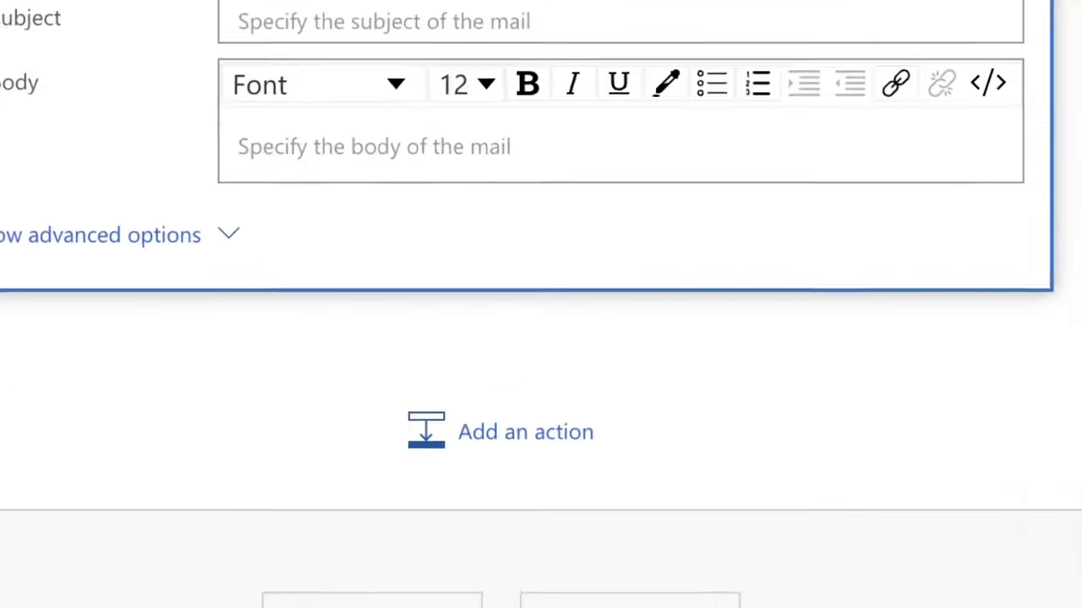
Enter "Tasks" as text in the email action.
left_click(447, 143)
type("Tasks")
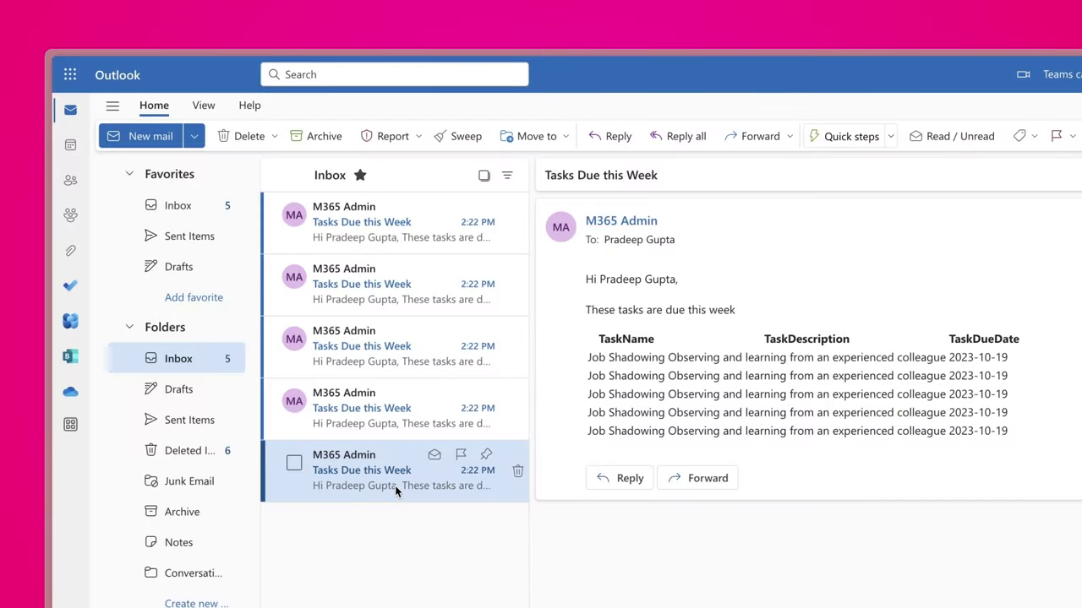
In Outlook, look through the task reminder emails and check the tables of tasks due for different recipients.
key("Up")
key("Up")
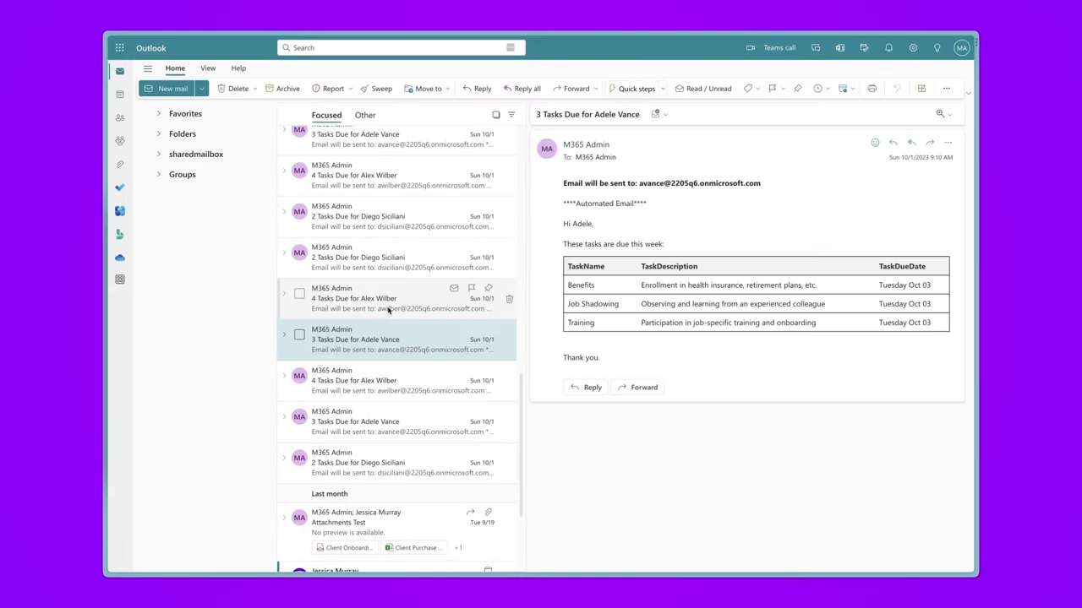
left_click(388, 309)
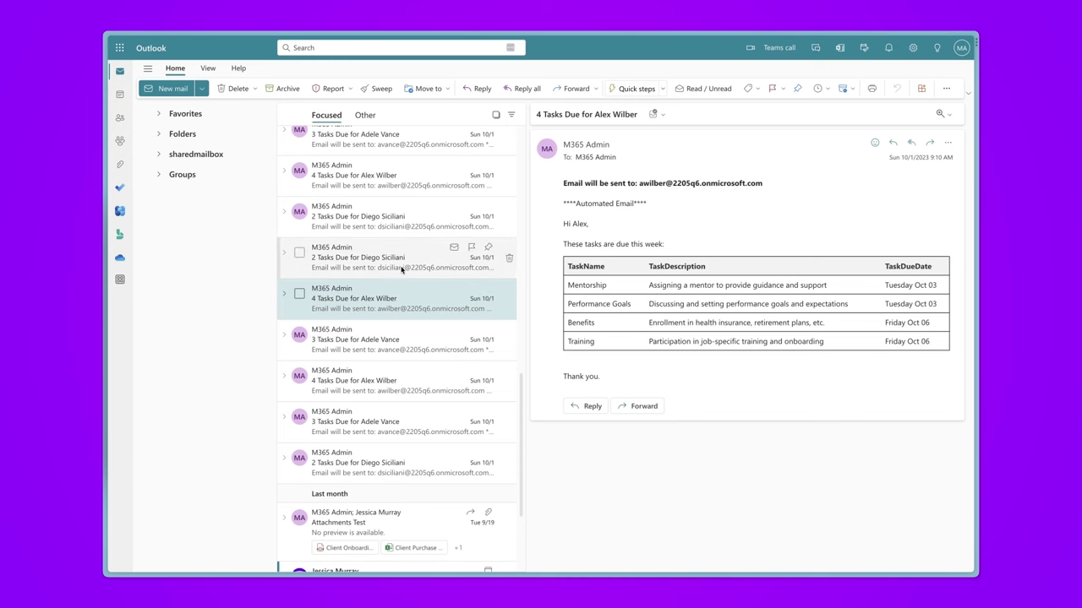
left_click(401, 270)
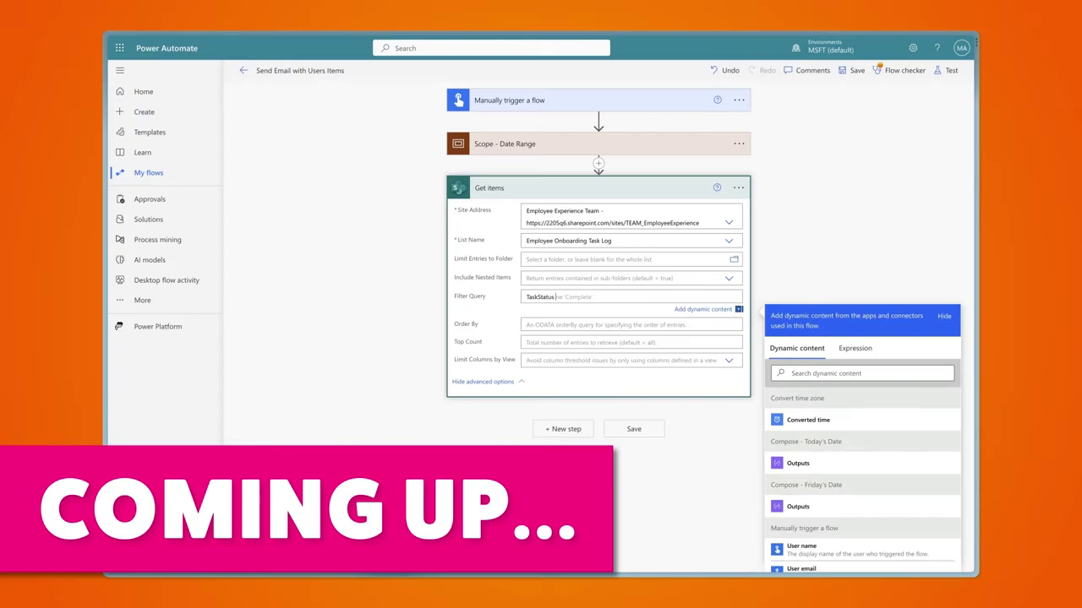
Extend the Get items filter query after TaskStatus with "ne 'Complete' and TaskDueDate".
type("ne 'Complete' and TaskDueDate")
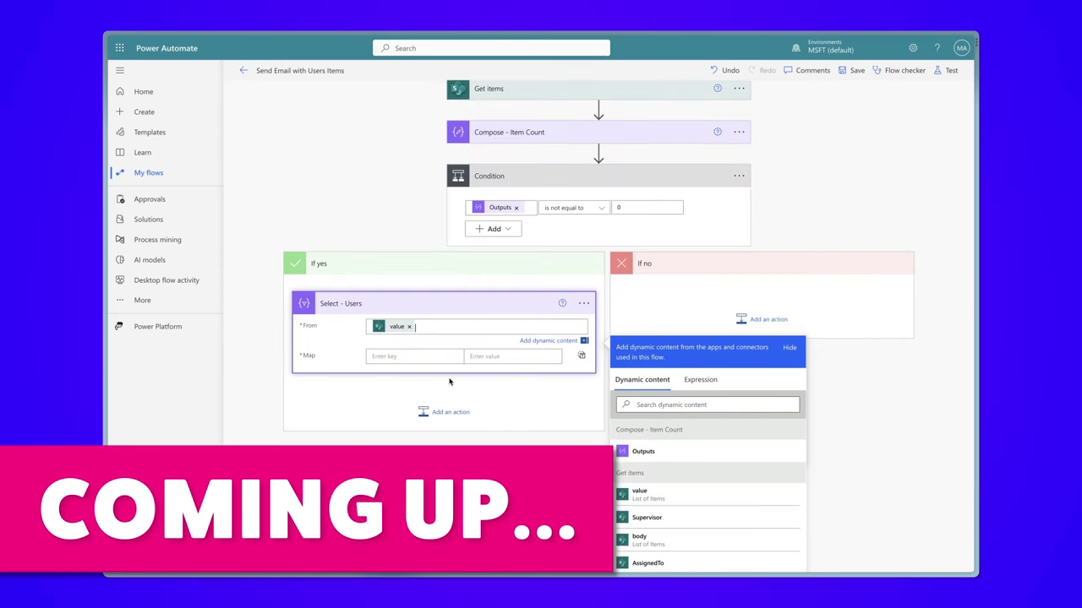
Map a Name key to the AssignedTo DisplayName value in the Select - Users action.
left_click(406, 356)
type("Name")
left_click(701, 440)
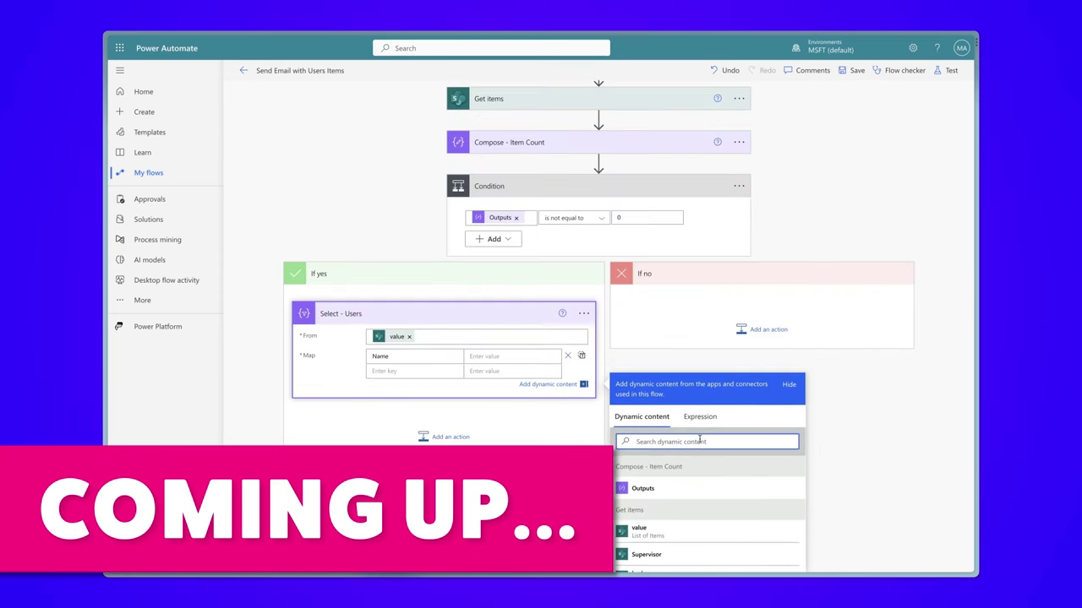
type("assign")
left_click(693, 533)
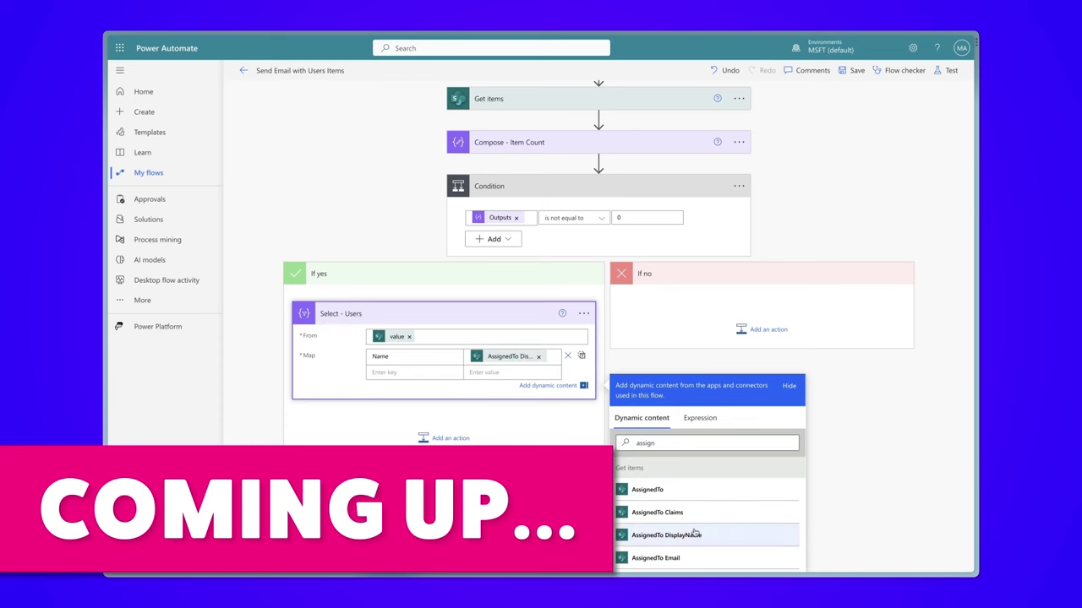
In the HTML table, set the TaskDescription value to item()?['Description'] and begin the TaskDueDate expression with "form".
type("Description")
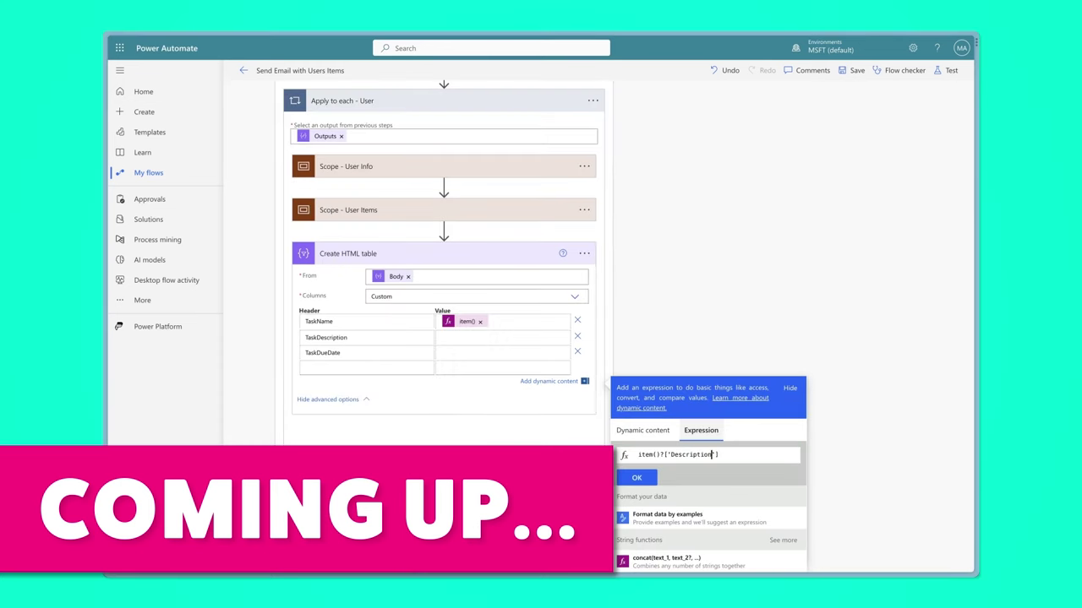
left_click(636, 477)
left_click(477, 354)
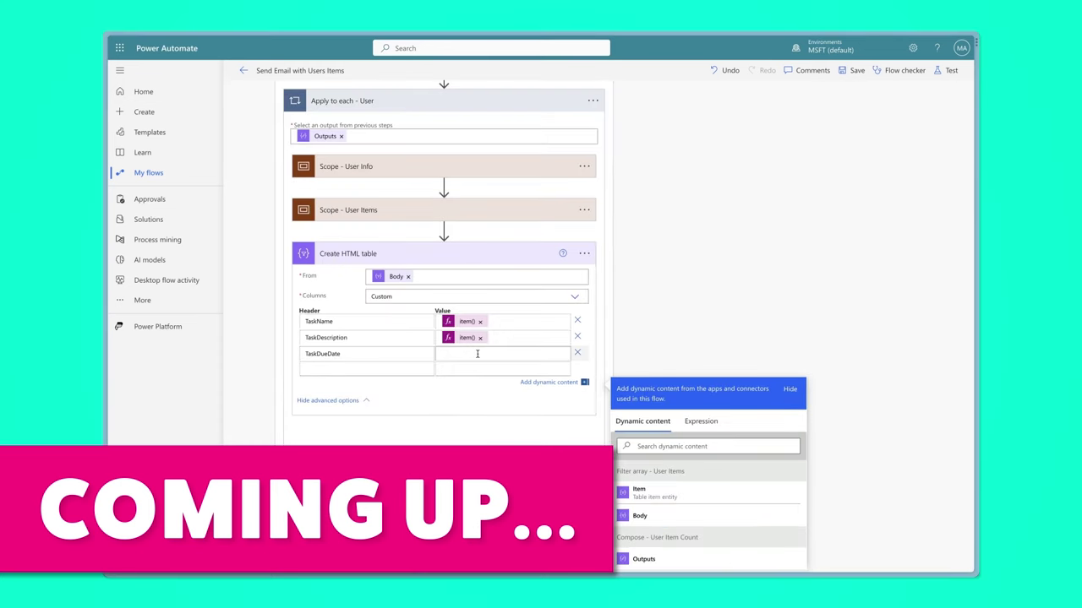
left_click(700, 421)
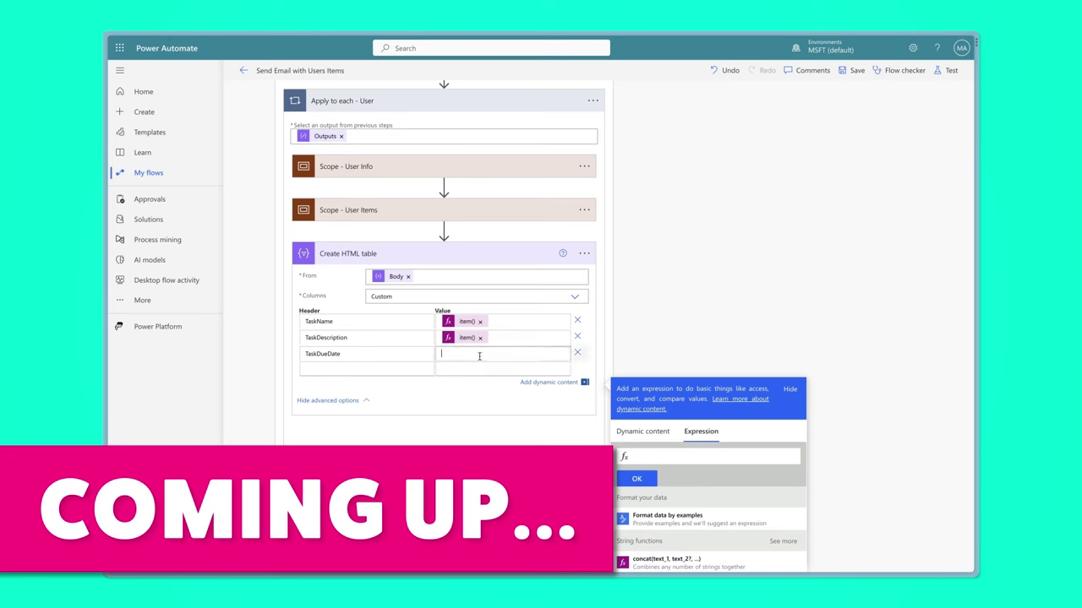
type("form")
key("Return")
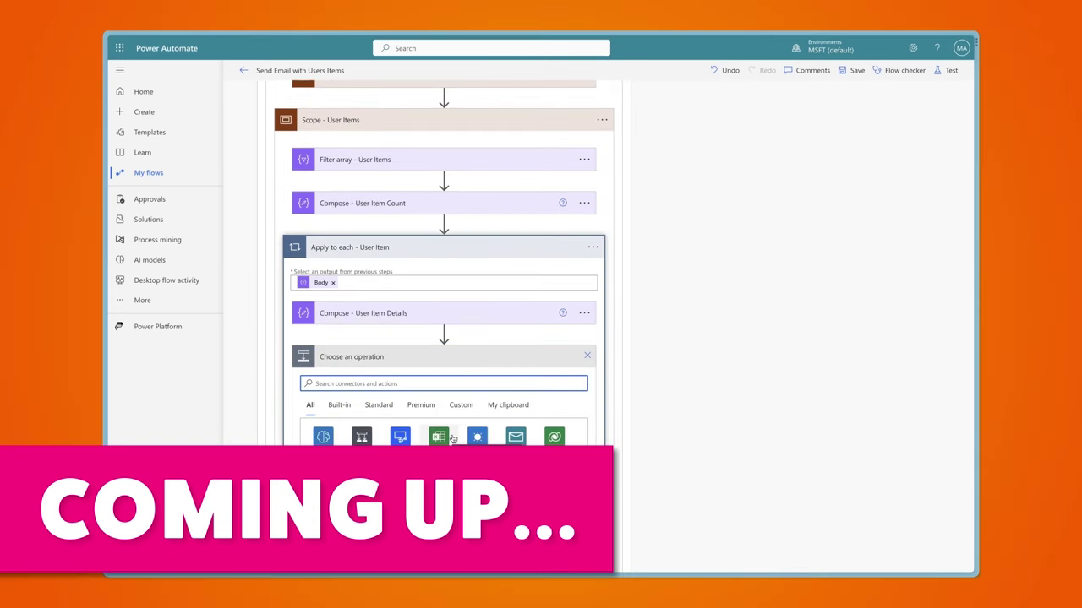
Add an append action for varTaskList inside the User Item loop, with the Compose - User Item Details output as its value.
type("append")
left_click(363, 380)
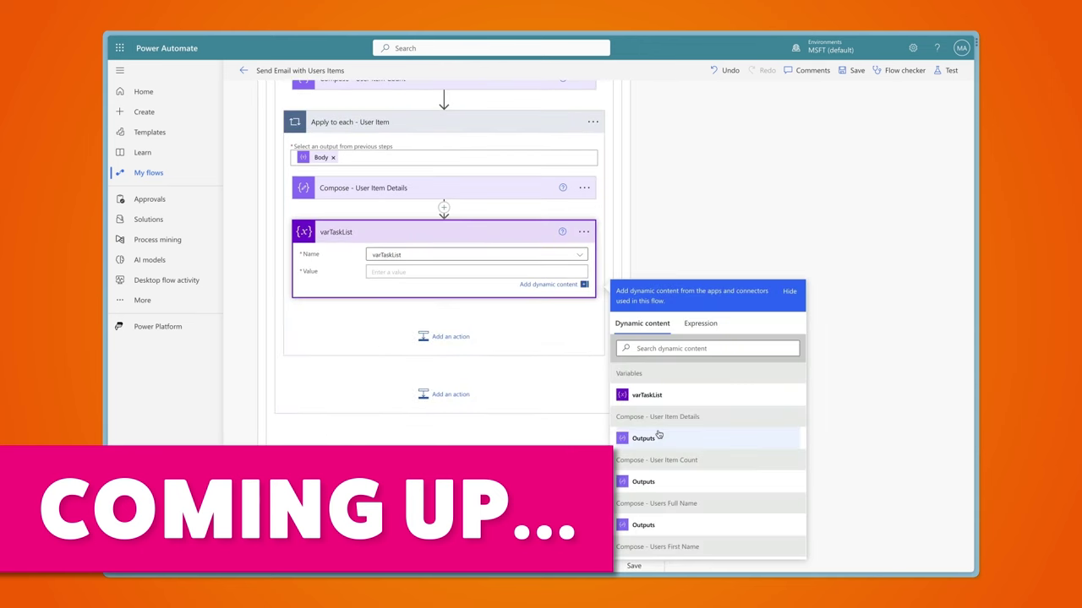
left_click(650, 439)
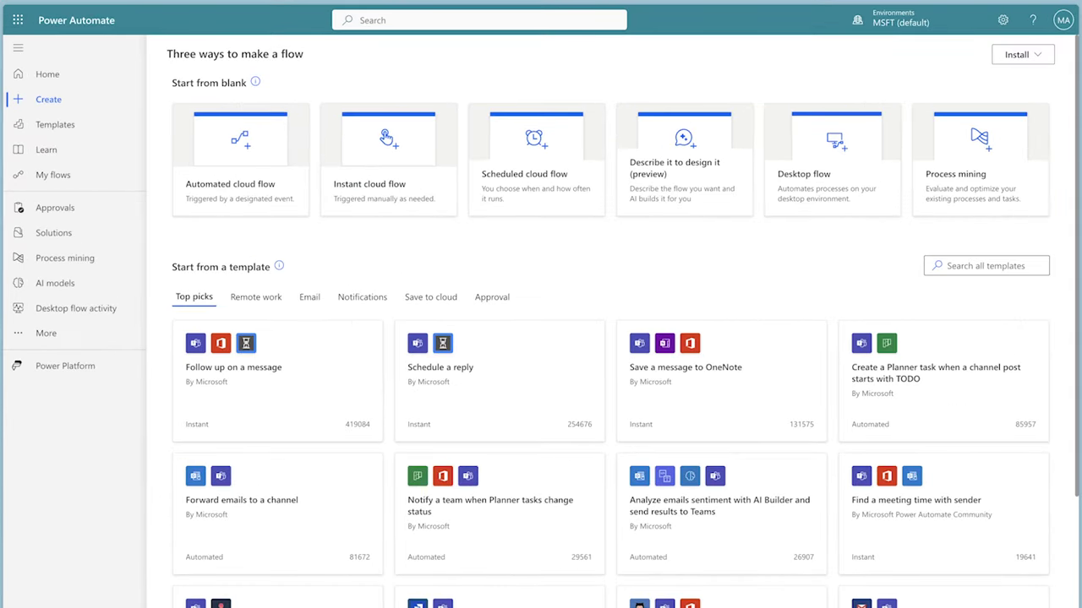
Create a manually triggered instant cloud flow named "Send Email with Users Items".
left_click(363, 186)
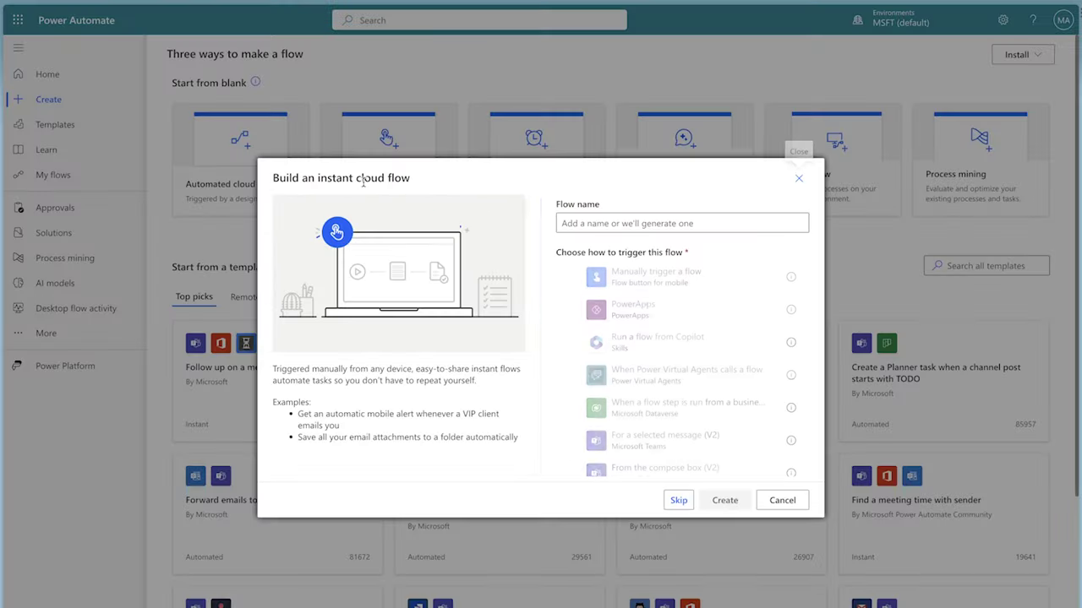
left_click(579, 221)
type("Send Email with Users")
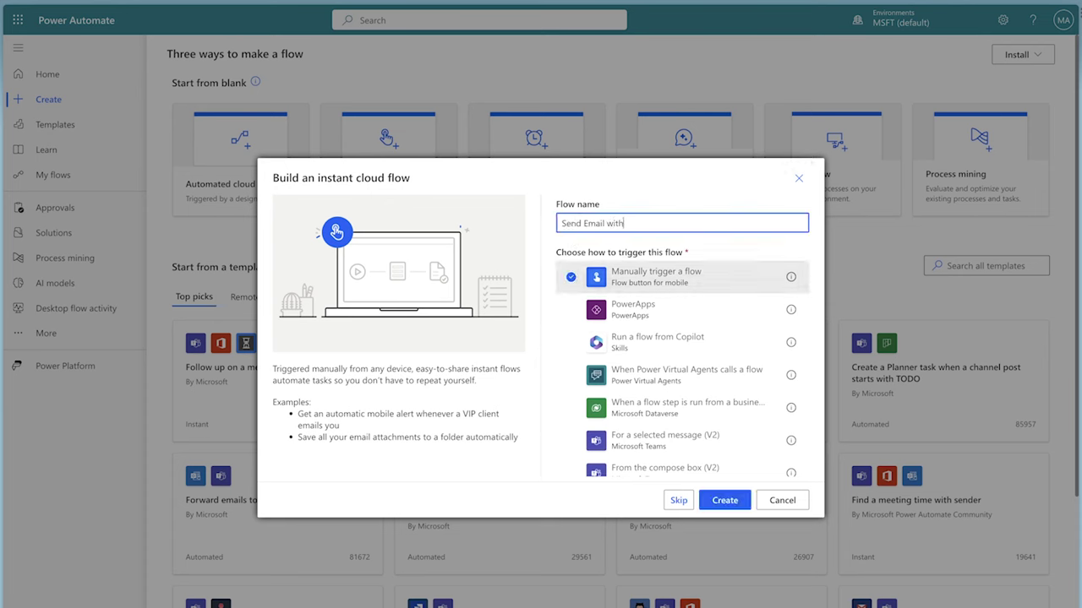
type(" Items")
left_click(727, 502)
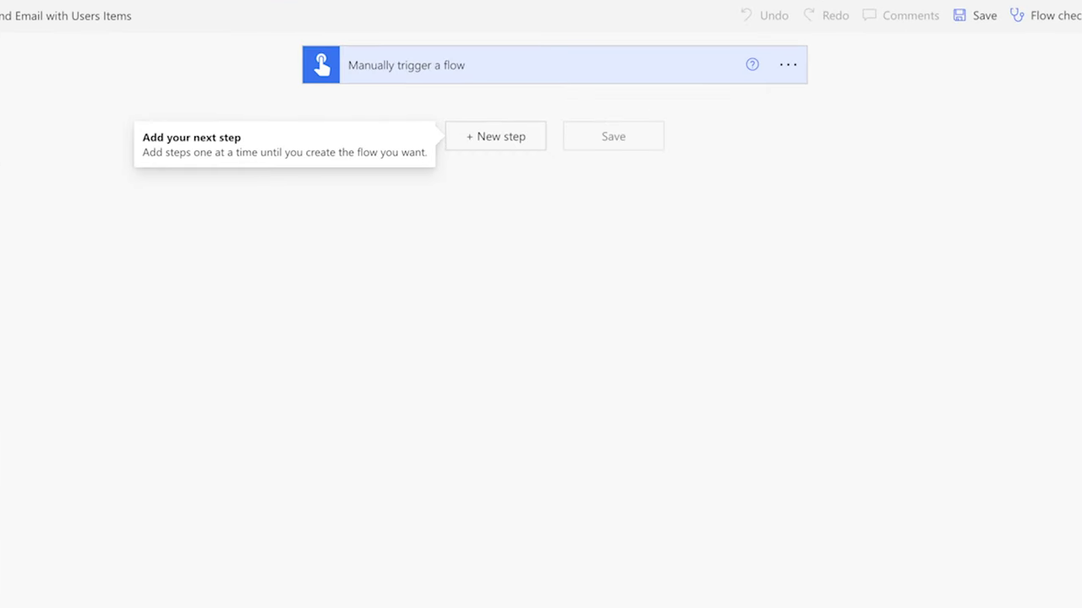
Add a date input to the manual trigger.
left_click(582, 76)
left_click(401, 126)
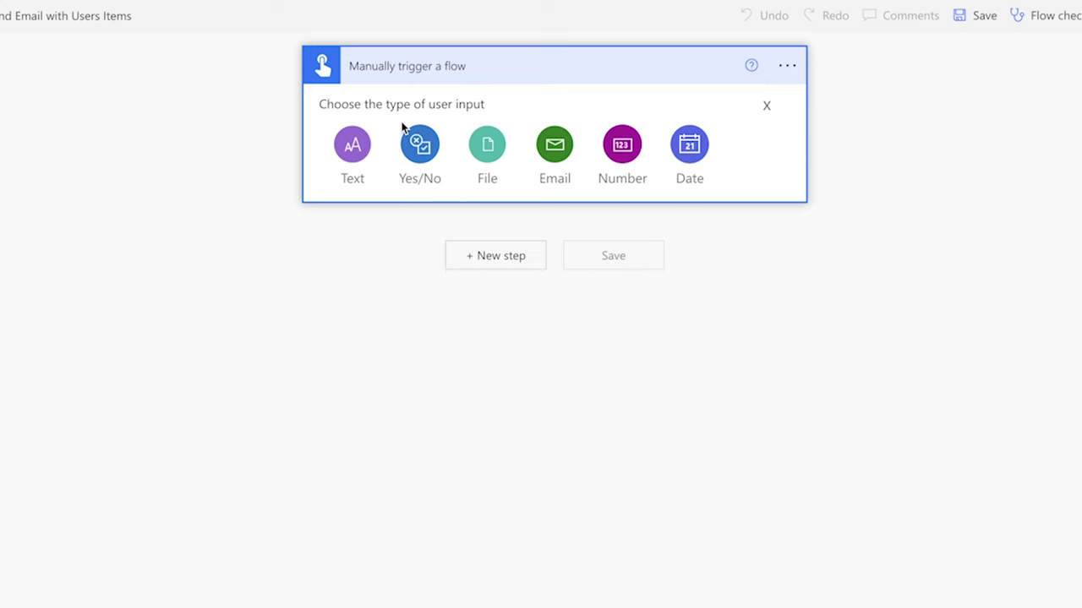
left_click(685, 153)
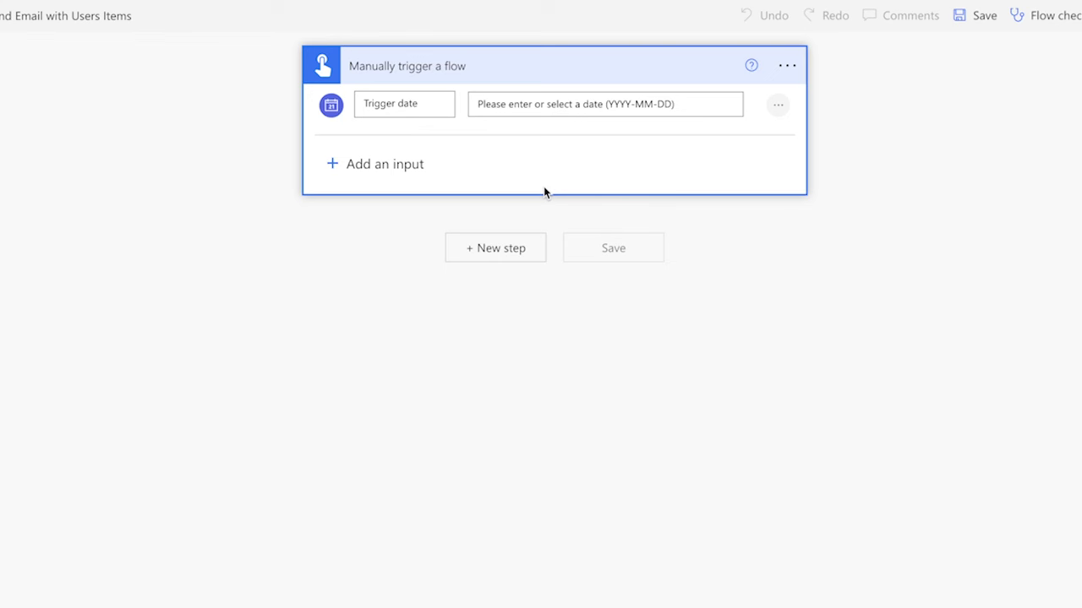
Add a Scope action after the trigger and rename it "Scope - Date Range".
left_click(512, 256)
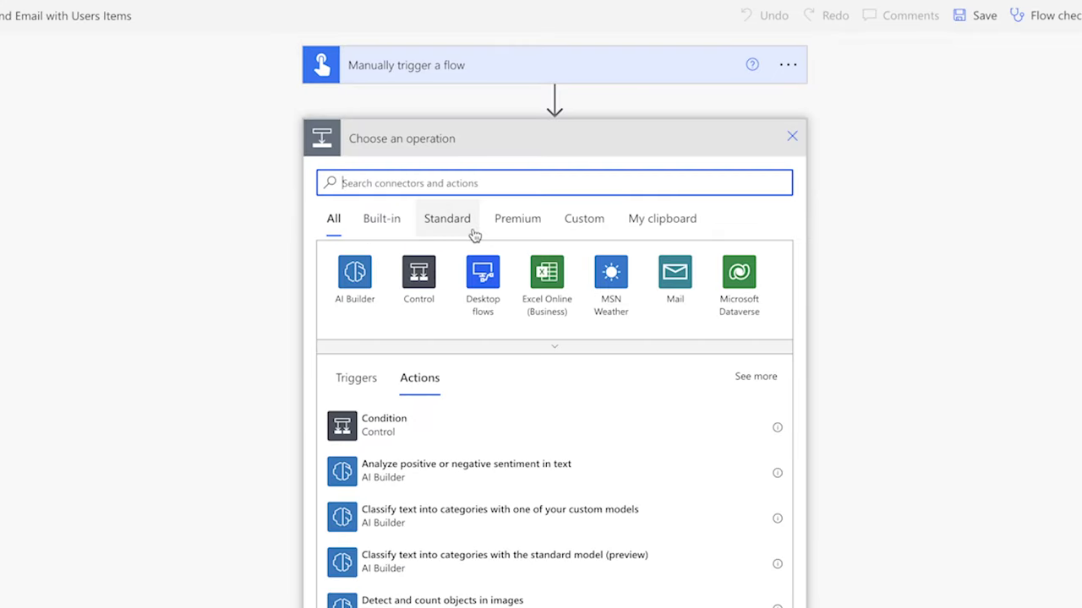
type("scope")
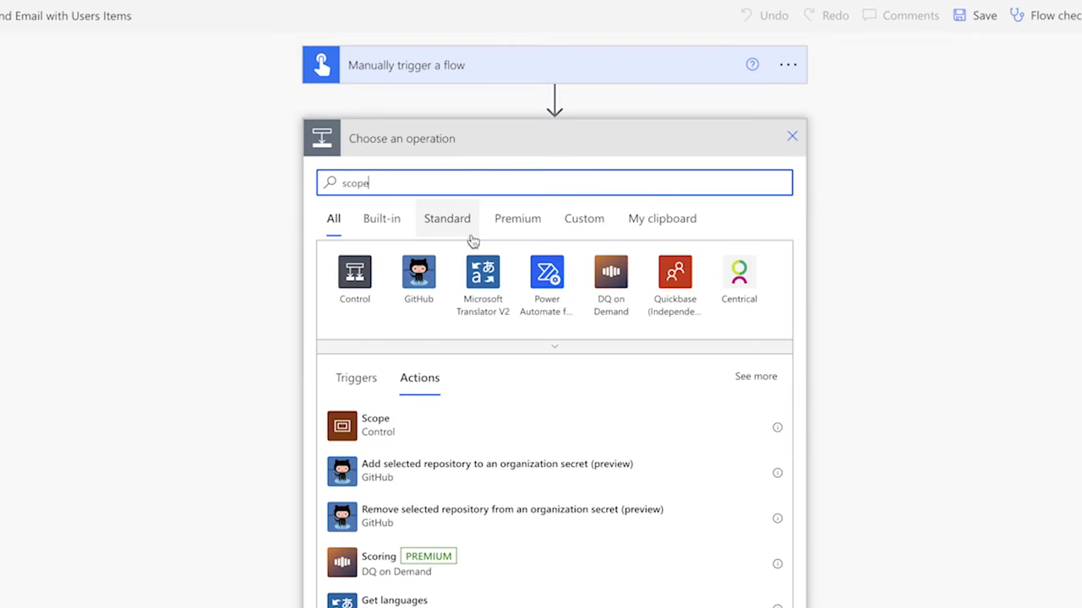
left_click(510, 420)
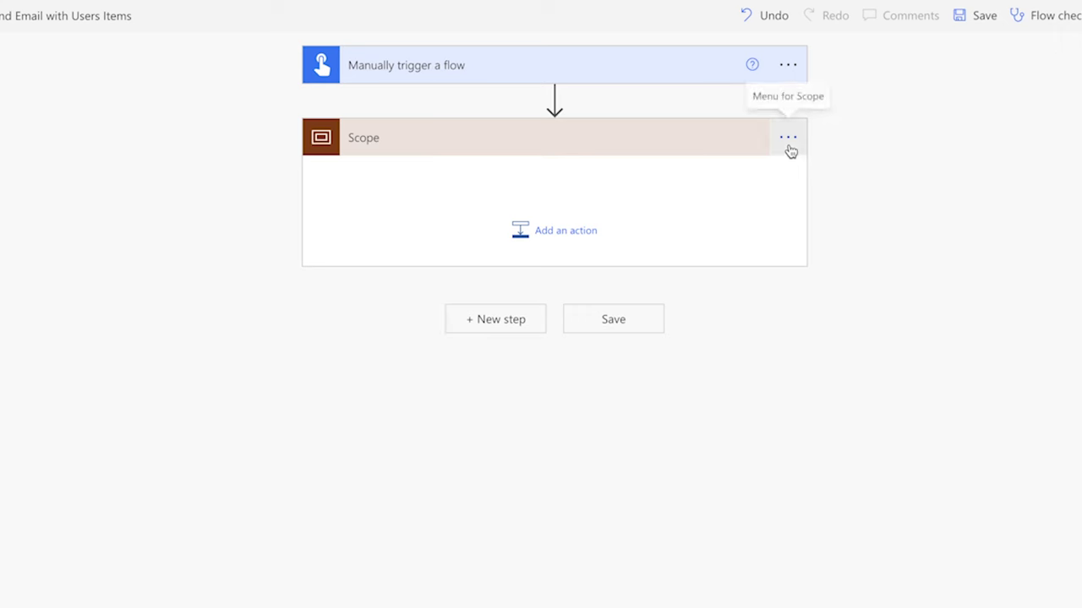
left_click(788, 139)
left_click(845, 168)
left_click(673, 143)
type("- Date Range")
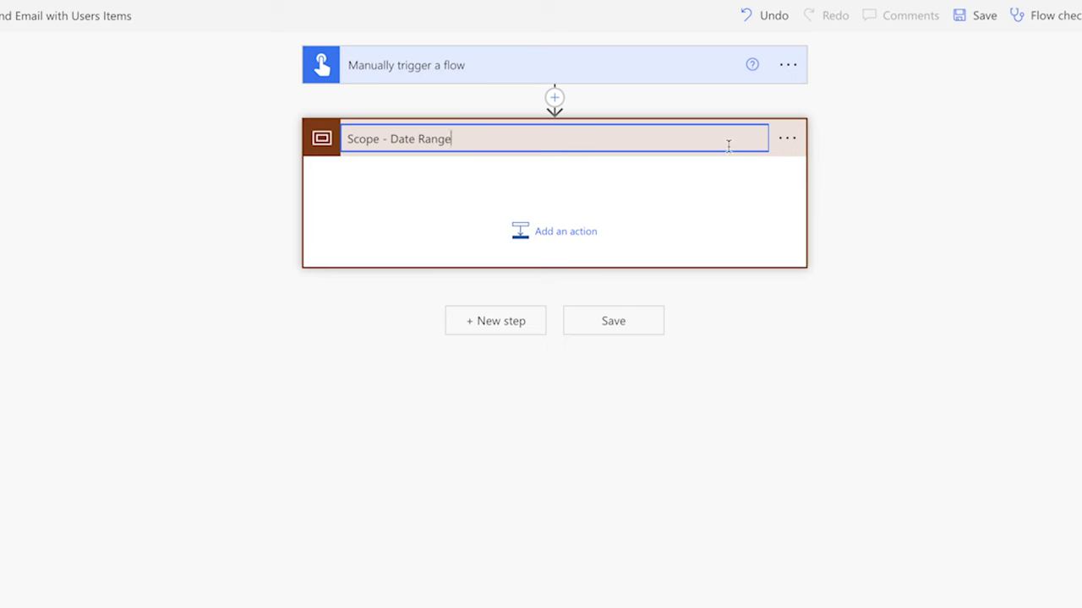
Add a Convert time zone action inside the Date Range scope, using Trigger date as the base time.
left_click(580, 232)
type("convert time zone")
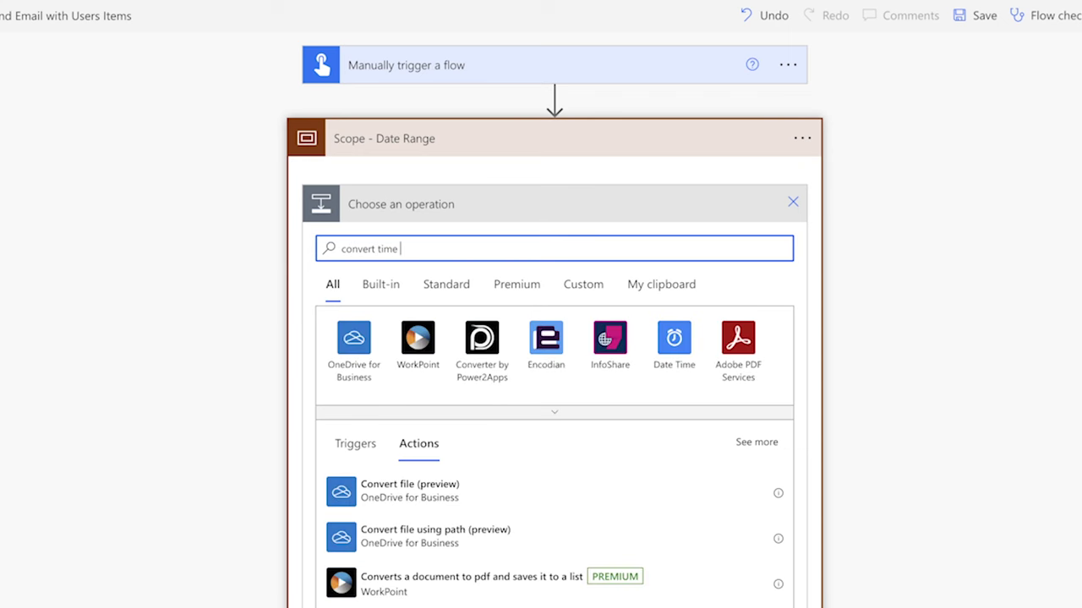
left_click(591, 485)
left_click(592, 474)
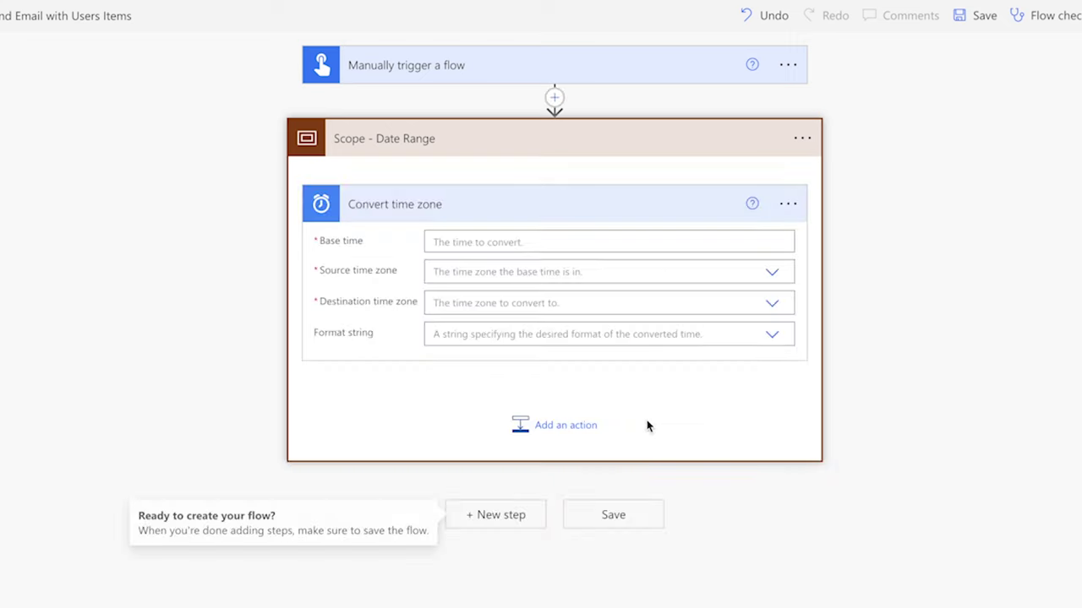
left_click(609, 242)
type("trigg")
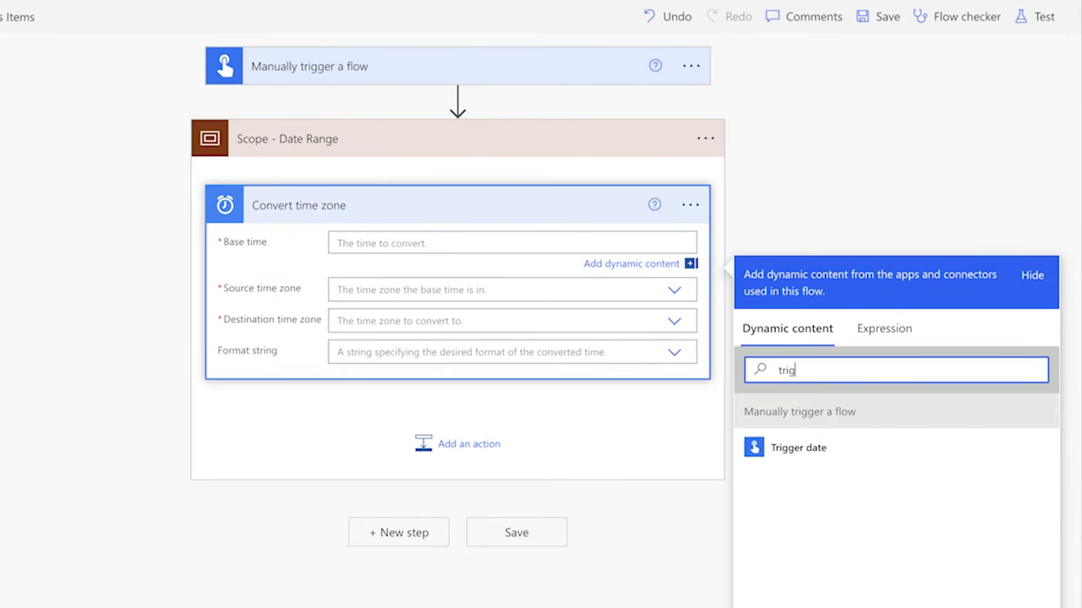
left_click(818, 453)
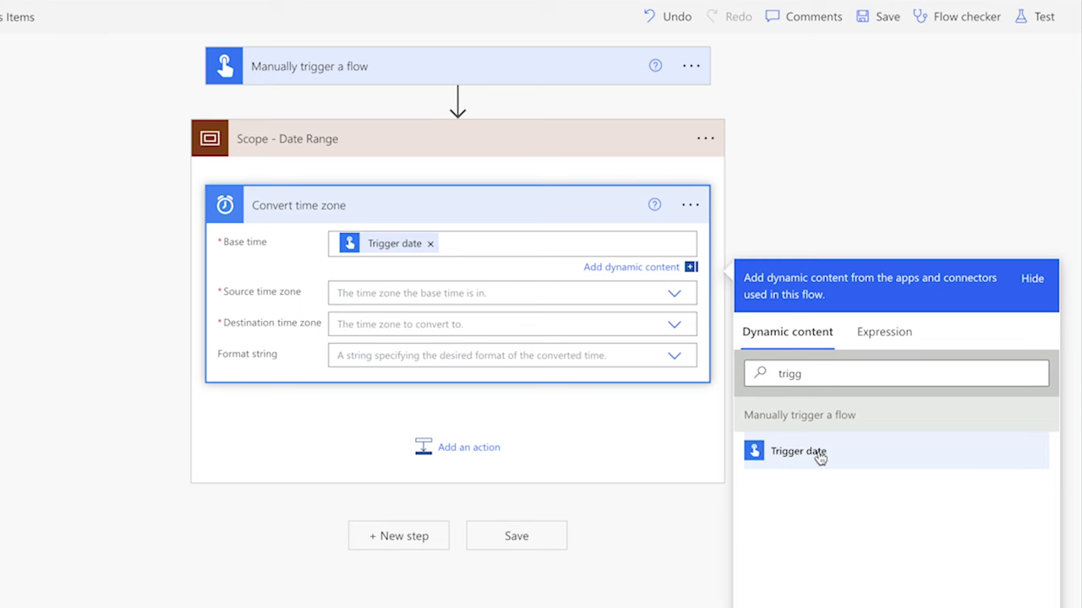
Set both the source and destination time zones to (UTC-07:00) Mountain Time (US & Canada).
left_click(660, 293)
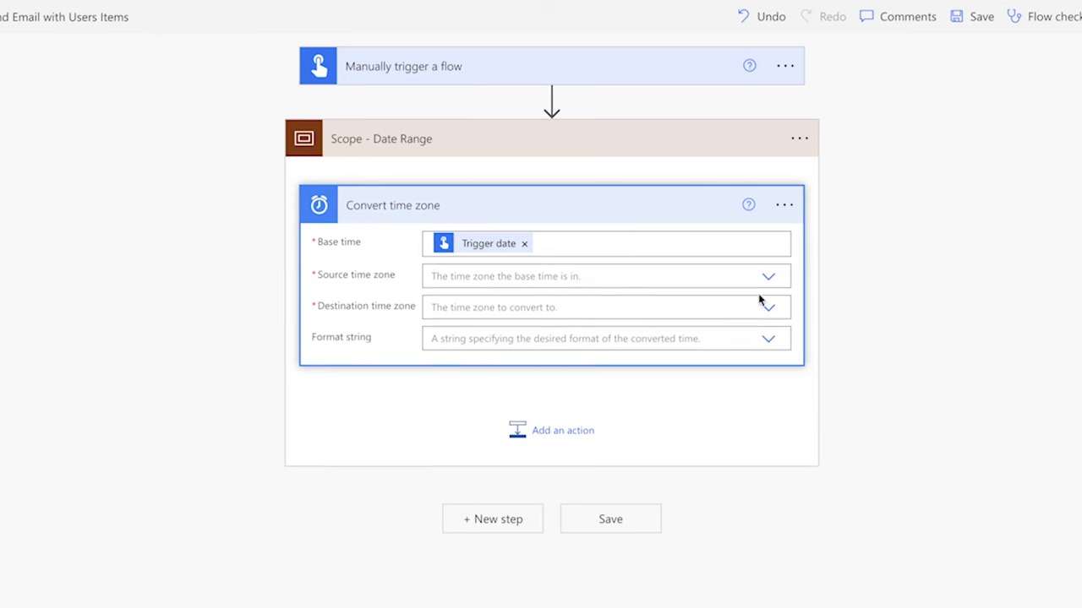
type("mount")
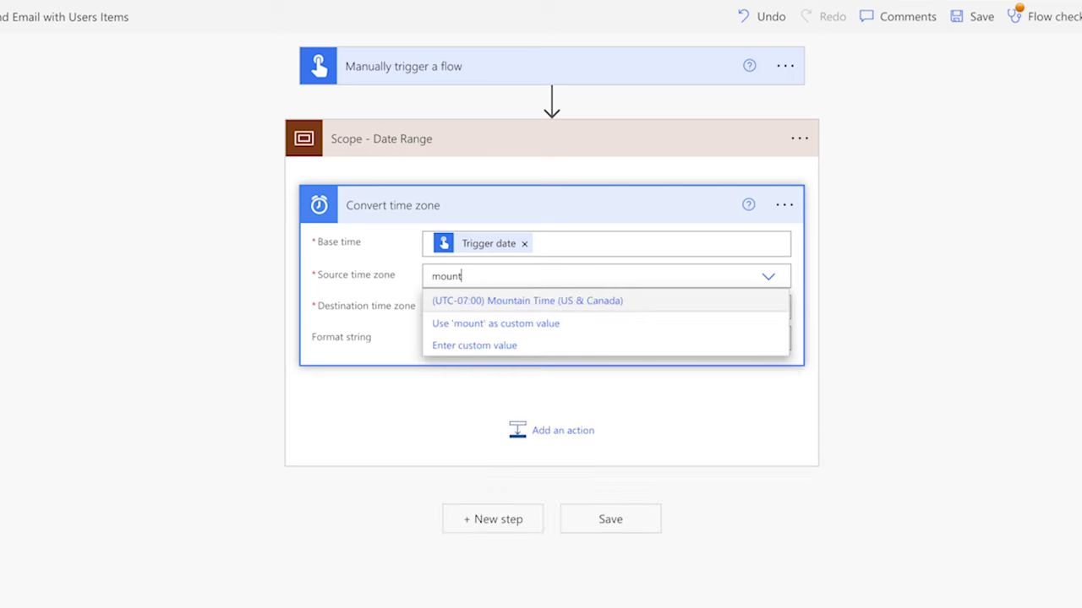
left_click(583, 302)
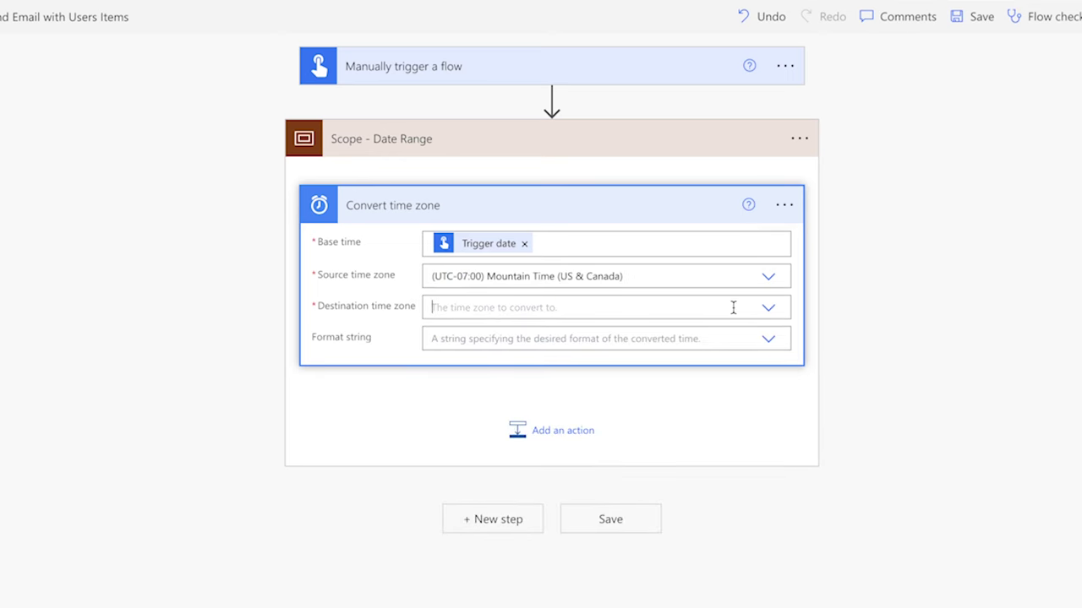
left_click(732, 306)
type("mount")
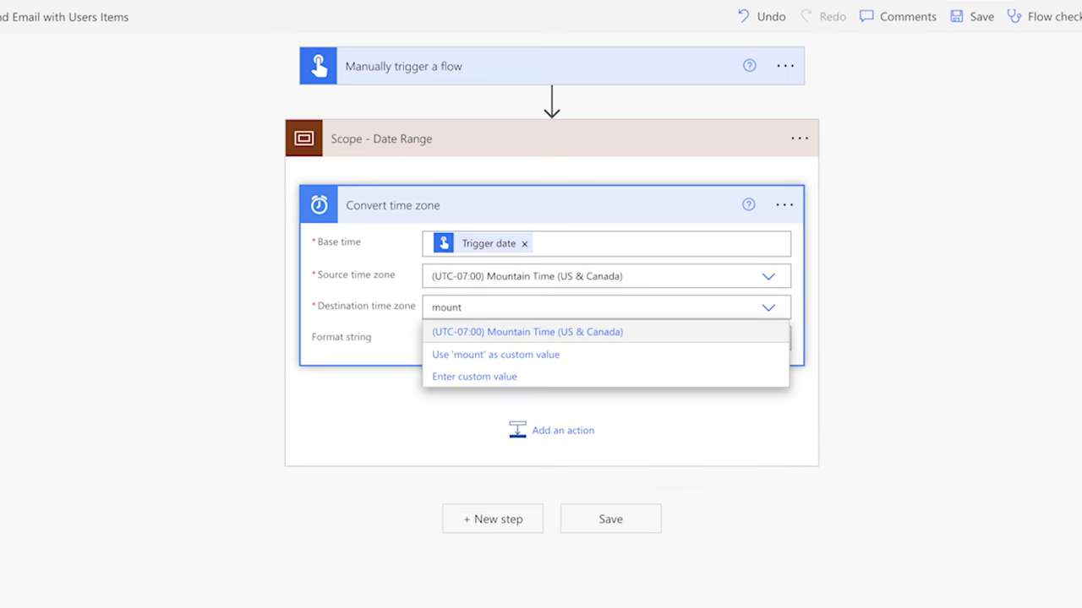
left_click(716, 332)
Set the time zone conversion's format string to the round-trip date/time pattern [o].
left_click(717, 338)
type("round")
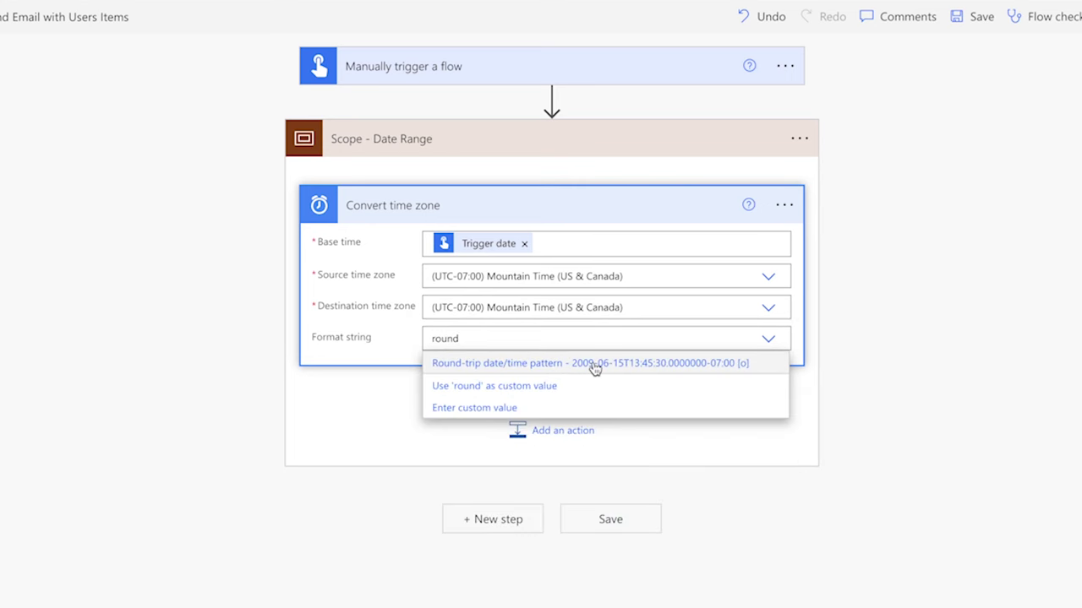
left_click(596, 367)
Add a Compose action after Convert time zone in the Date Range scope and rename it "Compose - Today's Date".
left_click(573, 436)
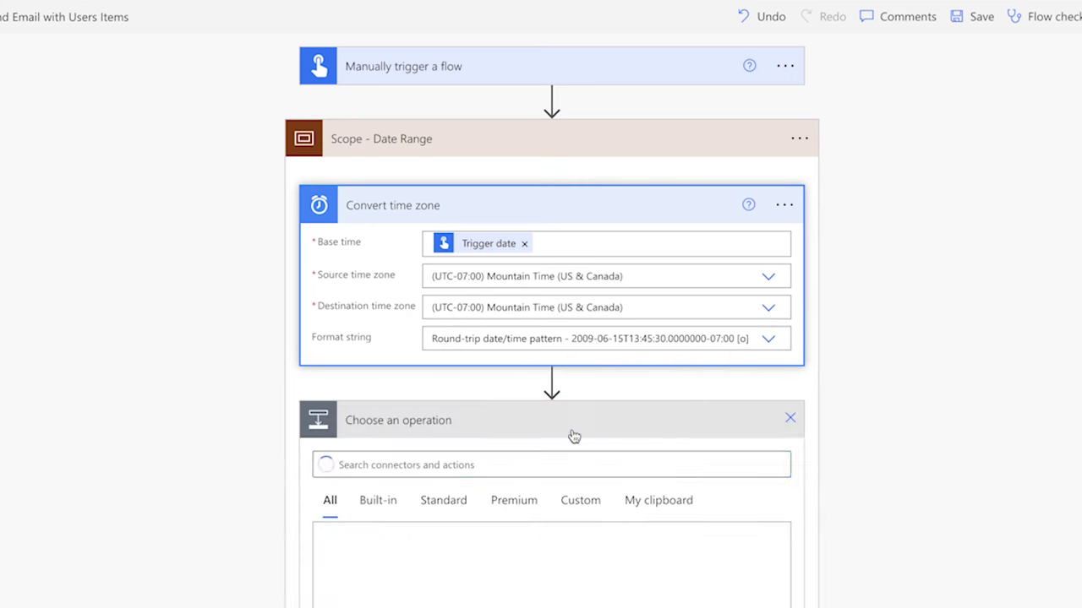
type("Compose")
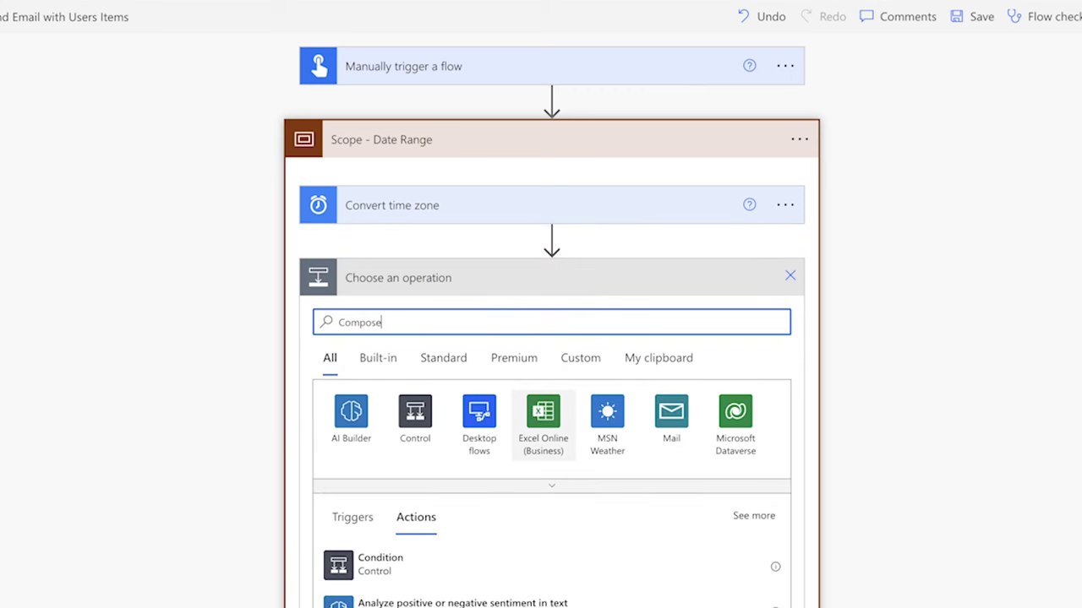
left_click(607, 566)
left_click(785, 277)
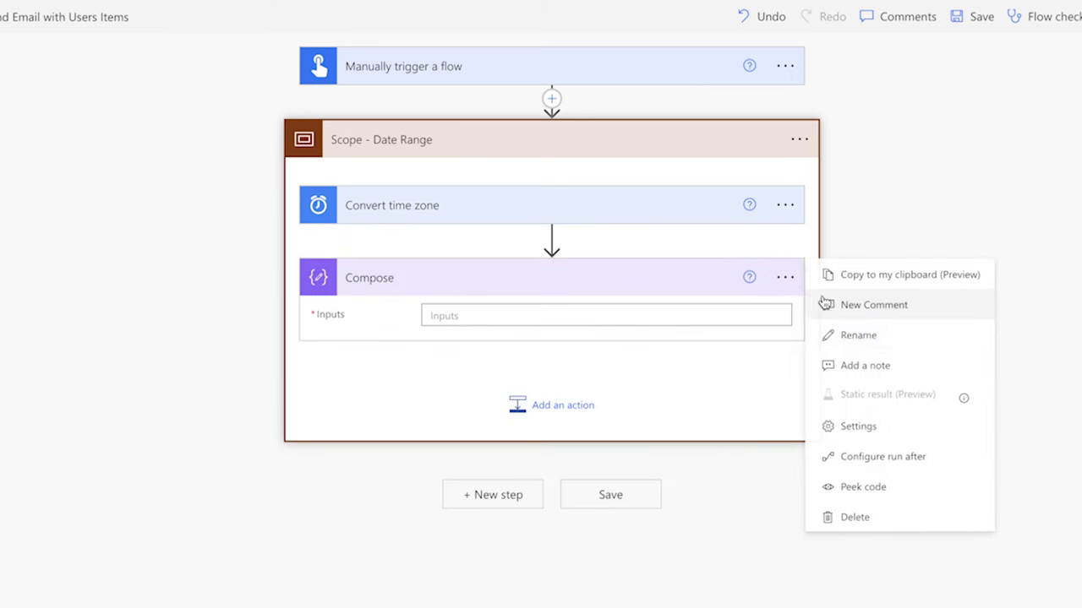
left_click(855, 335)
left_click(689, 277)
type("- Today")
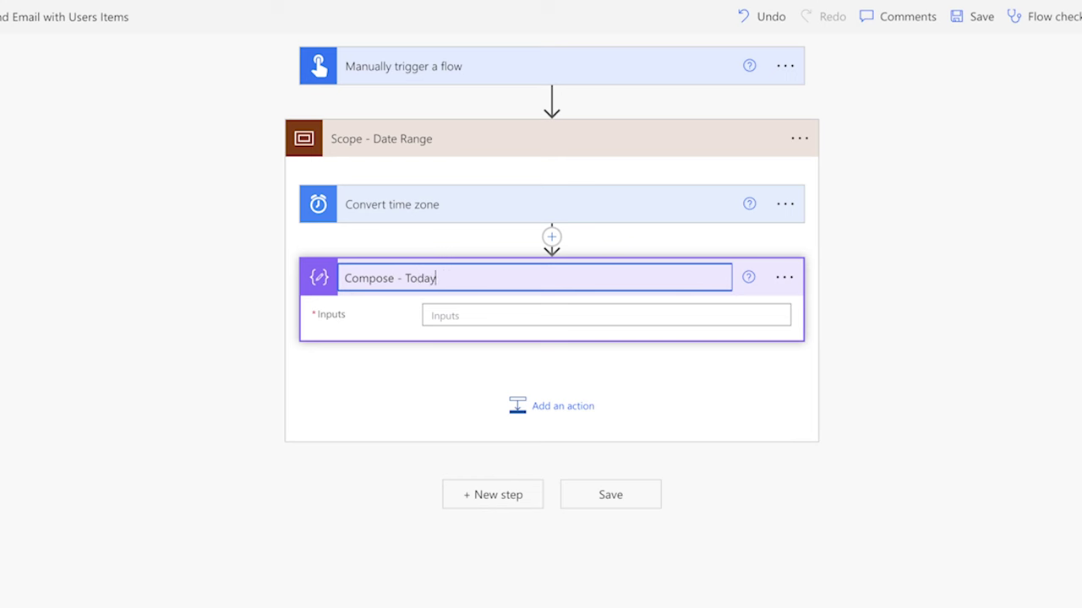
type("'s Date")
Set the Today's Date input to the expression formatDateTime(body('Convert_time_zone'),'yyyy-MM-dd').
left_click(671, 317)
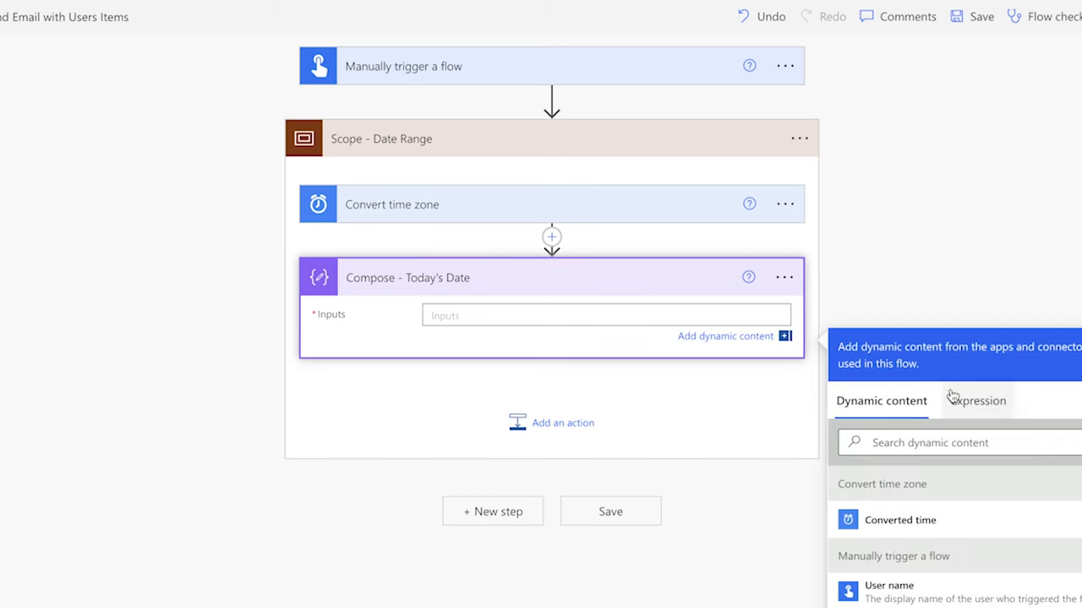
left_click(950, 397)
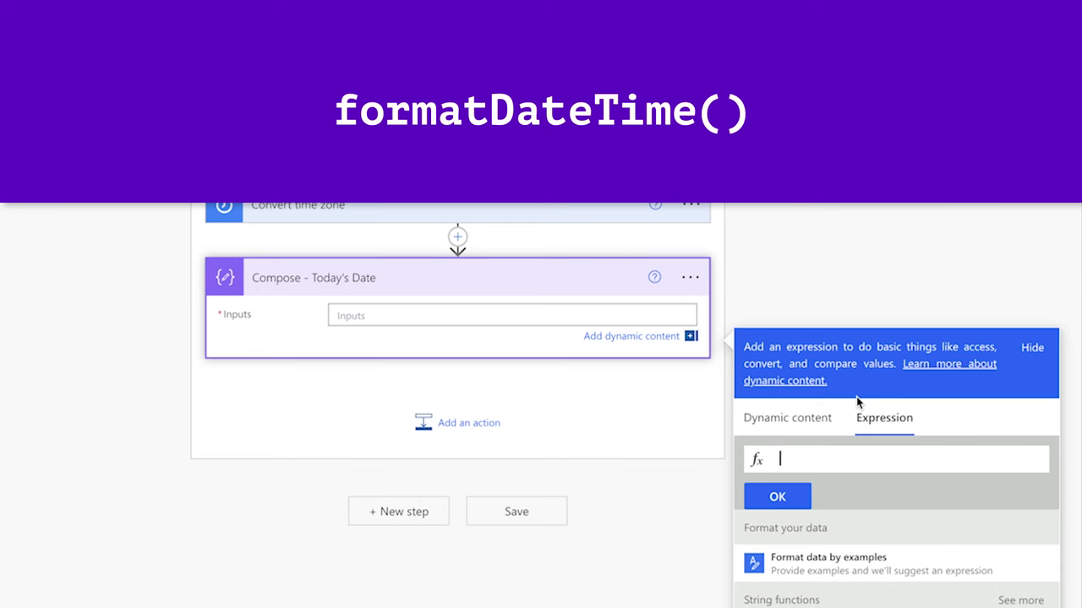
type("formatDateTime(")
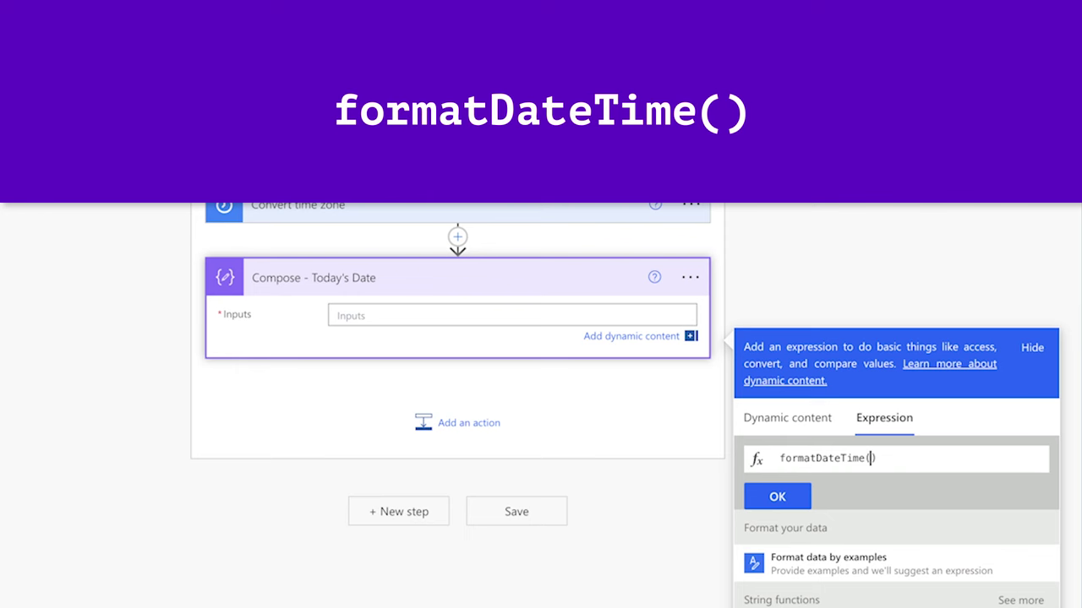
left_click(790, 417)
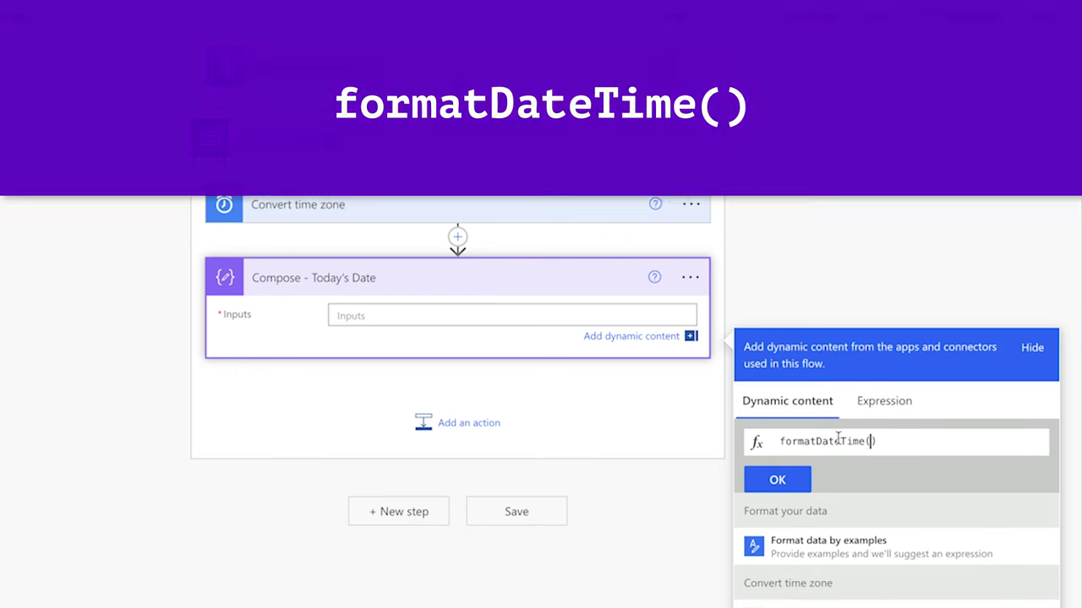
left_click(895, 605)
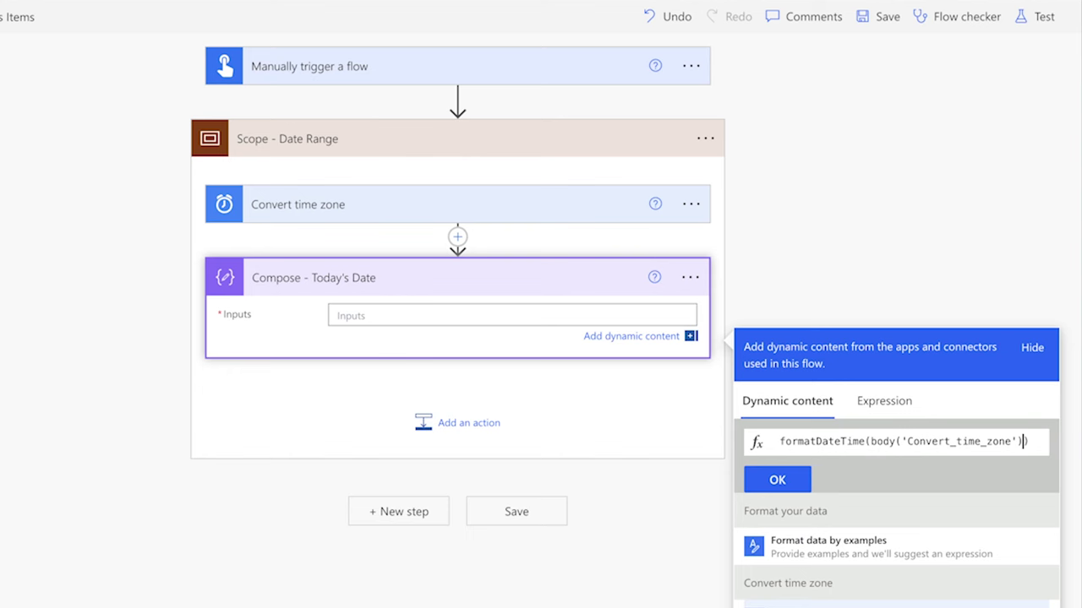
type(",''")
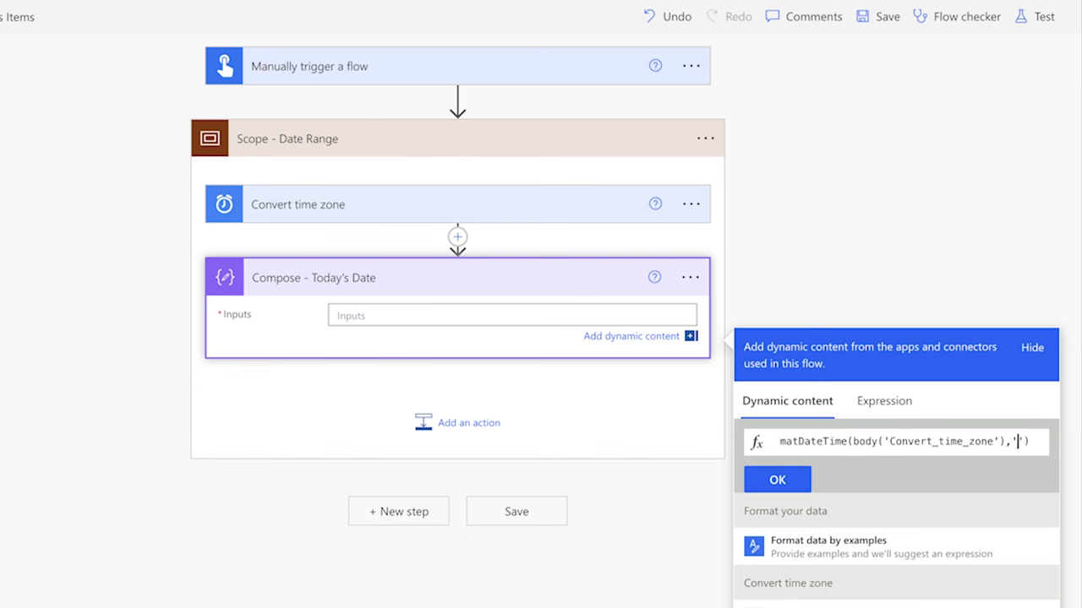
type("yyyy-MM-dd")
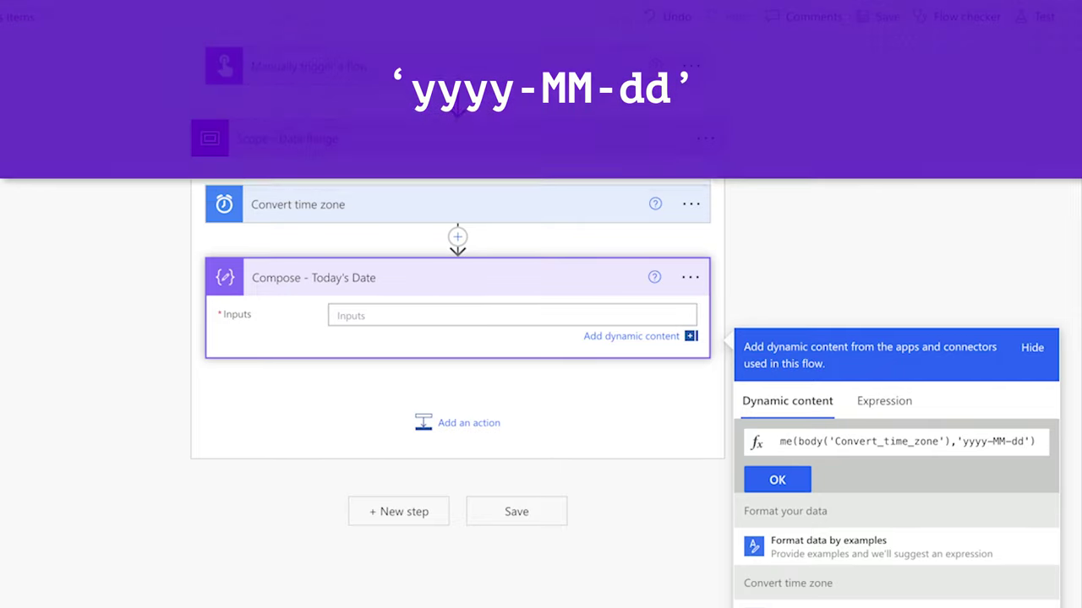
left_click(776, 479)
Add a Compose action named "Compose - Friday's Date" and begin its input expression as addDays() on the Today's Date output.
left_click(444, 427)
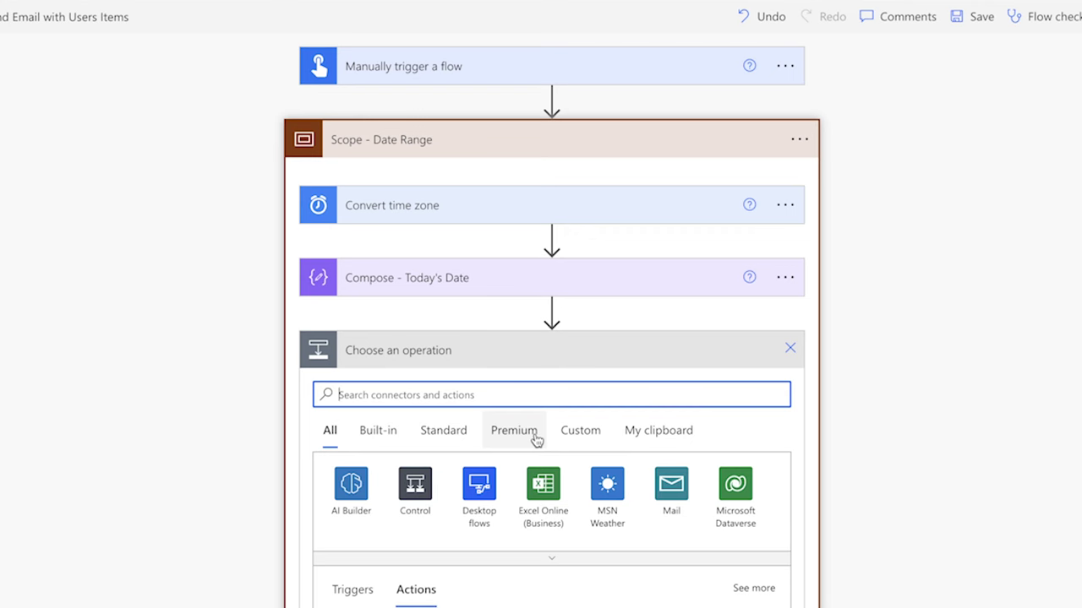
type("Compose - Friday's Date")
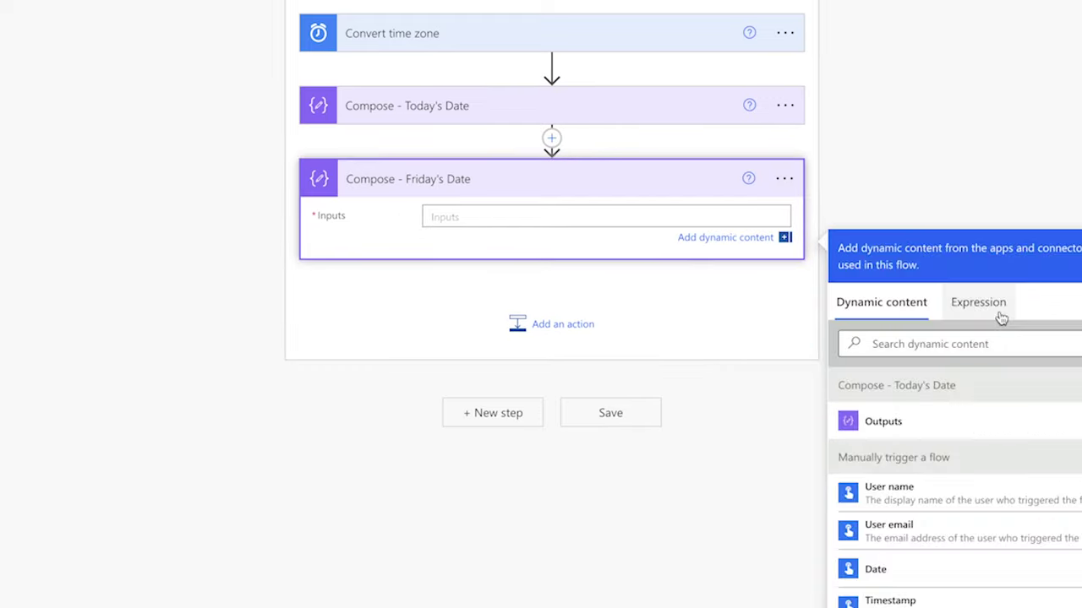
left_click(997, 314)
type("addDay")
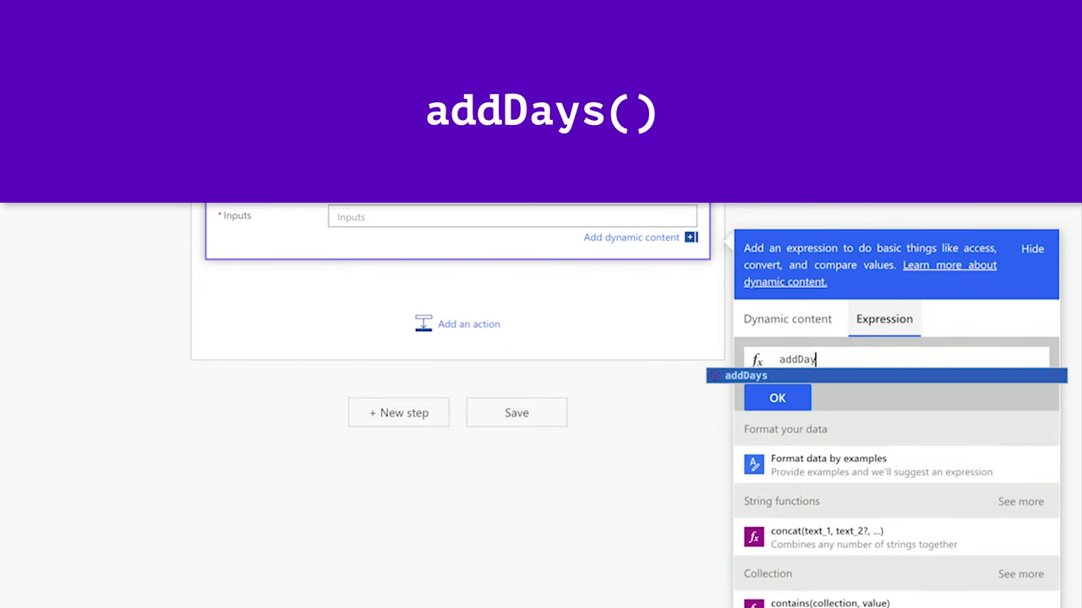
type("s(")
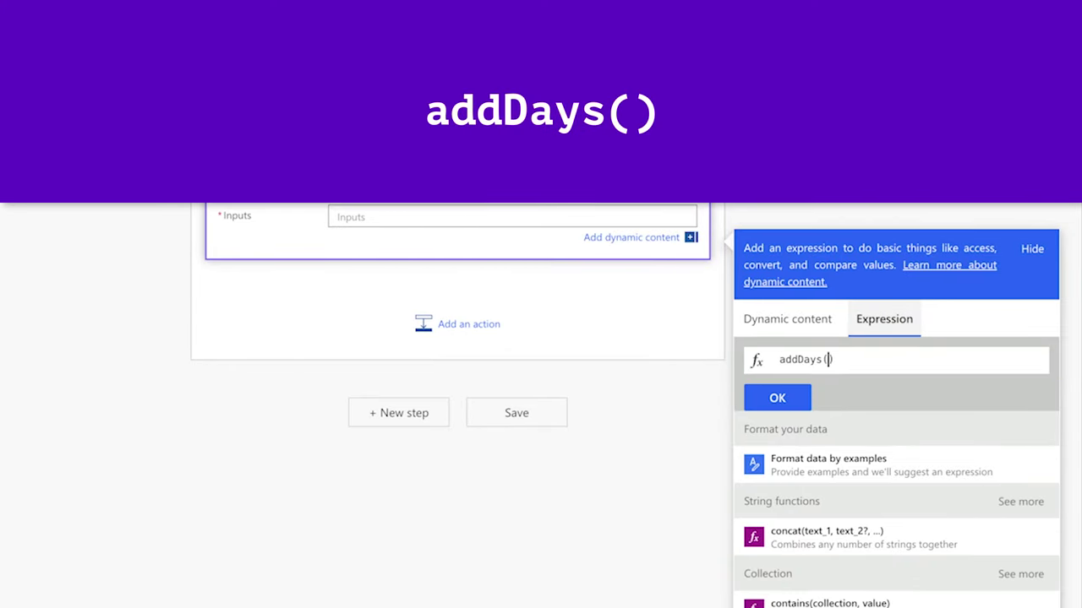
left_click(795, 317)
left_click(844, 519)
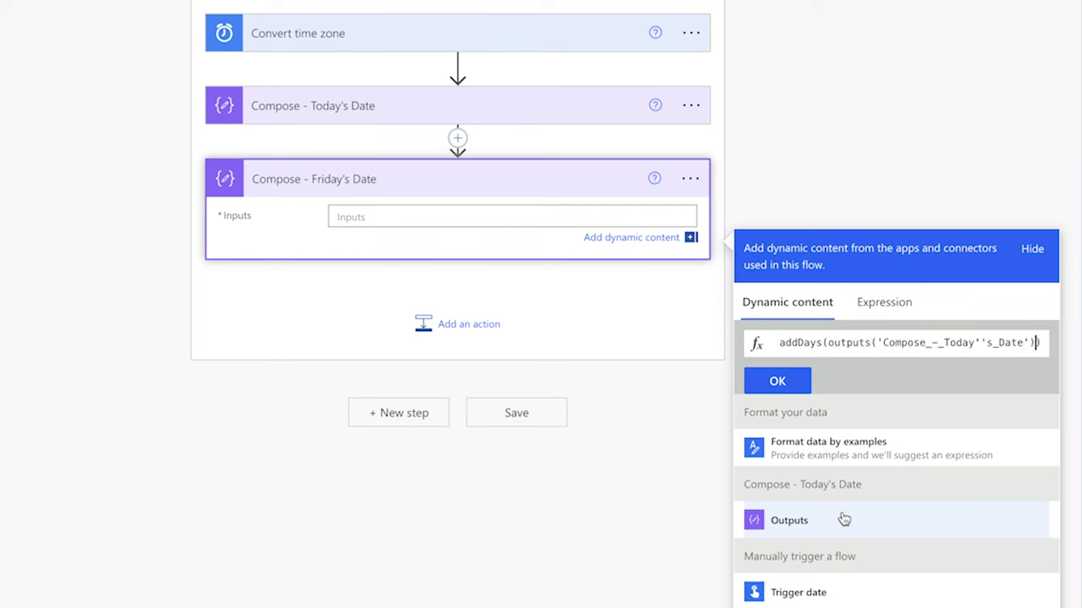
Complete the addDays expression with 4 days and the format 'yyyy-MM-dd', and insert it as the Friday's Date input.
type(",")
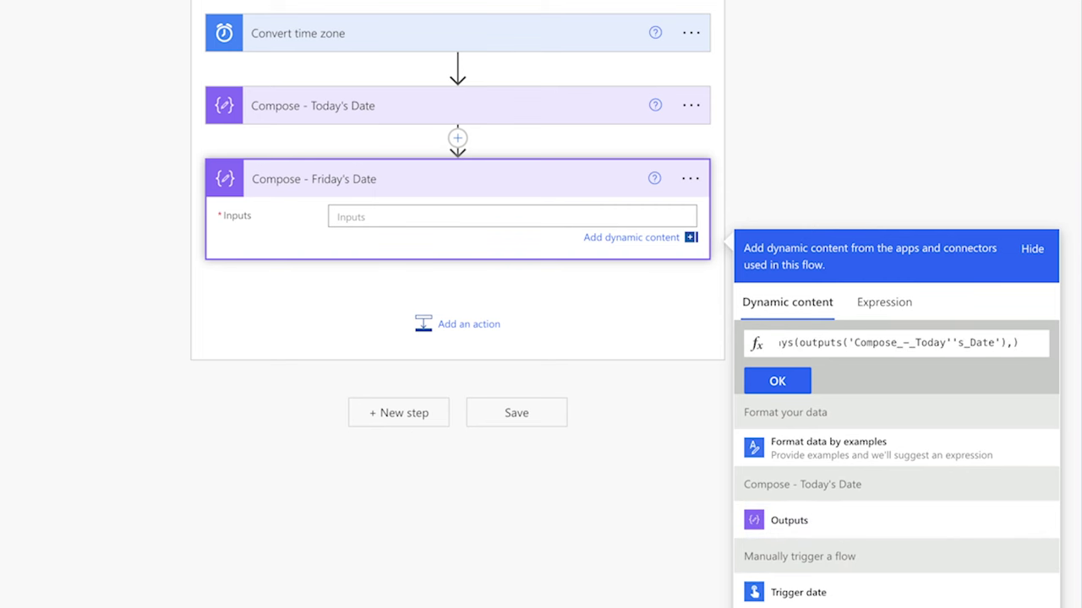
type(" 4")
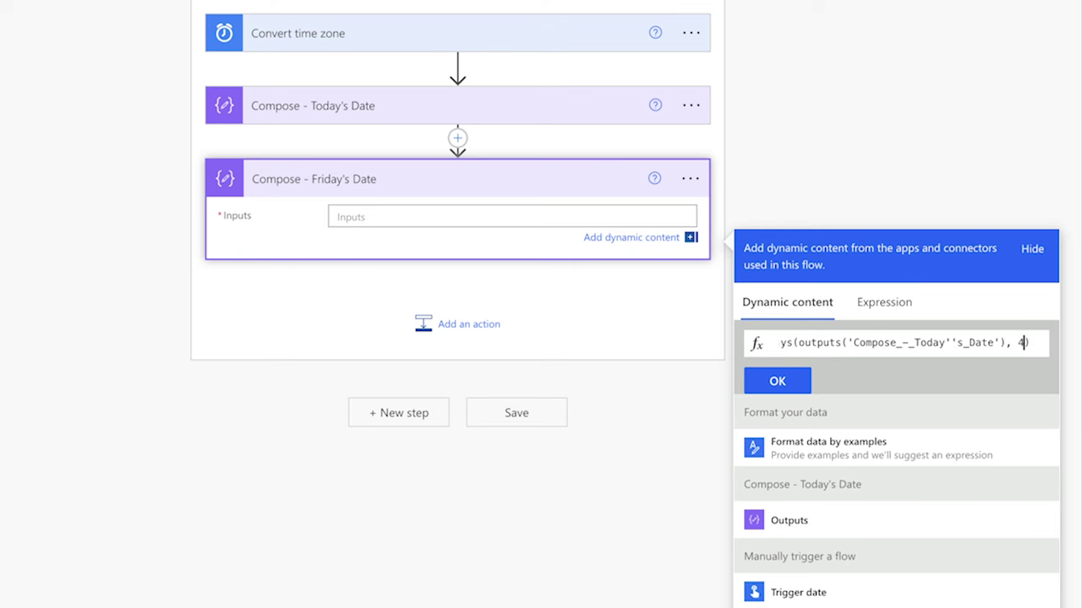
type(",''")
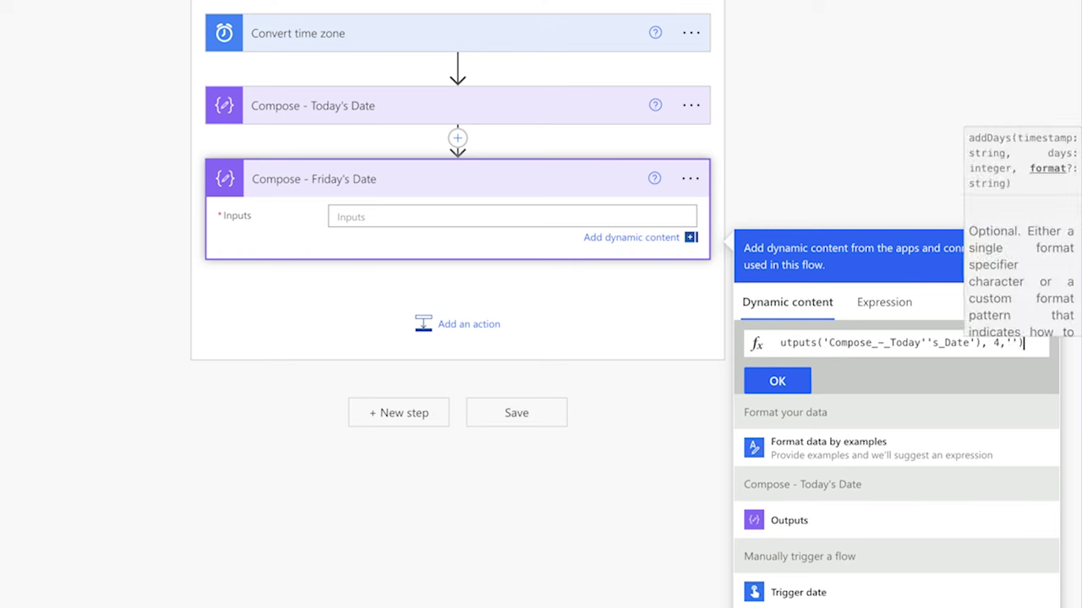
key("Left")
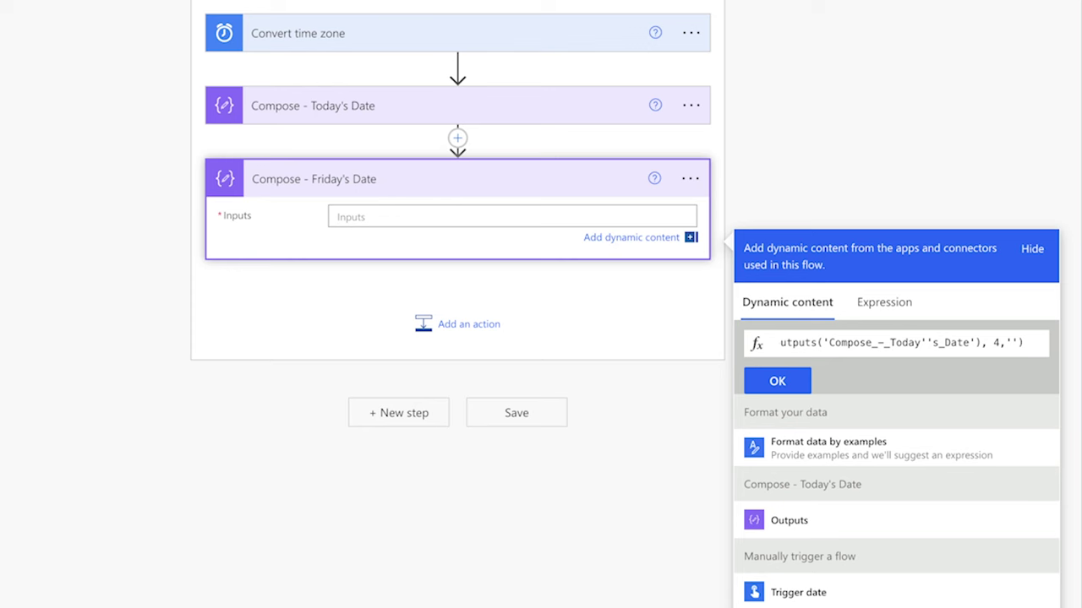
type("yyy")
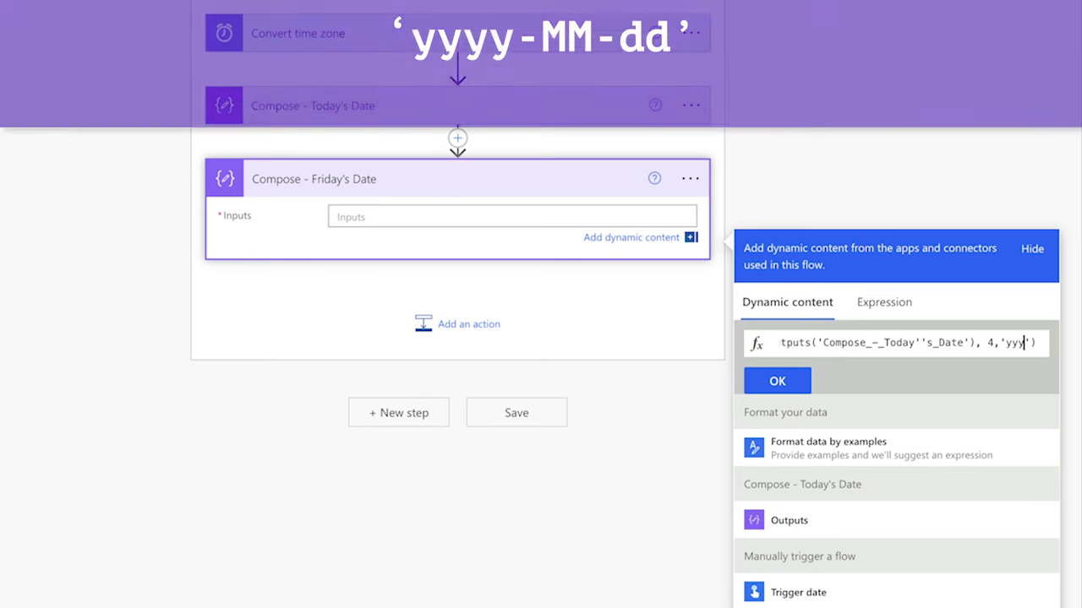
type("y-MM-dd")
left_click(798, 378)
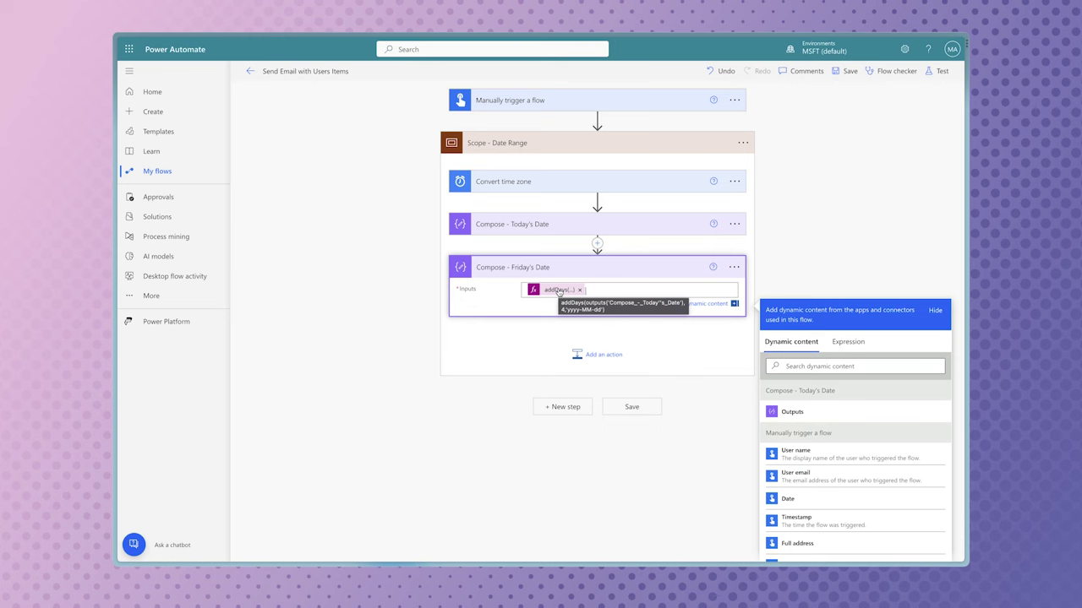
Test the flow manually with October 2, 2023 as the trigger date and check the Compose results in the run.
left_click(936, 73)
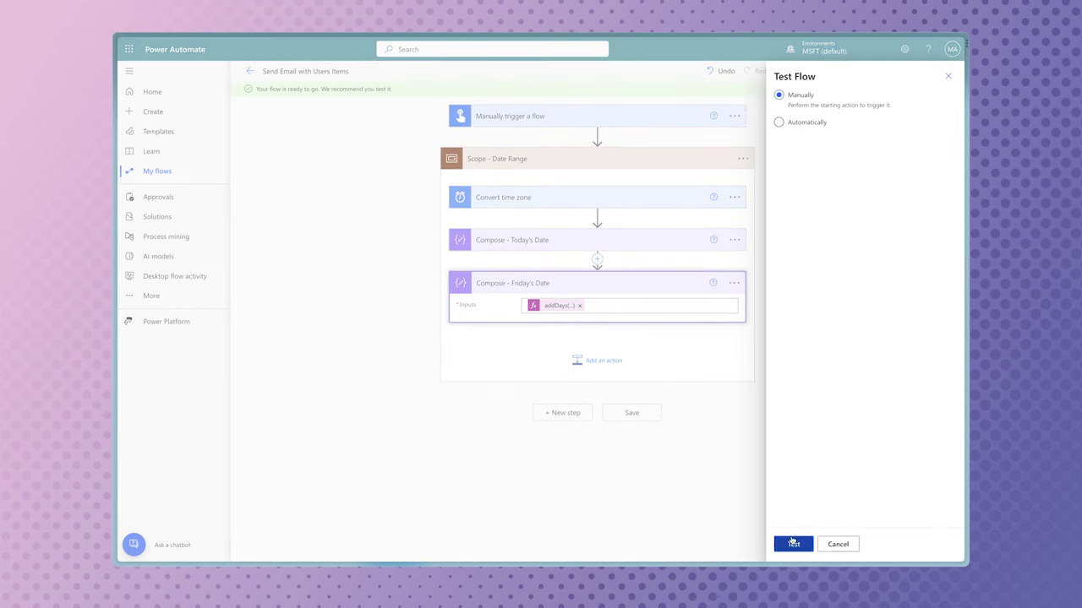
left_click(786, 543)
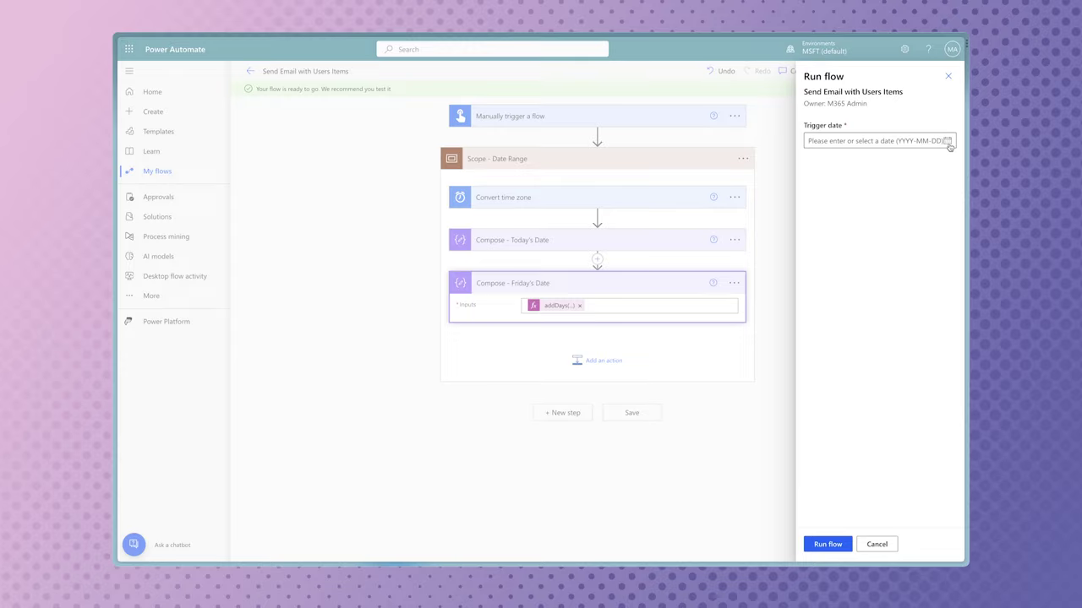
left_click(948, 143)
left_click(973, 172)
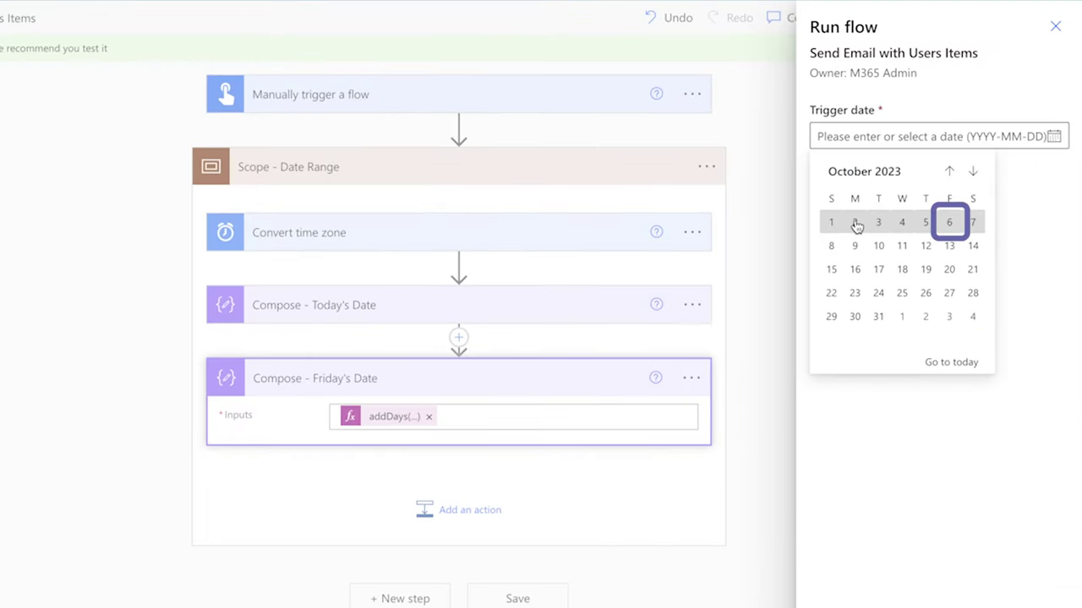
left_click(856, 226)
left_click(825, 544)
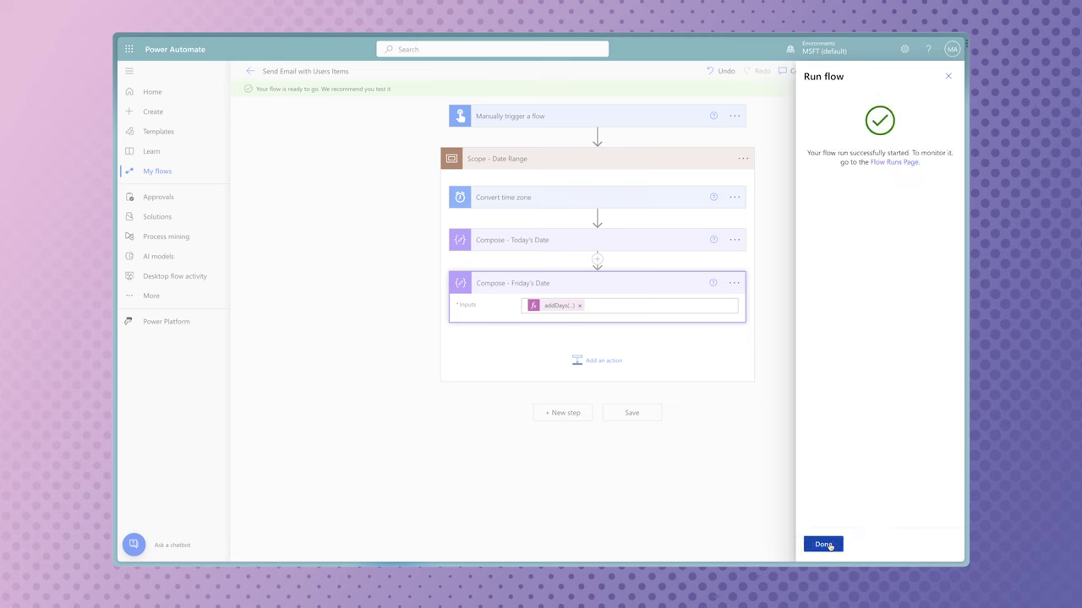
left_click(824, 544)
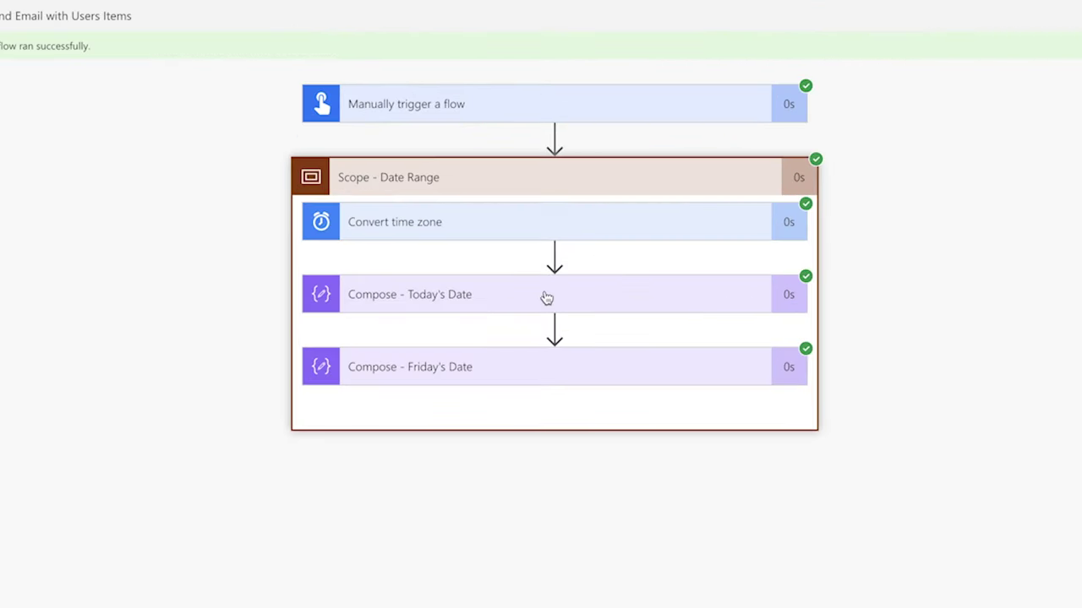
left_click(591, 234)
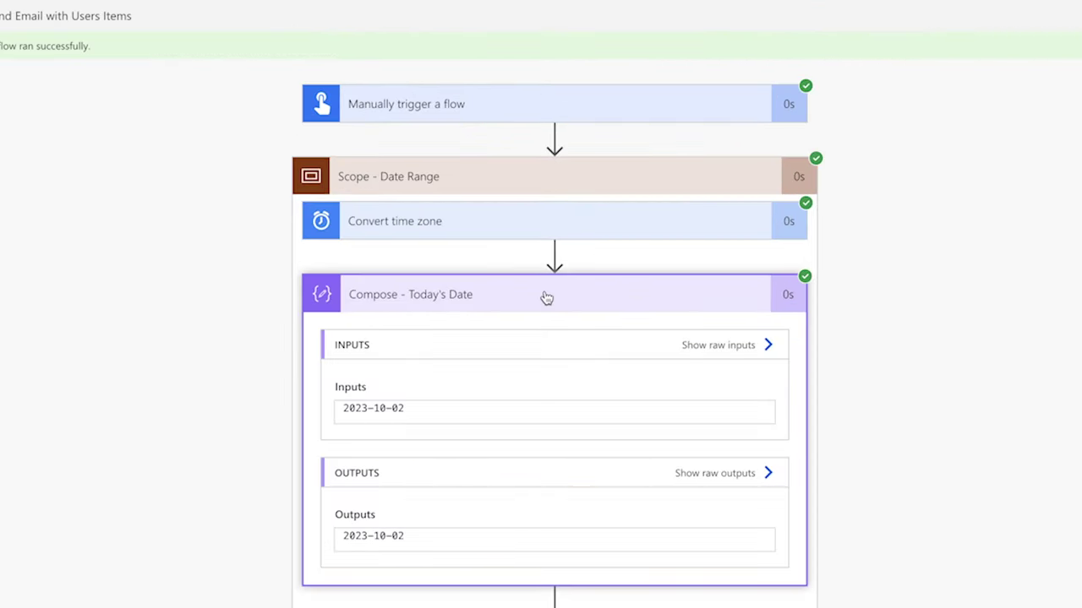
scroll(546, 338, "down", 3)
Add a SharePoint Get items action for the Employee Experience Team site's Employee Onboarding Task Log list and expand its advanced options.
left_click(570, 422)
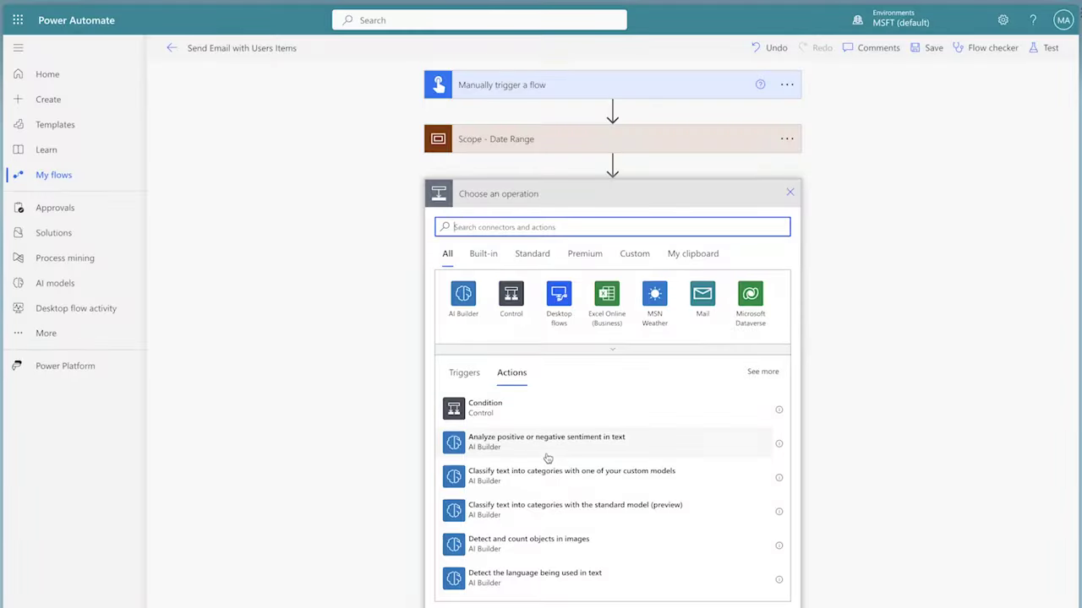
type("get items")
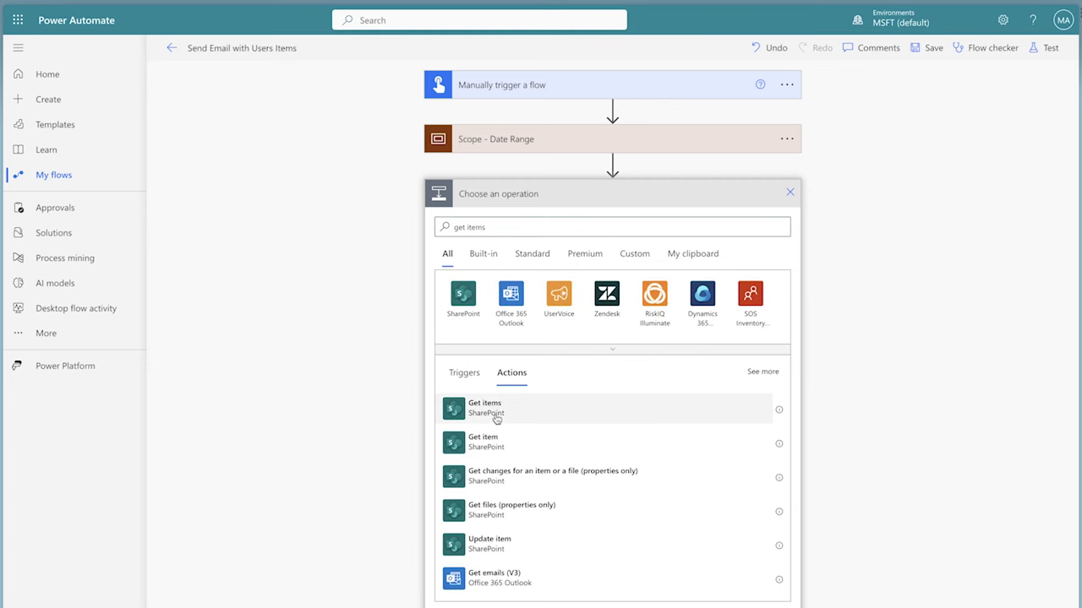
left_click(497, 412)
left_click(775, 222)
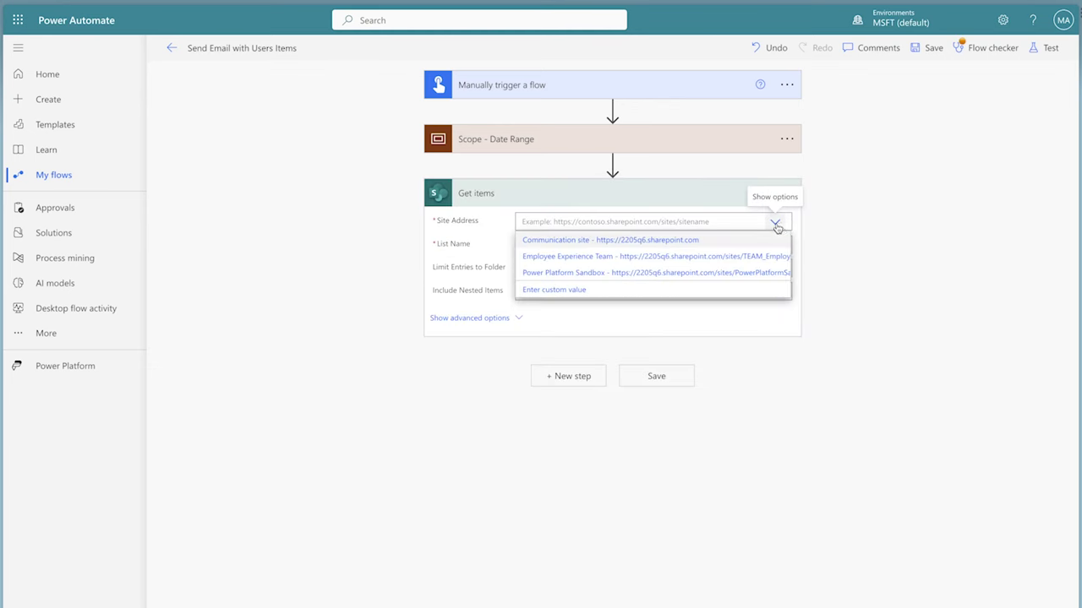
left_click(772, 251)
left_click(772, 261)
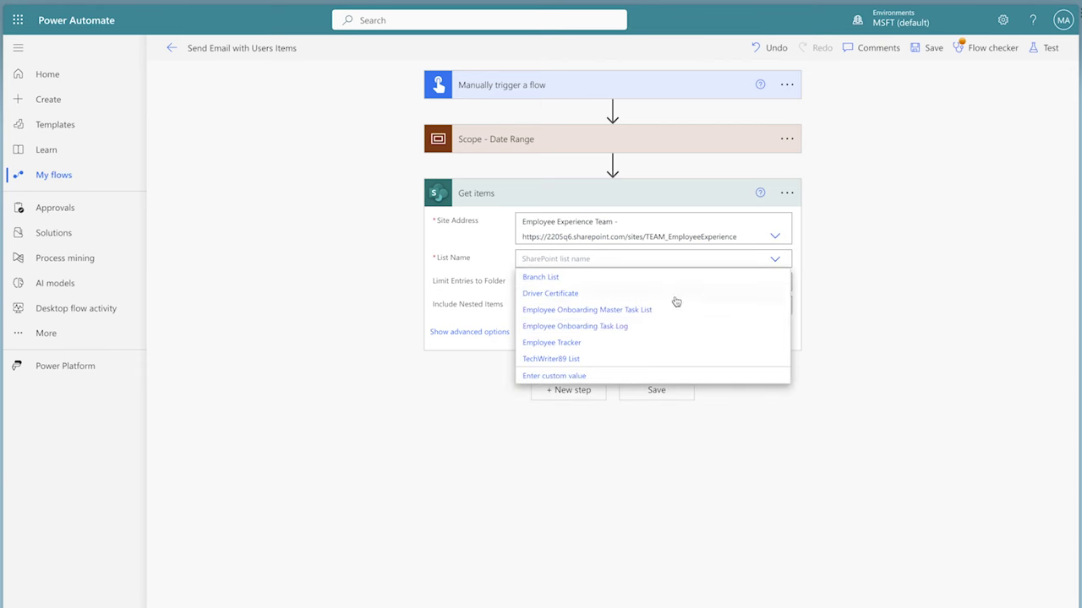
left_click(600, 328)
left_click(517, 335)
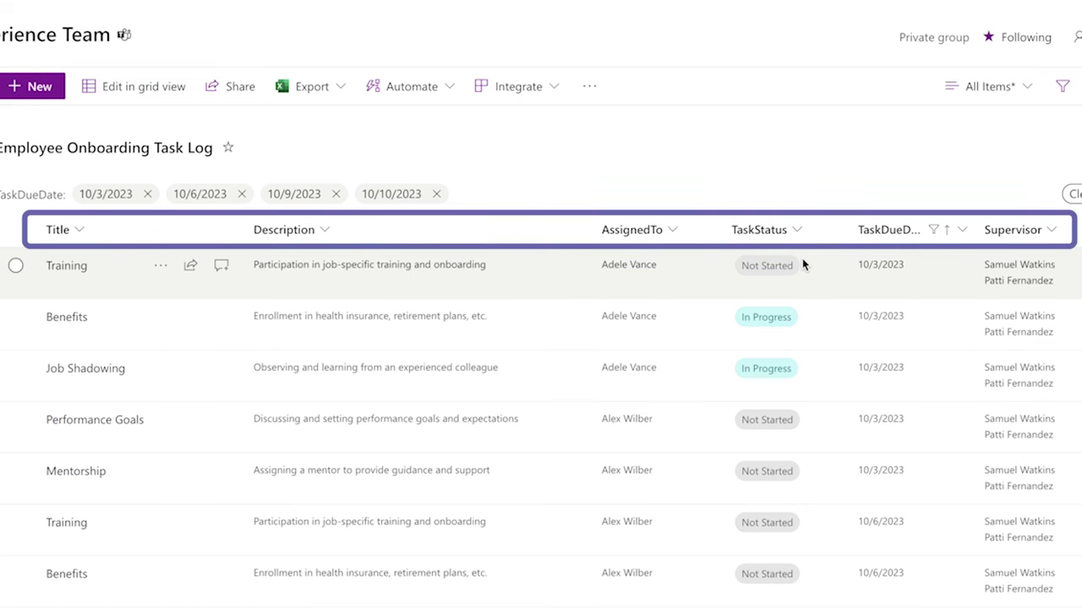
Look up the TaskStatus column's internal name through the settings of the Employee Onboarding Task Log list in SharePoint.
left_click(980, 23)
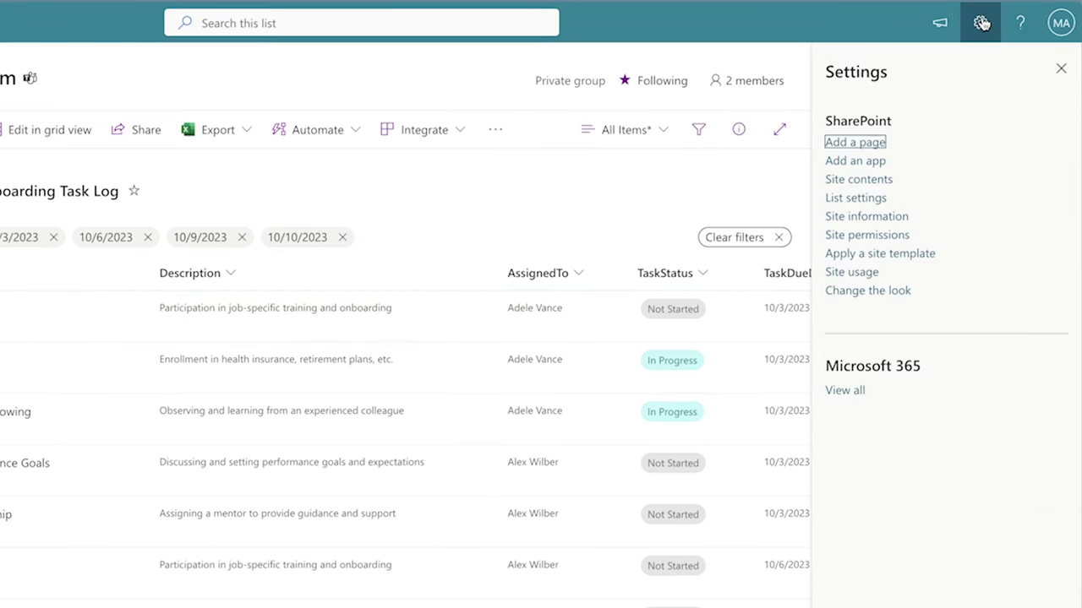
left_click(867, 201)
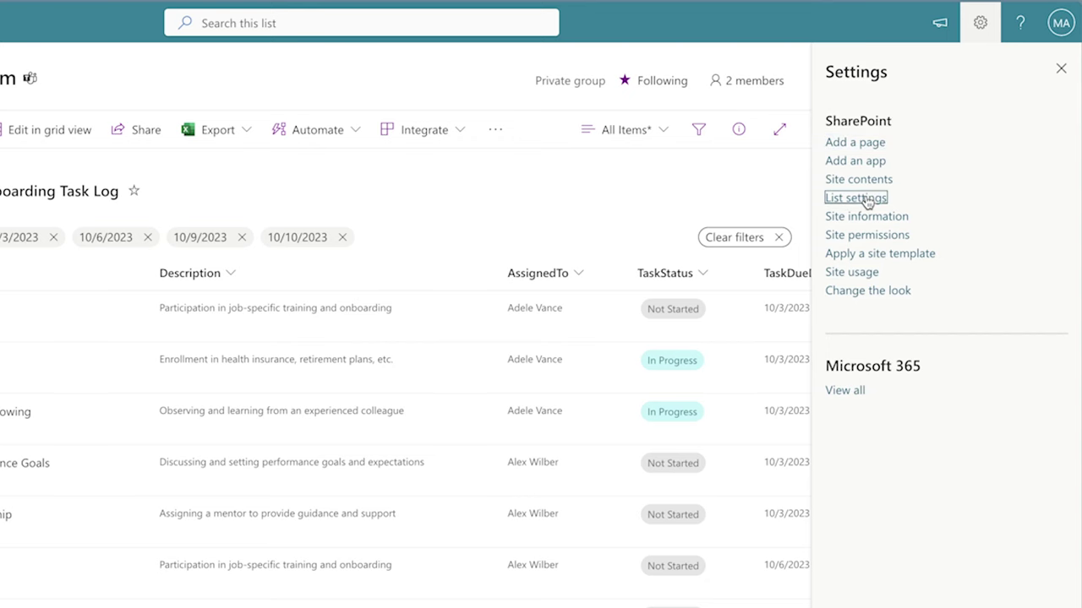
left_click(167, 452)
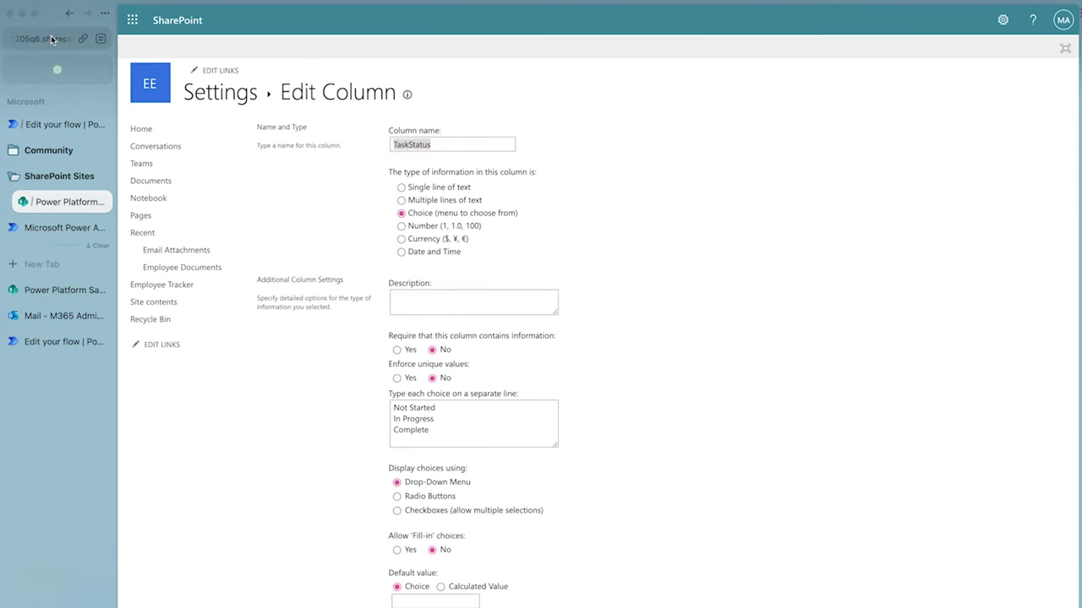
left_click(50, 38)
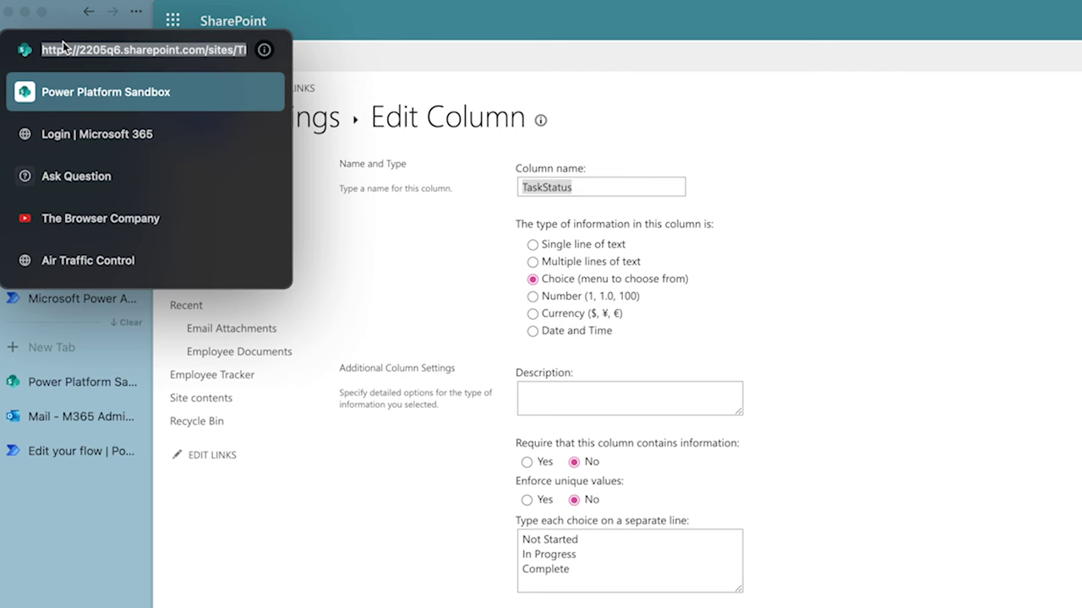
double_click(207, 49)
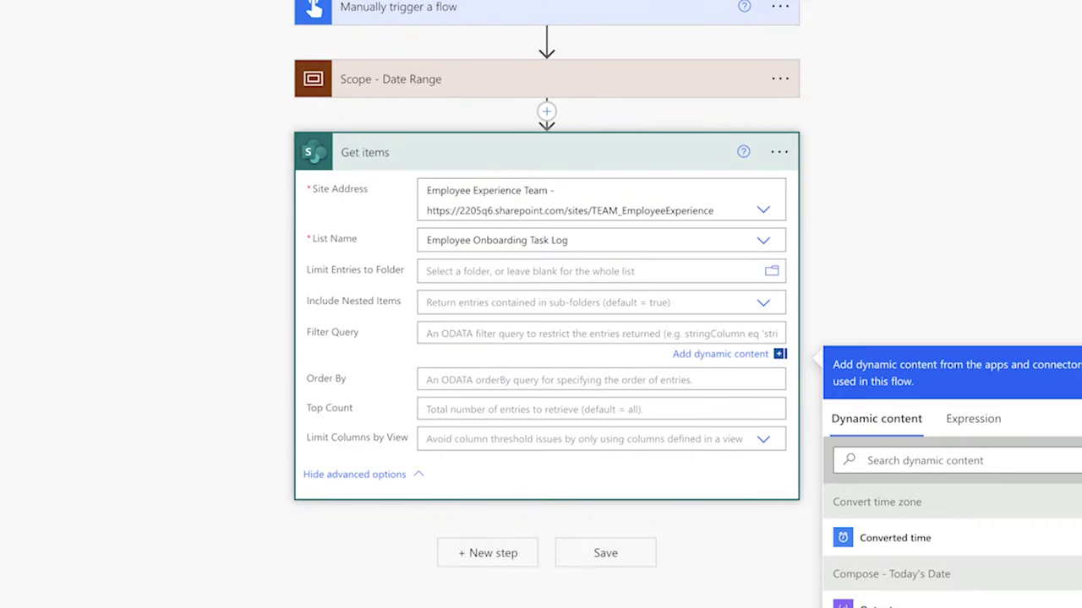
Set the Get items filter query to TaskStatus ne 'Complete' and TaskDueDate ge the Today's Date output in single quotes.
type("TaskStatus")
type("ne '")
key("Left")
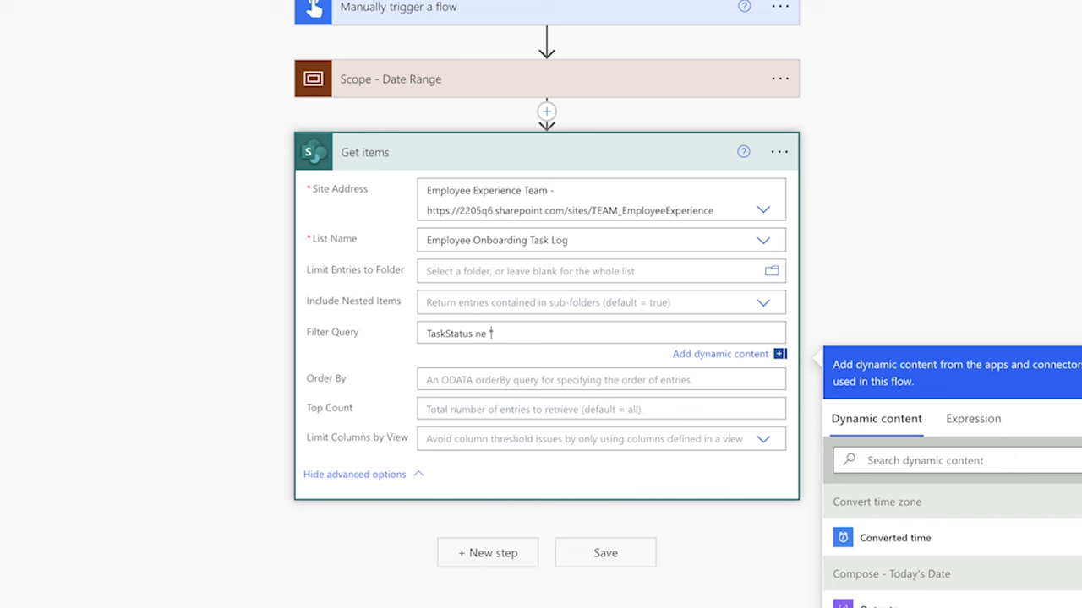
type("Complete")
type("and TaskDueDate")
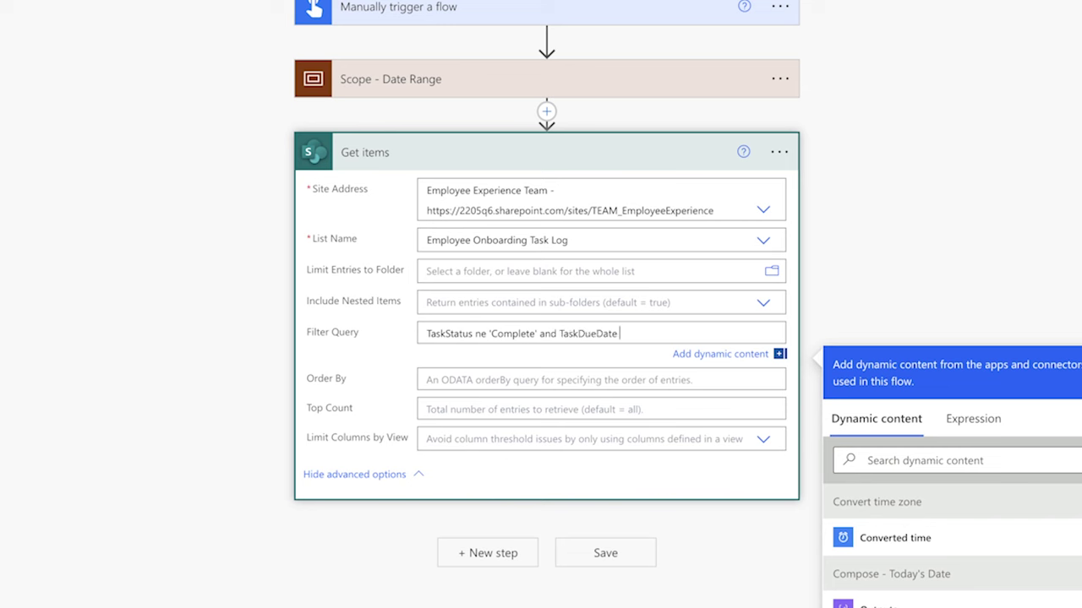
type(" ge ''")
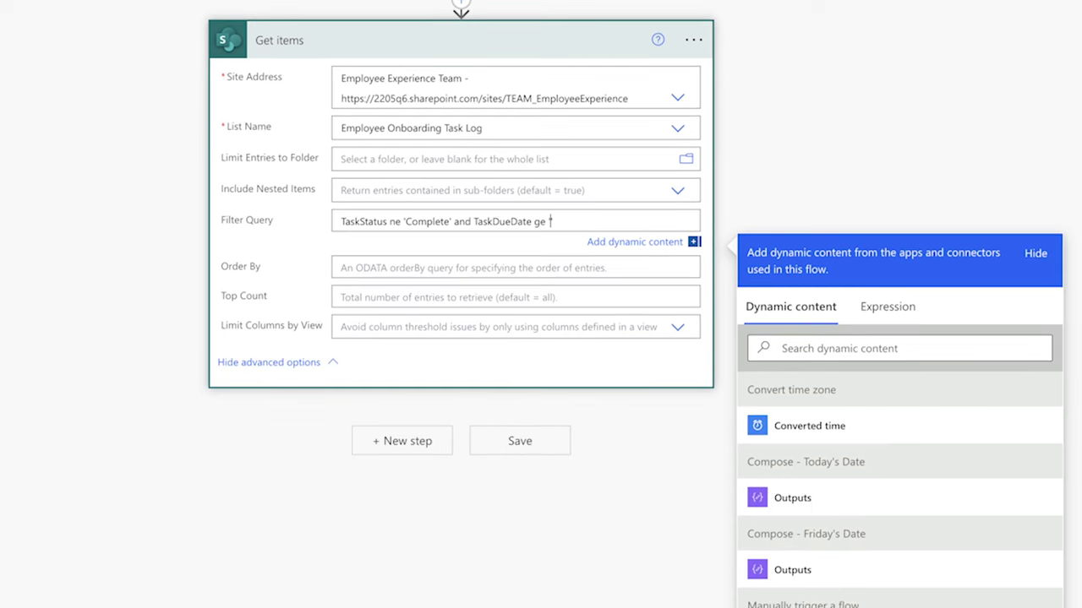
left_click(802, 498)
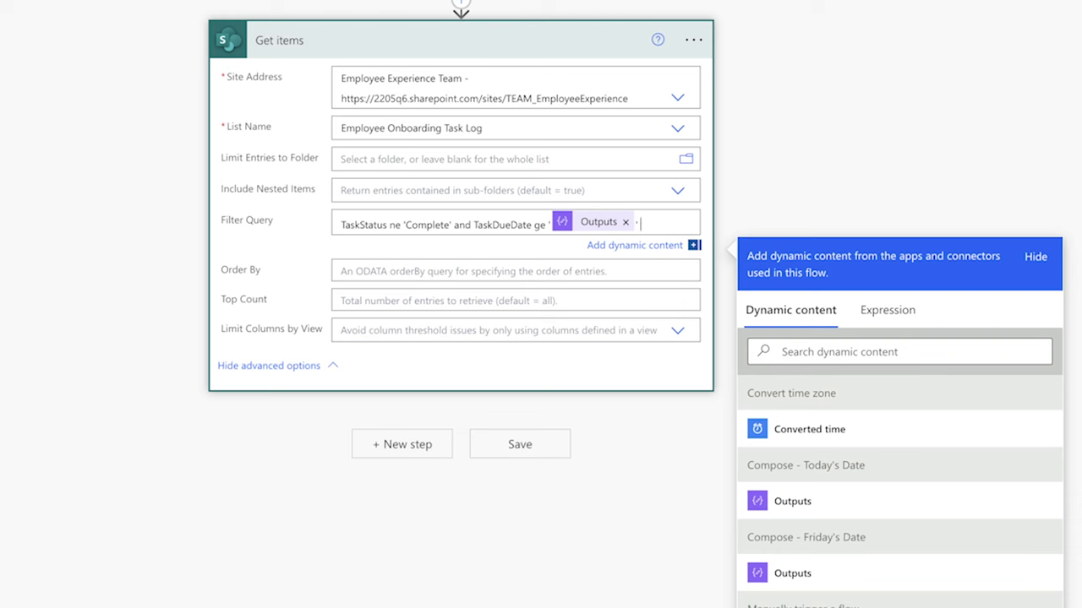
Extend the filter query with and TaskDueDate le the Friday's Date output in single quotes.
type("and")
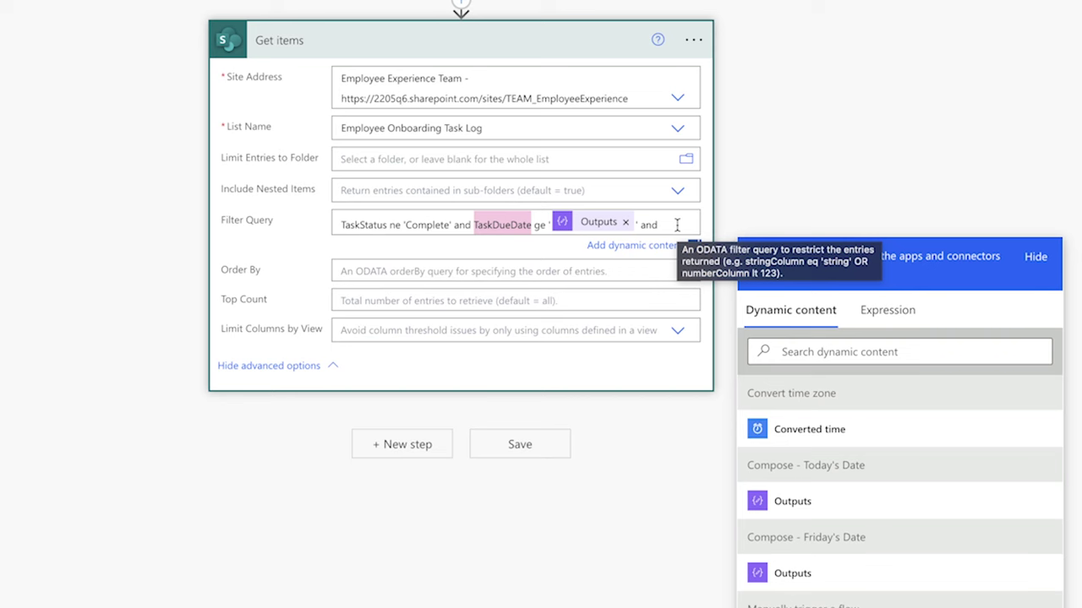
type(" TaskDueDate ")
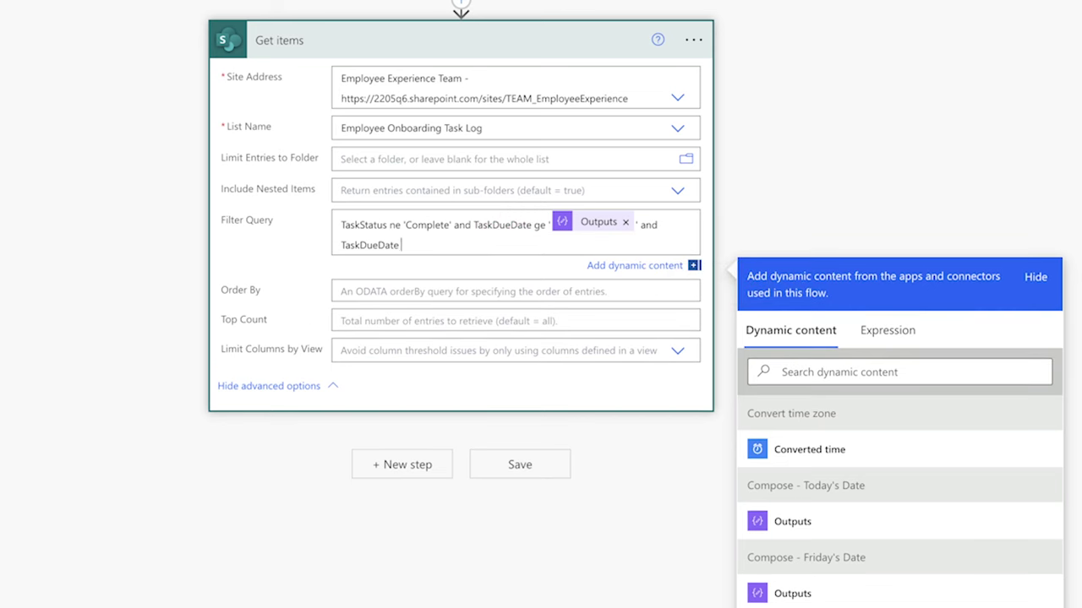
type("le '")
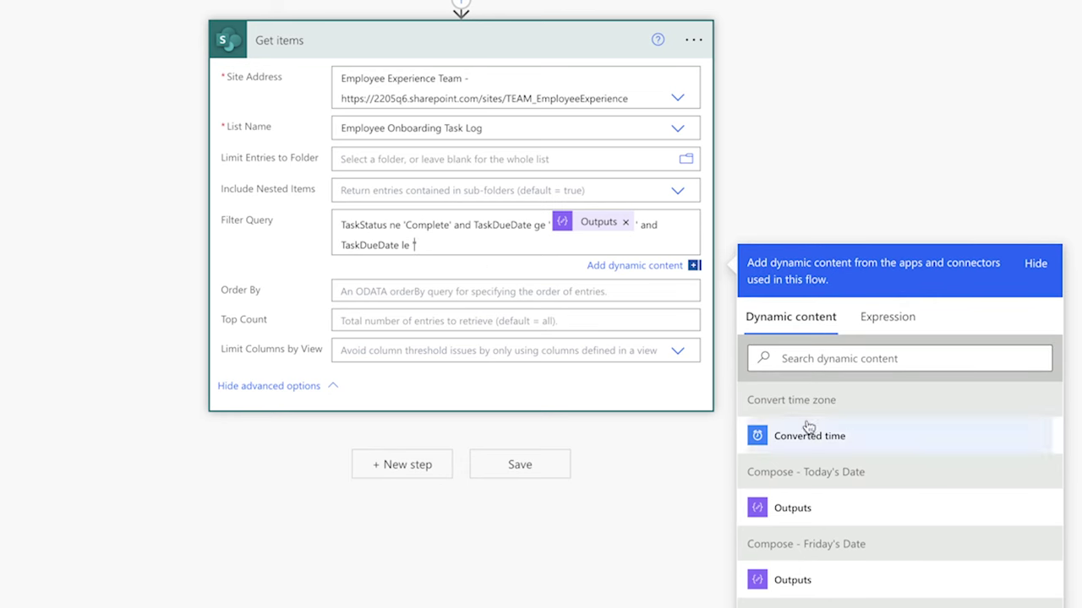
left_click(817, 580)
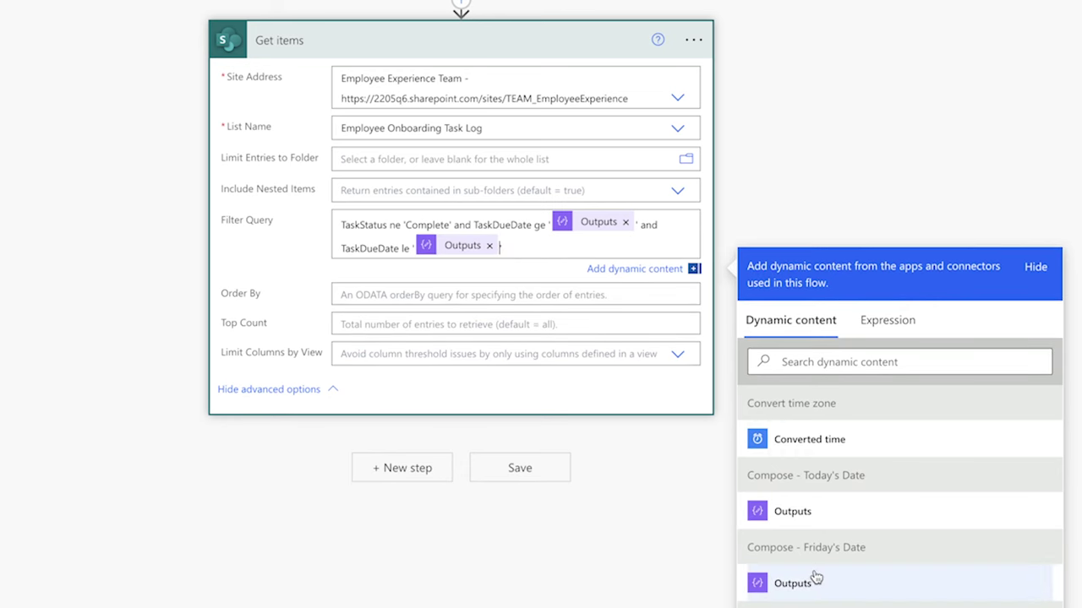
type("'")
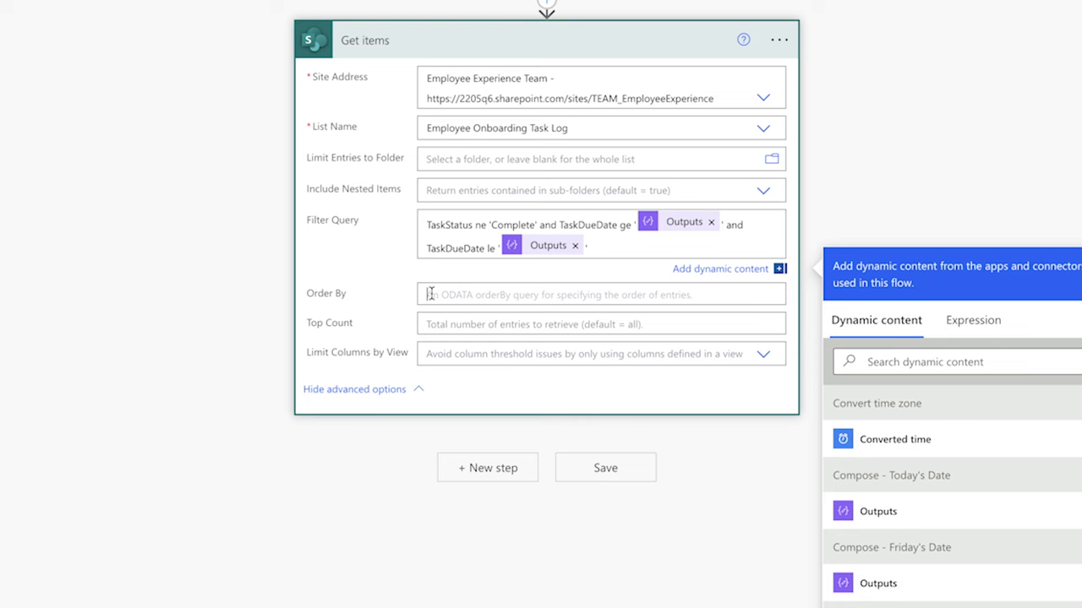
left_click(597, 244)
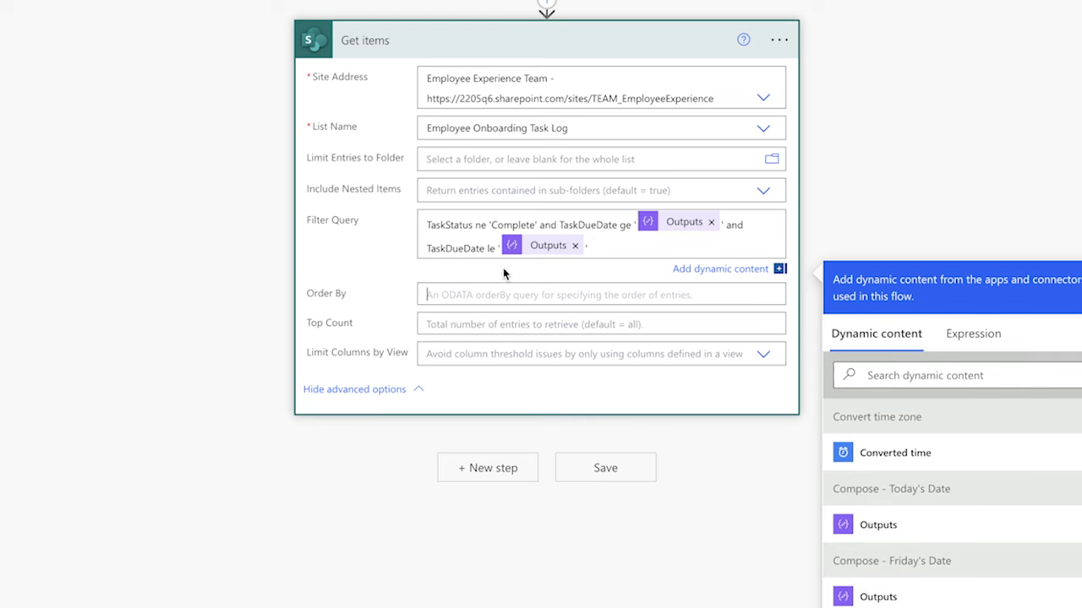
Order the retrieved items by TaskDueDate asc, Title asc.
left_click(459, 293)
type("TaskDueDate")
type("asc,")
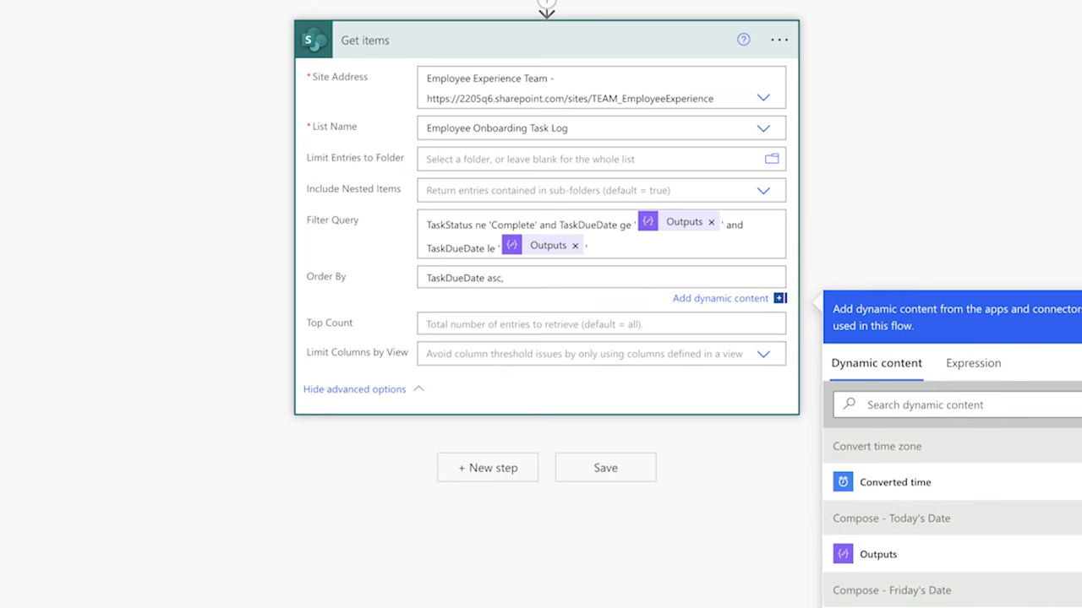
type(" Title asc")
Add a Compose action named "Compose - Item Count" whose input is a length() expression on the Get items value output.
left_click(480, 469)
type("compose")
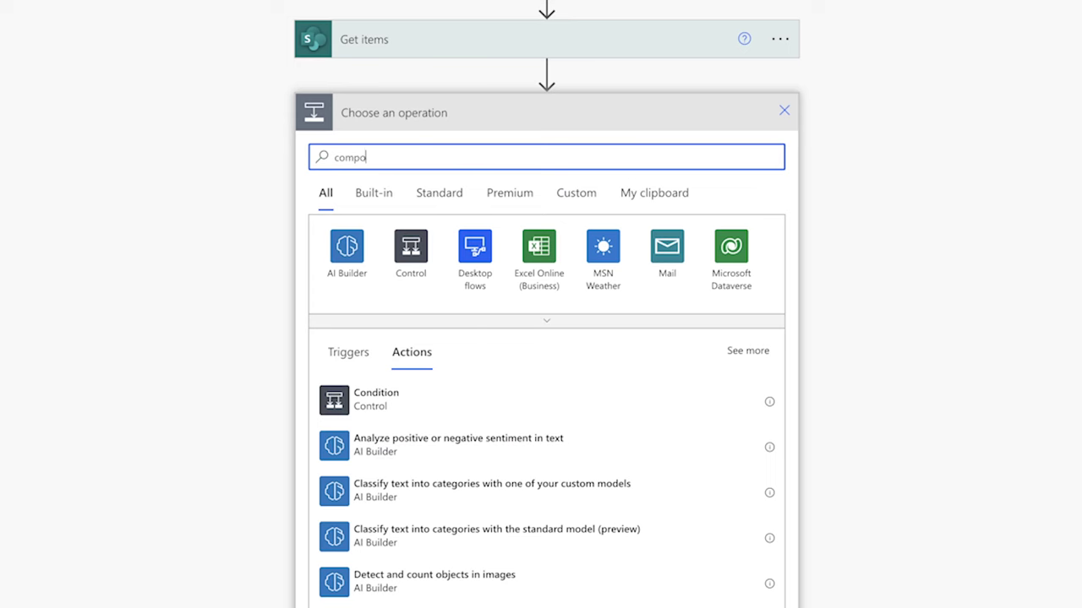
left_click(574, 391)
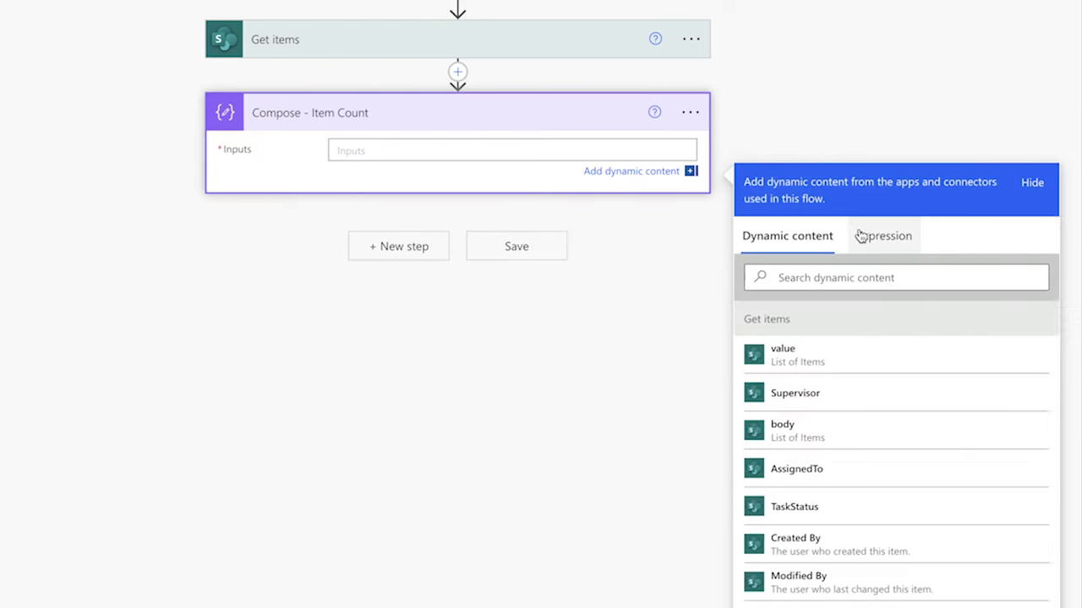
left_click(862, 234)
type("length(")
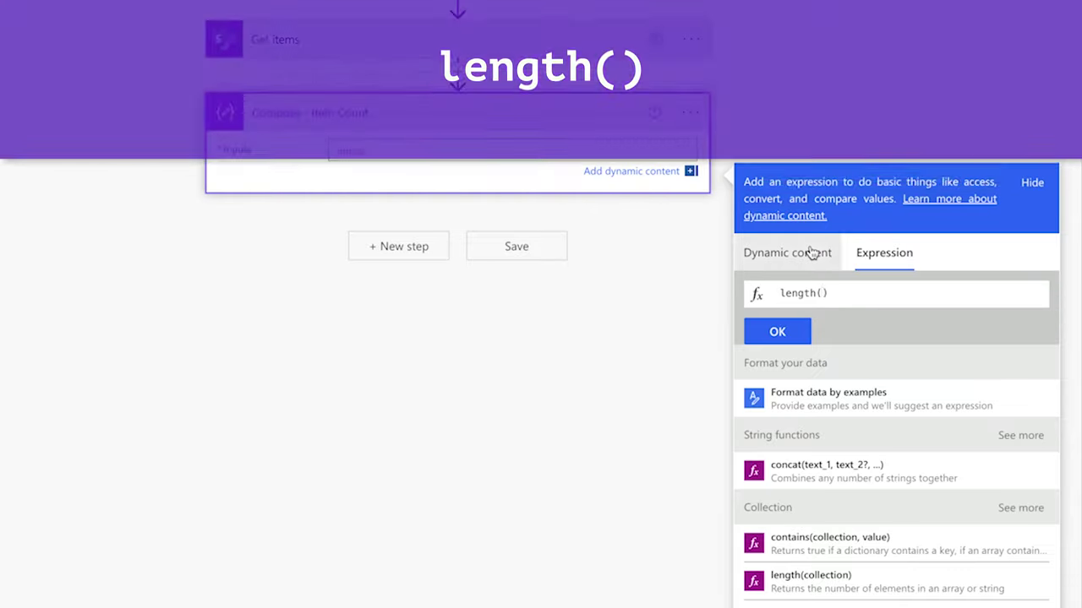
left_click(811, 251)
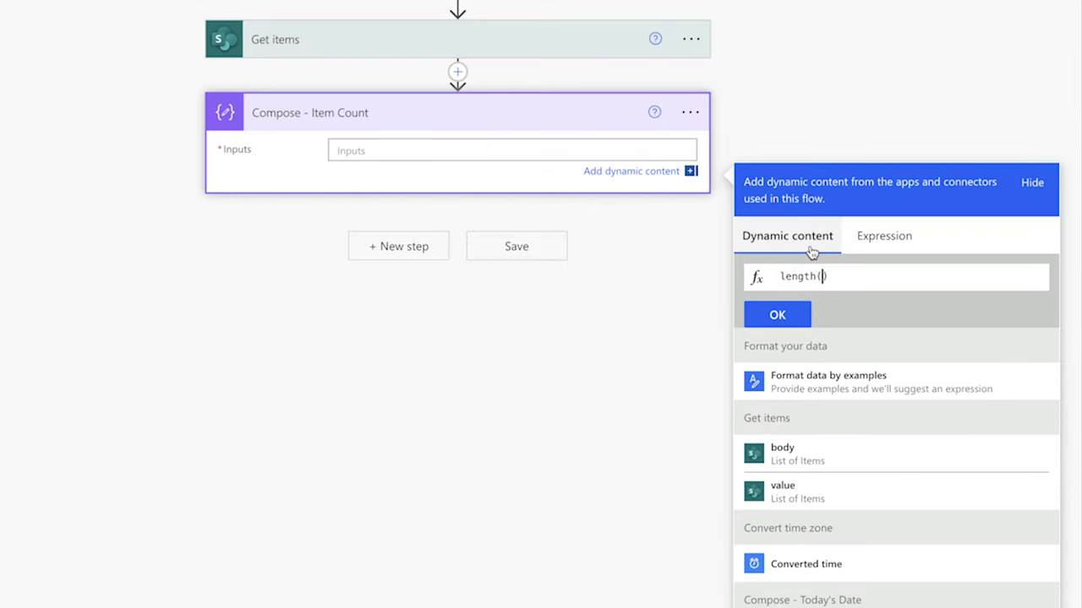
left_click(797, 492)
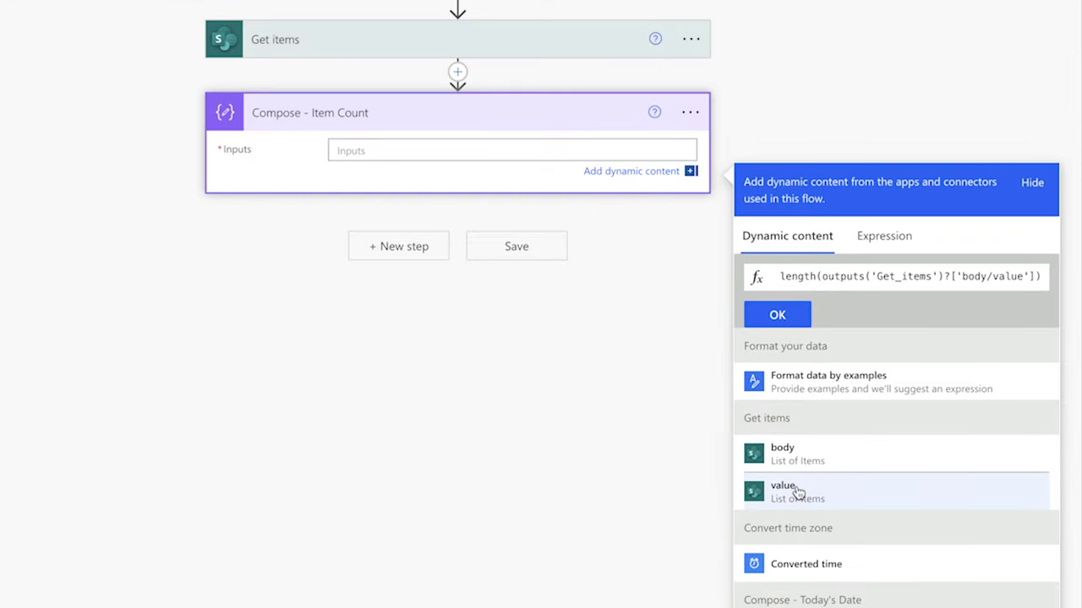
left_click(784, 319)
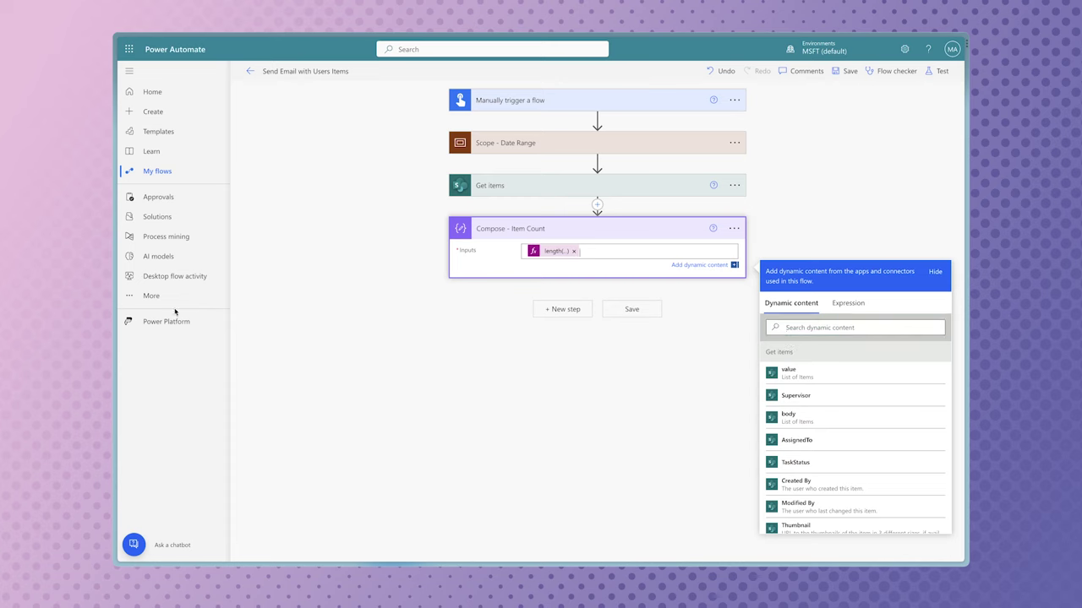
Test the flow manually with October 2, 2023 as the trigger date, check the Item Count result and review the Get items settings.
left_click(936, 71)
left_click(803, 540)
left_click(879, 140)
left_click(900, 162)
left_click(830, 191)
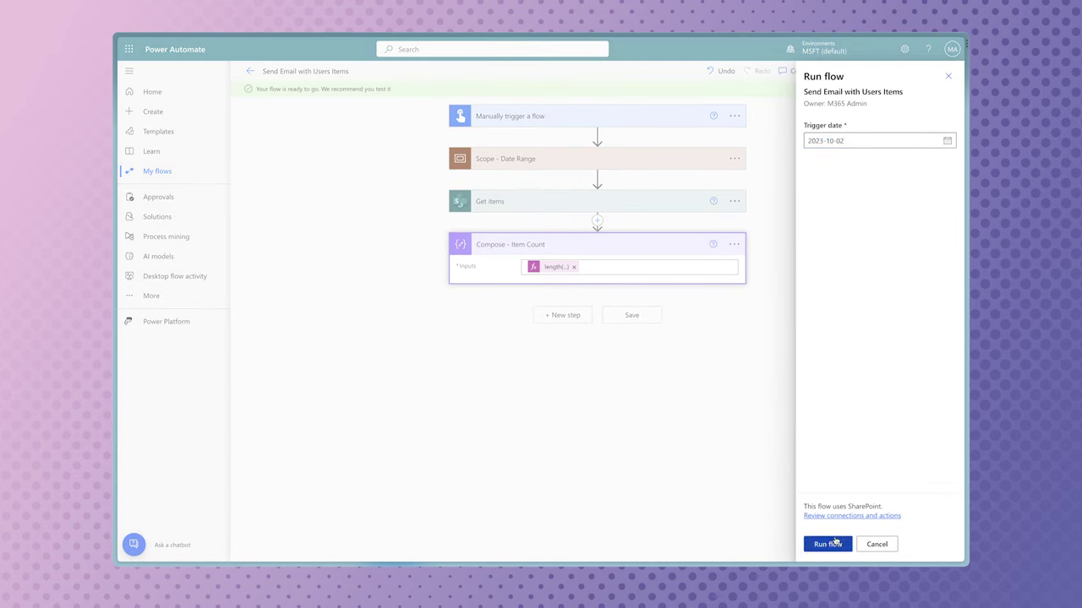
left_click(828, 544)
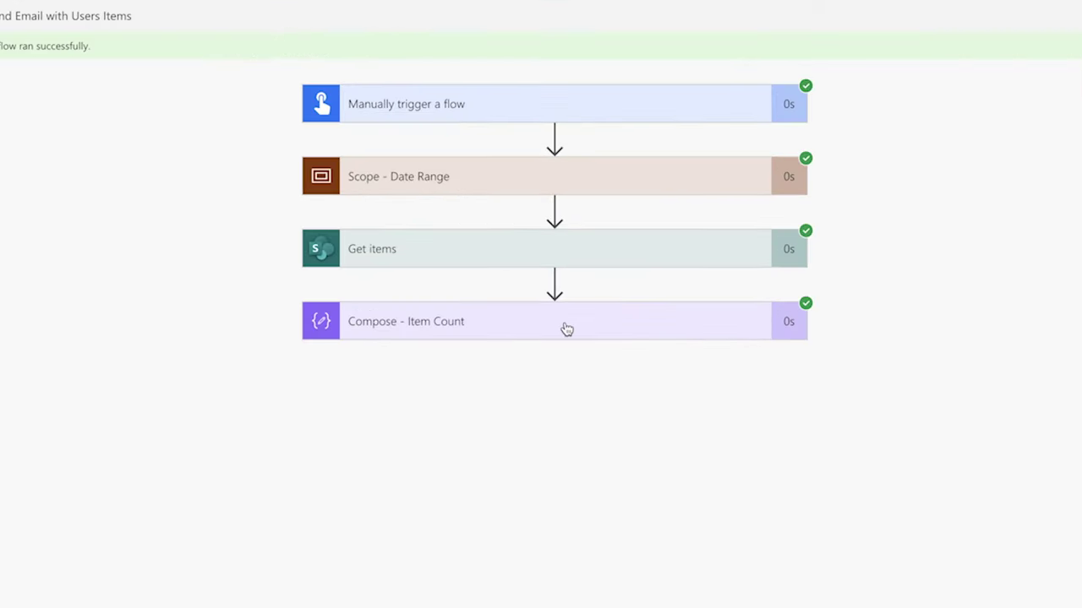
left_click(566, 330)
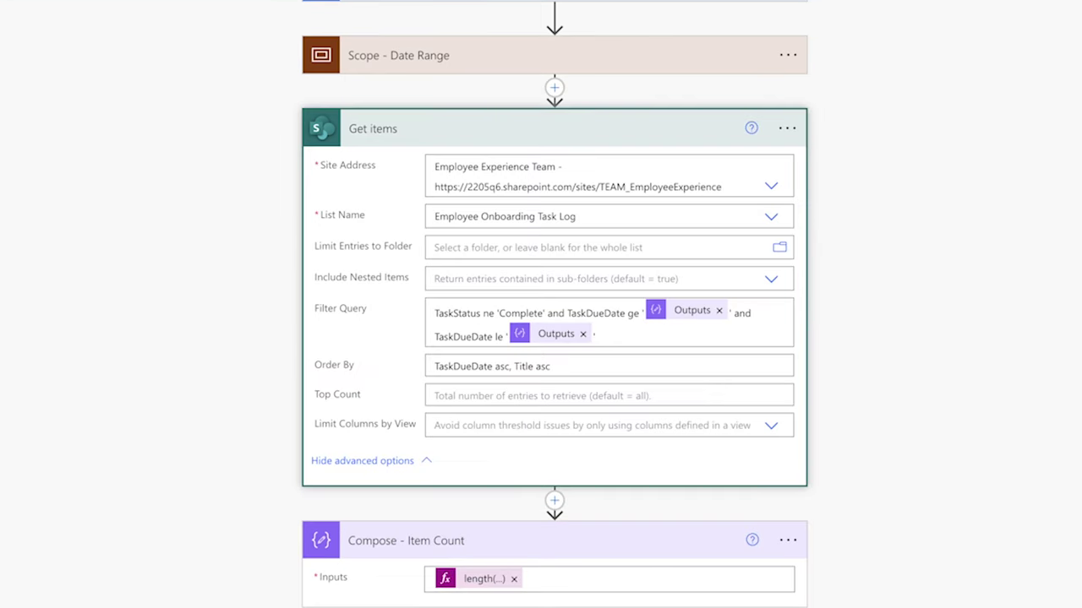
left_click(609, 395)
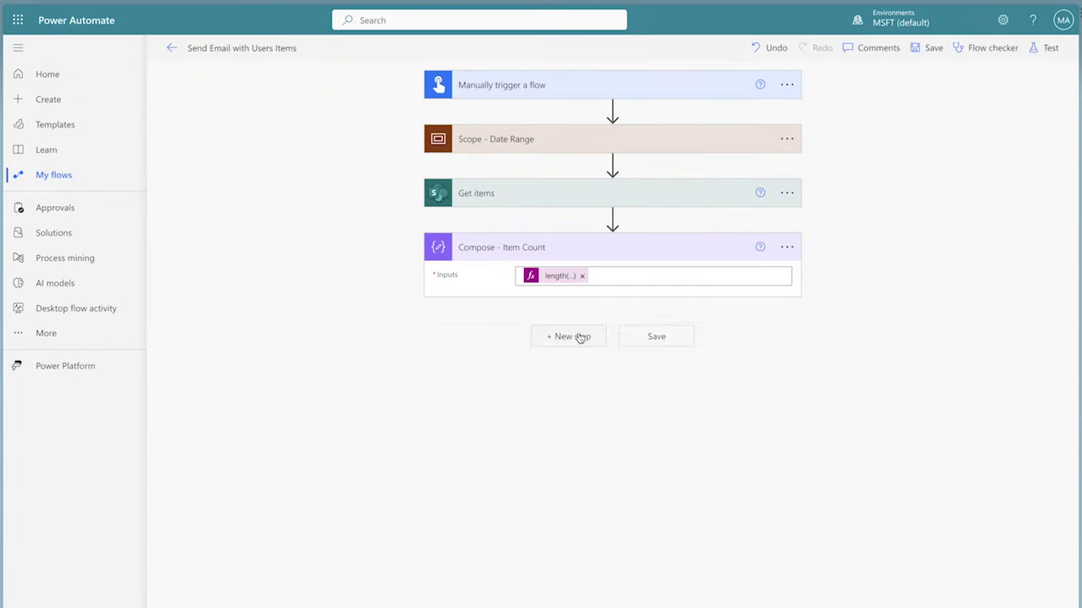
Add a Condition action that checks whether the Item Count output is not equal to 0.
left_click(578, 334)
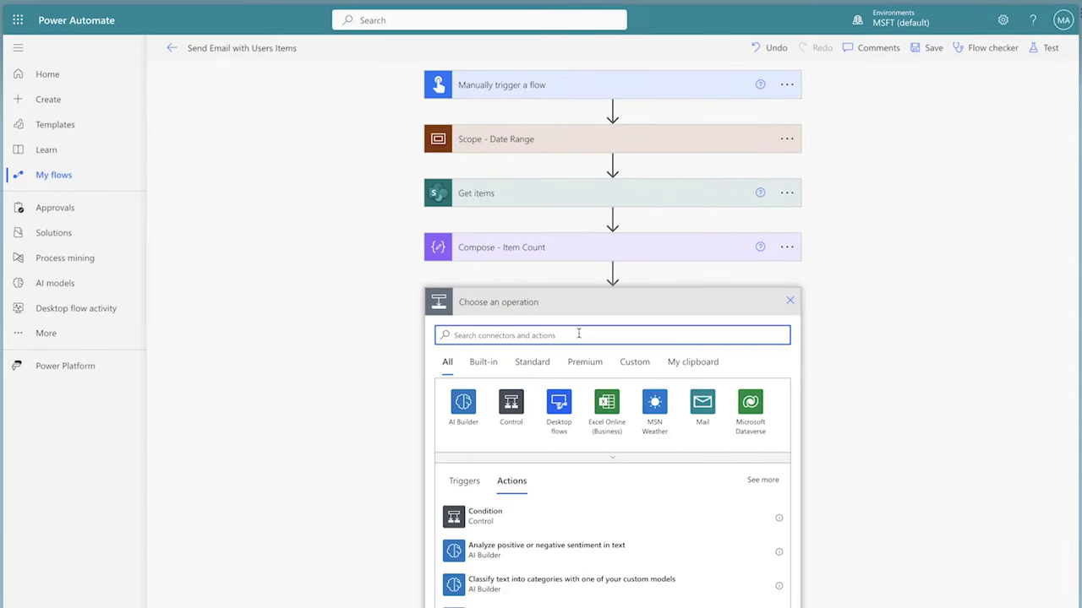
left_click(541, 519)
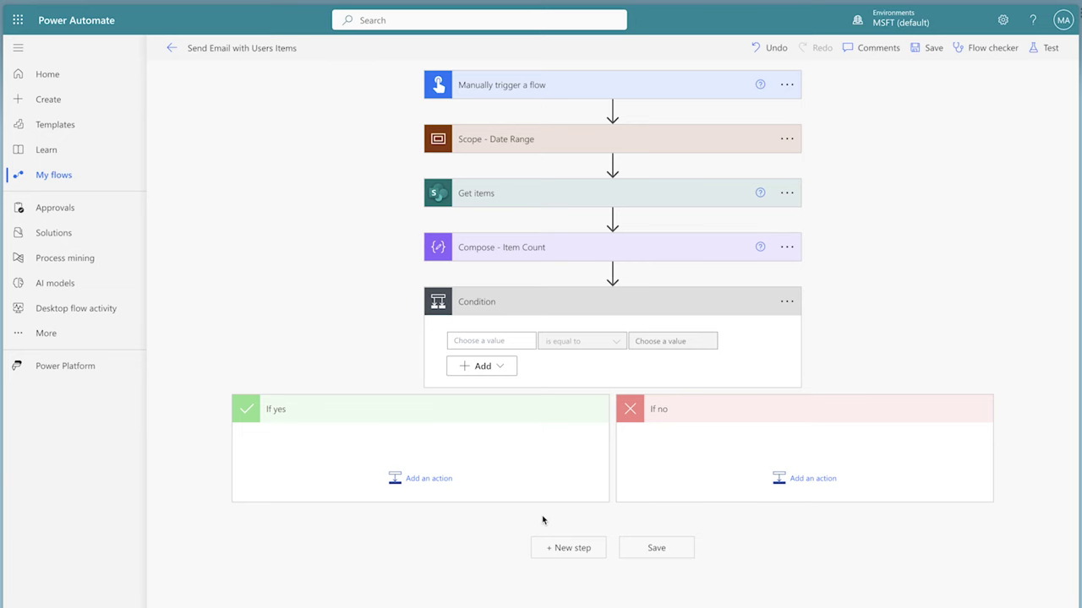
left_click(492, 341)
left_click(634, 495)
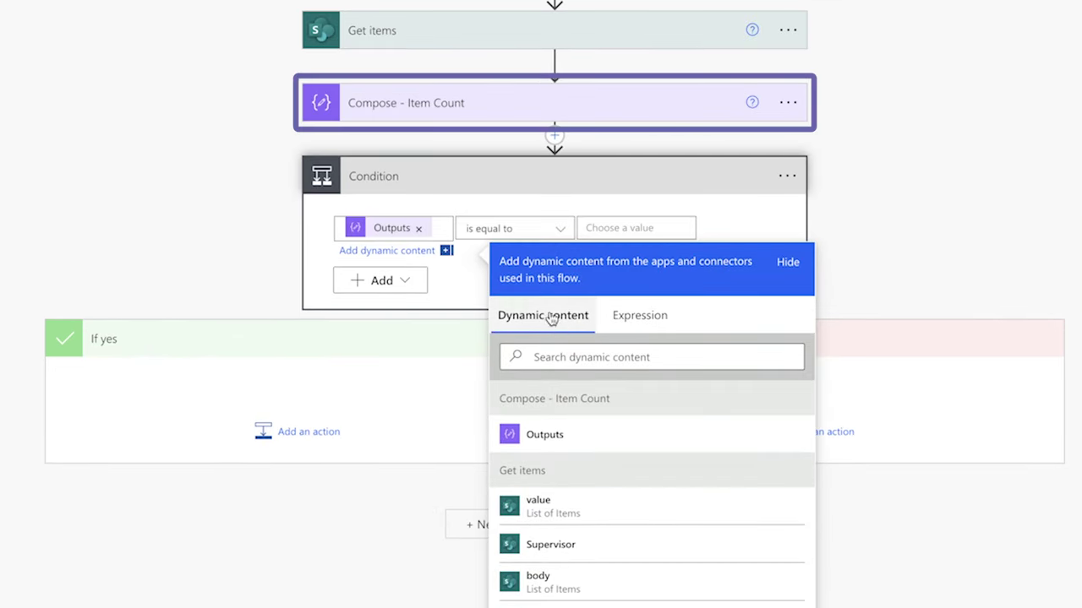
left_click(504, 233)
left_click(505, 342)
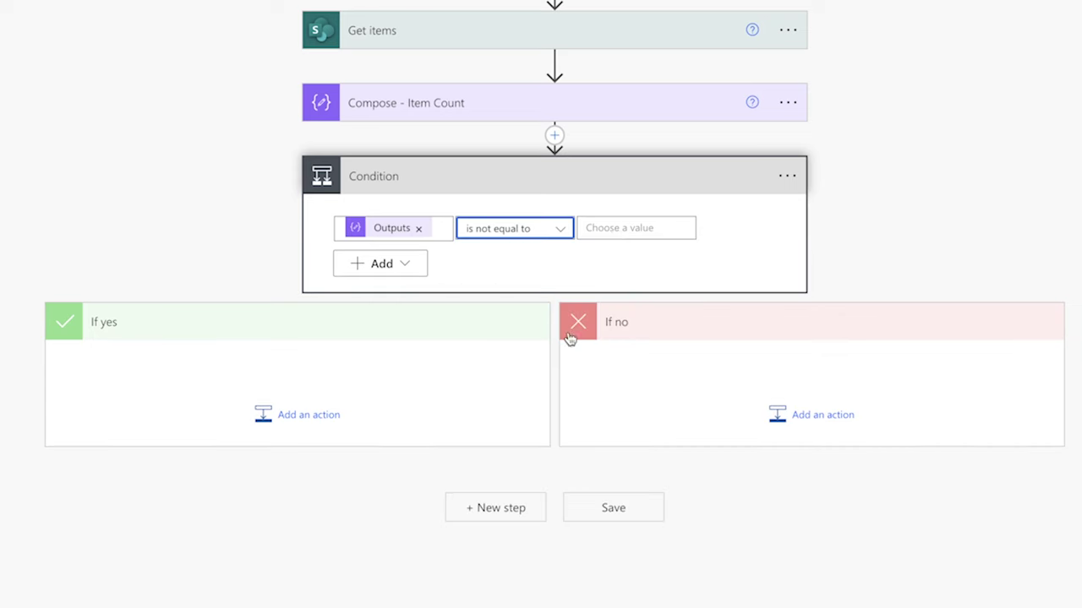
left_click(615, 227)
type("0")
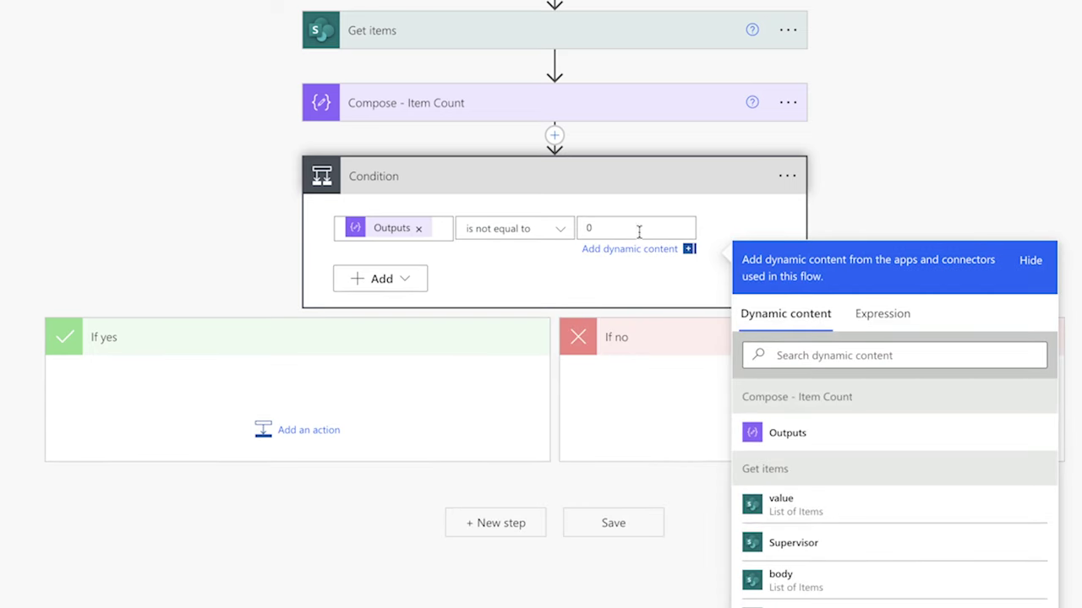
left_click(436, 372)
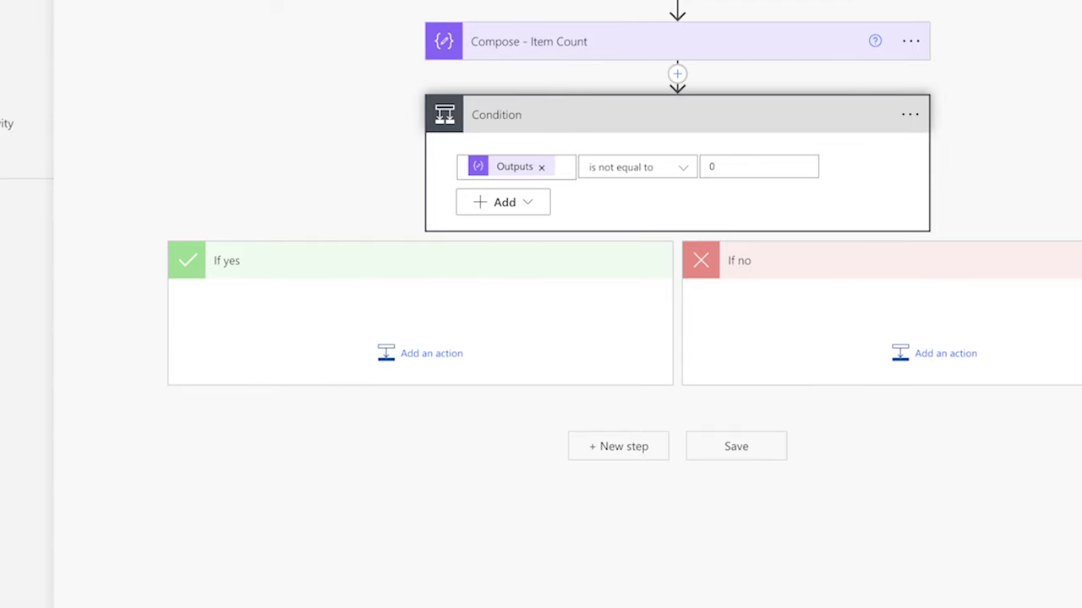
Add a Select action named "Select - Users" to the If yes branch, taking the Get items value as its From input.
left_click(433, 353)
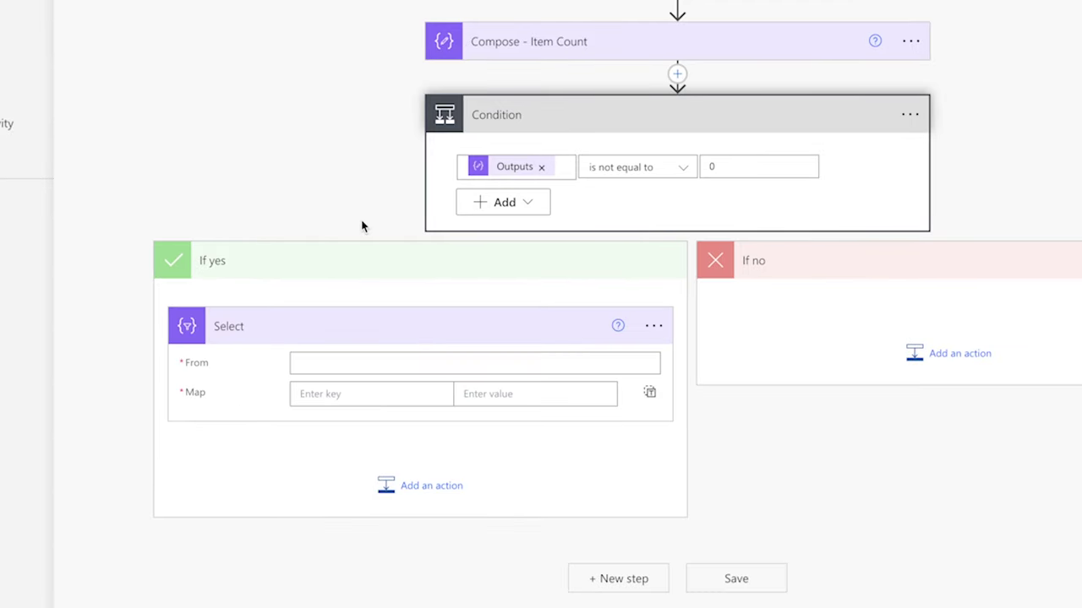
left_click(656, 327)
left_click(744, 385)
left_click(491, 332)
type("- Users")
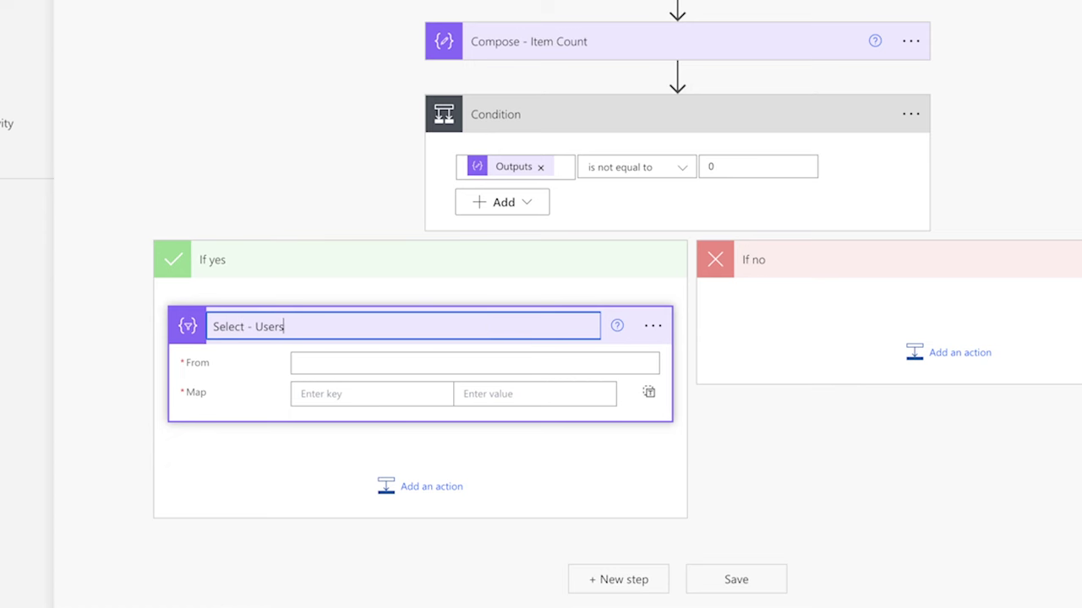
left_click(439, 365)
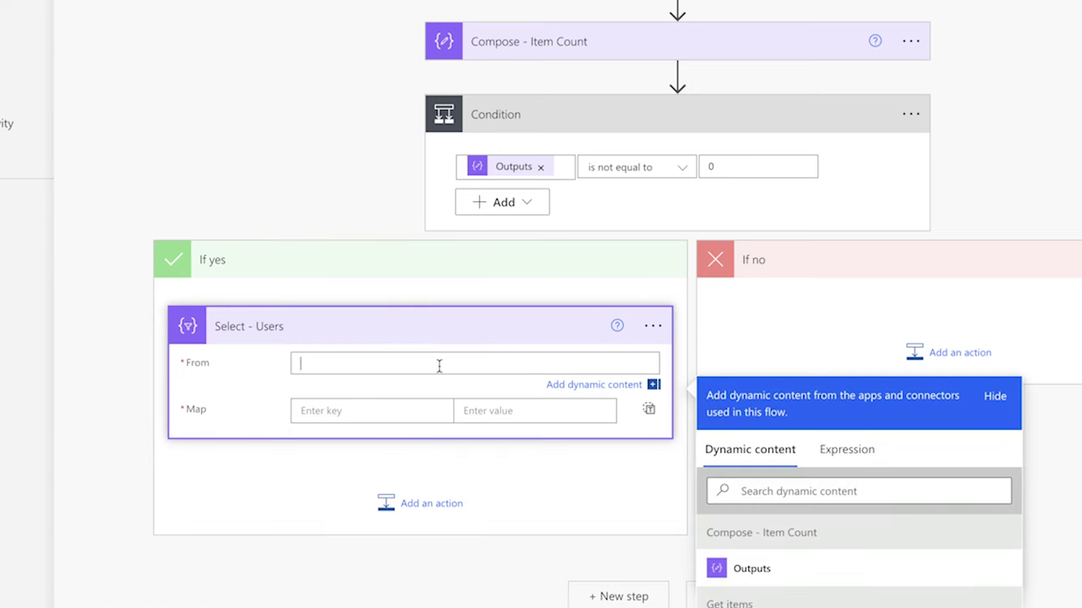
scroll(797, 455, "down", 2)
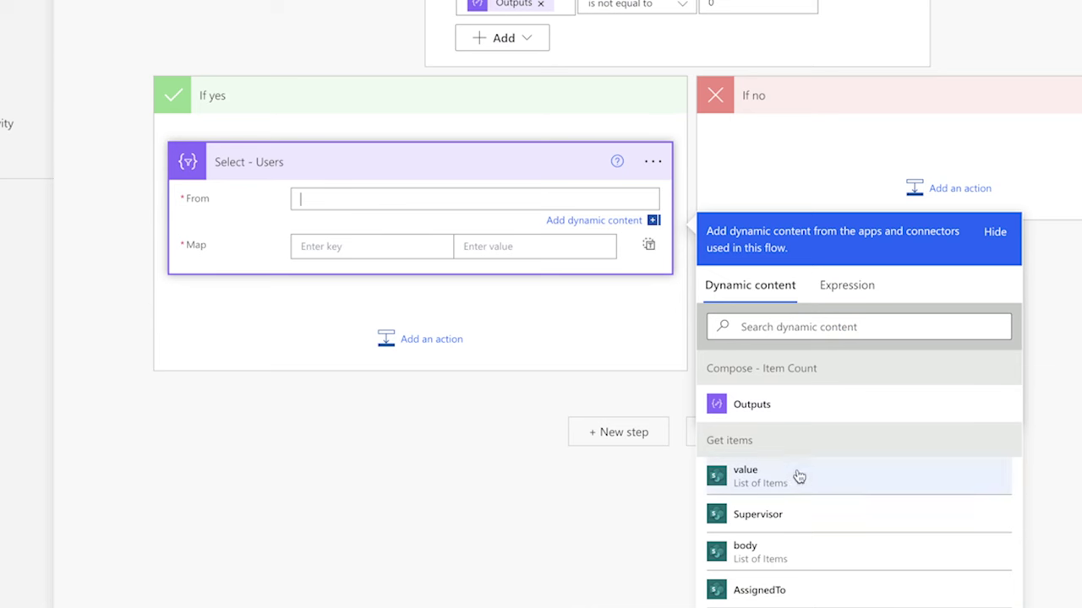
left_click(798, 475)
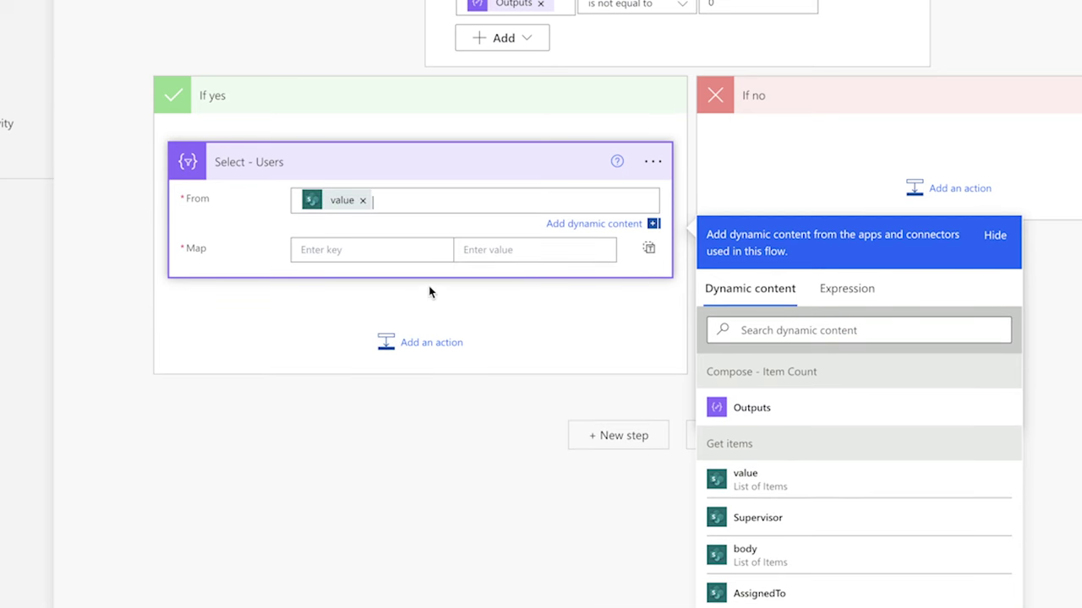
Map the key Name to AssignedTo DisplayName and the key Email to AssignedTo Email in the Select - Users action.
key("Tab")
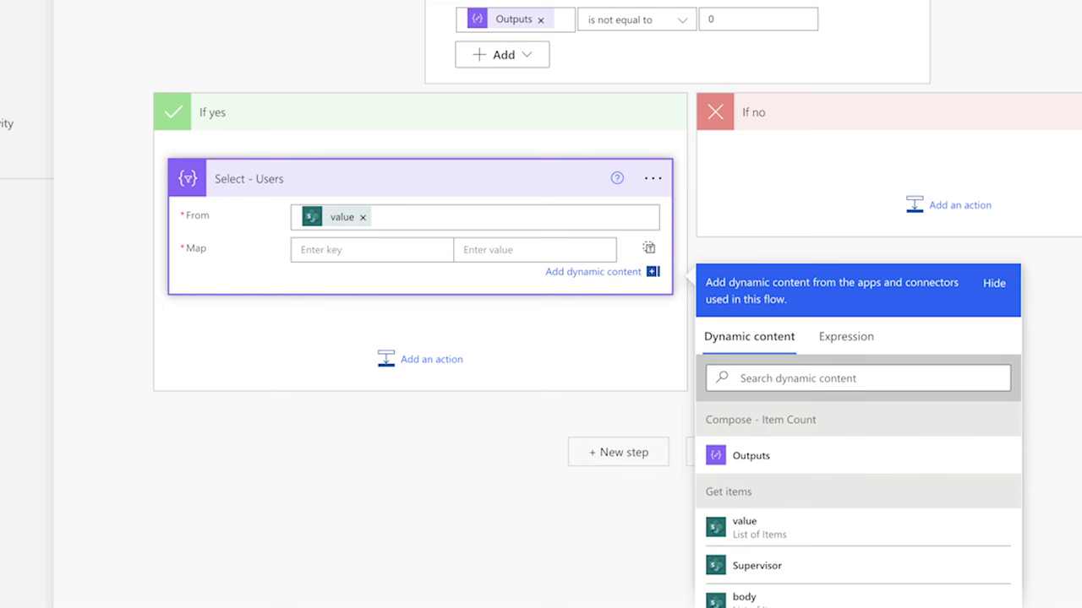
type("Name")
left_click(850, 389)
type("ass")
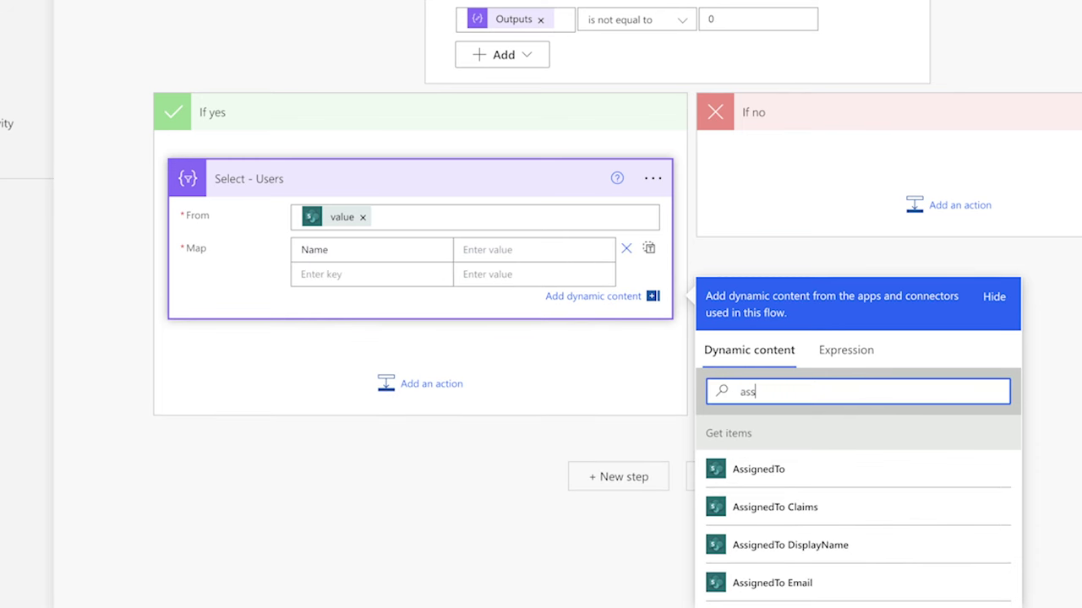
type("ign")
left_click(837, 545)
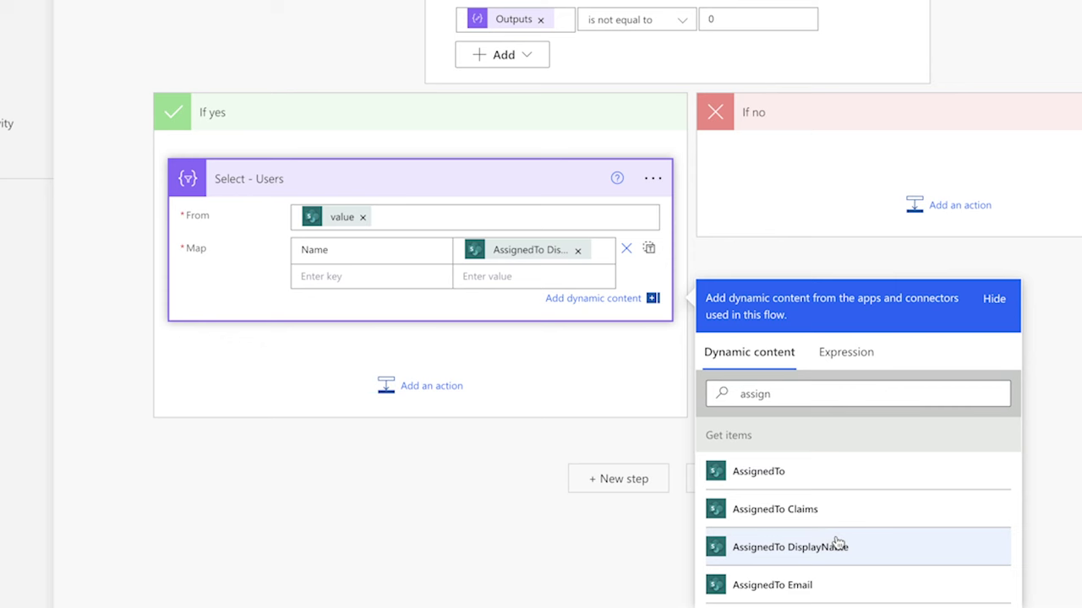
left_click(330, 276)
type("Email")
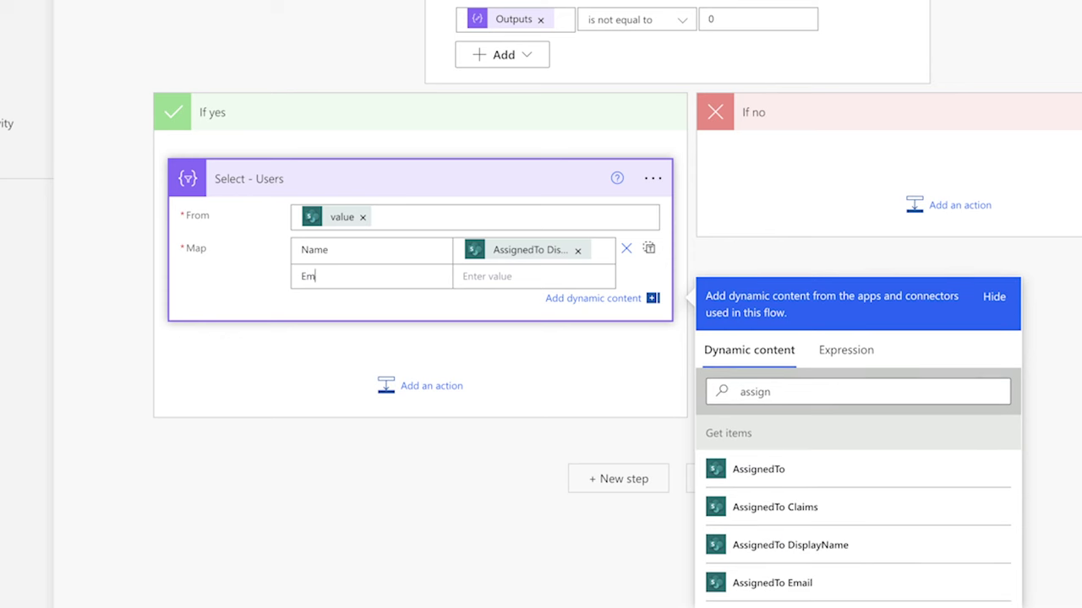
scroll(802, 456, "down", 2)
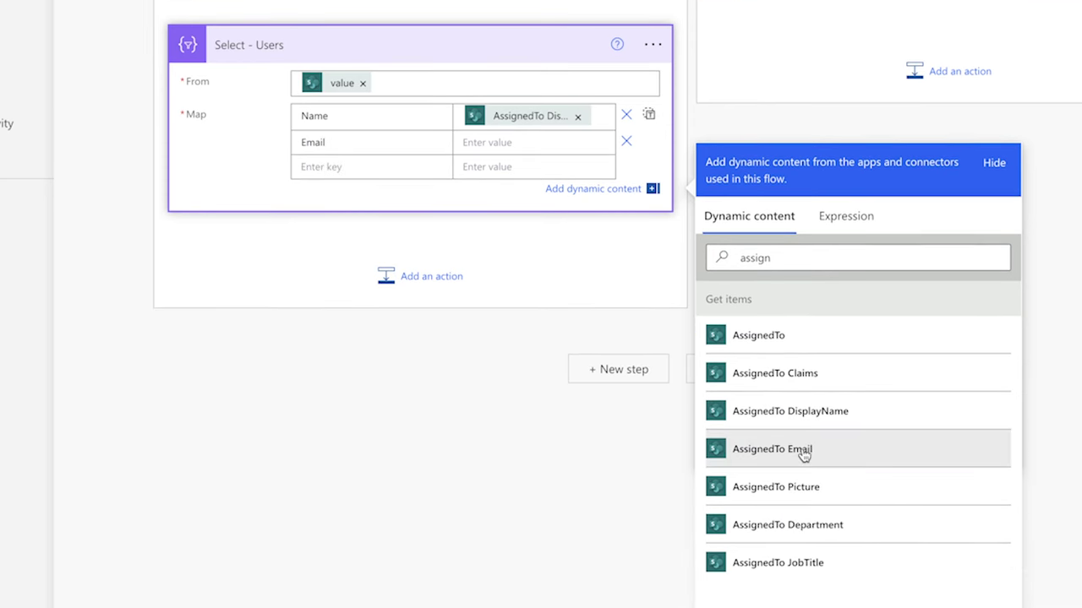
left_click(804, 454)
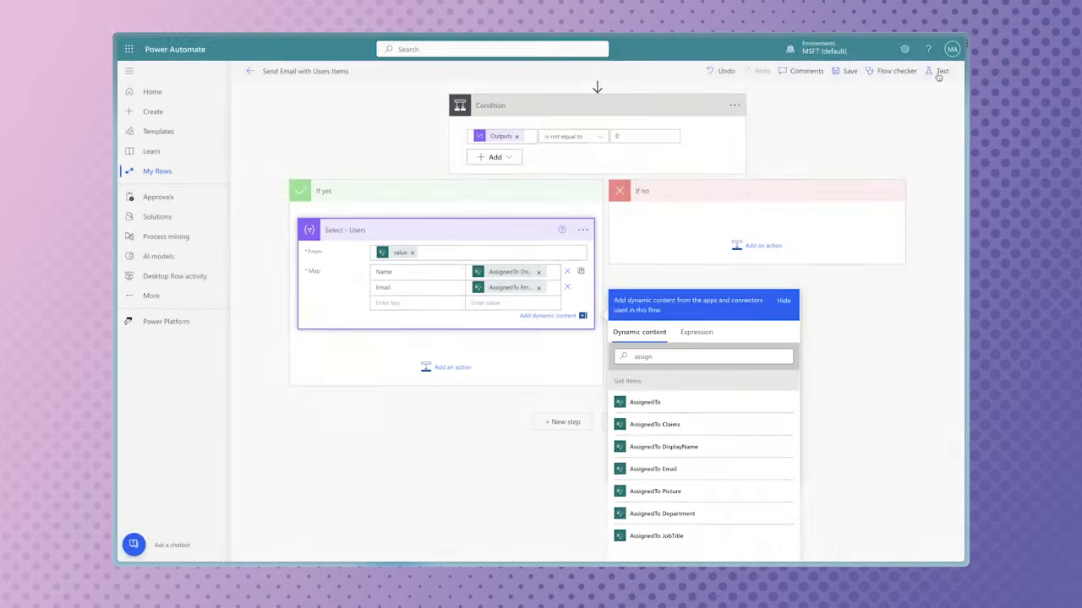
Test the flow with October 2, 2023 as the trigger date and review the names and emails output by Select - Users.
left_click(936, 72)
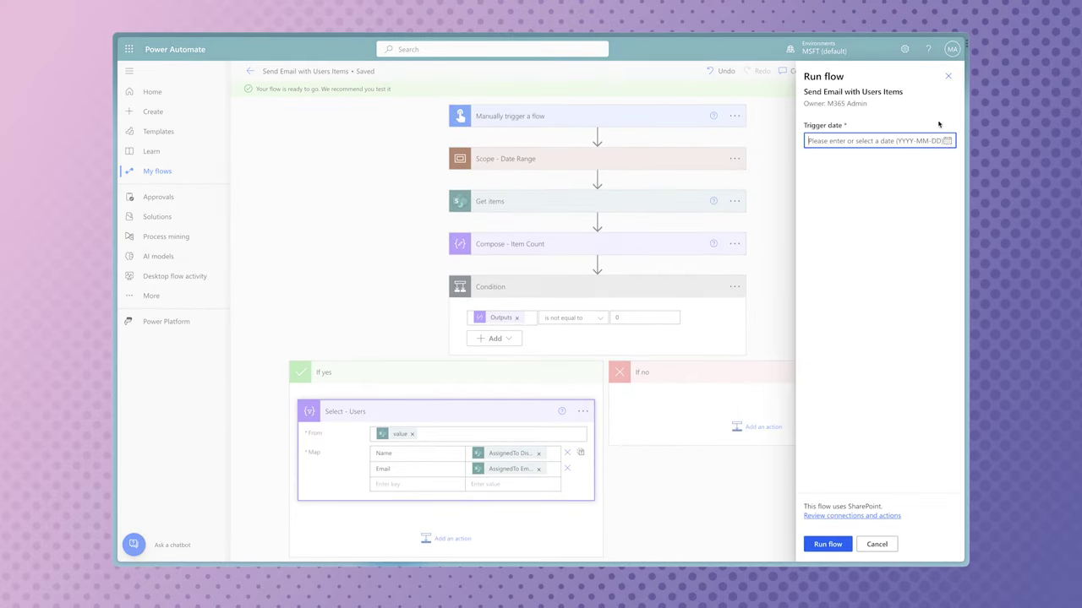
left_click(947, 141)
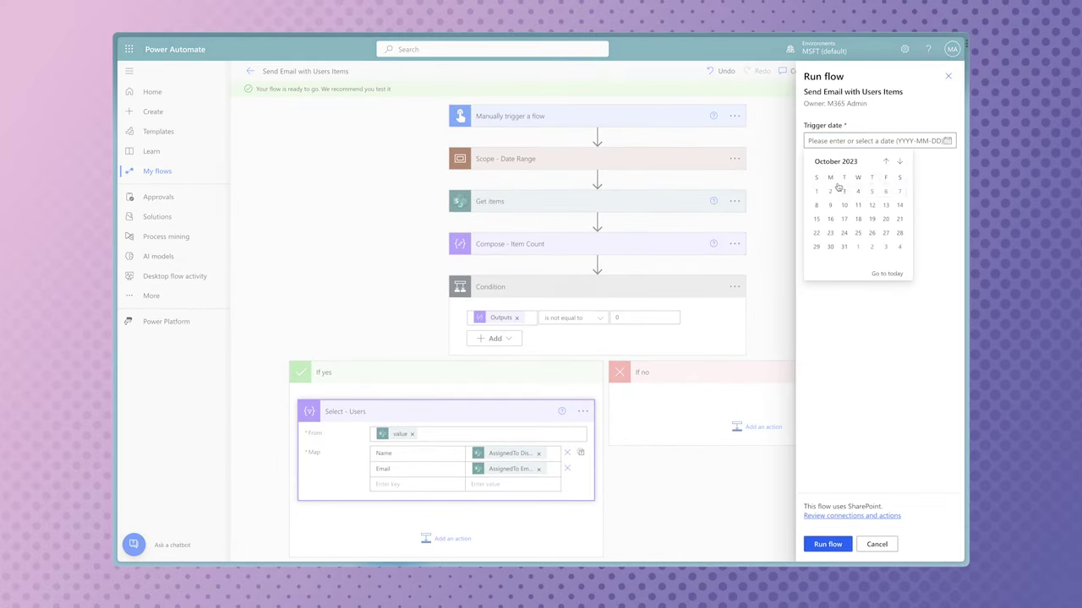
left_click(837, 189)
left_click(826, 544)
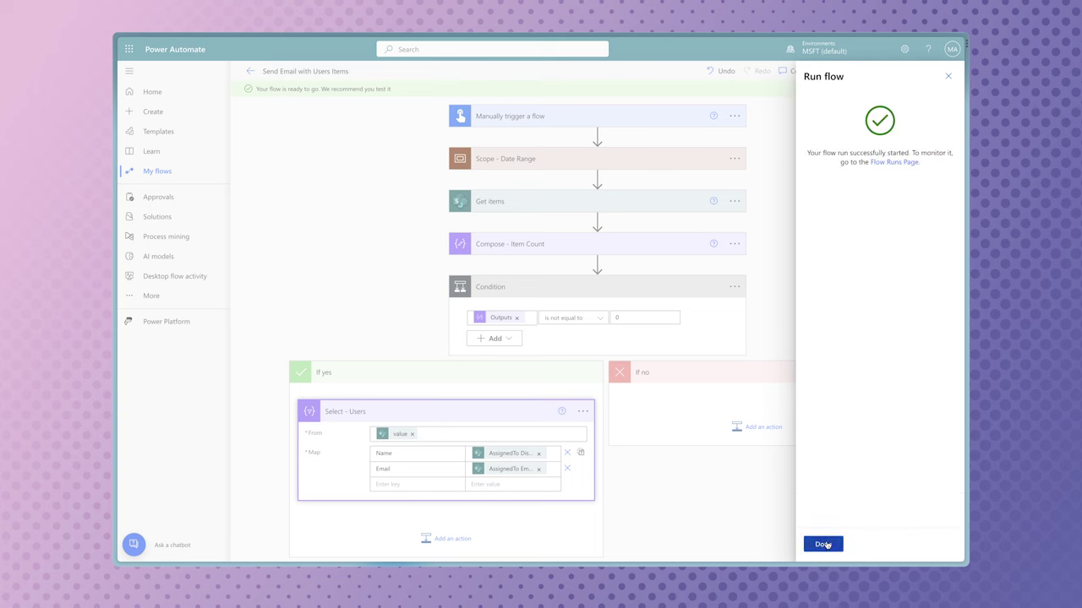
left_click(826, 544)
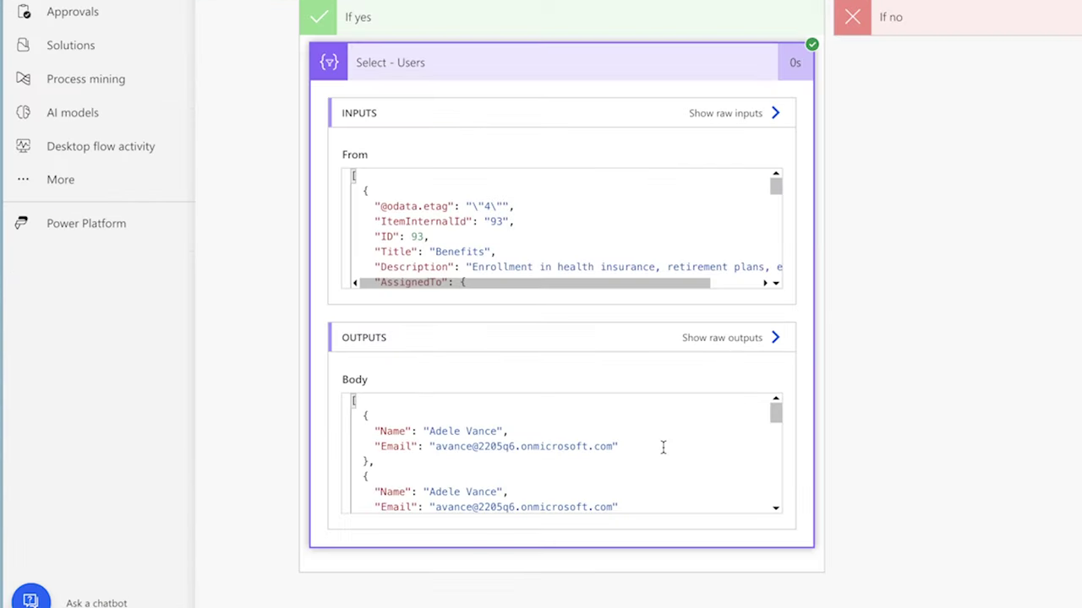
scroll(662, 448, "down", 3)
scroll(663, 448, "down", 5)
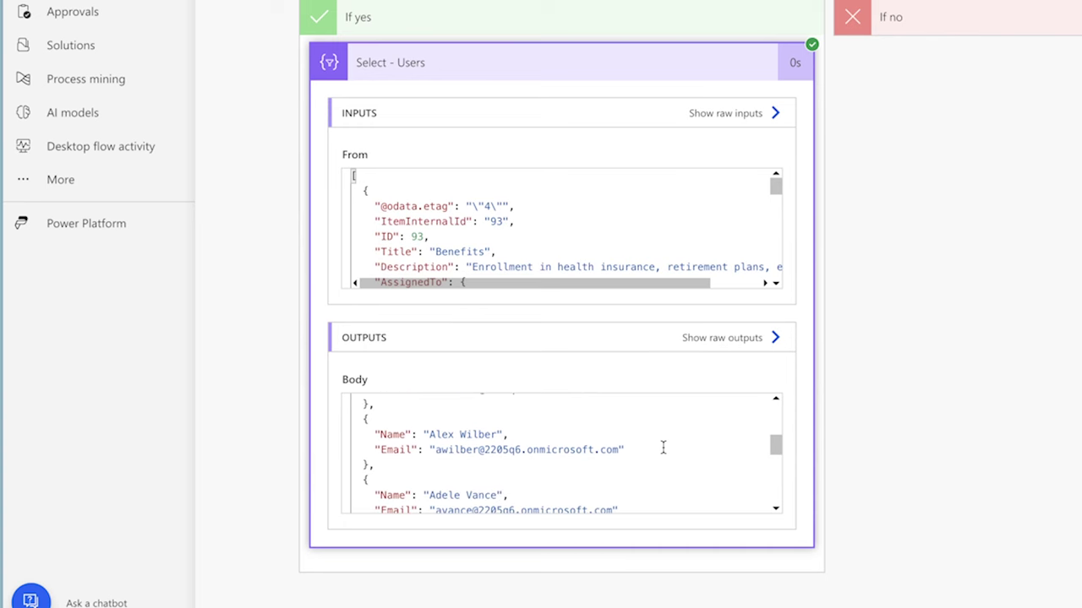
scroll(662, 448, "down", 5)
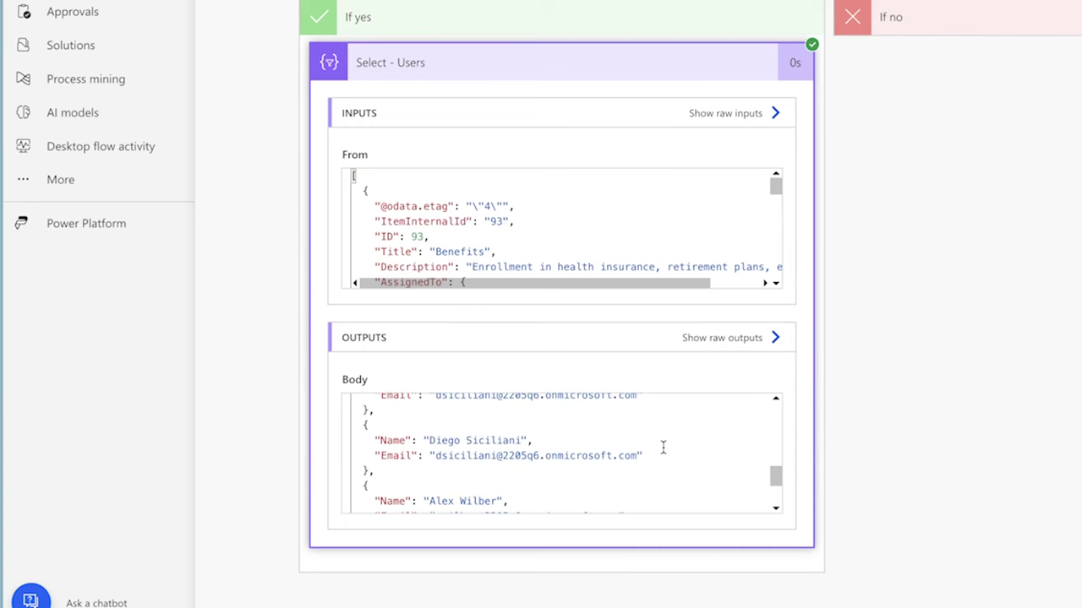
scroll(662, 448, "down", 1)
scroll(663, 448, "down", 2)
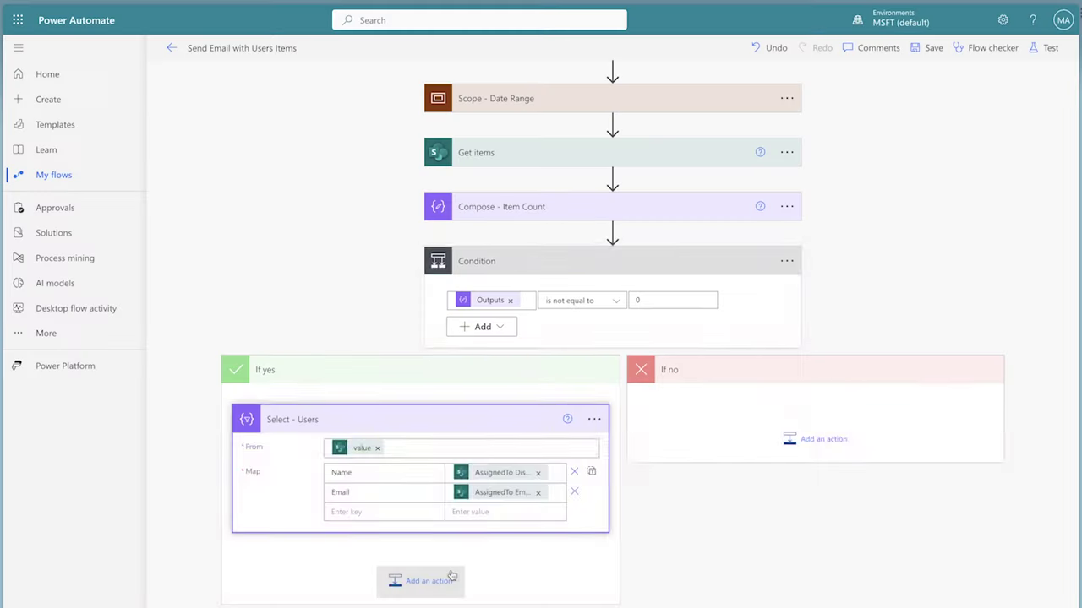
Add a Compose action named "Compose - Unique Users" whose input is a union() expression using the Select - Users output for both collections.
left_click(452, 576)
type("compose")
left_click(363, 393)
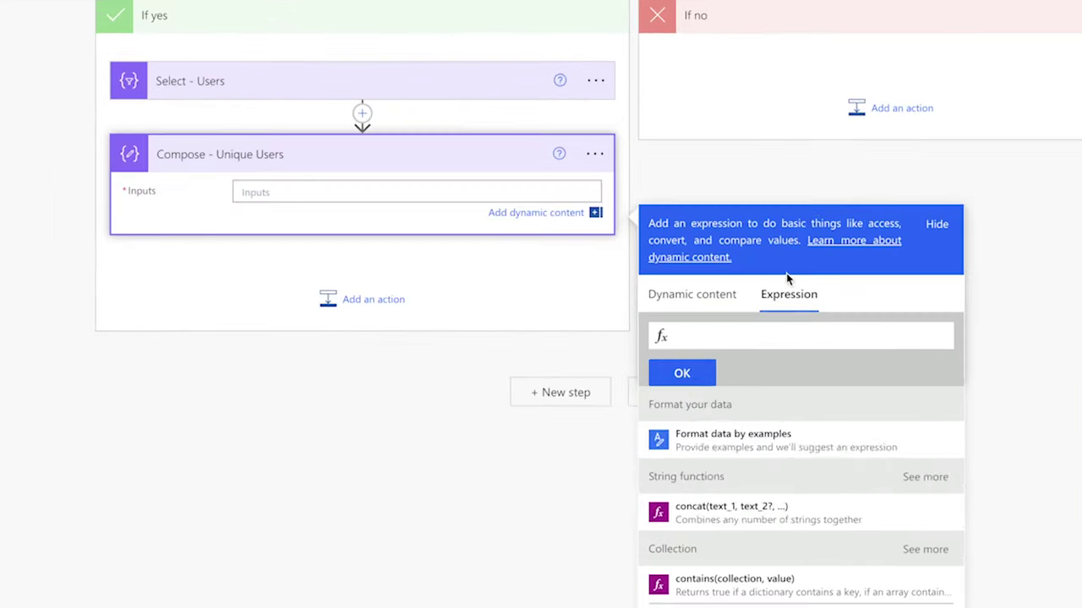
type("union(")
left_click(719, 294)
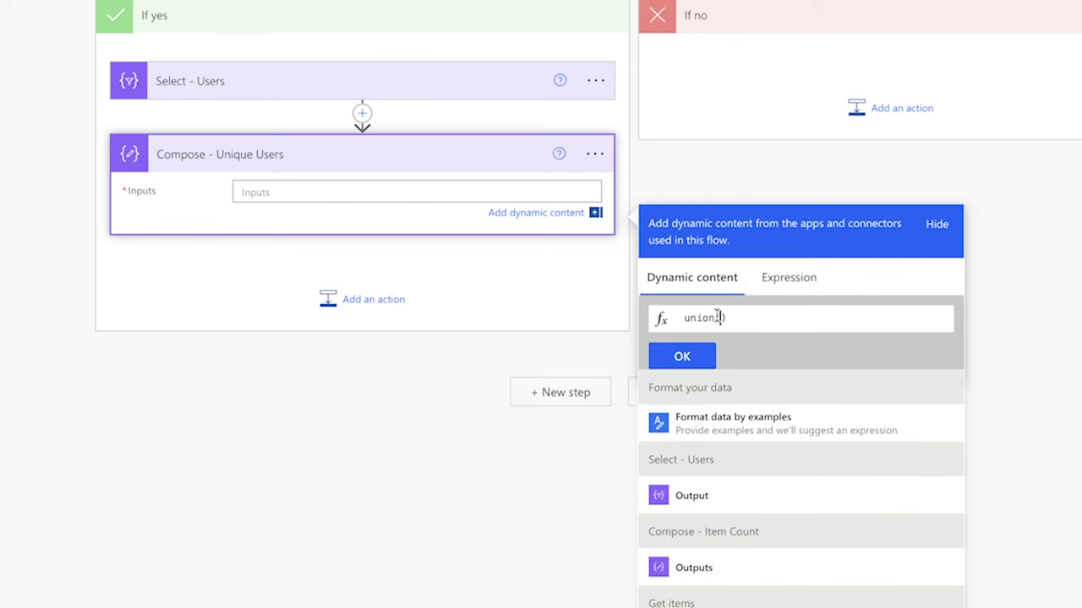
left_click(759, 482)
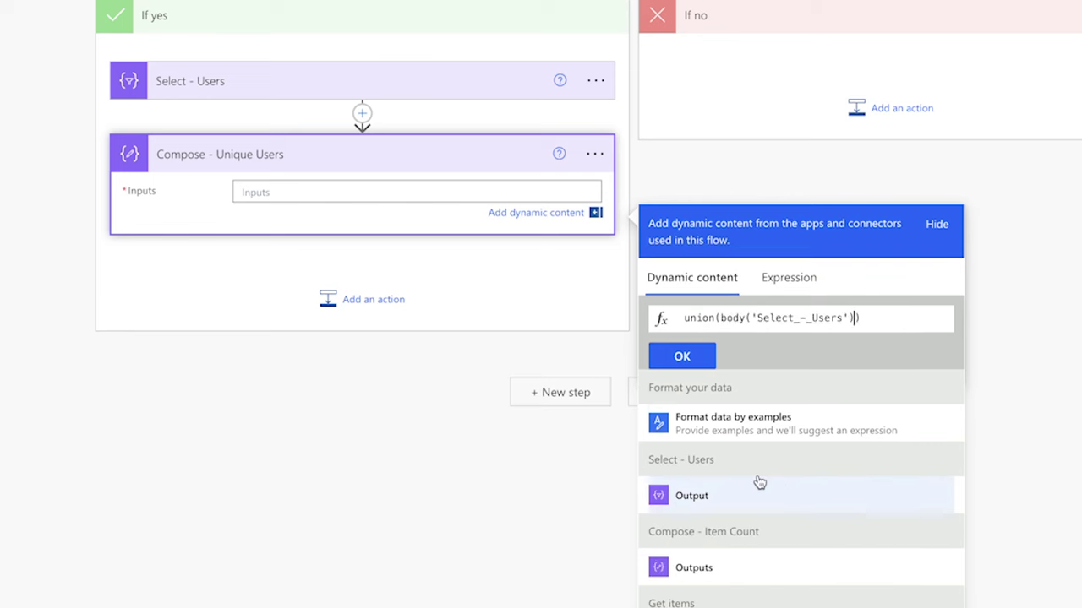
type(",")
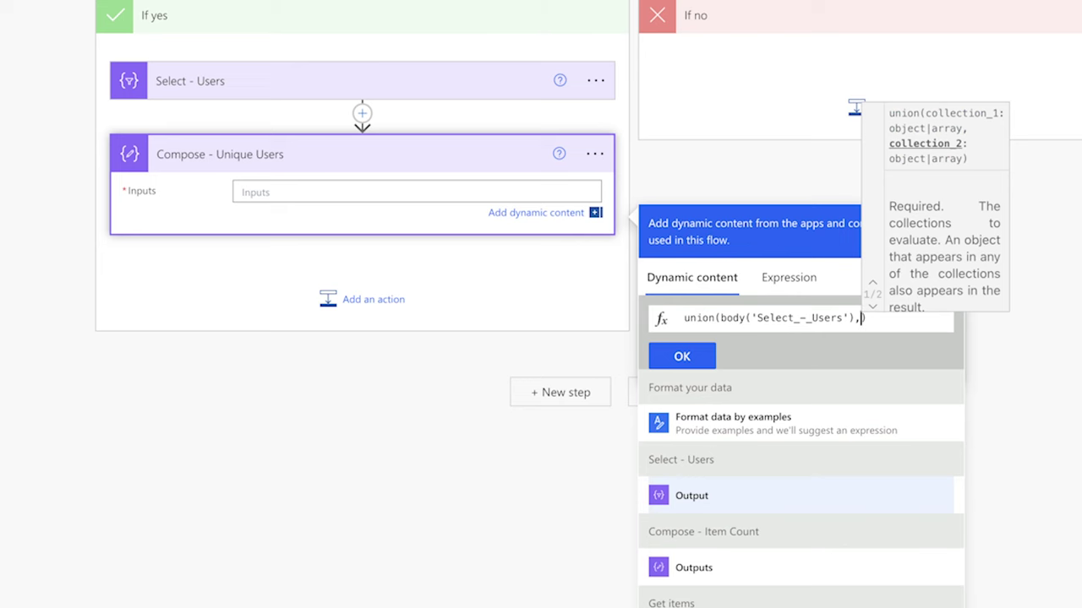
left_click(751, 490)
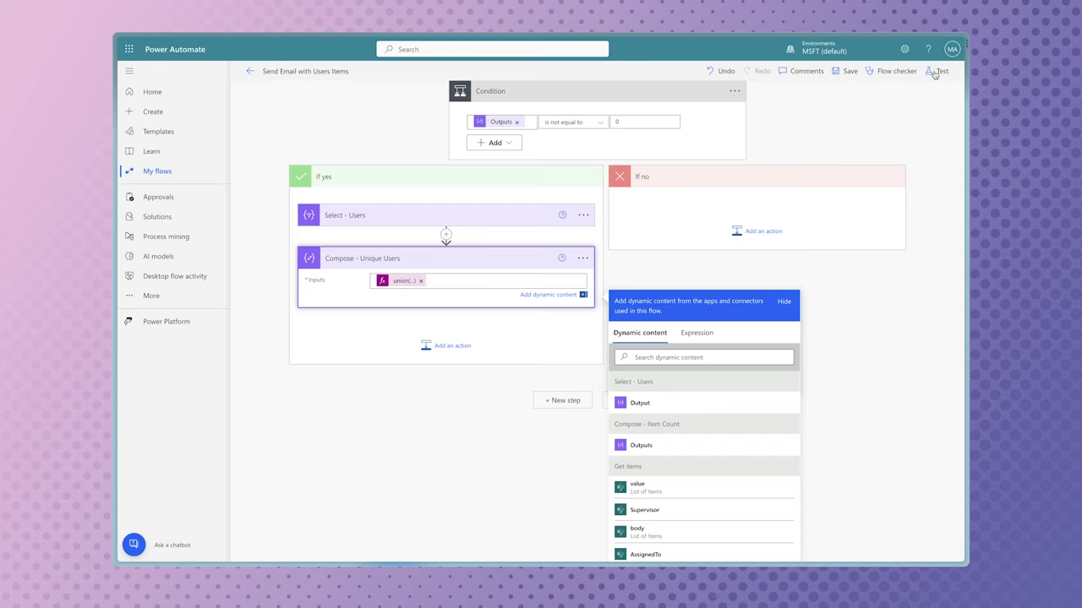
Run the flow again with October 2, 2023 as the trigger date and check the Compose - Unique Users output for duplicates.
left_click(936, 72)
left_click(811, 545)
left_click(947, 141)
left_click(838, 190)
left_click(827, 544)
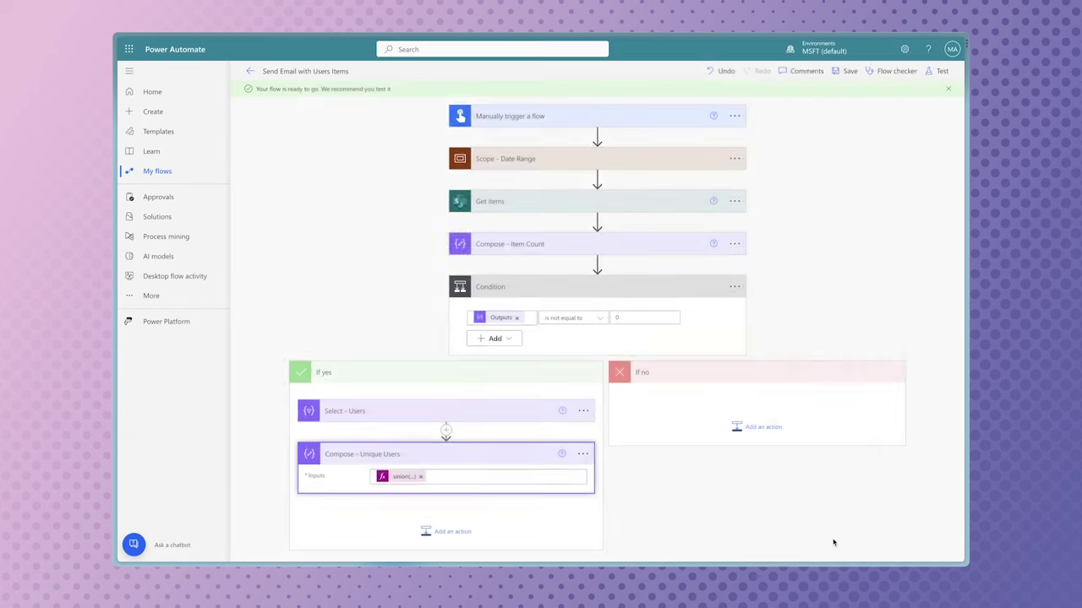
left_click(621, 301)
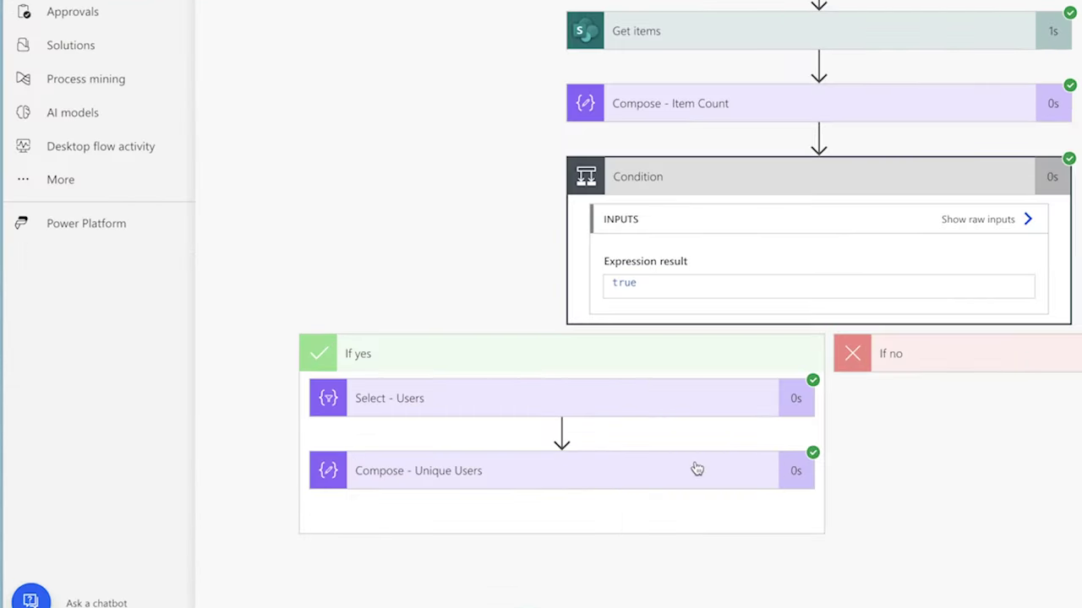
left_click(697, 469)
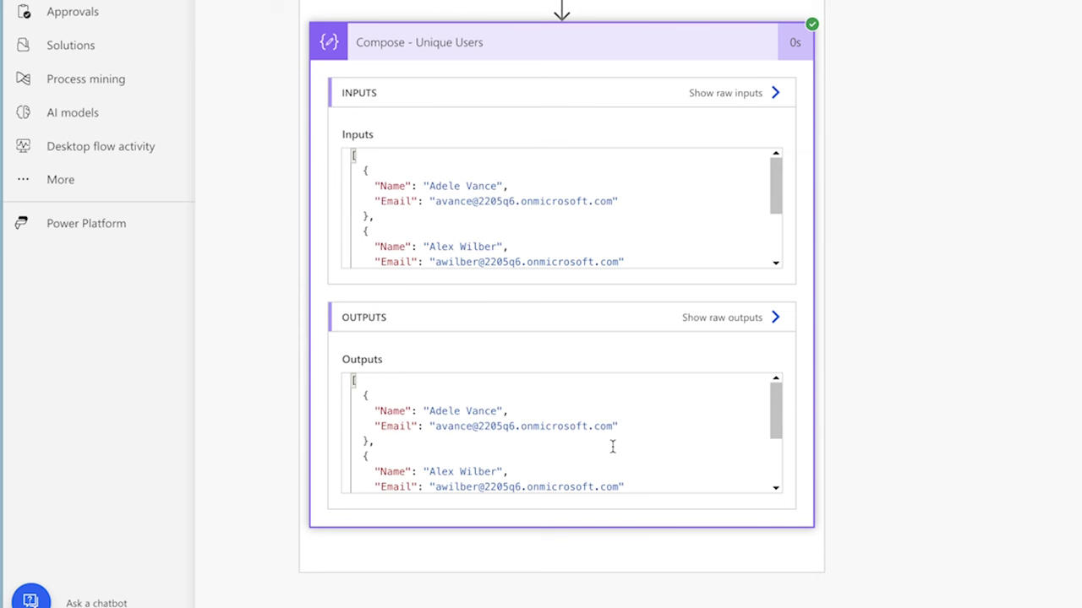
scroll(613, 447, "down", 2)
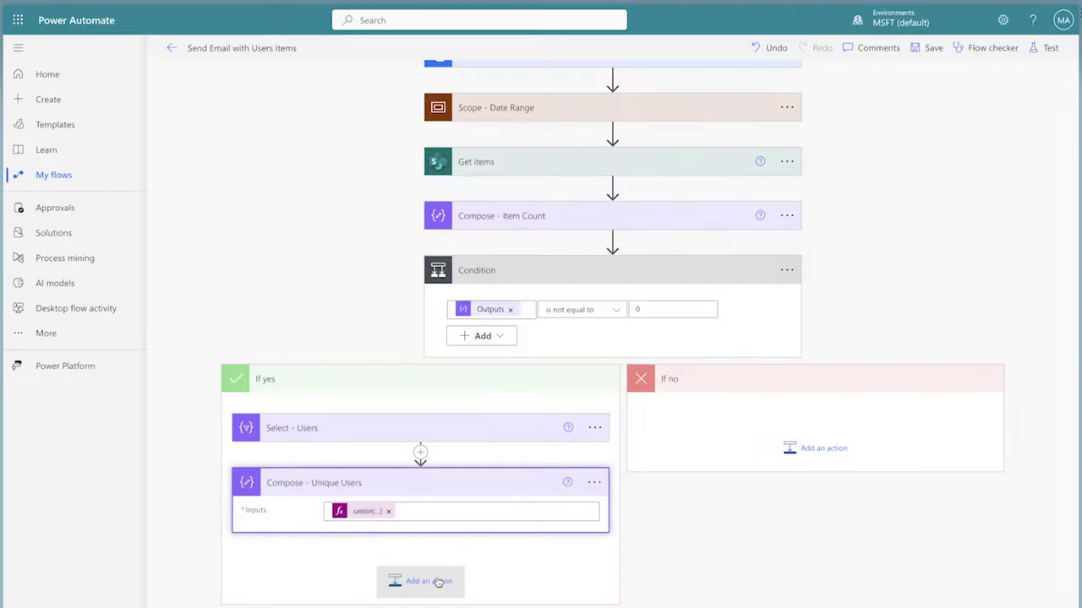
Add an Apply to each loop named "Apply to each - User" that iterates over the Compose - Unique Users outputs.
left_click(440, 582)
type("apply")
left_click(380, 414)
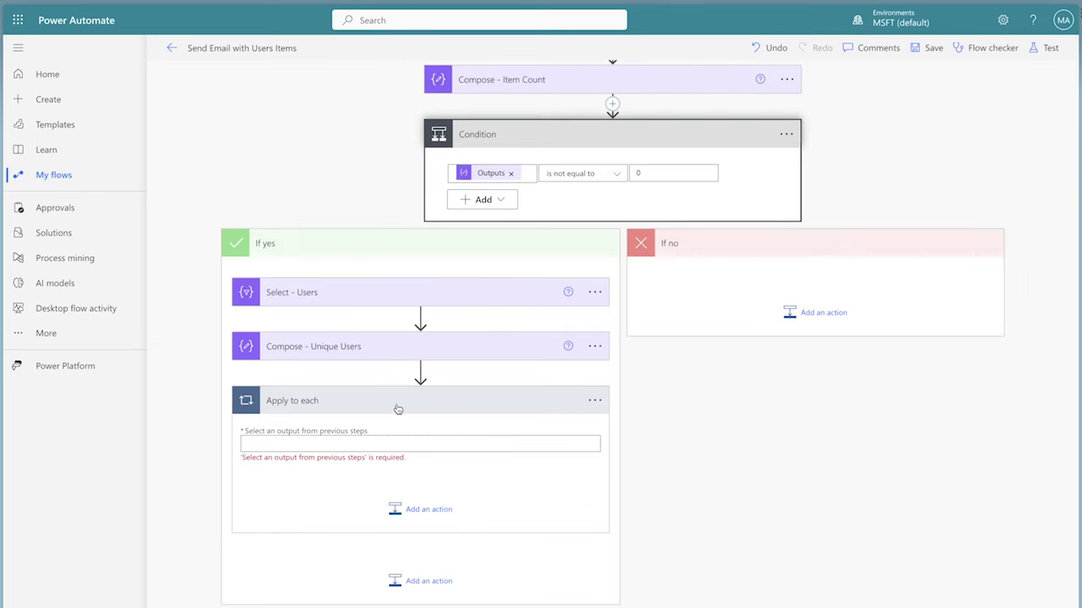
left_click(448, 437)
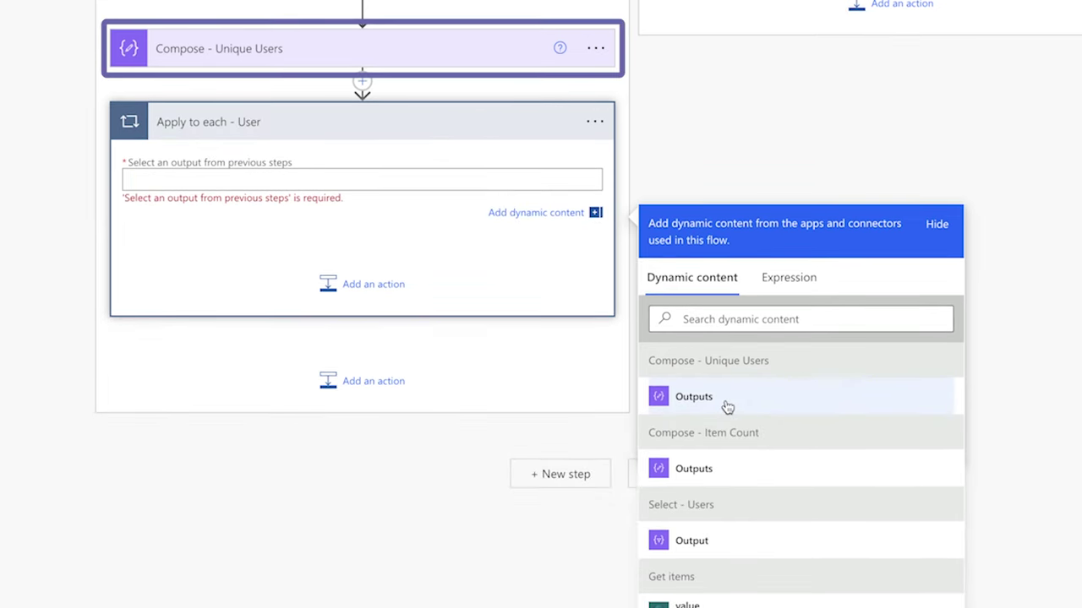
left_click(728, 593)
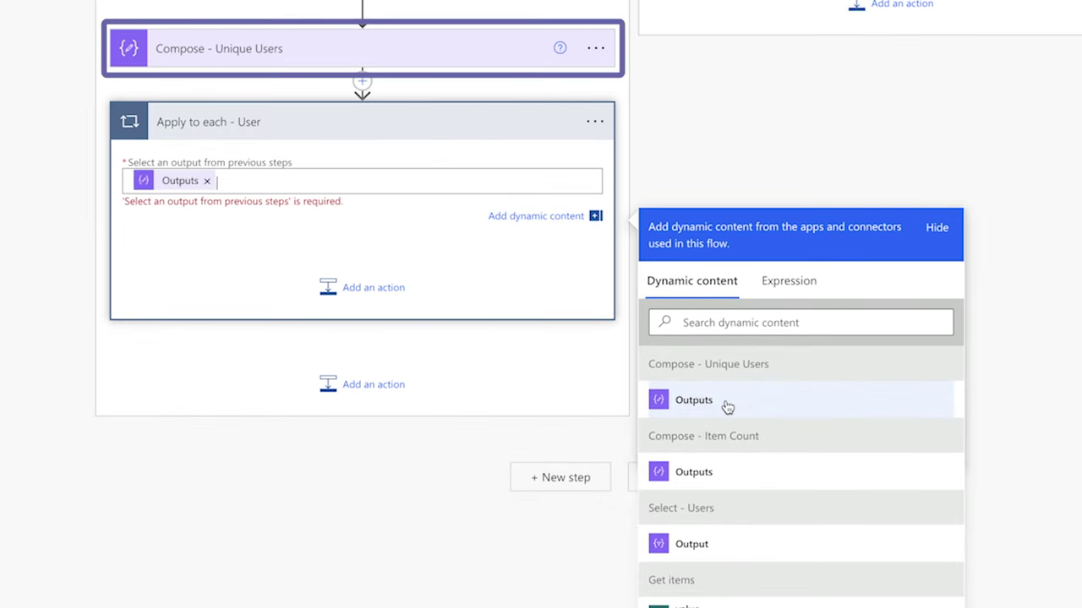
Add a Scope inside the Apply to each - User loop and place a Compose action in it.
left_click(327, 290)
type("scope")
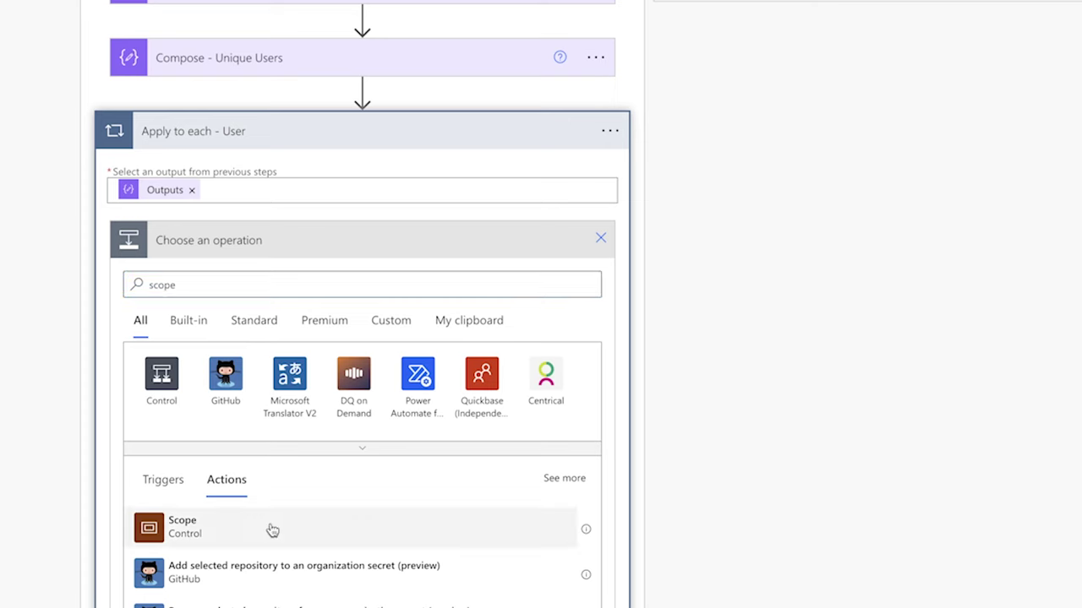
left_click(271, 529)
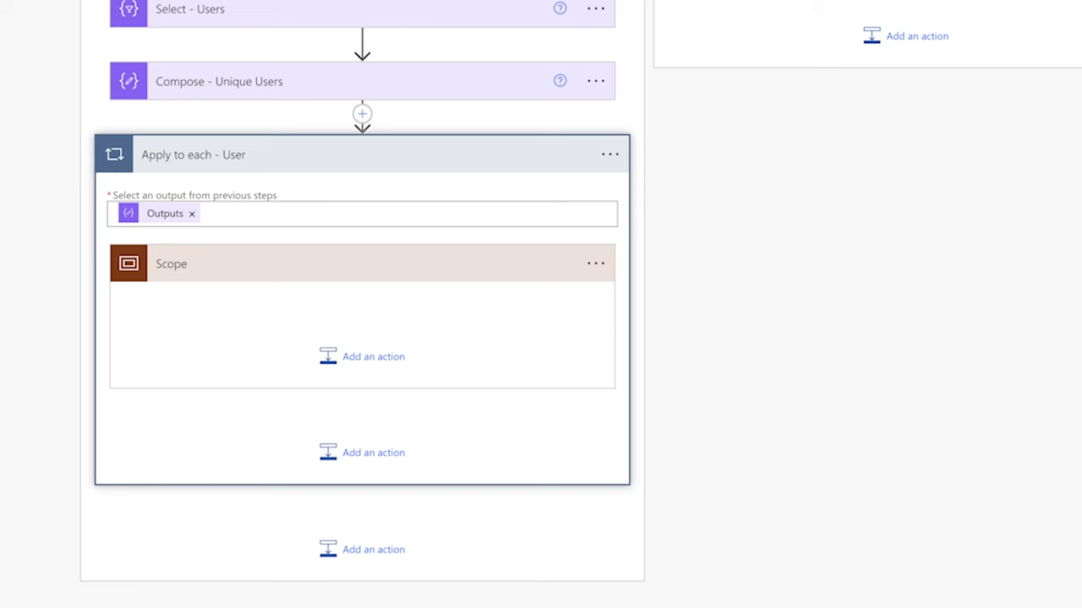
left_click(334, 357)
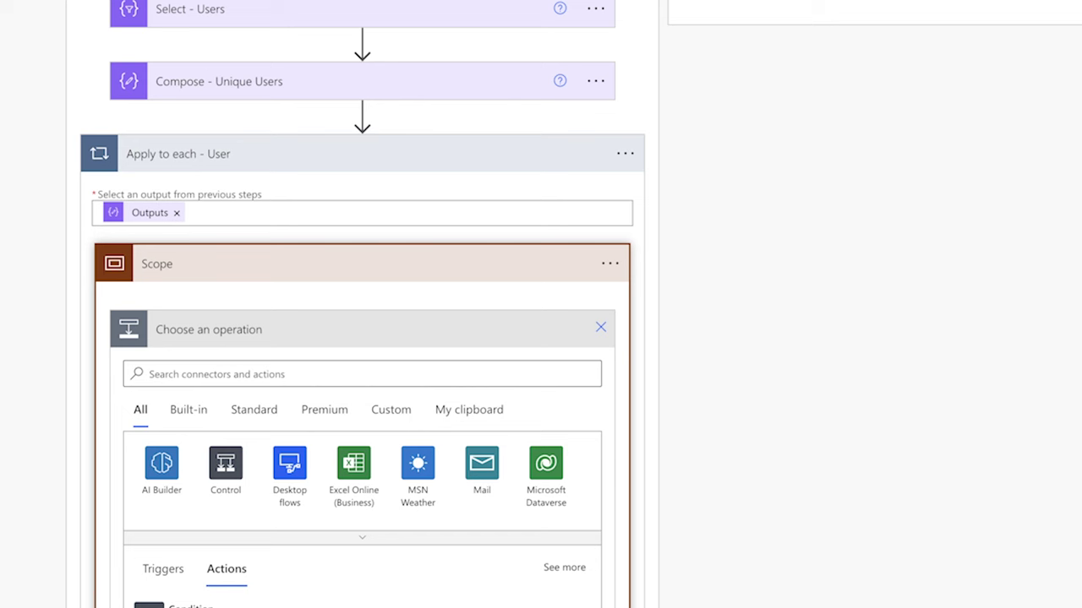
type("Compose")
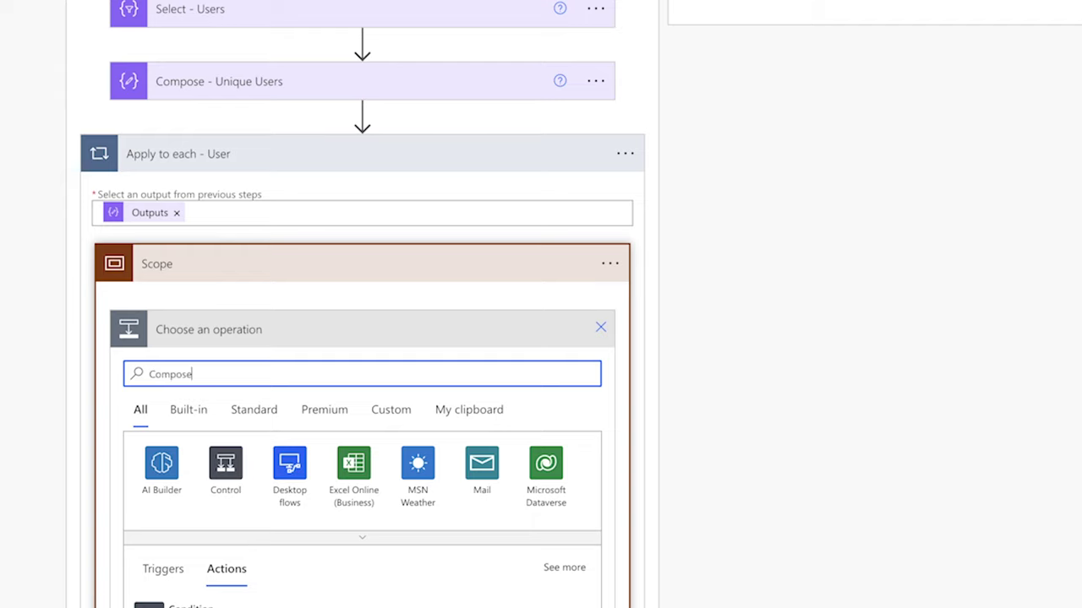
scroll(223, 272, "down", 4)
left_click(224, 272)
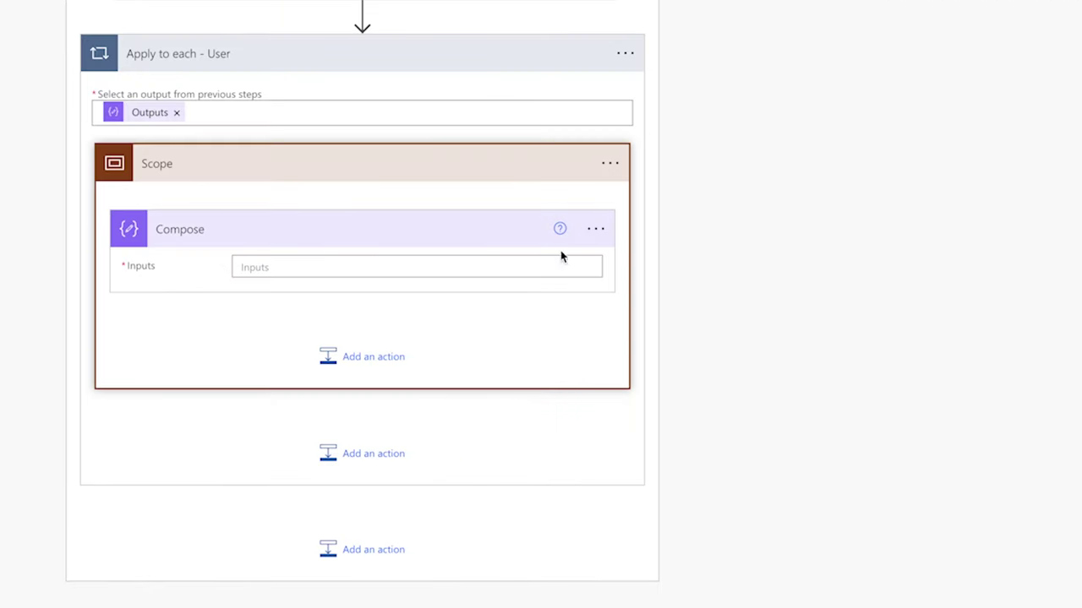
Rename the Compose action inside the Scope as "Compose - Users Full Name".
left_click(596, 229)
left_click(668, 288)
left_click(510, 235)
type("- Users Full Name")
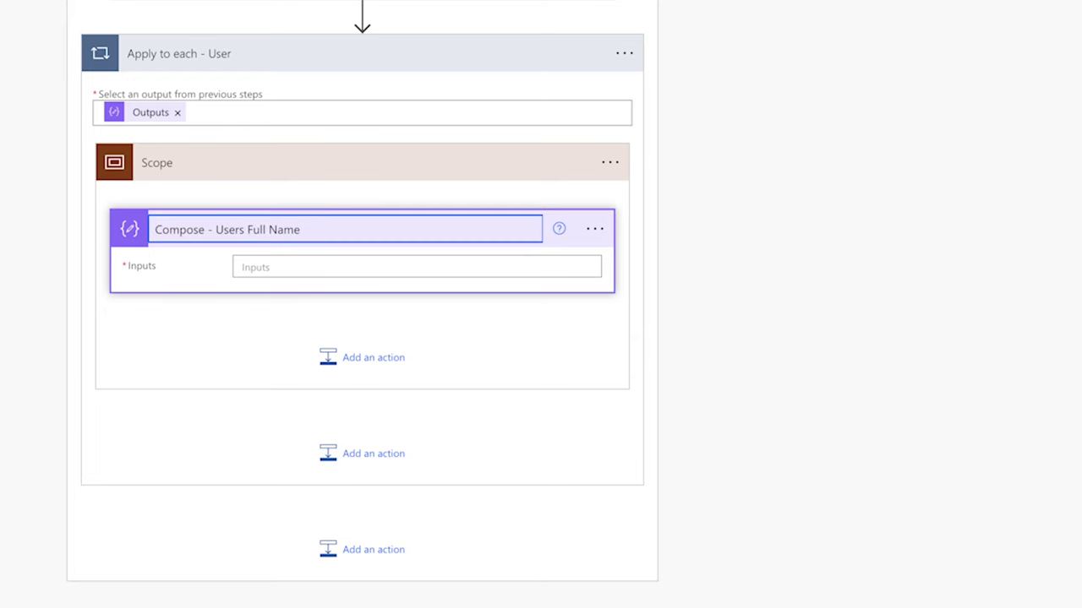
key("Return")
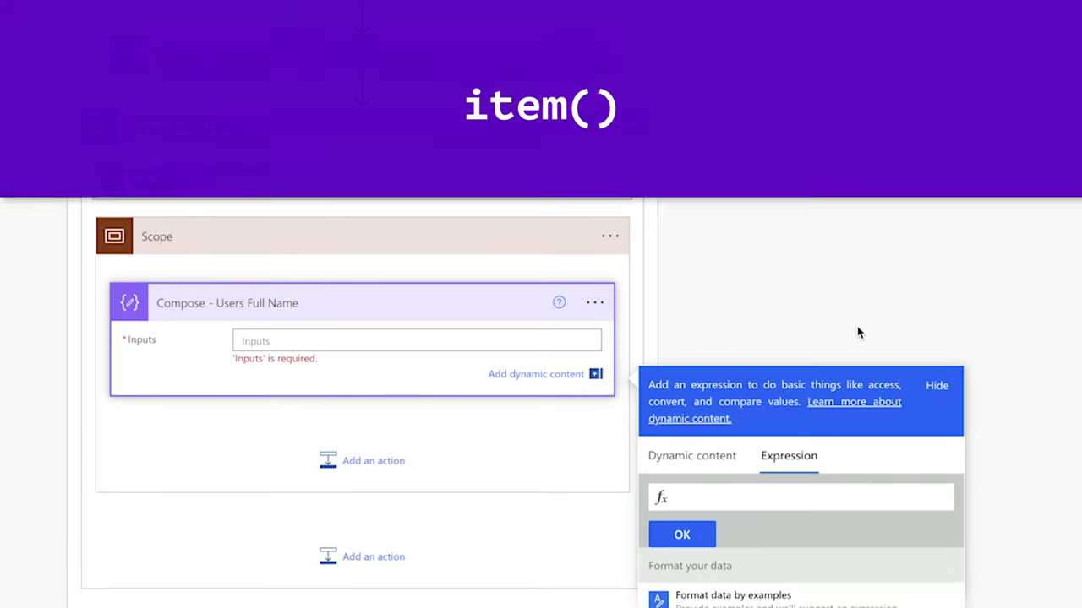
Set the input of Compose - Users Full Name to the expression item()?['Name'].
type("item()")
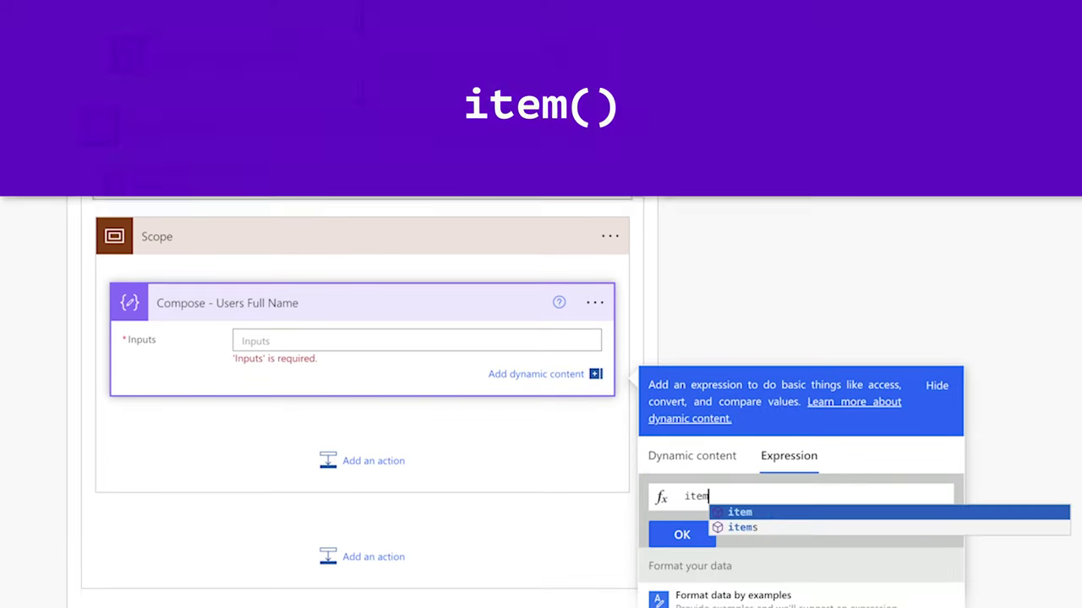
type("?['")
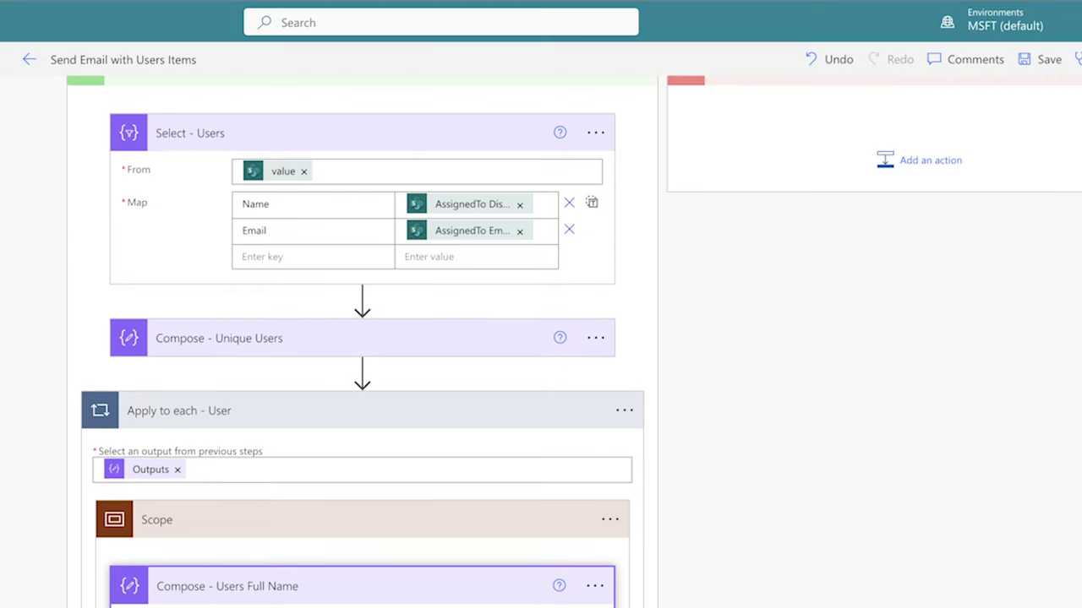
type("Name")
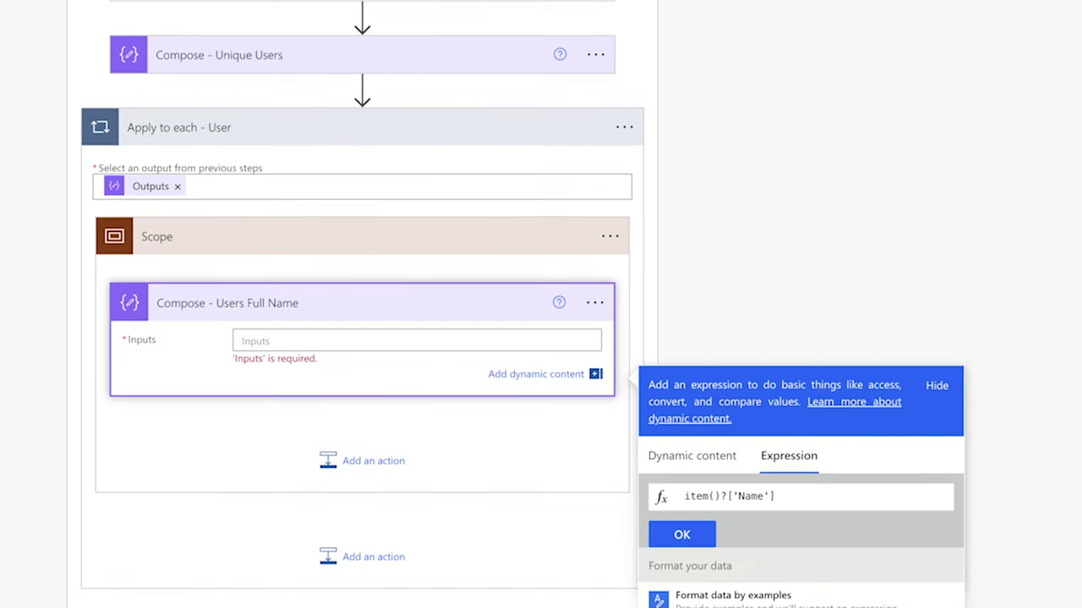
left_click(685, 533)
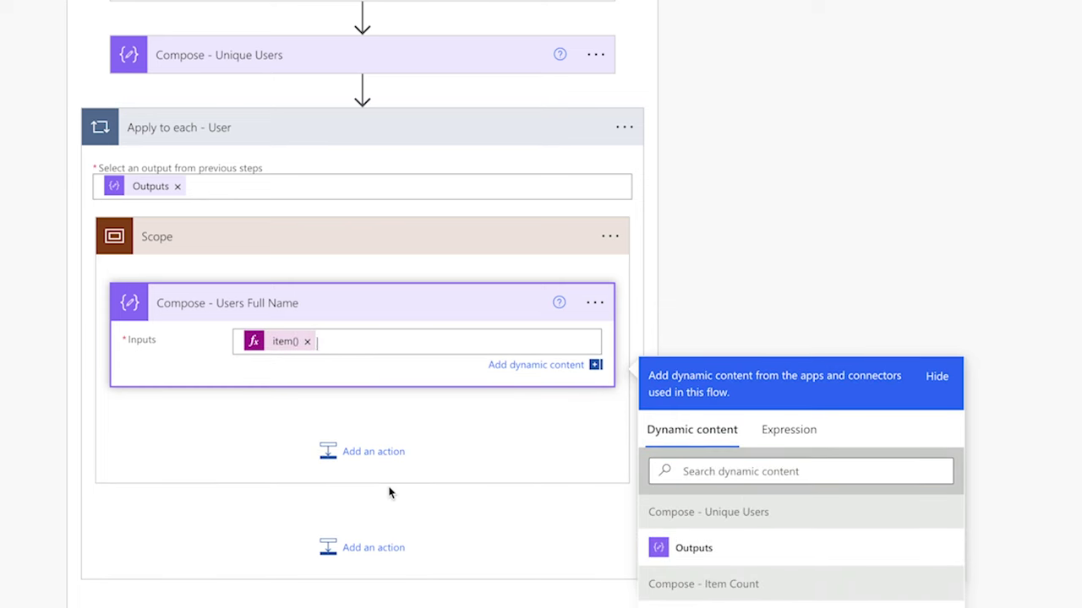
Add a Compose action named "Compose - Users First Name" and write a split() expression dividing the Compose - Users Full Name output at the space.
left_click(374, 451)
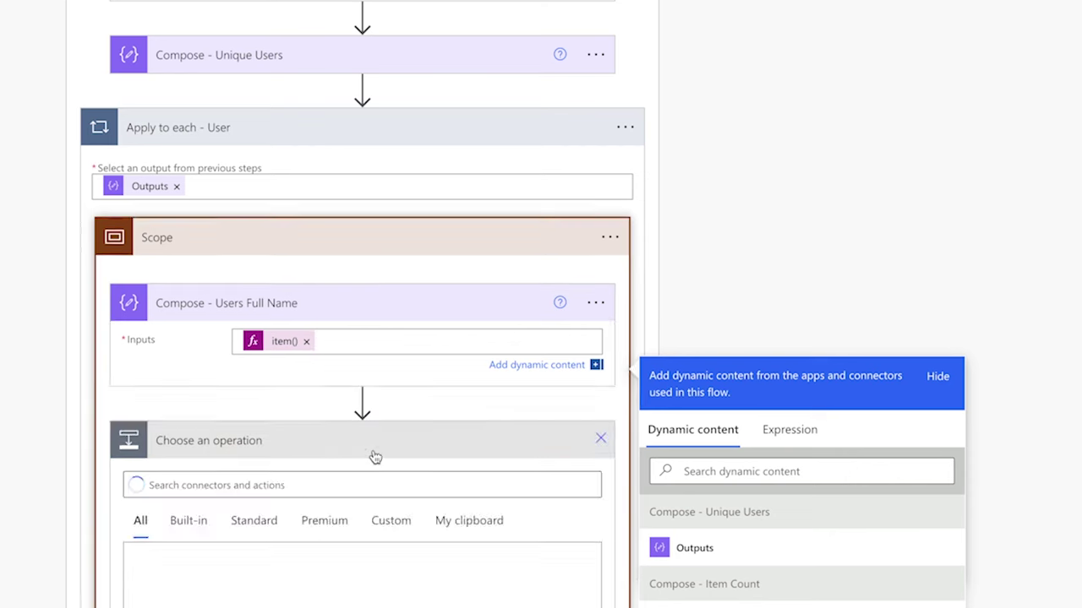
type("Compose - Users First Name")
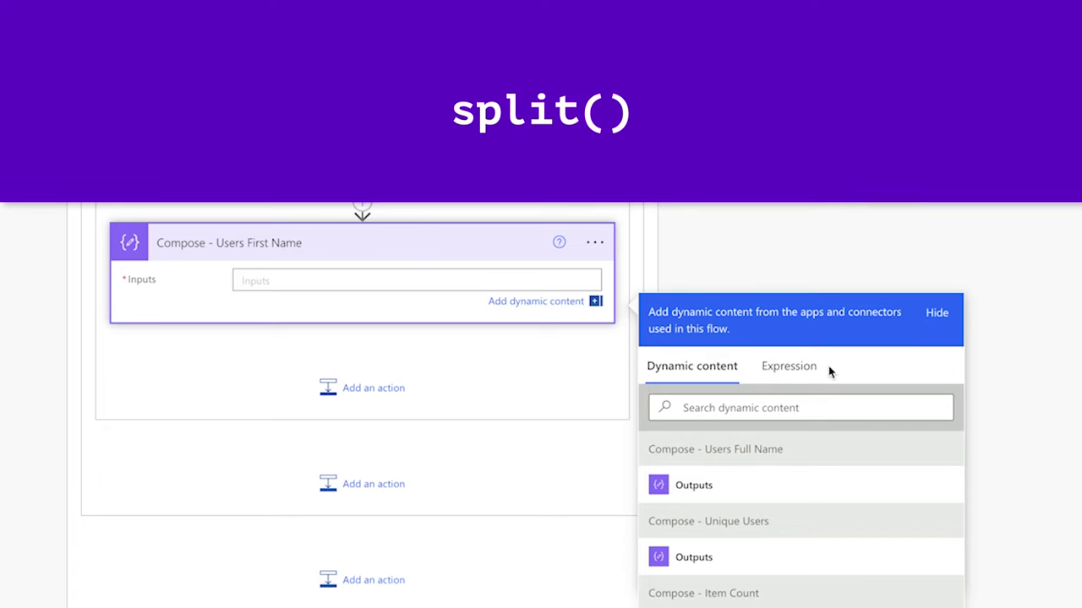
left_click(797, 366)
type("split(")
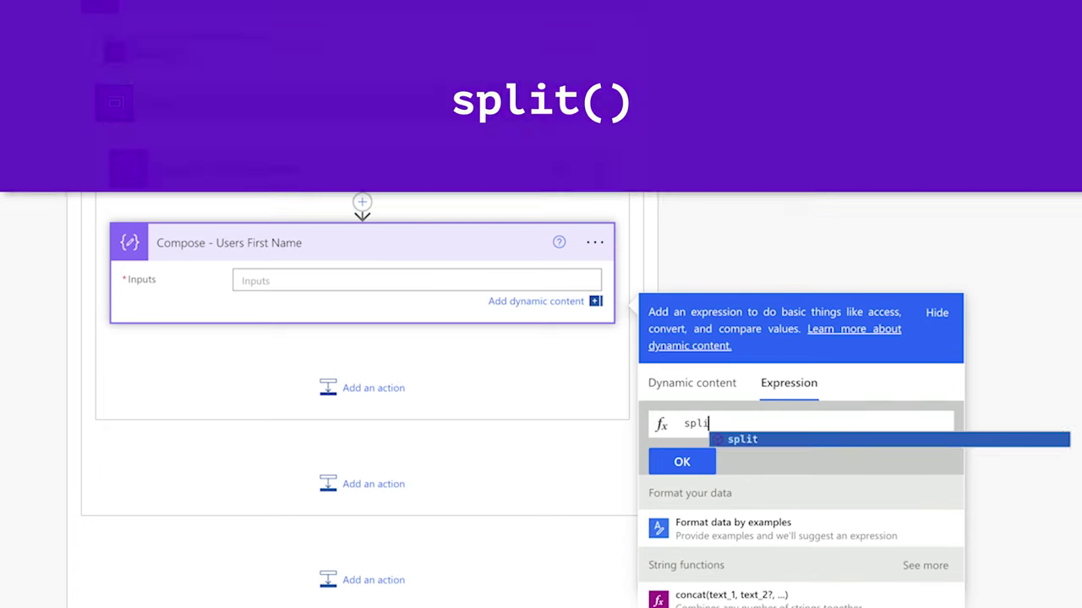
left_click(685, 383)
scroll(807, 422, "down", 3)
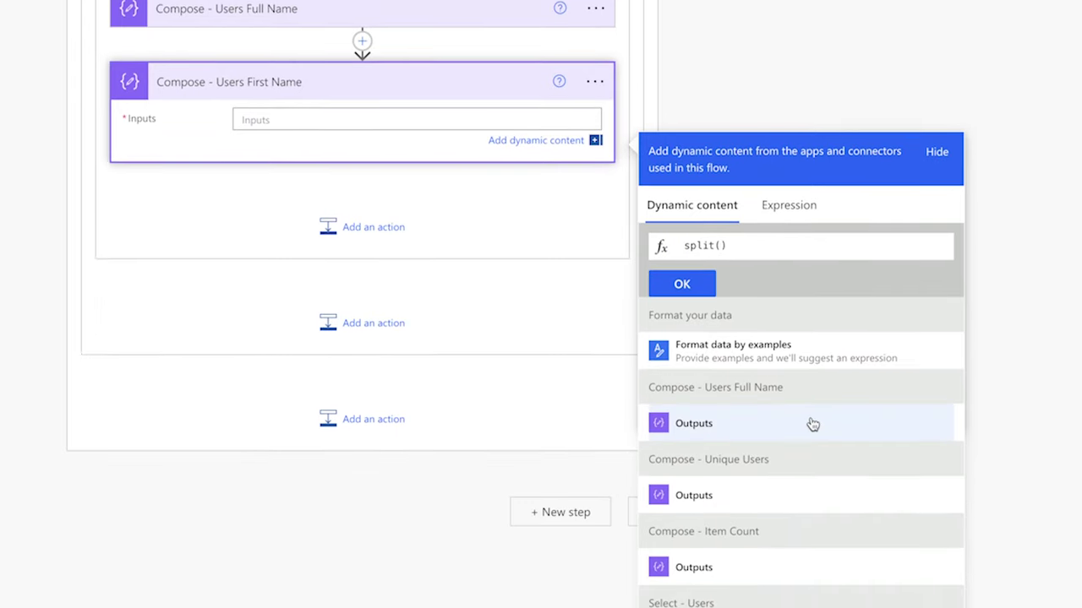
left_click(756, 408)
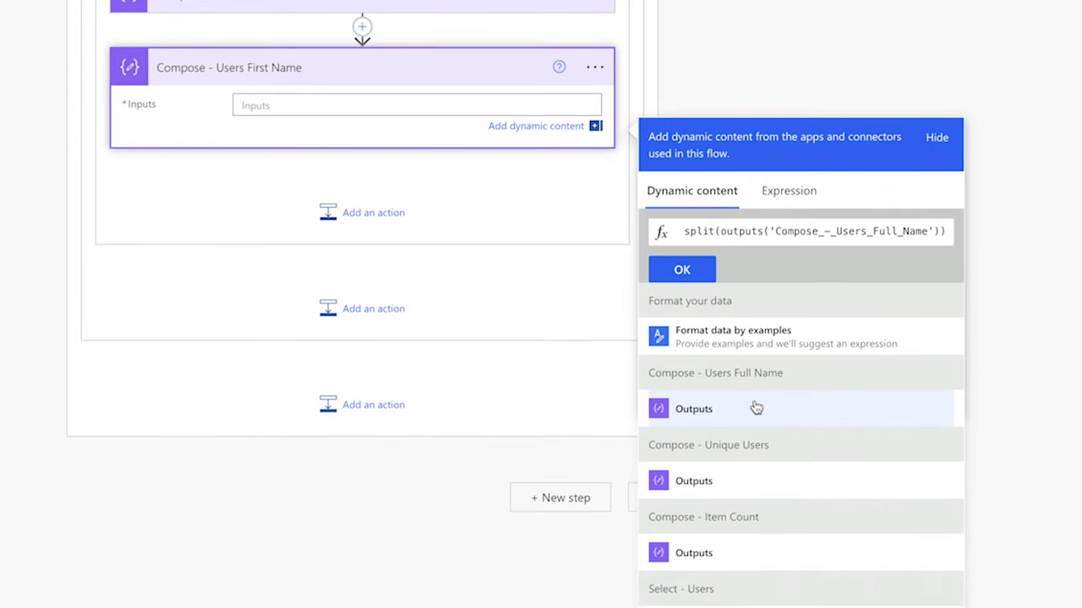
type(",''")
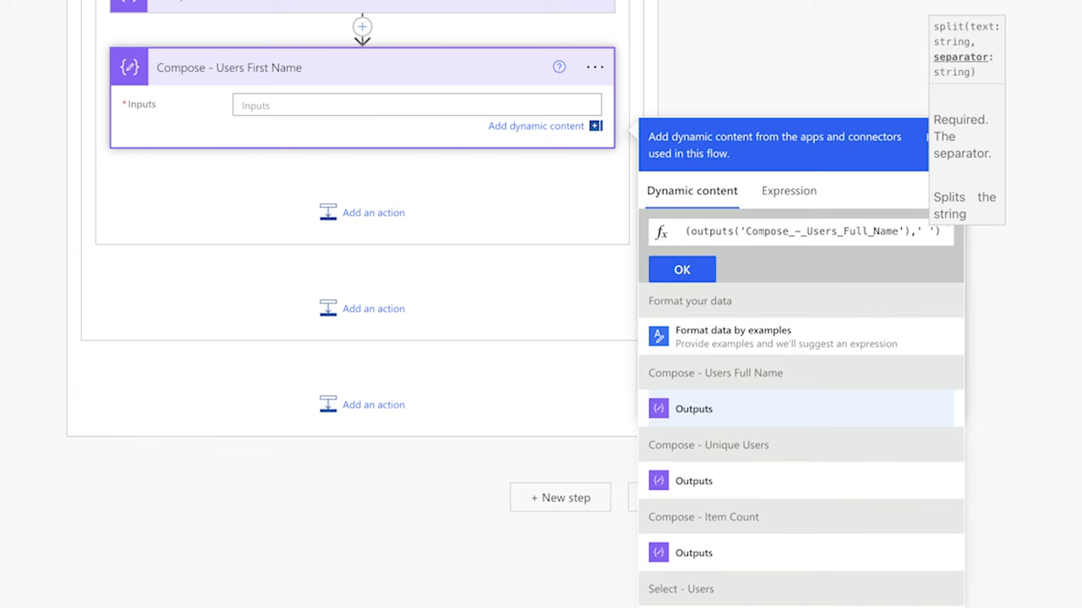
Wrap the split() expression in first() and insert it as the input of Compose - Users First Name.
key("Home")
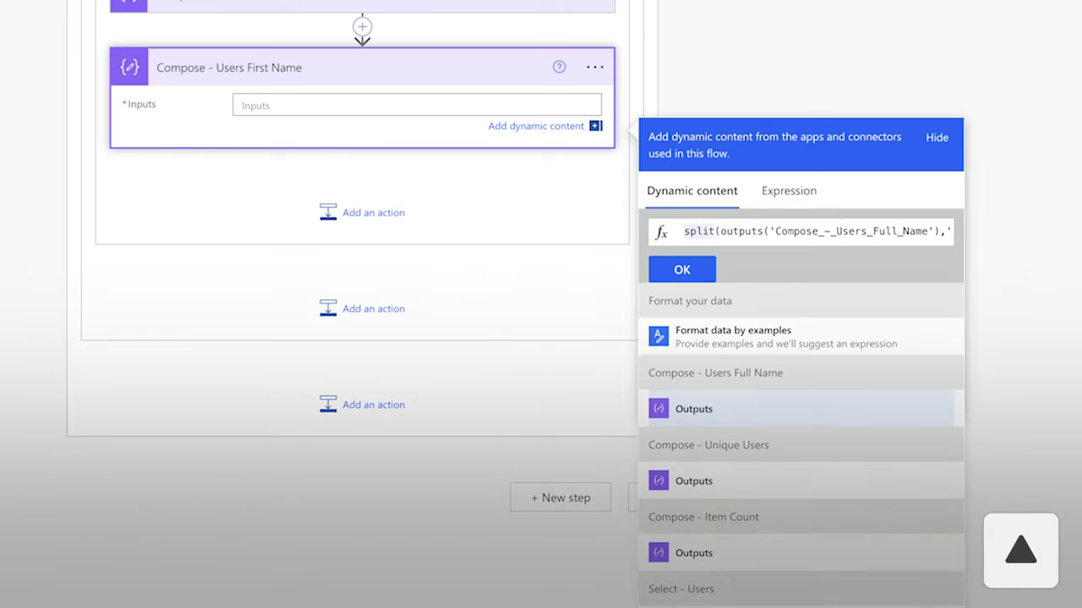
type("first(")
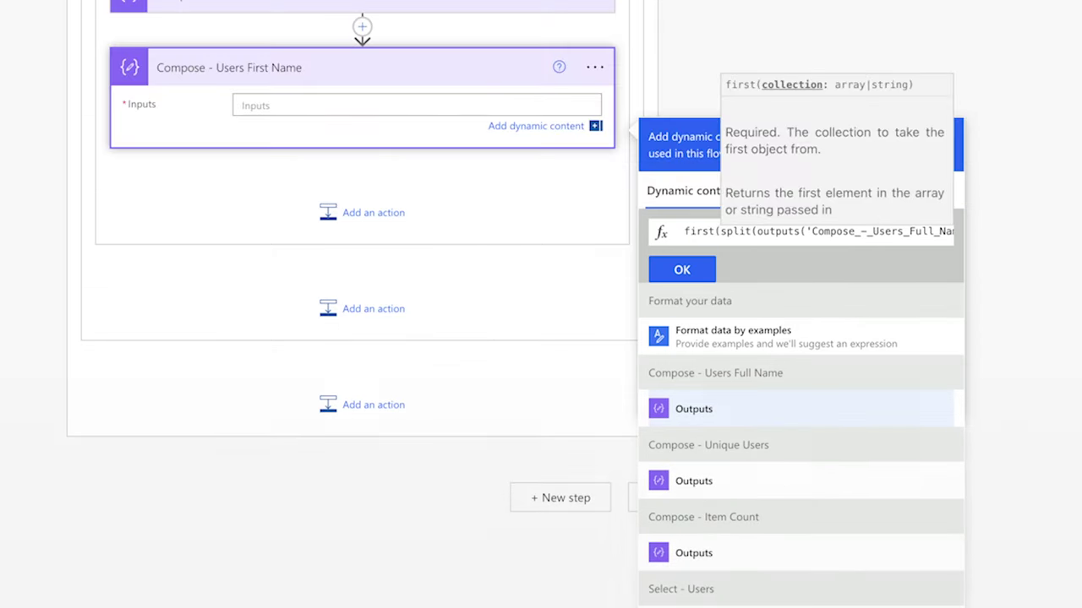
key("End")
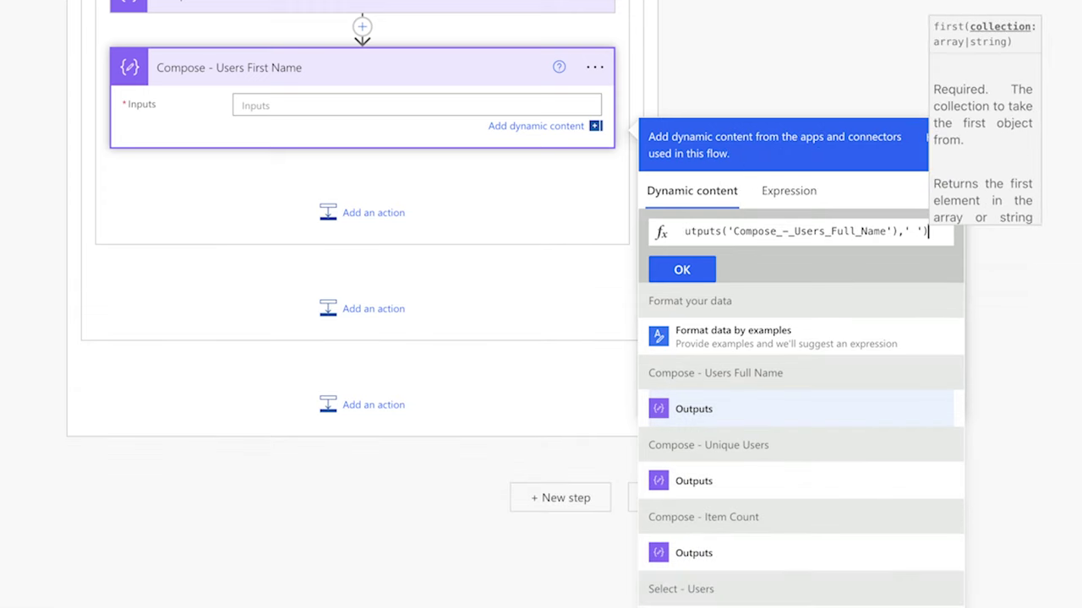
type(")")
left_click(681, 269)
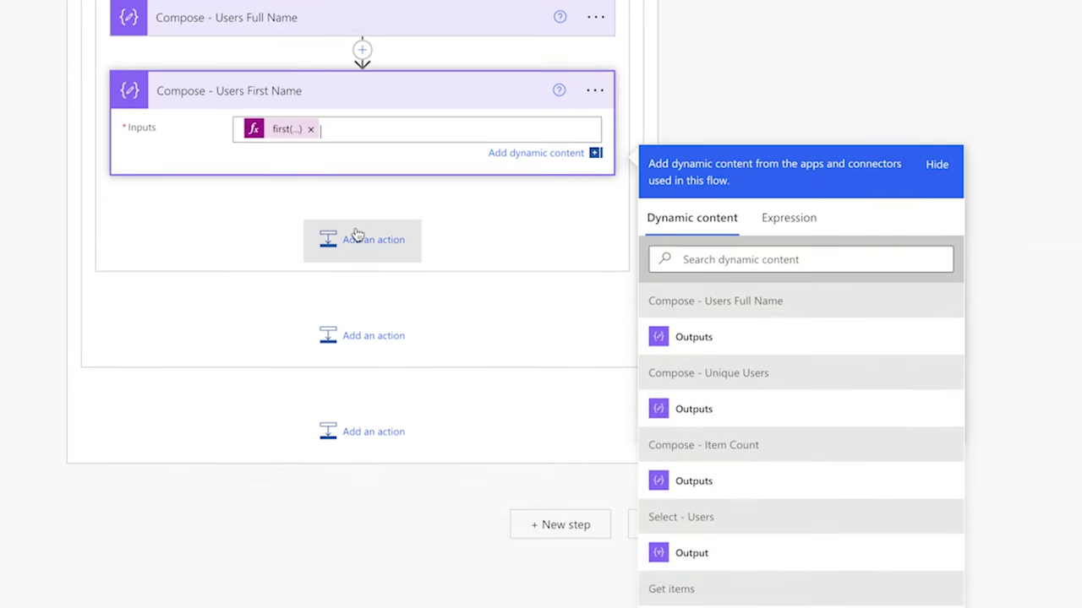
Add a Compose action named "Compose - Users Email Address" with the expression item()?['Email'] as its input.
left_click(363, 239)
type("Compose - Users Email Address")
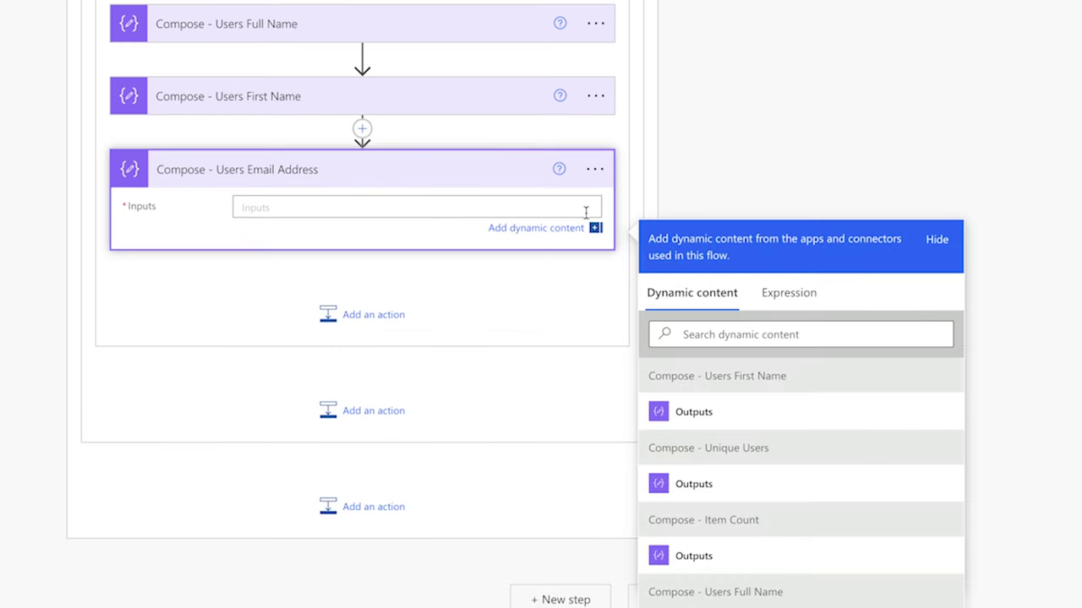
left_click(789, 293)
type("item()?['")
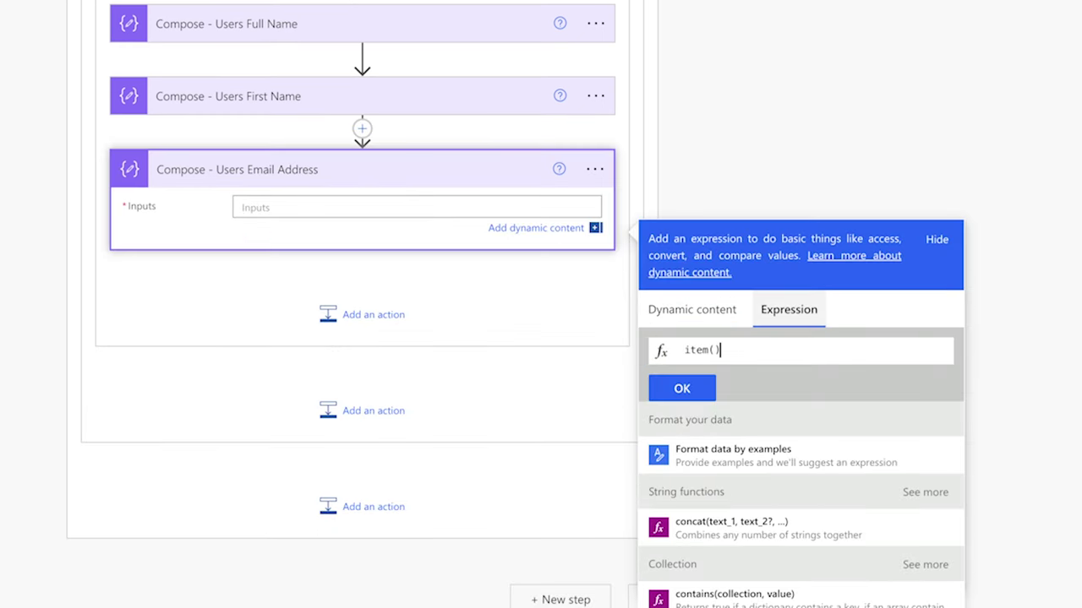
type("Email")
left_click(701, 397)
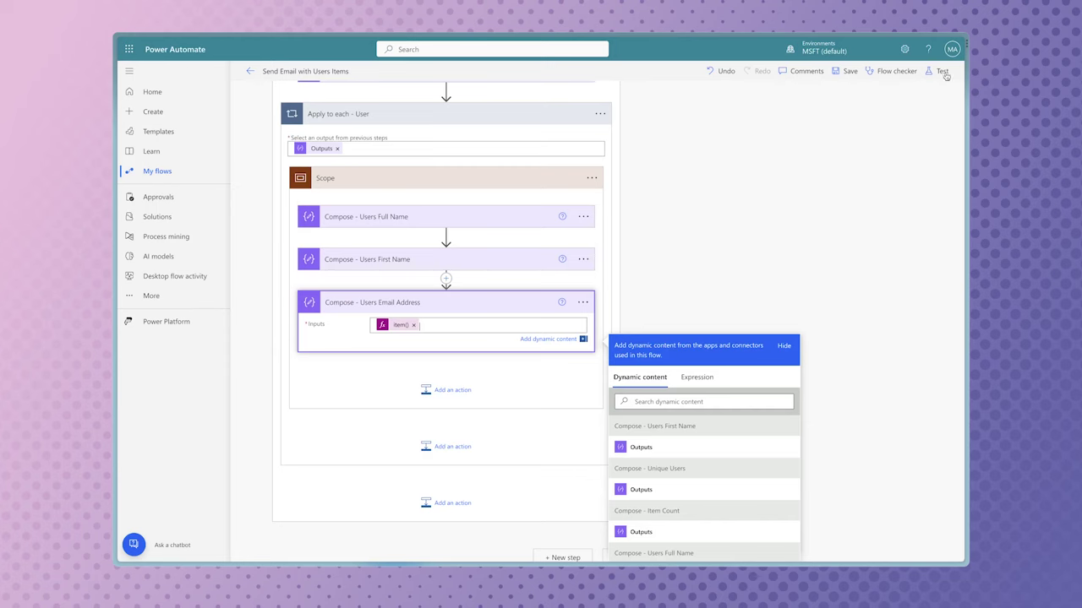
Save the flow and test it manually with October 2, 2023 as the trigger date.
left_click(938, 73)
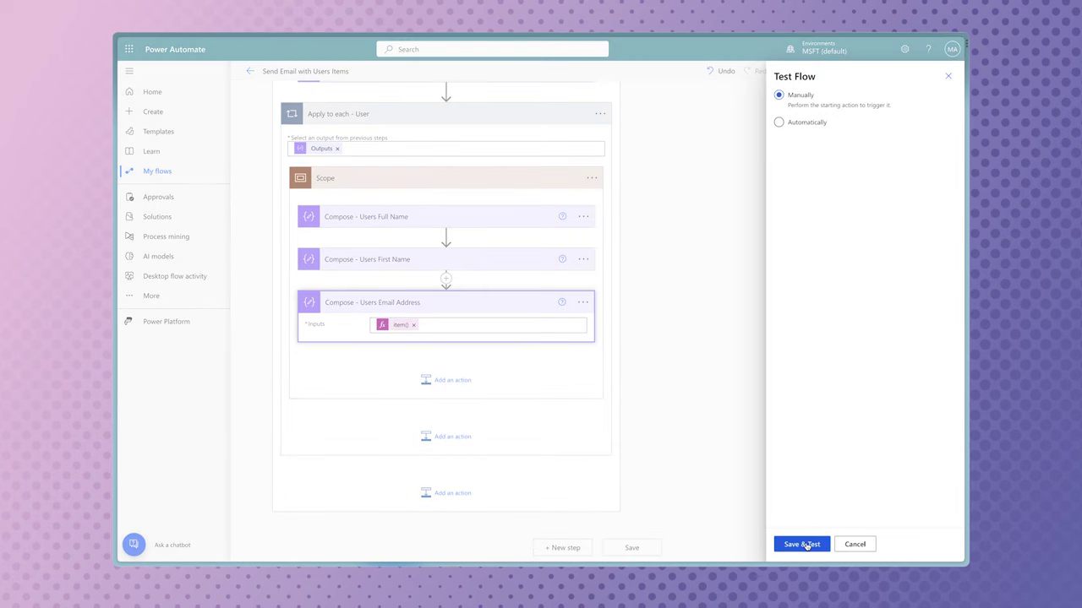
left_click(807, 545)
left_click(933, 144)
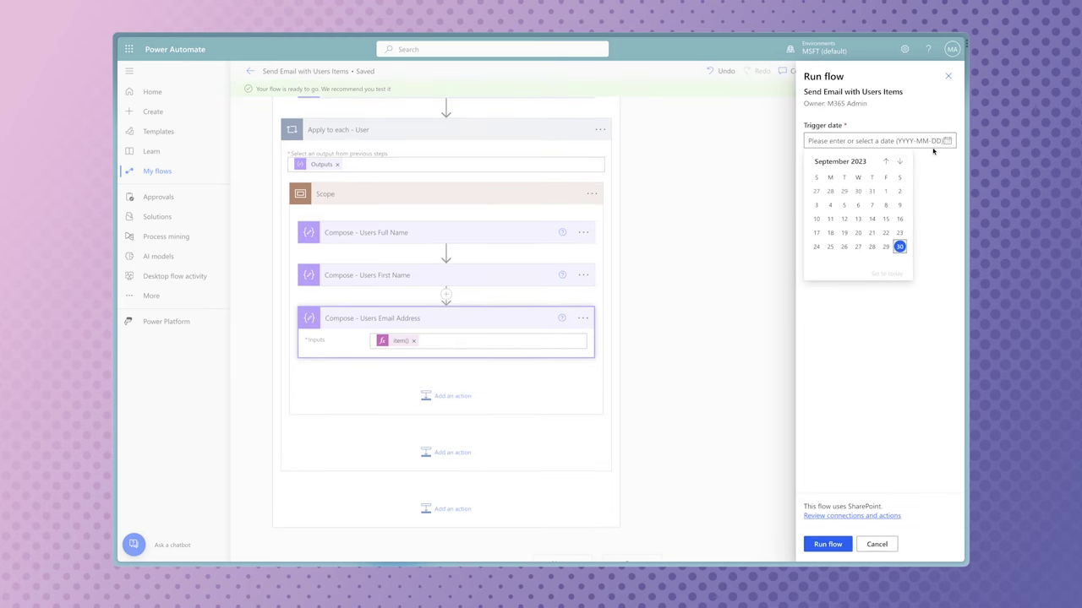
left_click(899, 161)
left_click(830, 191)
left_click(845, 543)
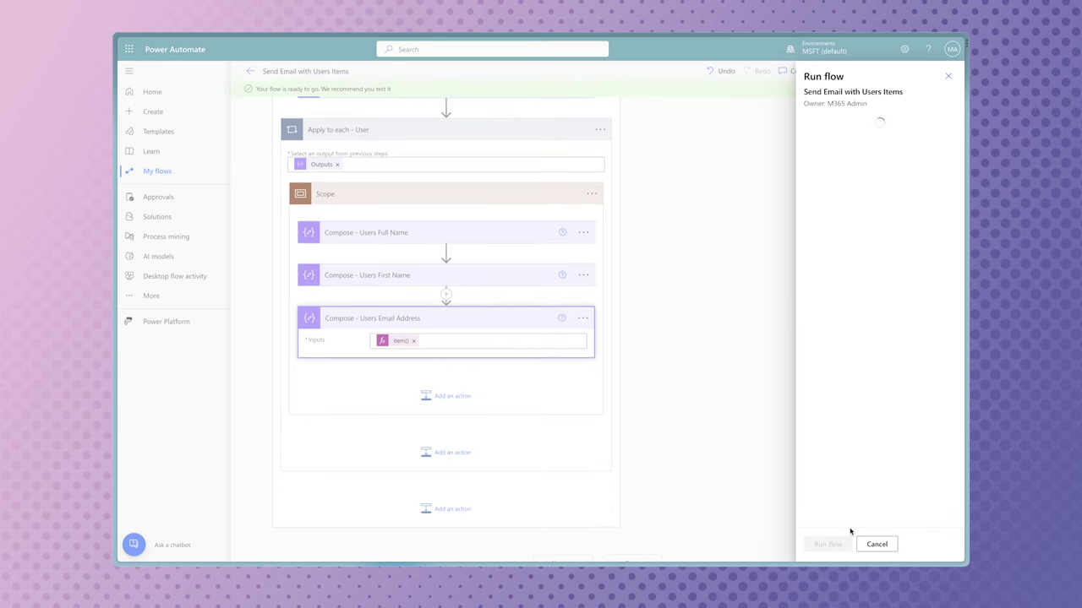
left_click(822, 545)
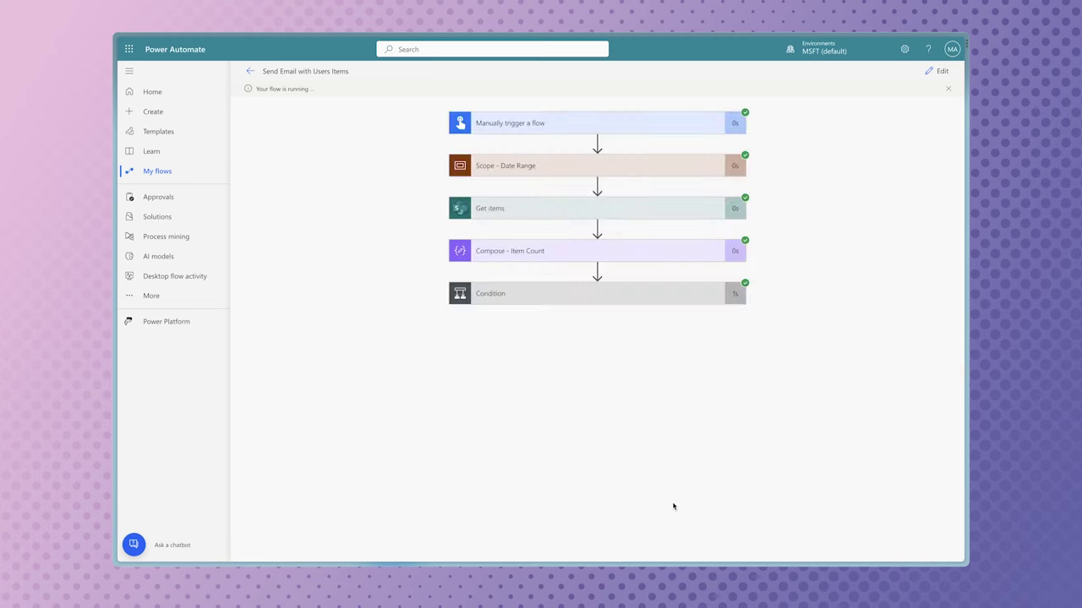
Check the full name, first name and email address outputs across the Apply to each - User loop iterations in the run results.
left_click(558, 293)
scroll(650, 453, "down", 3)
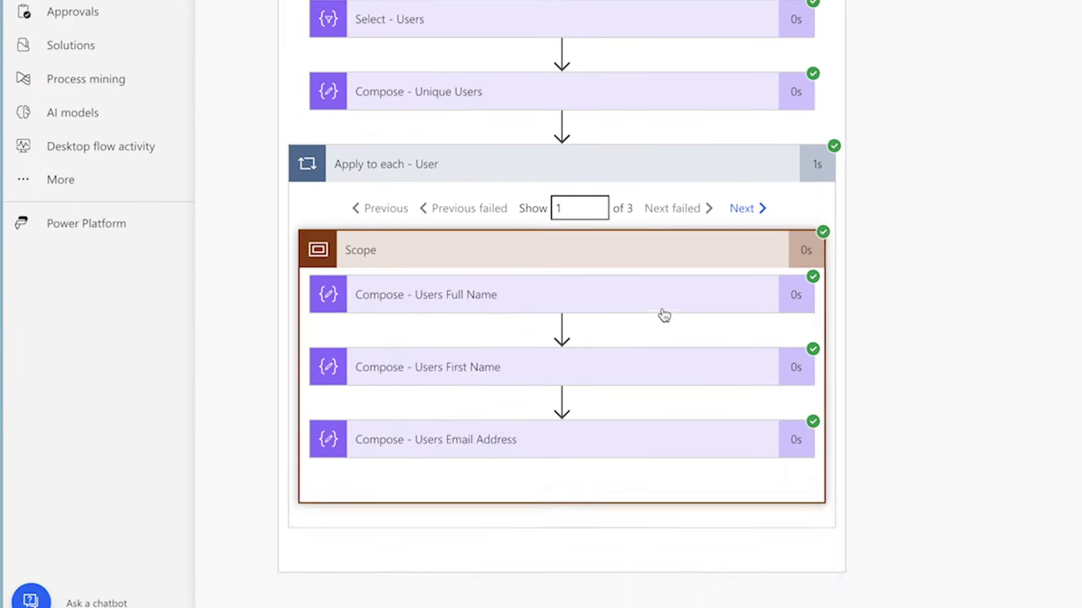
left_click(665, 315)
scroll(714, 423, "down", 1)
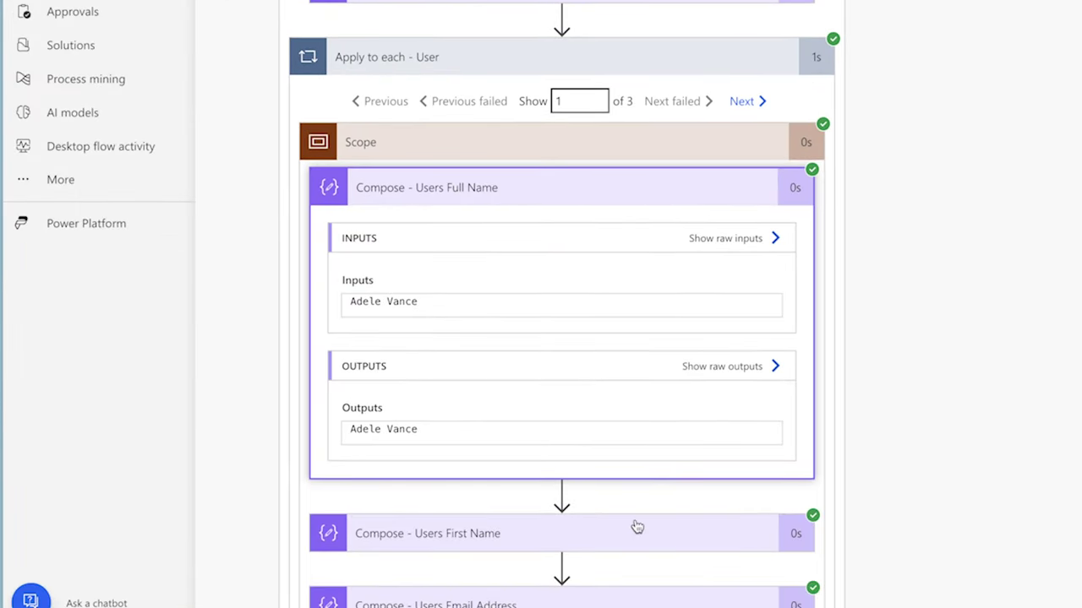
left_click(644, 529)
scroll(717, 499, "down", 4)
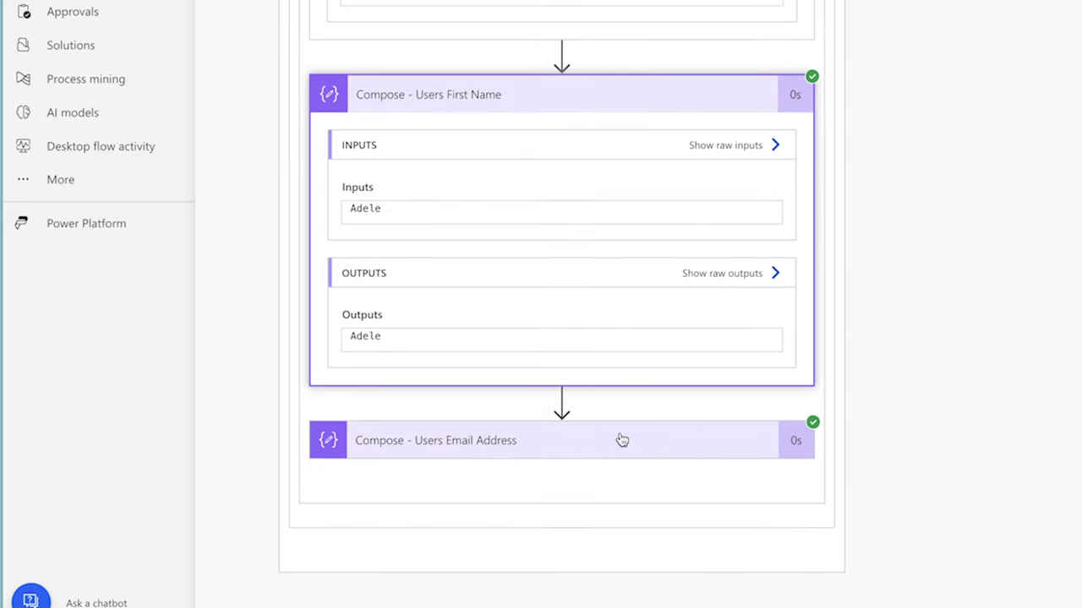
left_click(622, 440)
scroll(845, 338, "up", 3)
left_click(748, 82)
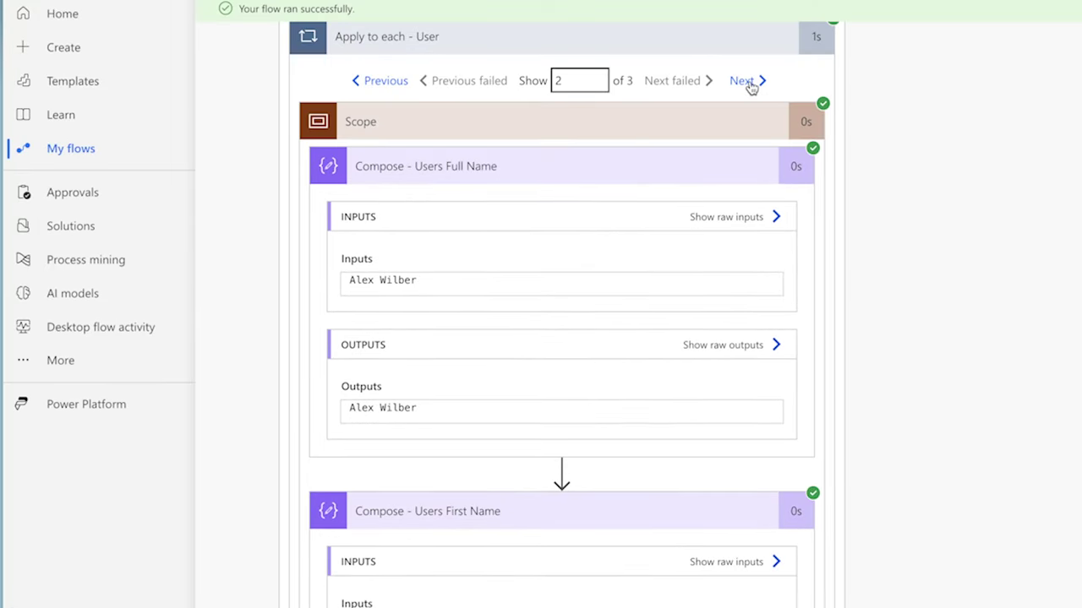
left_click(748, 82)
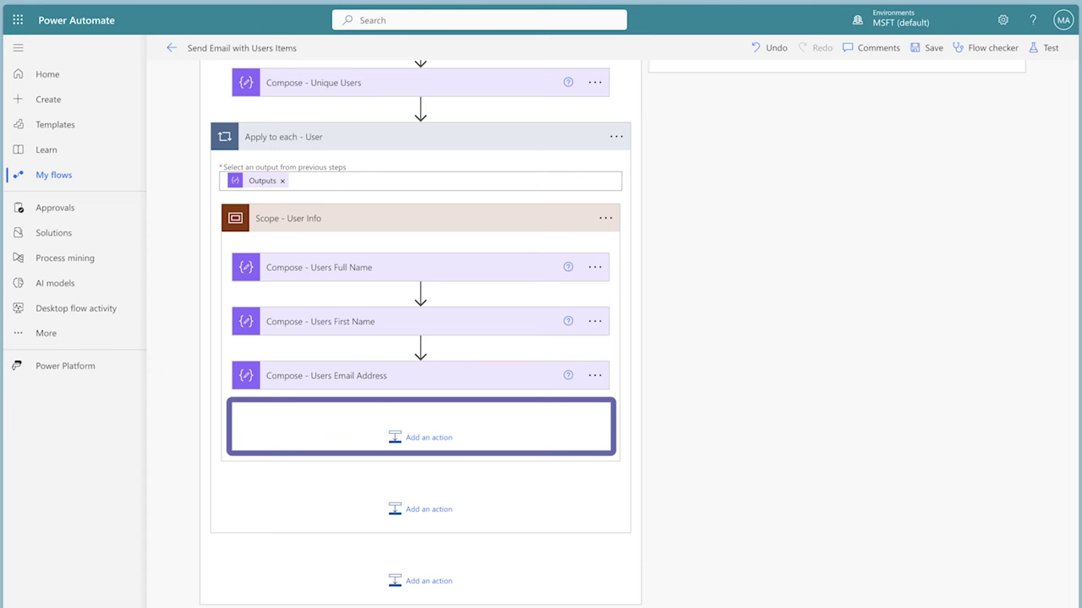
Review the site and list settings of the Get items action.
scroll(738, 206, "up", 5)
left_click(678, 203)
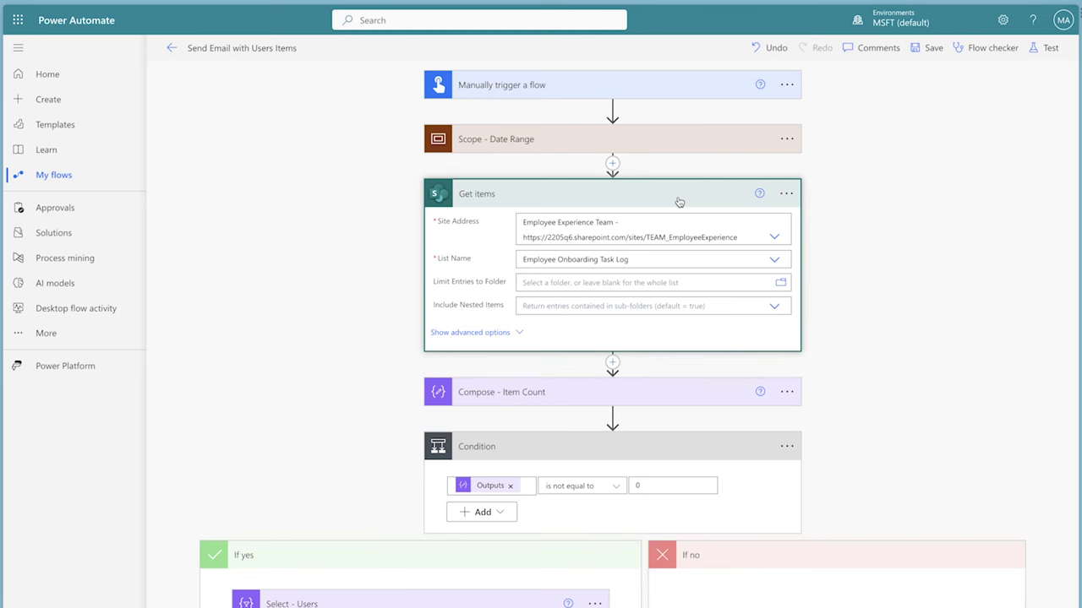
scroll(679, 203, "down", 7)
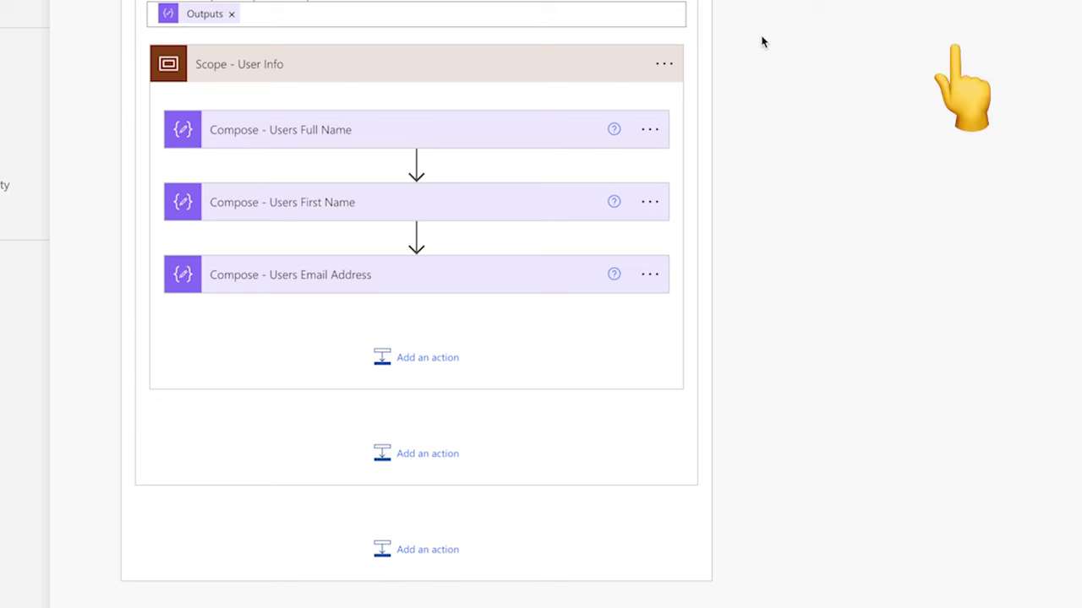
Add a Scope named "Scope - User Items" after Scope - User Info in the Apply to each - User loop.
left_click(403, 463)
type("scope")
left_click(367, 424)
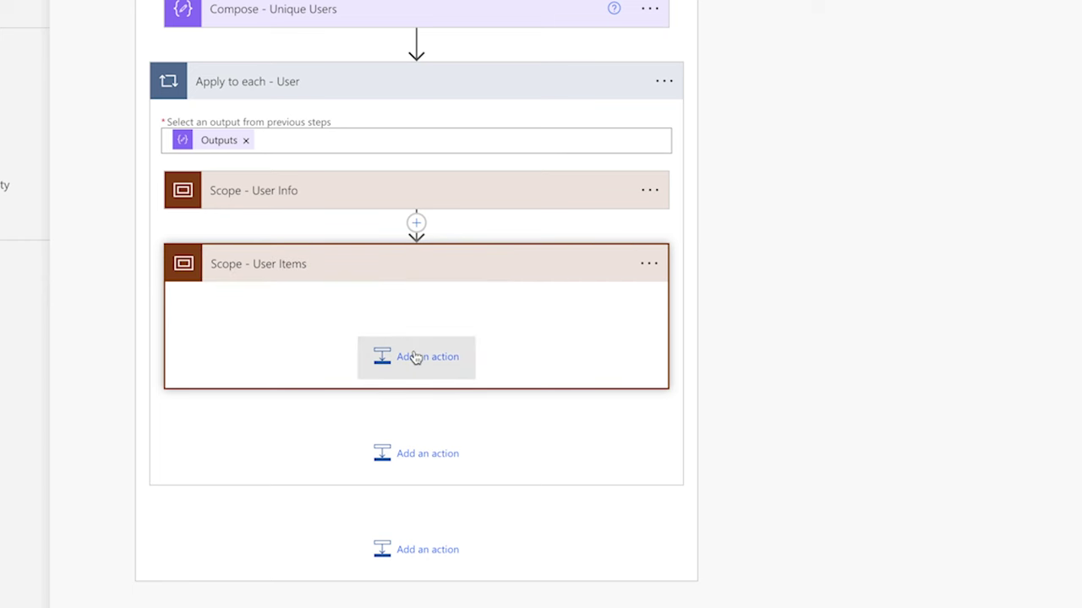
Add a Filter array action named "Filter array - User Items" inside Scope - User Items.
left_click(416, 357)
type("Filter")
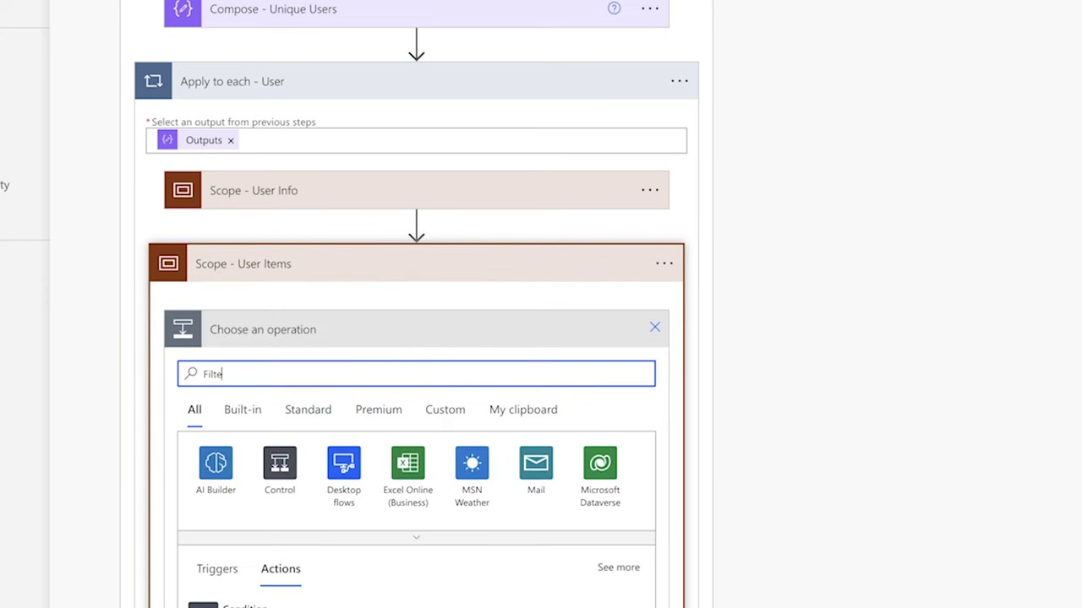
left_click(254, 601)
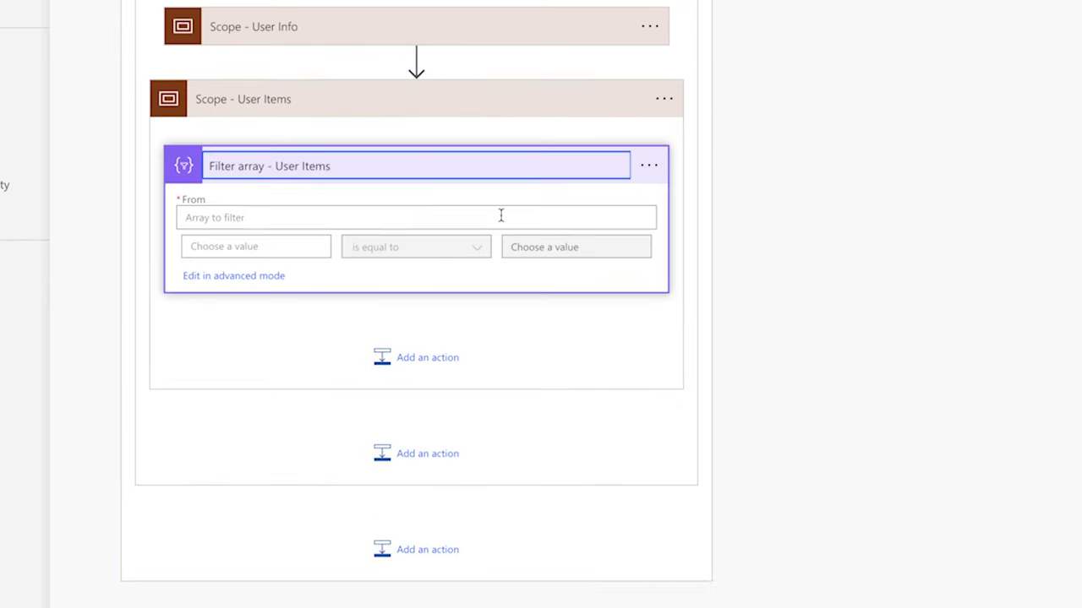
Set the source array of Filter array - User Items to the value list from Get items.
left_click(500, 215)
left_click(798, 339)
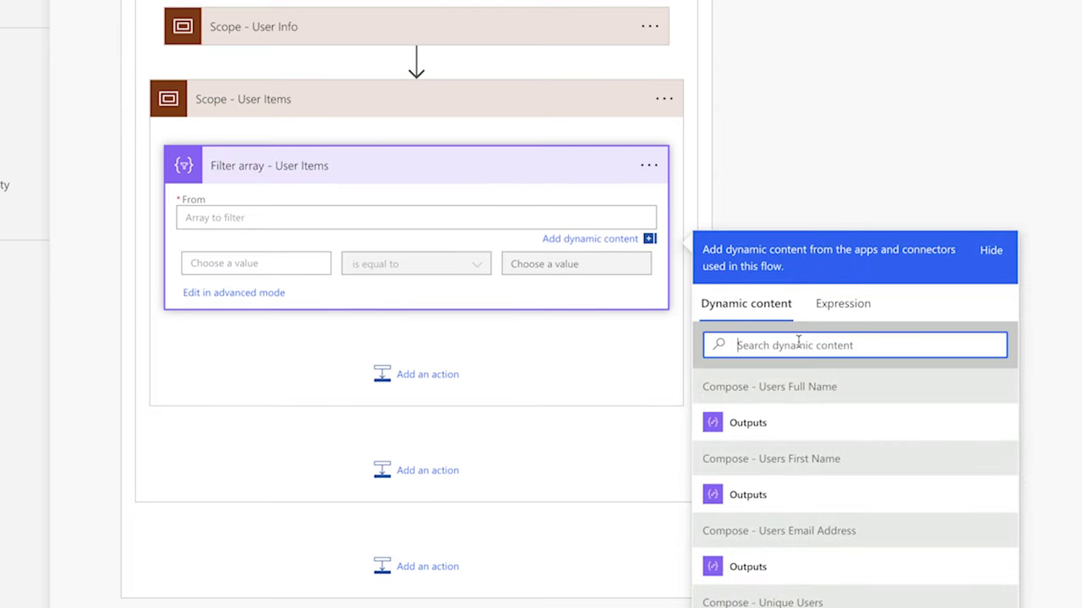
type("value")
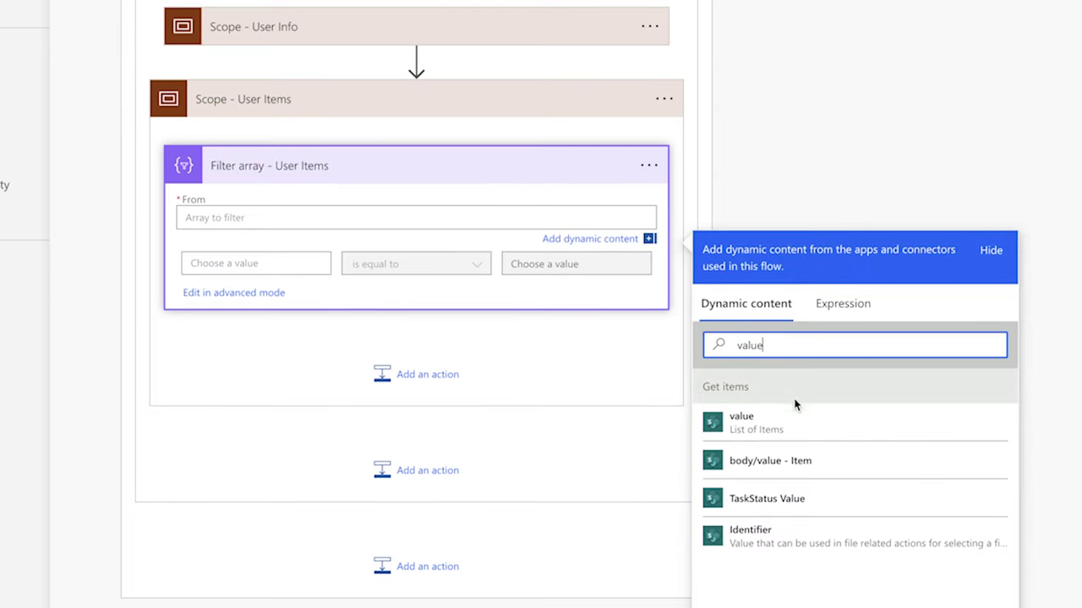
left_click(799, 423)
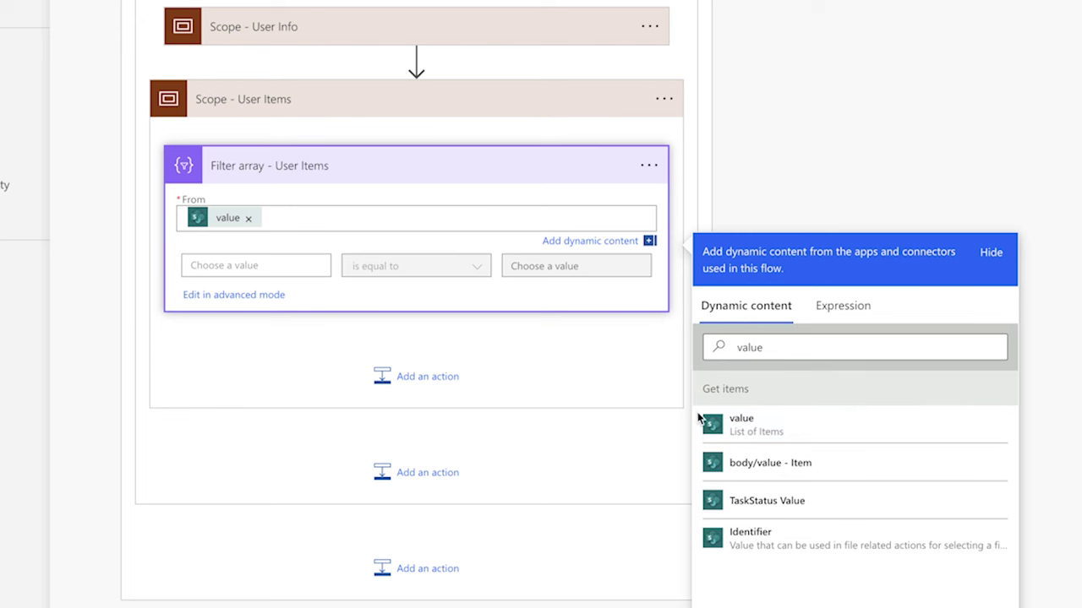
Set the filter condition so AssignedTo Email is equal to the Outputs of Compose - Users Email Address.
left_click(297, 262)
left_click(466, 375)
type("ass")
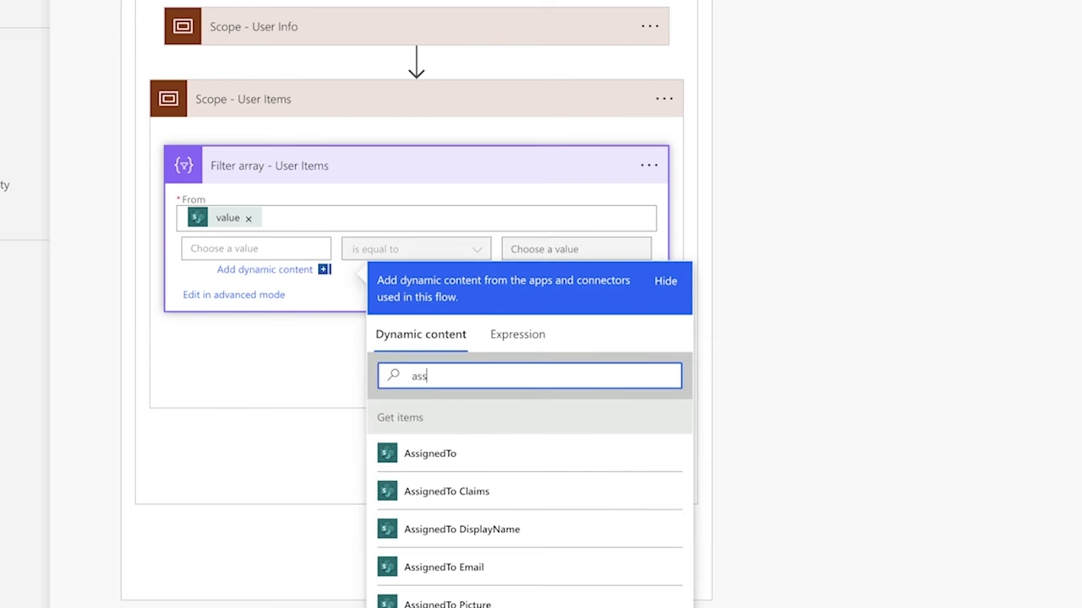
type("ign")
left_click(509, 571)
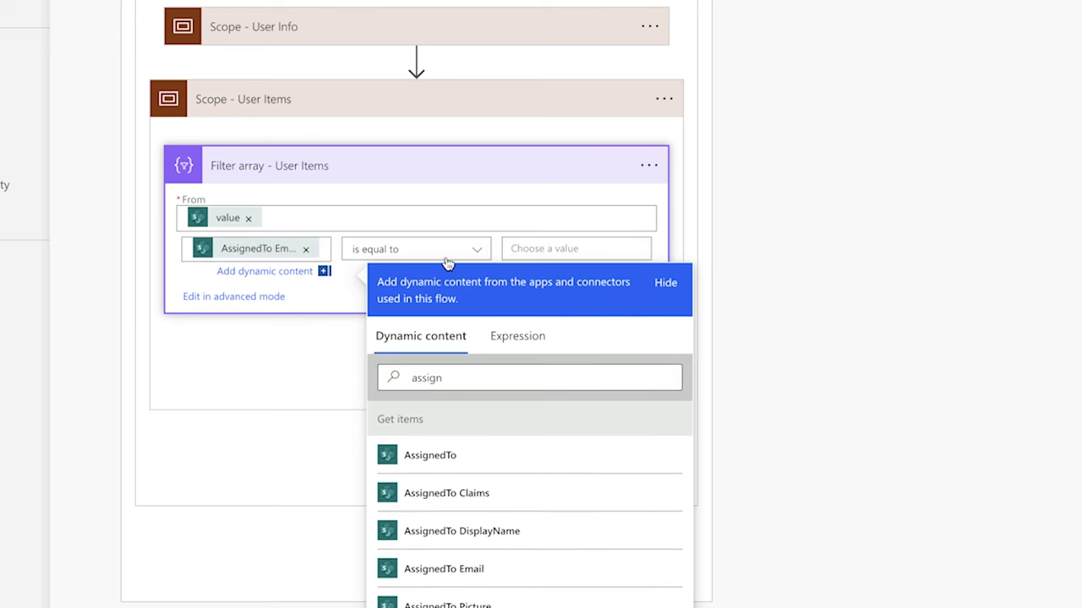
scroll(522, 276, "down", 1)
left_click(540, 234)
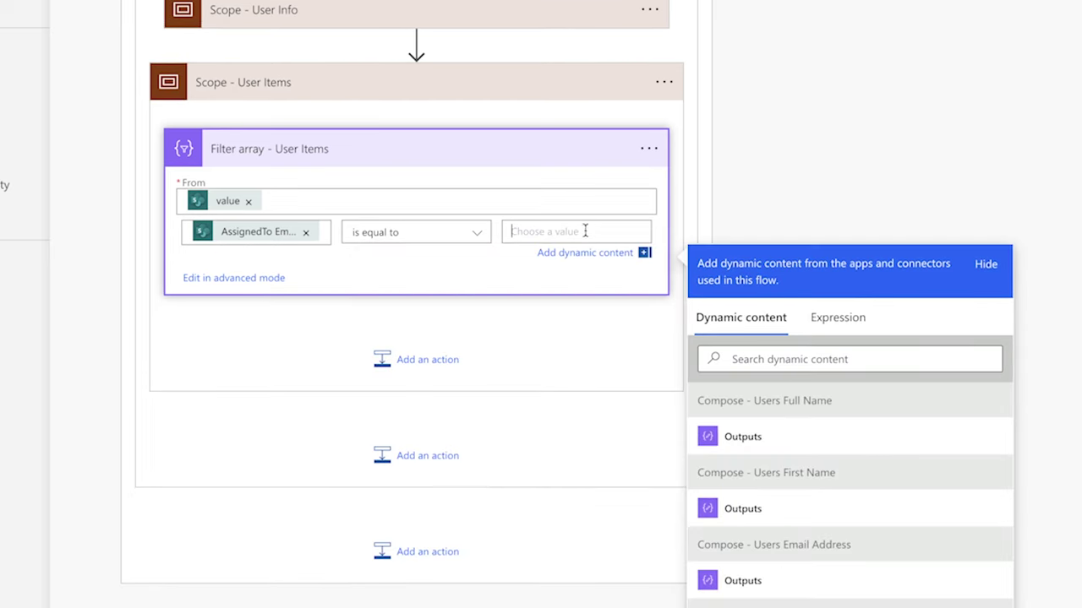
scroll(785, 510, "down", 1)
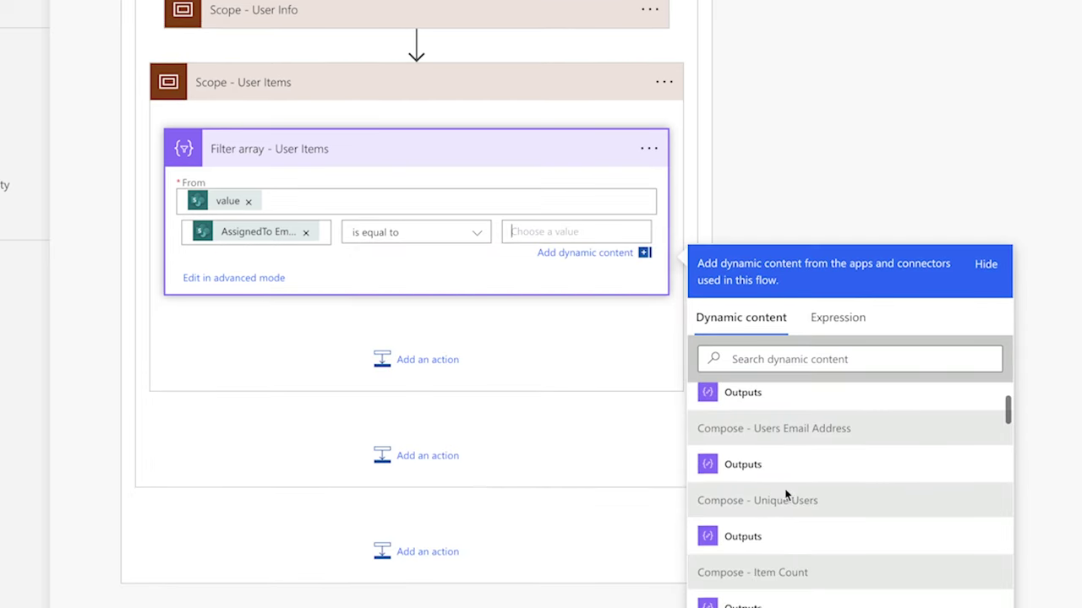
left_click(742, 464)
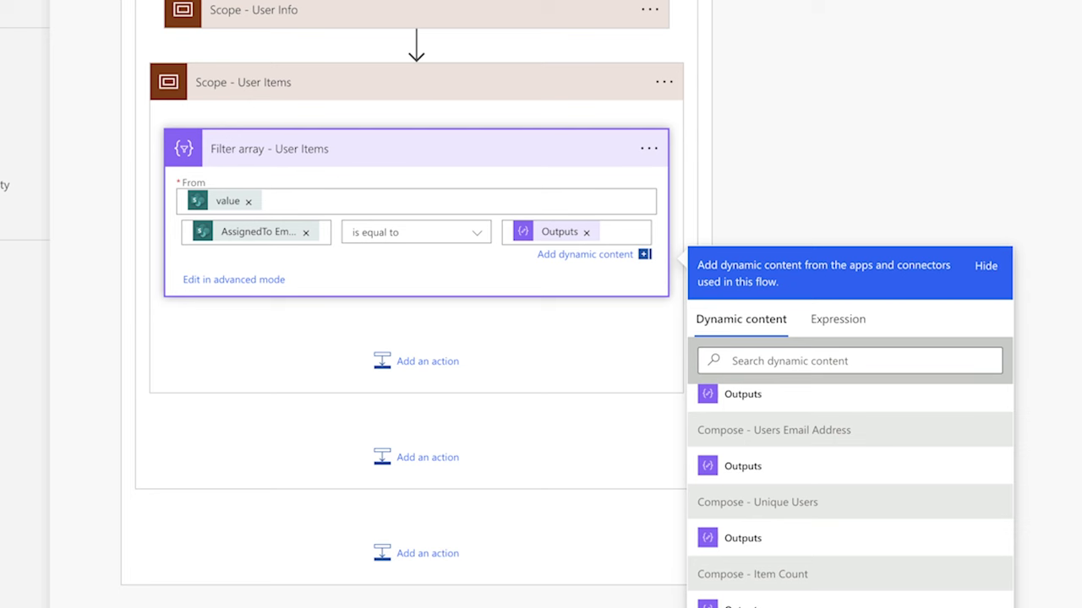
Add a Compose action named "Compose - User Item Count" below the Filter array in Scope - User Items.
left_click(406, 363)
type("Compose")
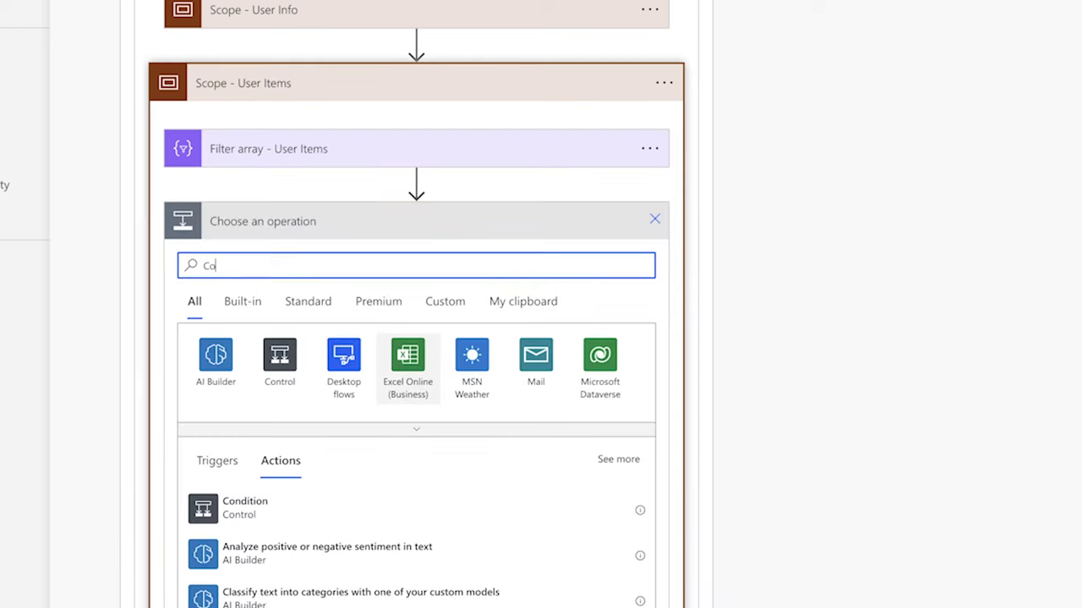
left_click(426, 506)
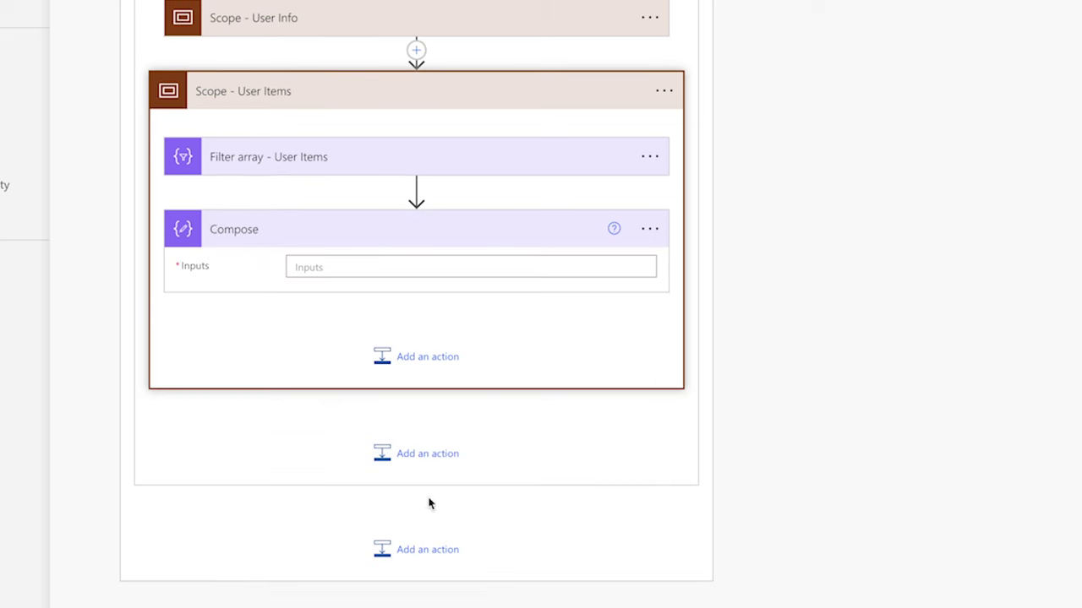
left_click(650, 228)
left_click(692, 286)
type("- ")
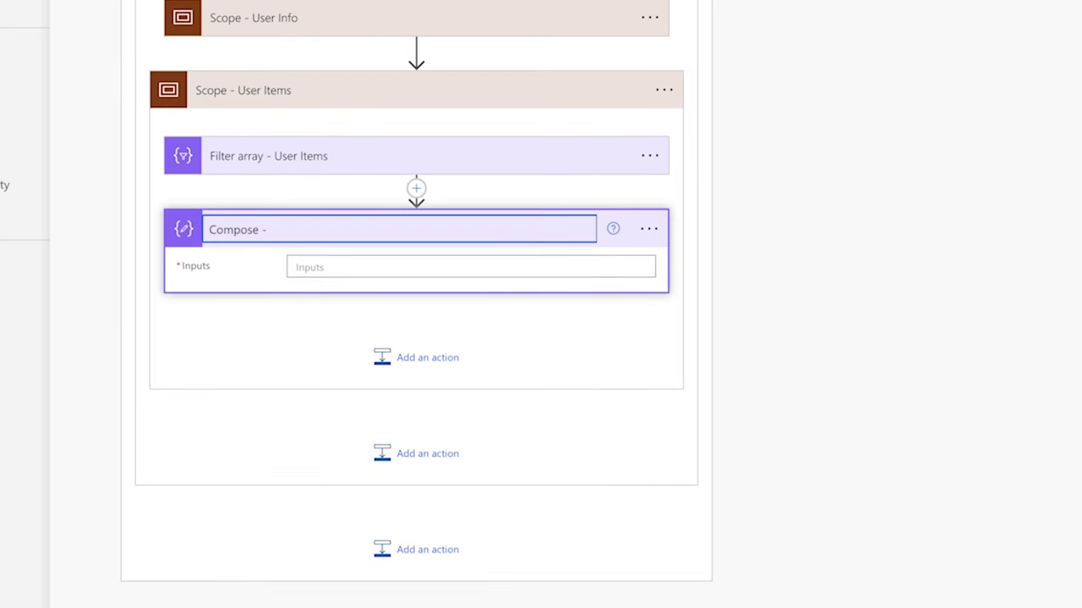
type("User Item Count")
Set the Compose - User Item Count input to the expression length(body('Filter_array_-_User_Items')).
left_click(507, 267)
left_click(826, 352)
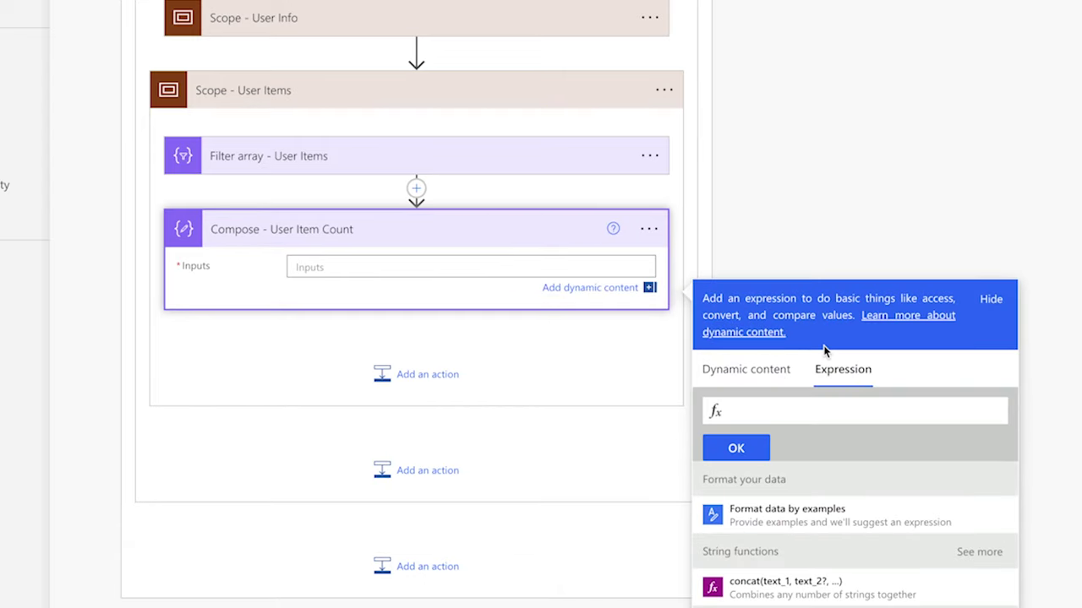
type("leng")
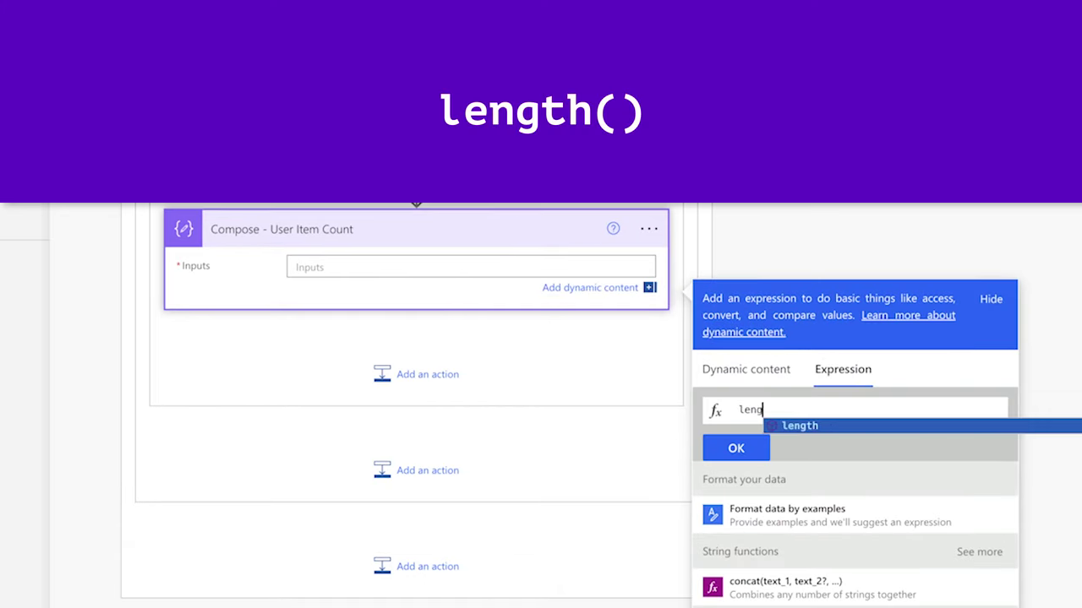
type("th(")
left_click(755, 372)
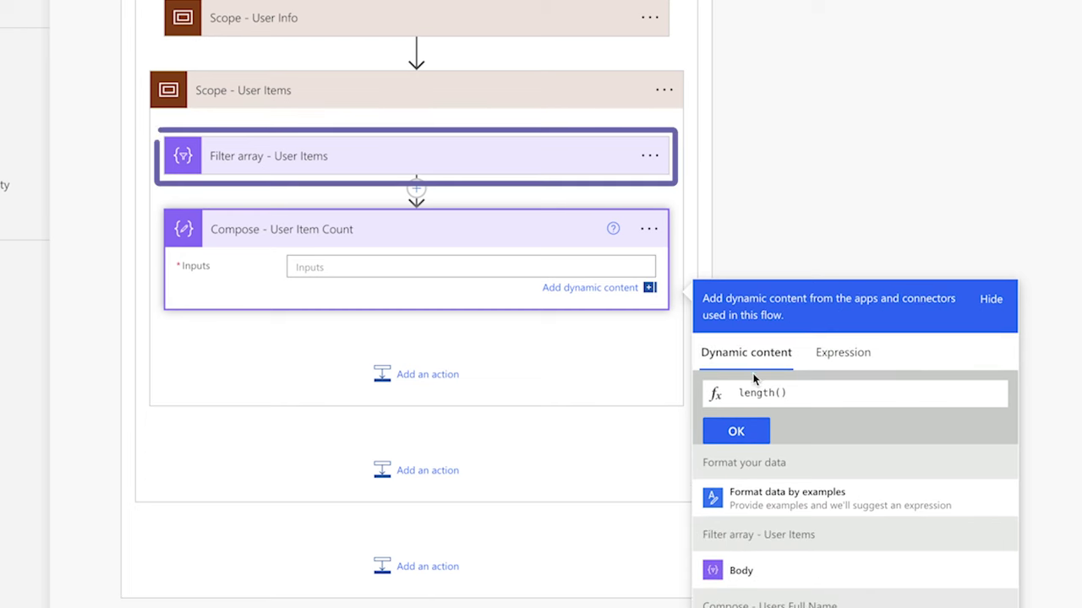
left_click(827, 563)
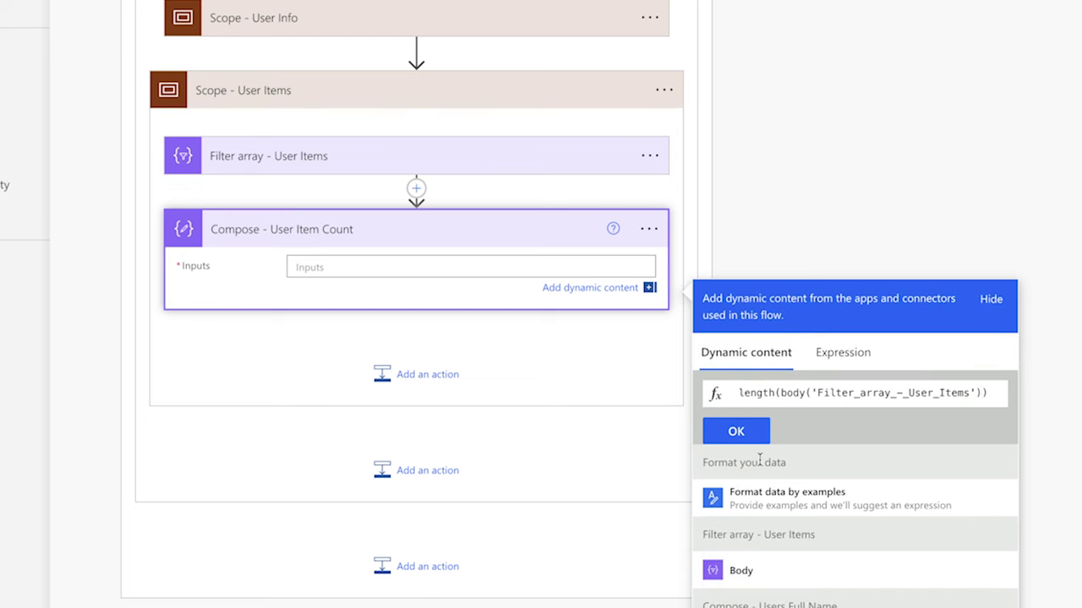
left_click(740, 432)
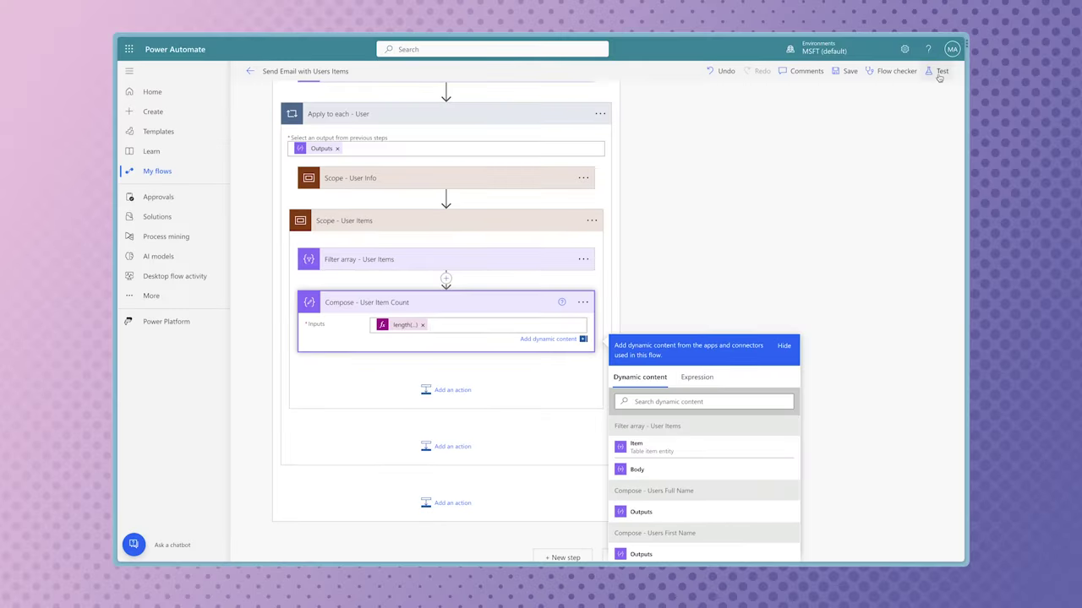
Test the flow manually with trigger date 2023-10-02 and check the user item count across the Apply to each - User iterations.
left_click(936, 71)
left_click(801, 545)
left_click(879, 140)
left_click(834, 191)
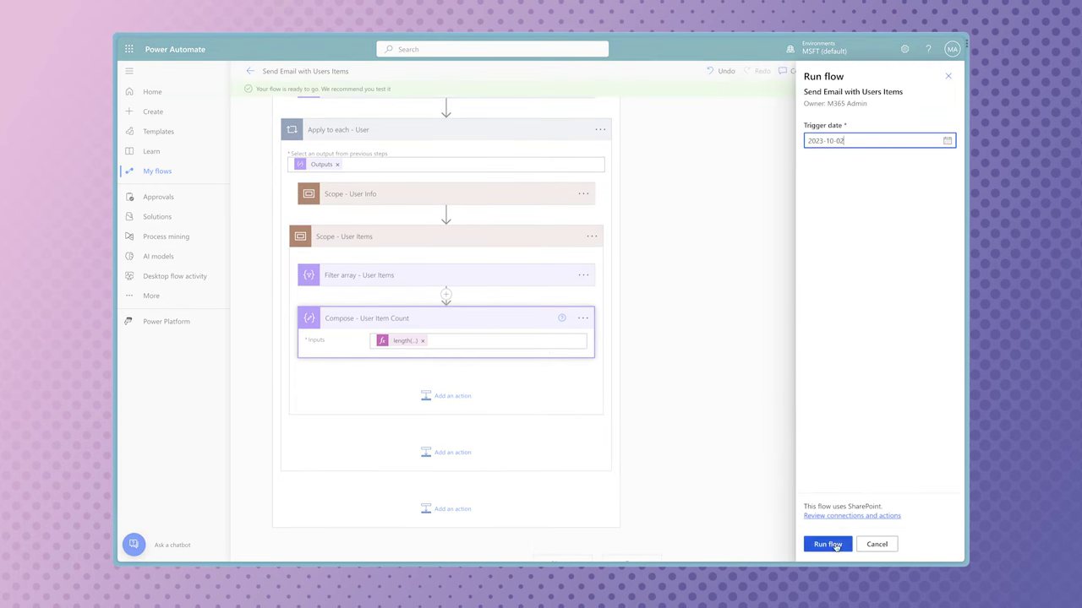
left_click(828, 543)
left_click(835, 543)
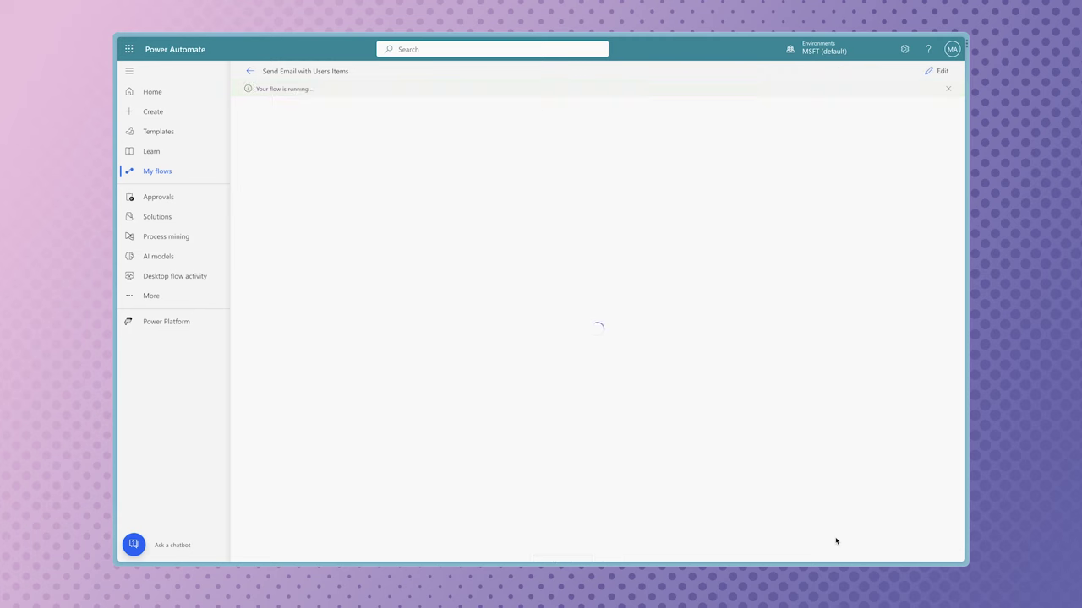
left_click(613, 301)
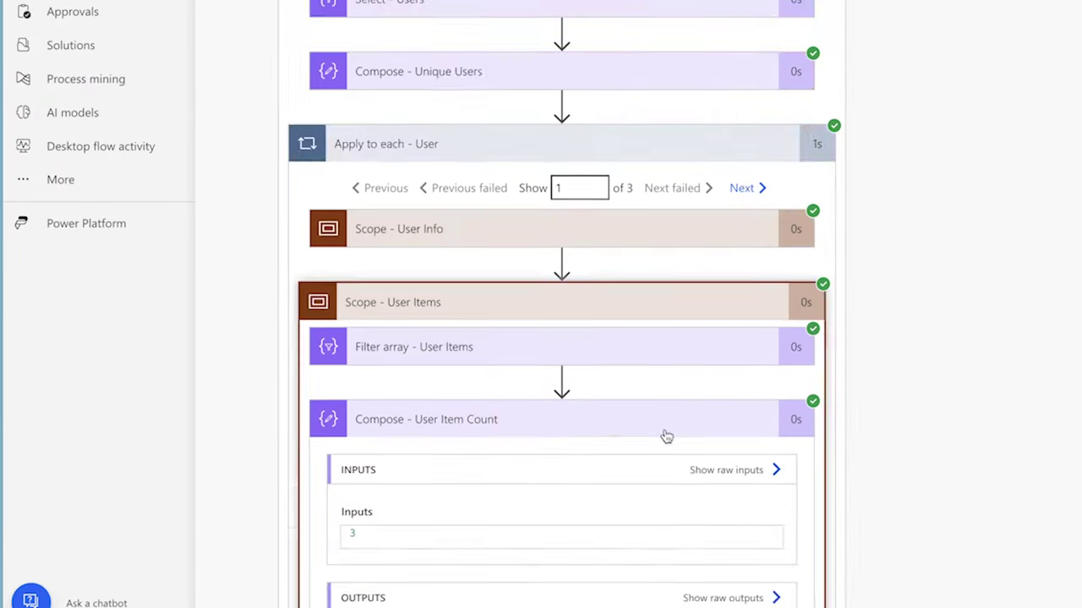
left_click(740, 186)
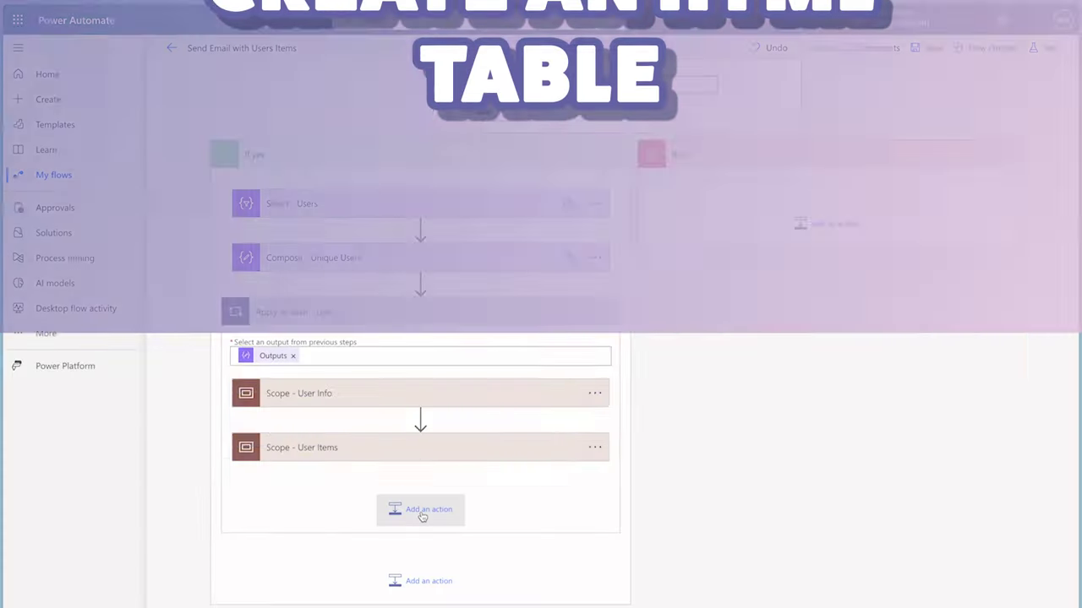
Add a Create HTML table action after Scope - User Items inside the Apply to each - User loop.
left_click(420, 511)
type("dre")
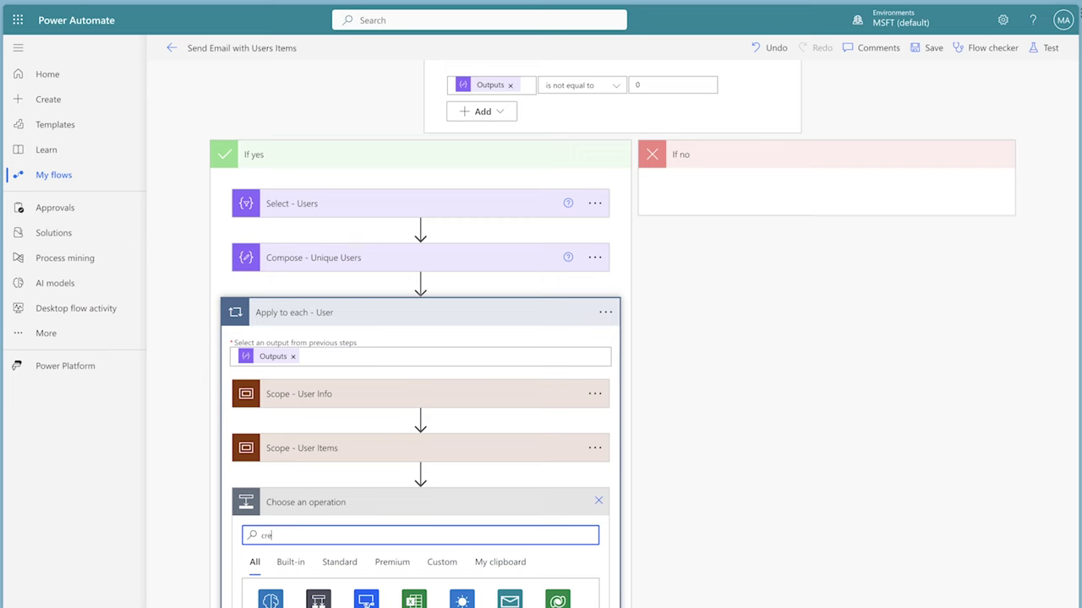
type("ate html")
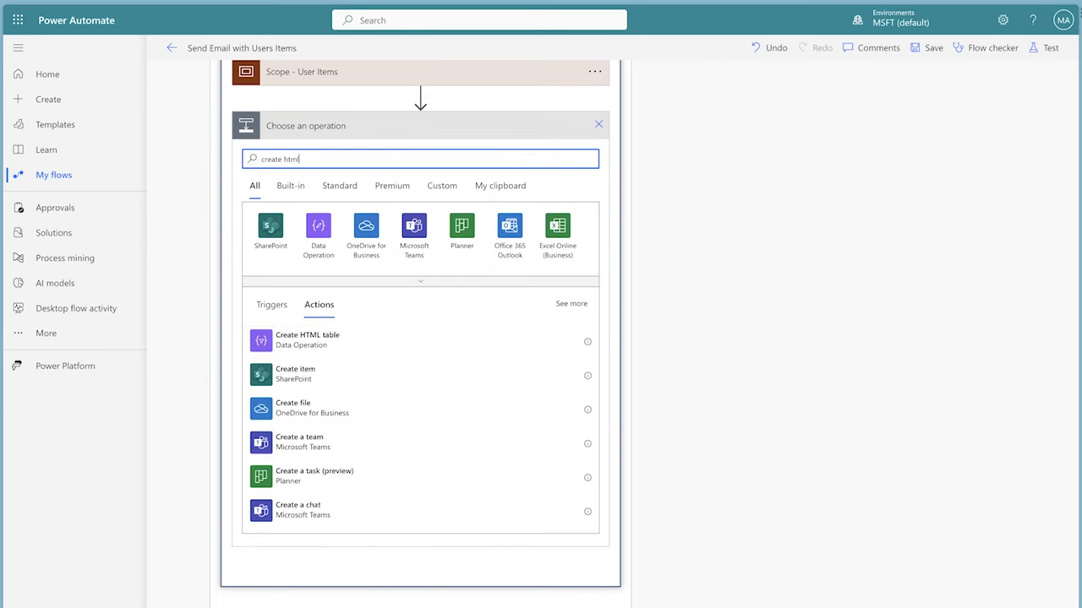
left_click(304, 340)
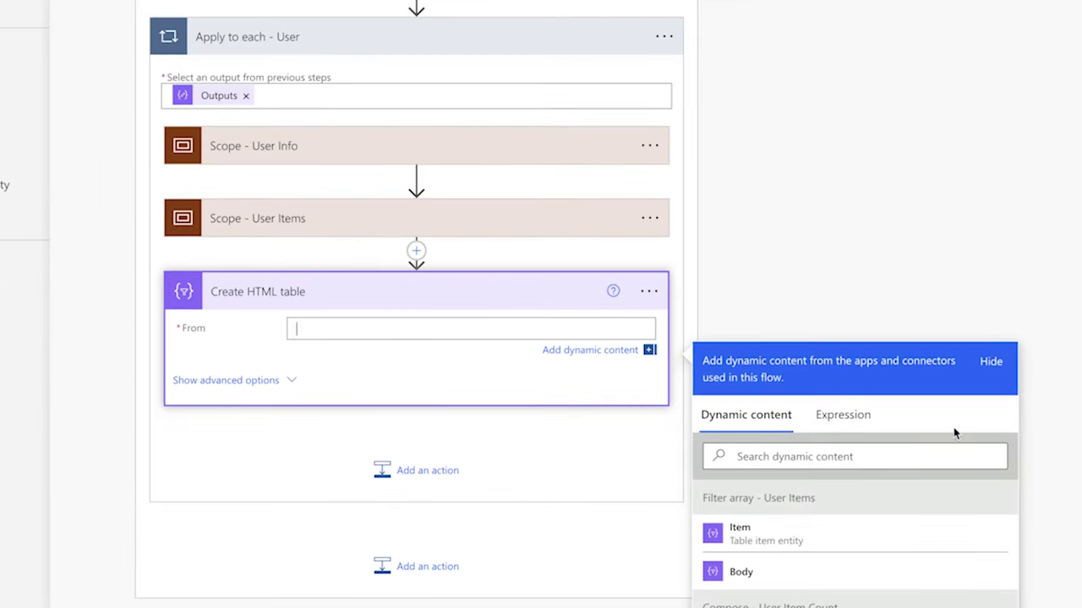
Use the Body of Filter array - User Items as the HTML table's source and set its columns to Custom.
left_click(891, 571)
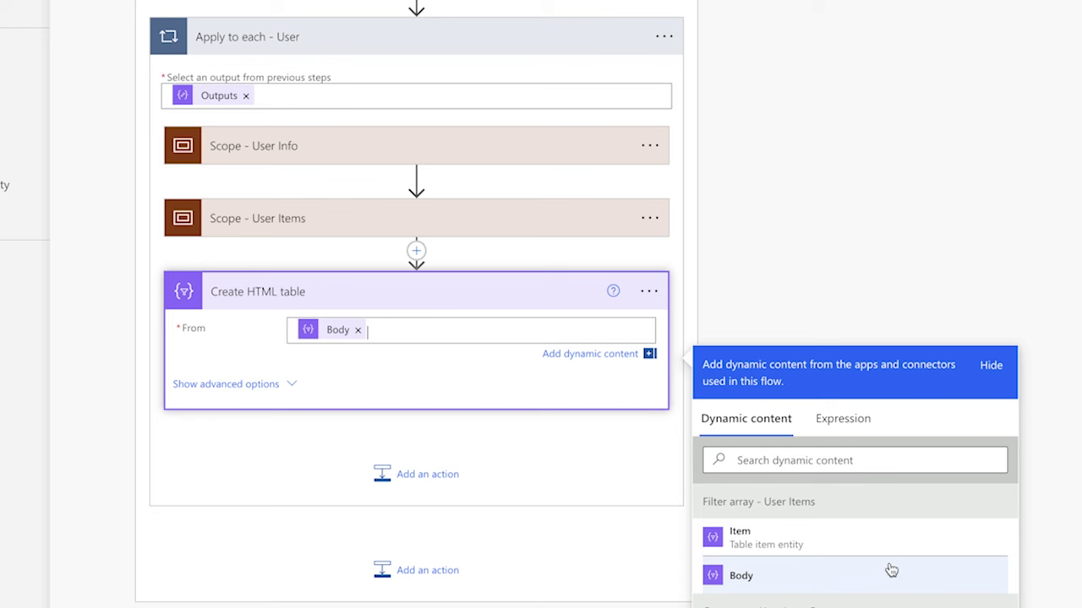
left_click(267, 384)
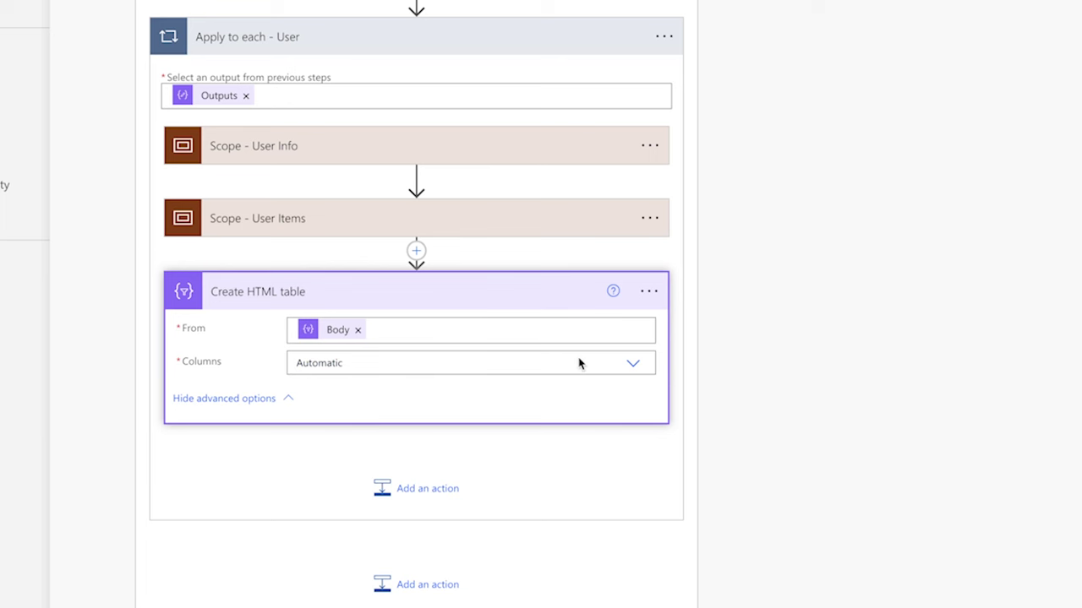
left_click(631, 366)
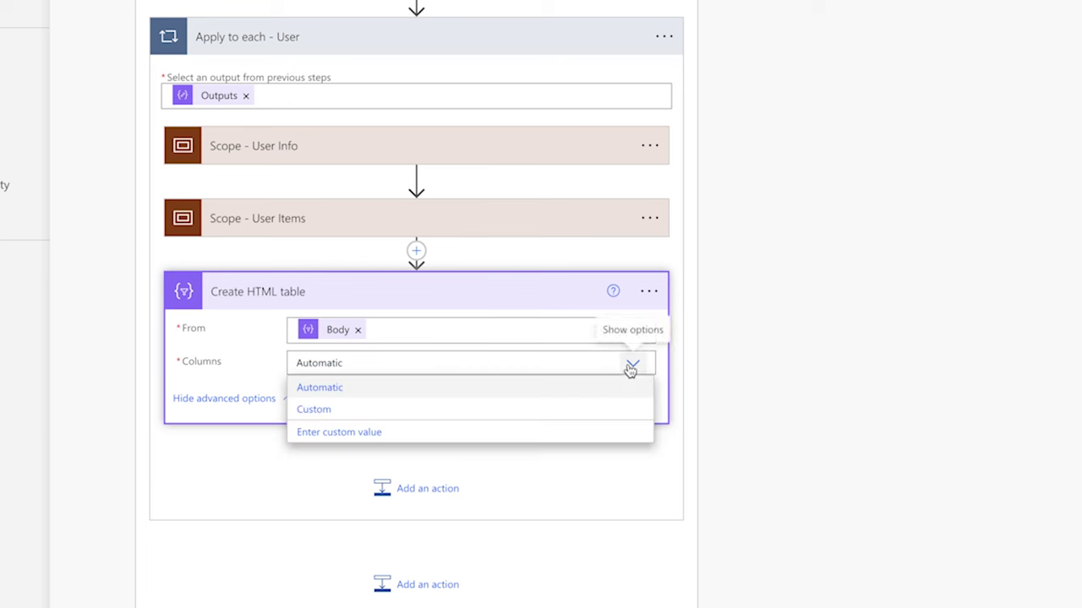
left_click(567, 409)
scroll(329, 393, "down", 1)
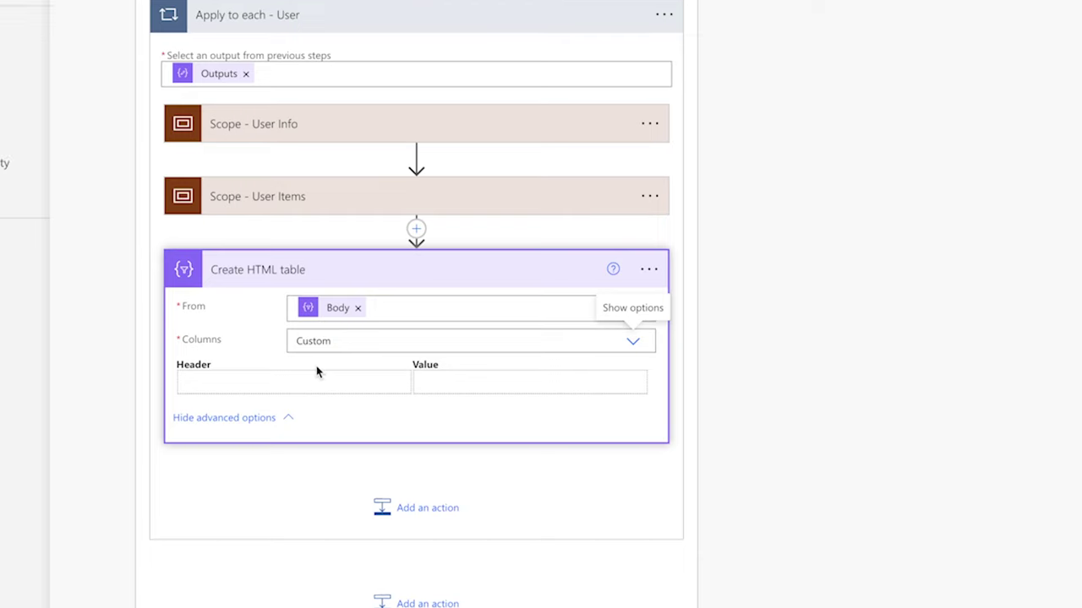
Enter the HTML table's column headers TaskName, TaskDescription and TaskDueDate.
left_click(285, 338)
type("Task")
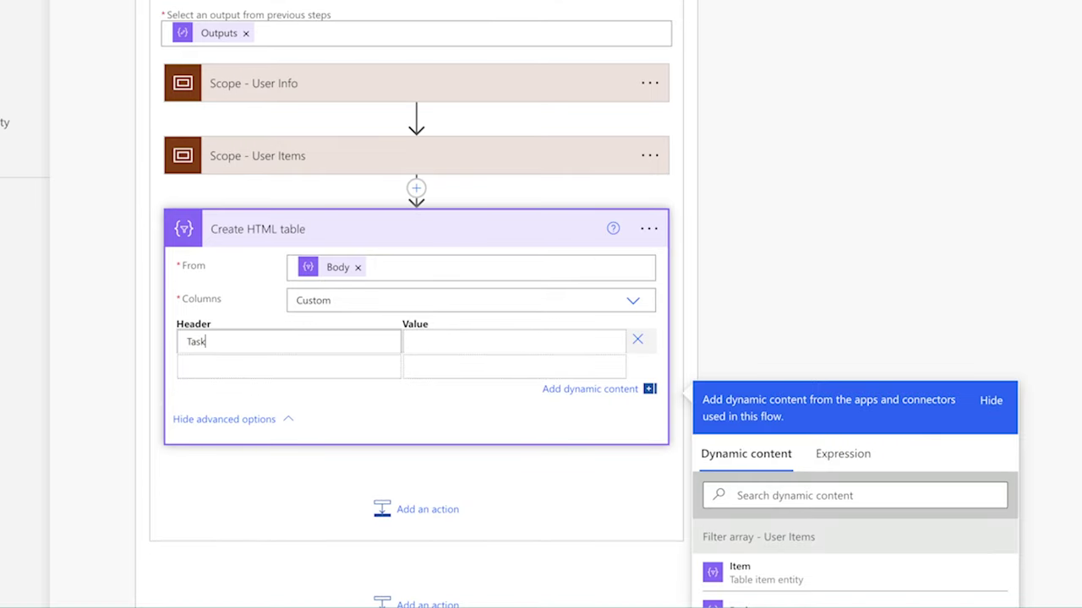
type("NameTaskDescription")
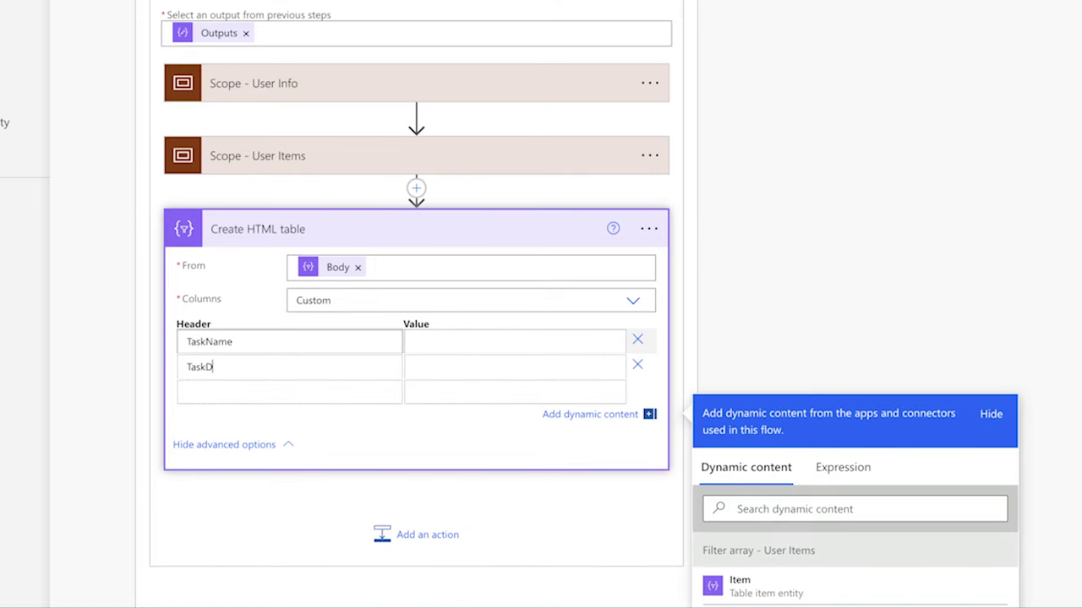
key("Tab")
key("Tab")
key("Tab")
type("T")
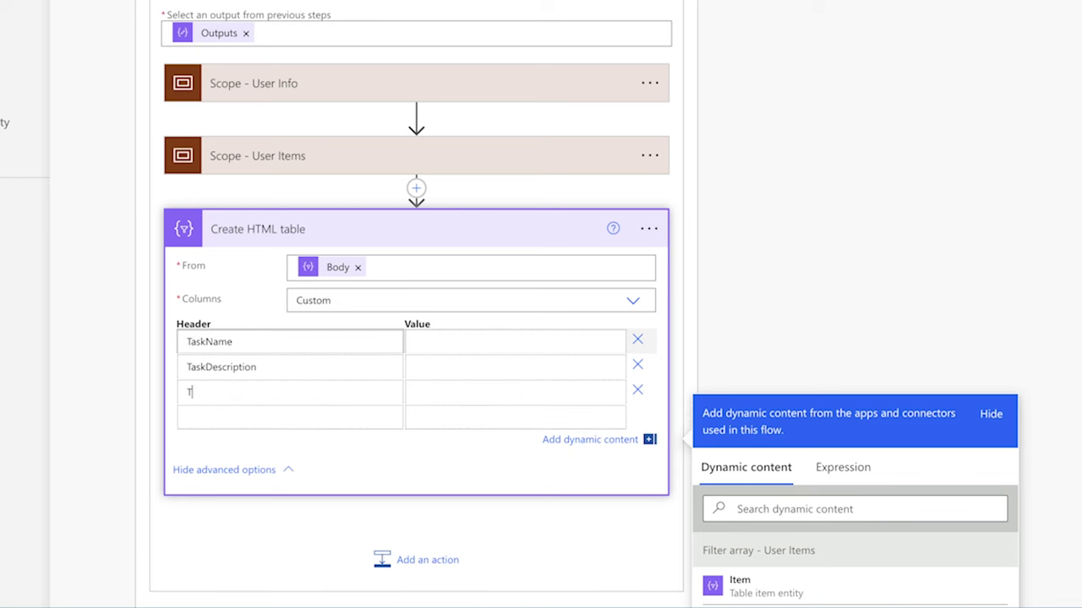
type("askDueDate")
Set the TaskName column's value in the HTML table to the expression item()?['Title'].
left_click(507, 341)
left_click(845, 355)
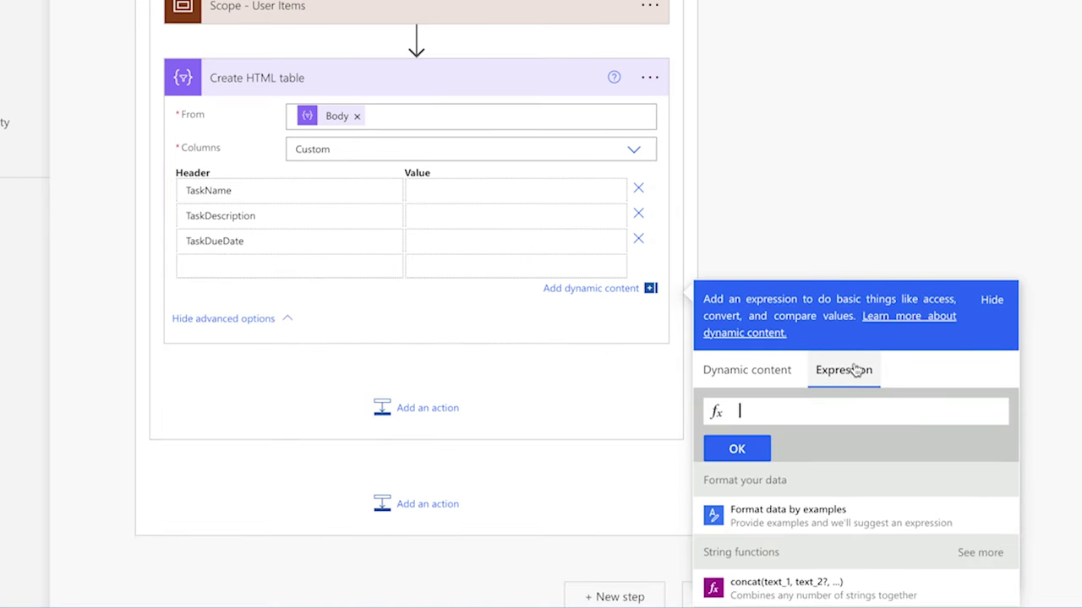
type("item()?")
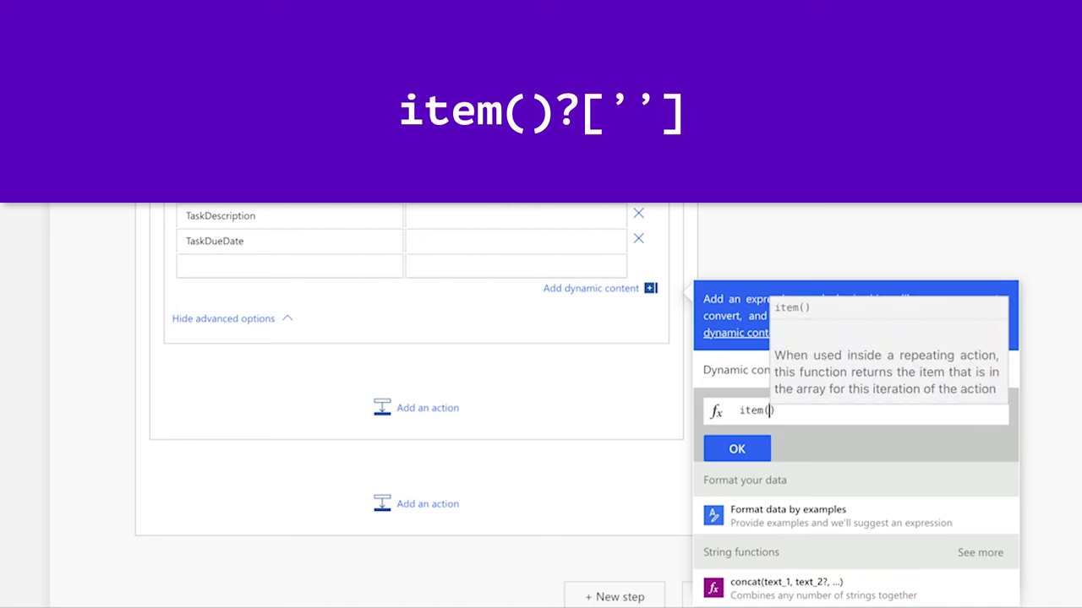
type("['")
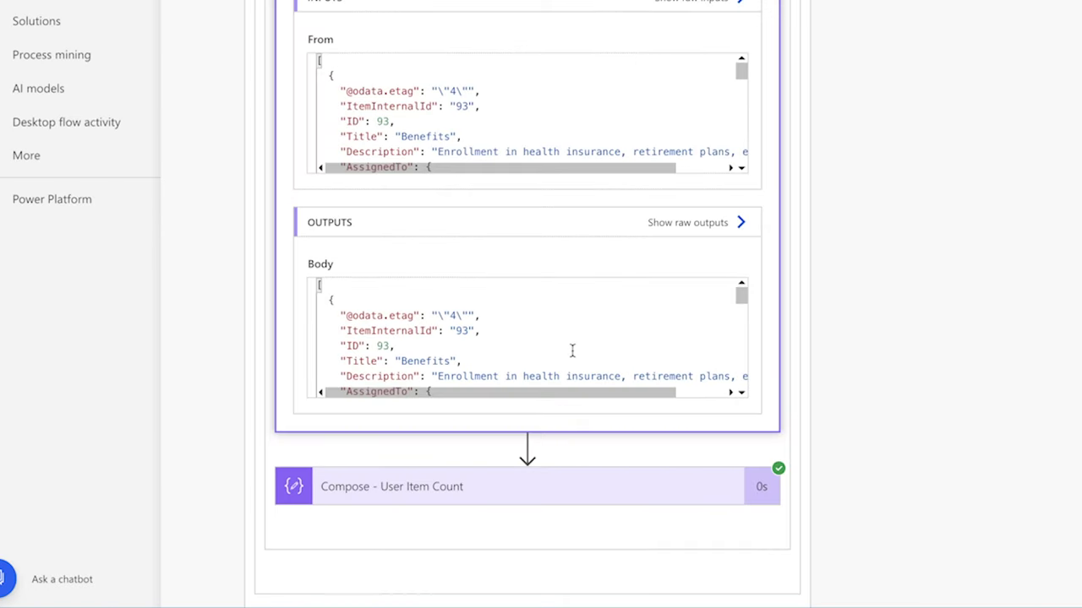
scroll(572, 350, "down", 2)
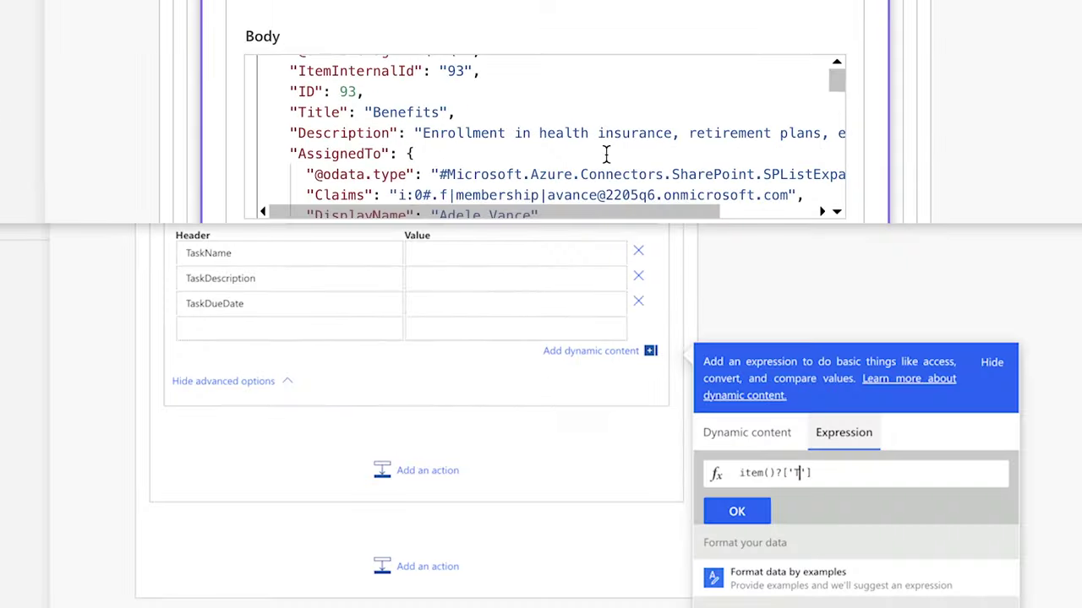
type("itle")
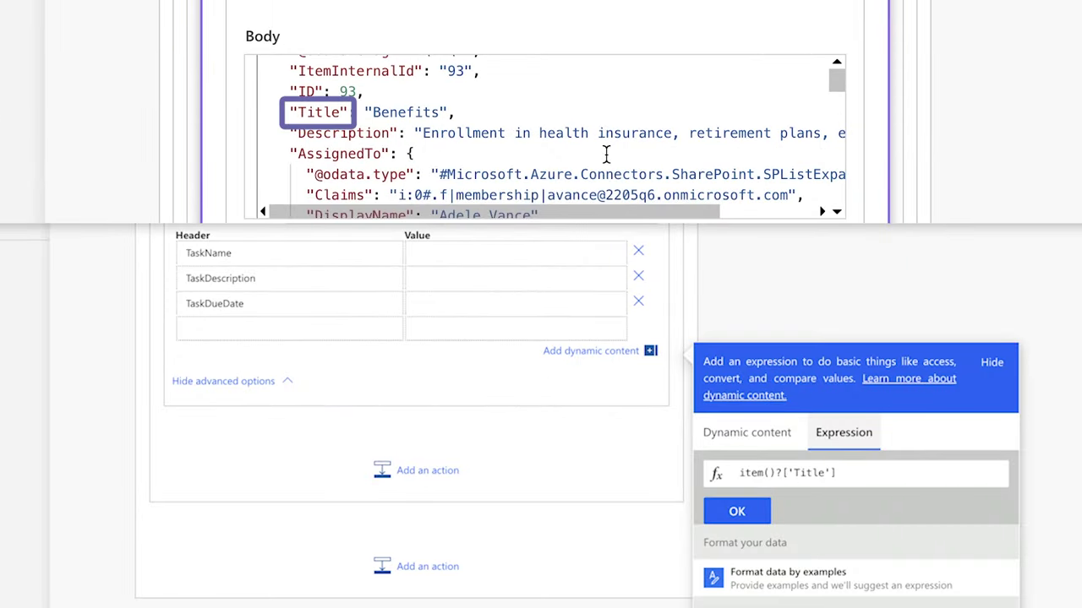
left_click(737, 511)
Set the TaskDescription column's value to the expression item()?['Description'].
left_click(534, 280)
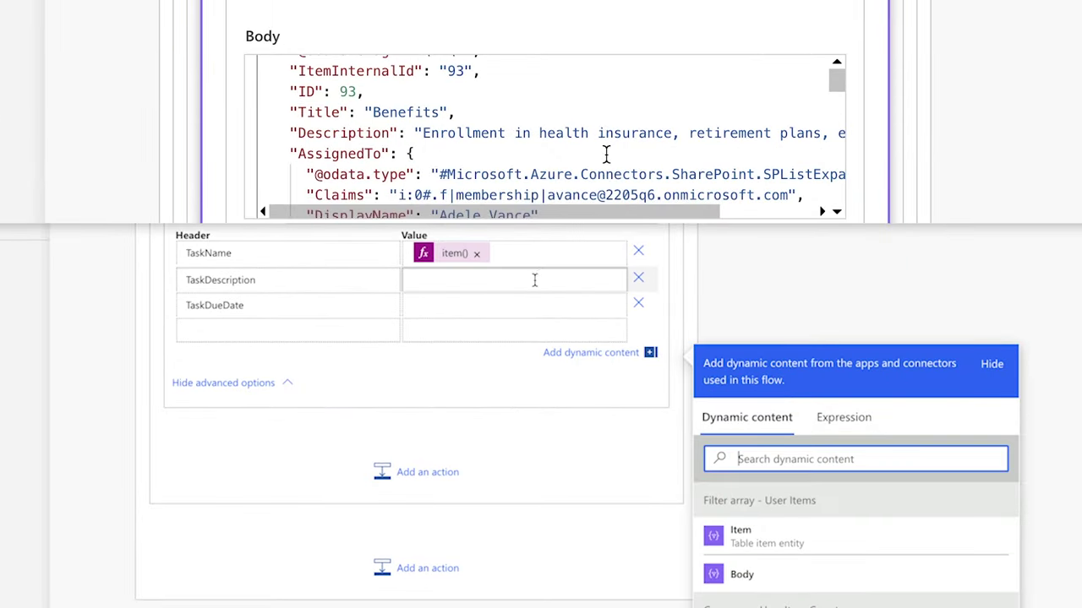
left_click(843, 416)
type("item()?")
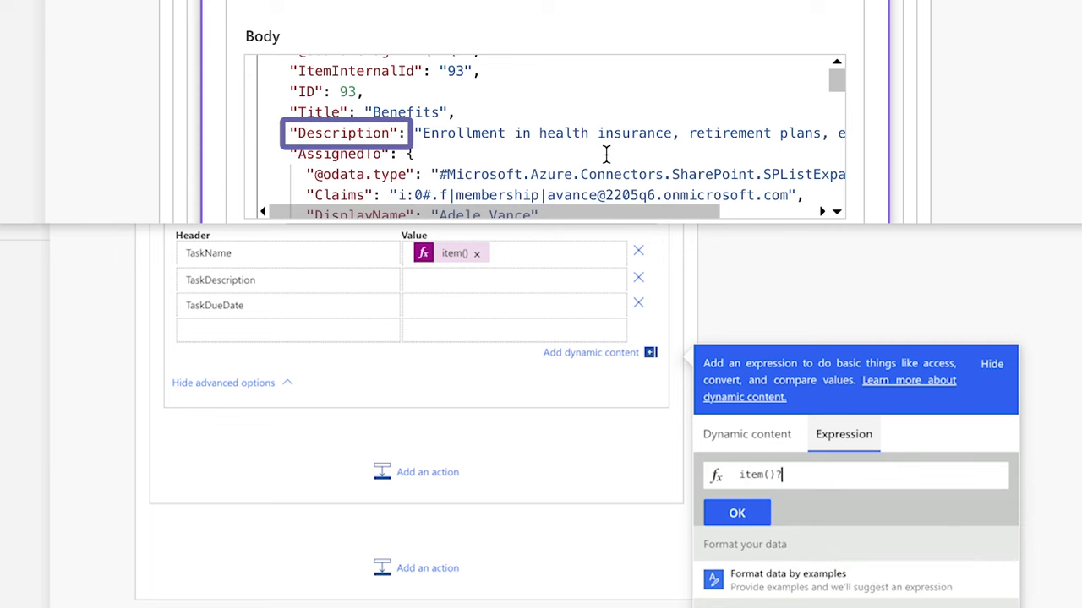
type("['Descript")
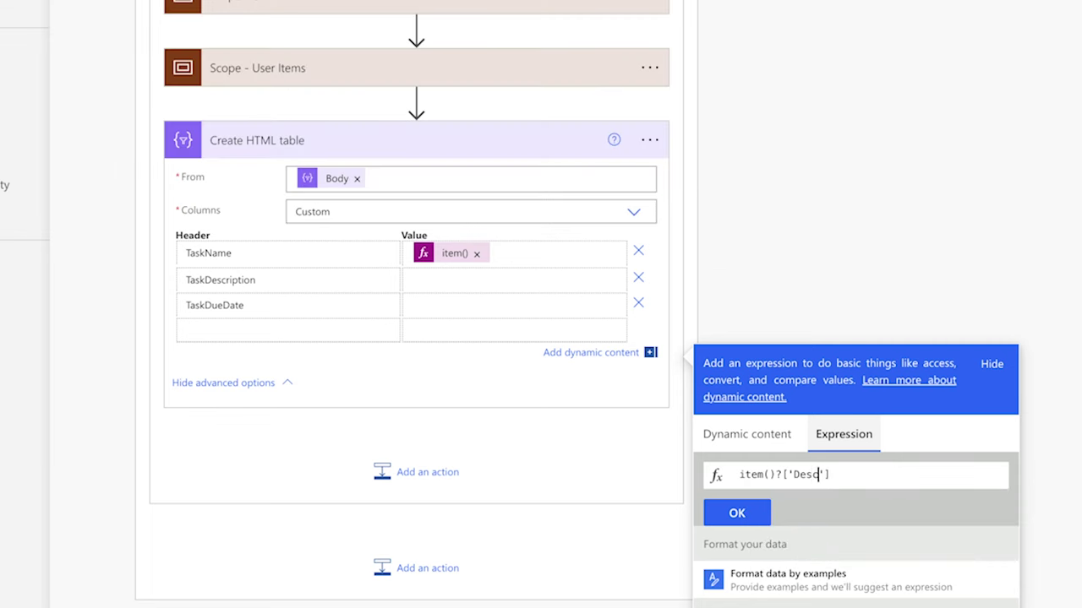
type("ion")
left_click(753, 511)
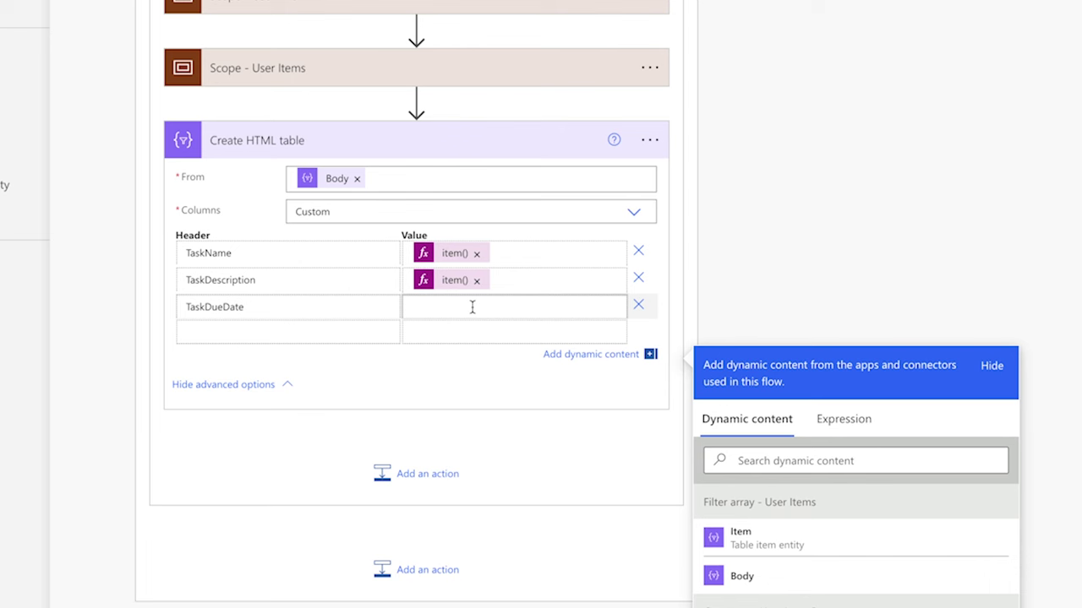
Set the TaskDueDate column's value to the expression formatDateTime(item()?['TaskDueDate'],'dddd MM dd').
left_click(843, 418)
type("formatDateTime")
type("(item")
type("()?['")
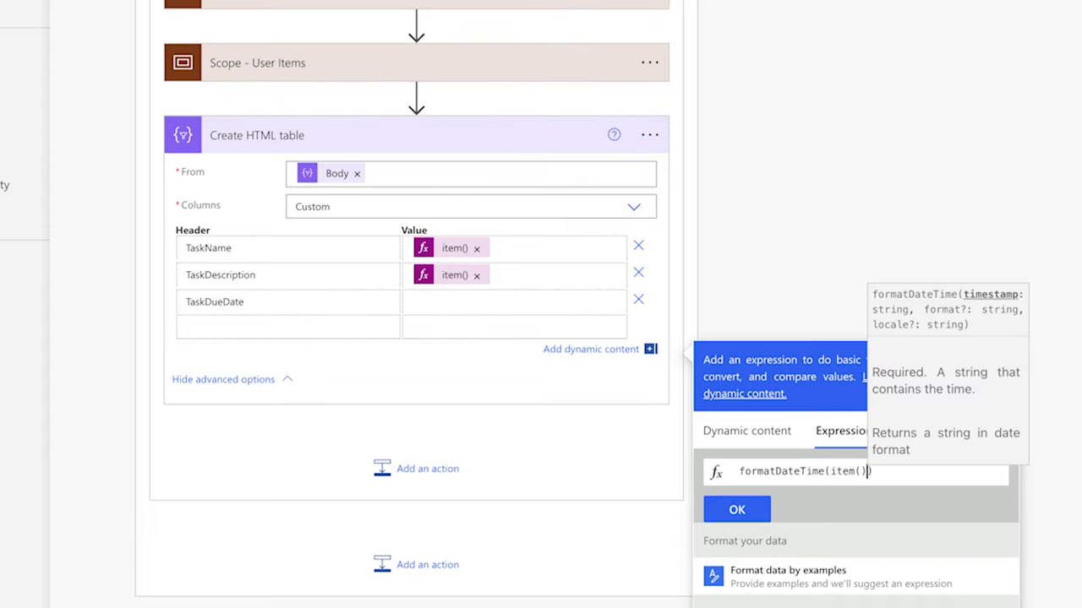
type("TaskDue")
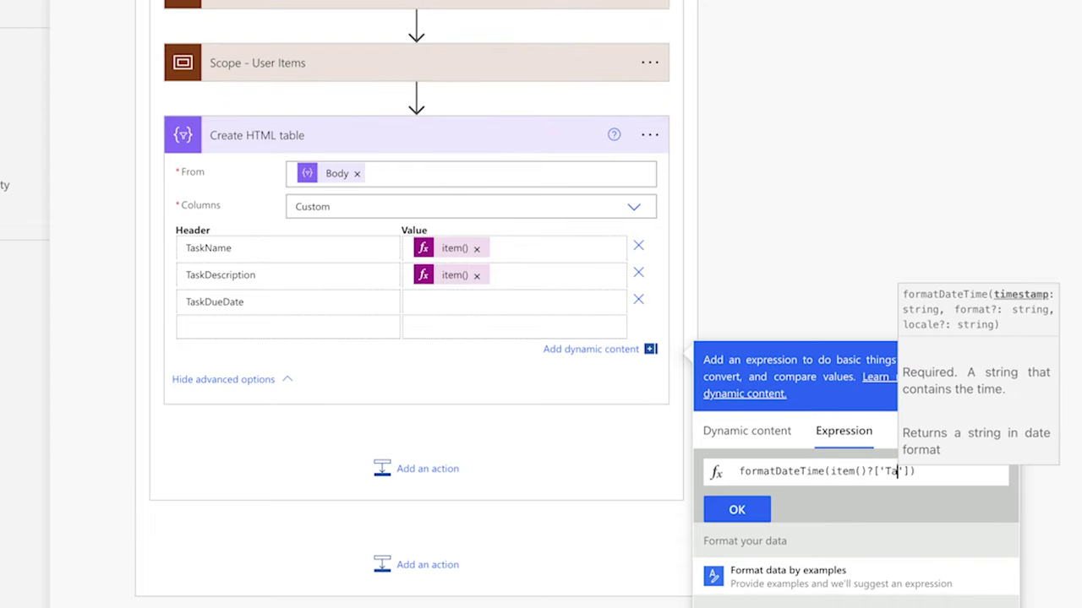
type("Date'")
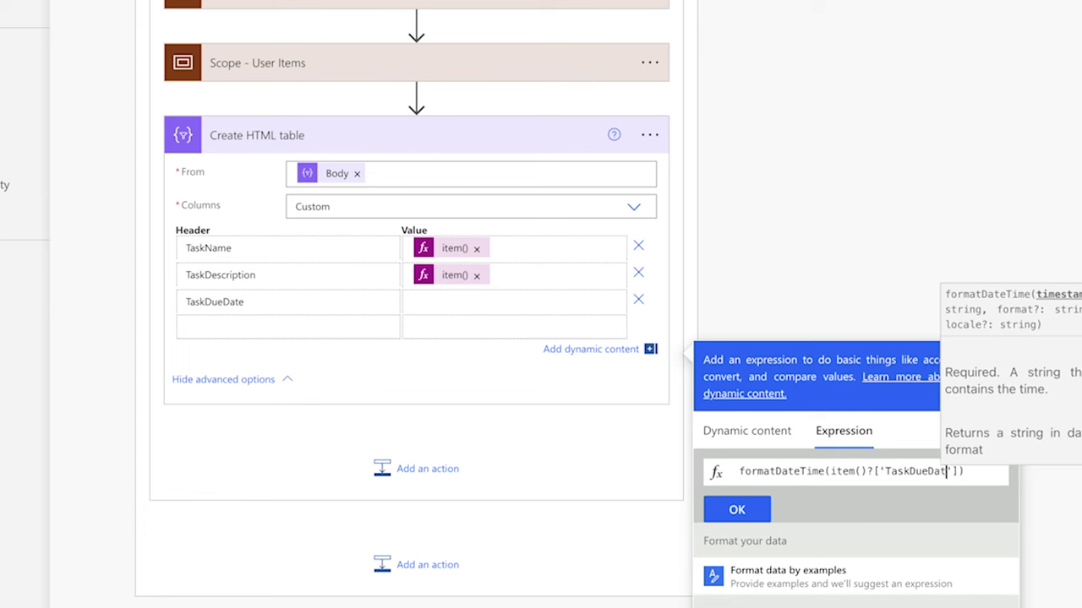
type("],")
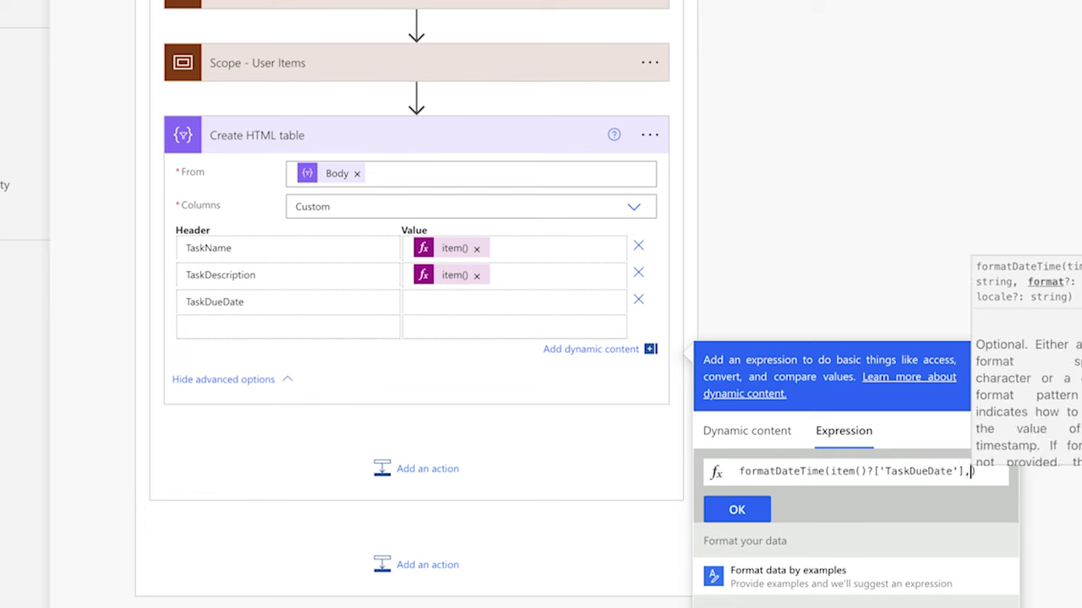
type("'")
type("dddd")
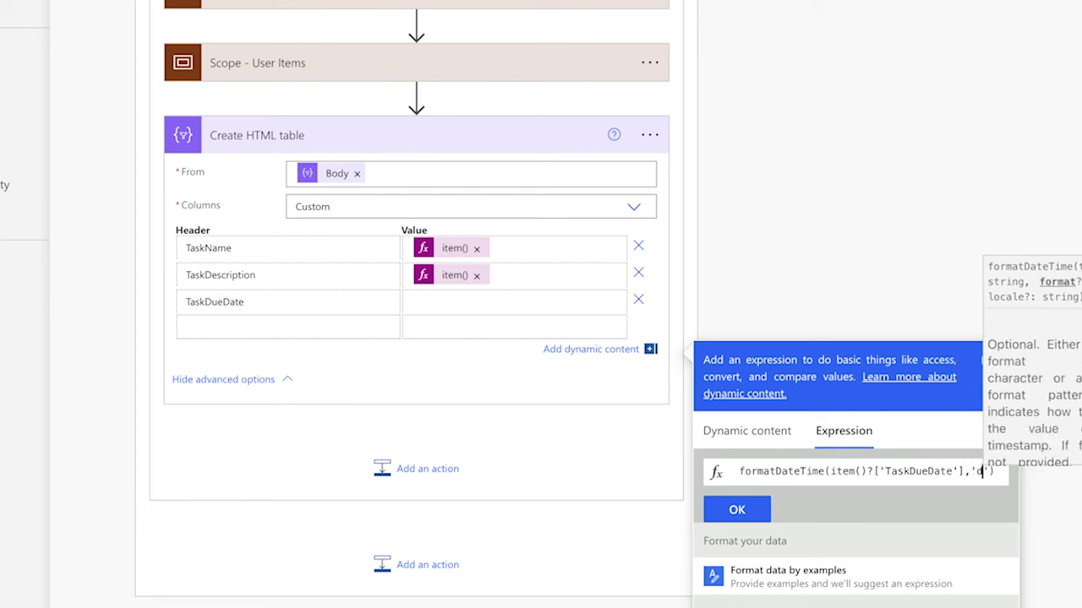
type(" MMM dd")
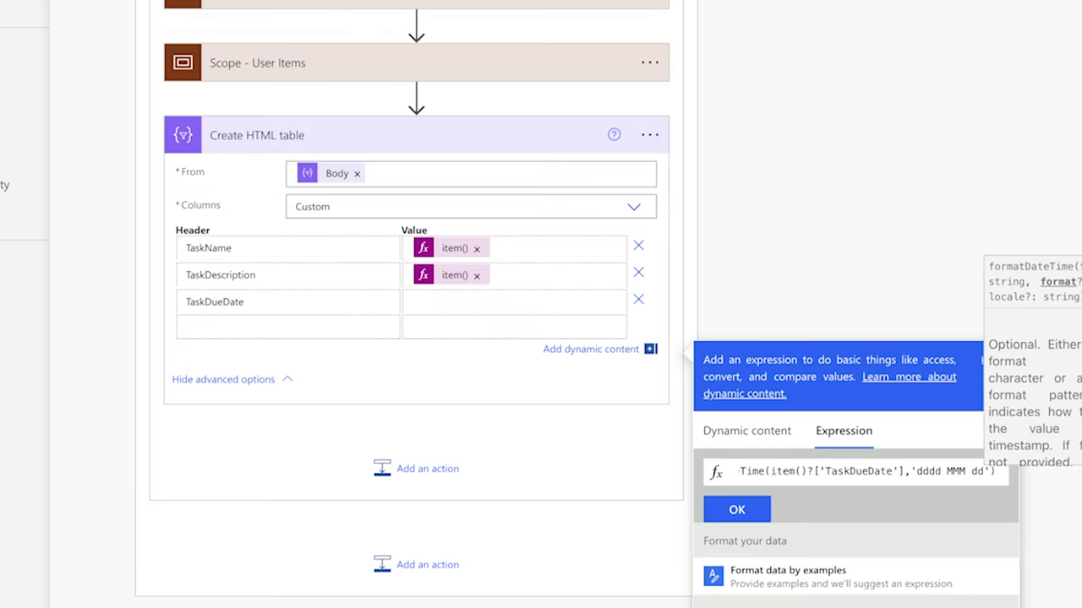
key("BackSpace")
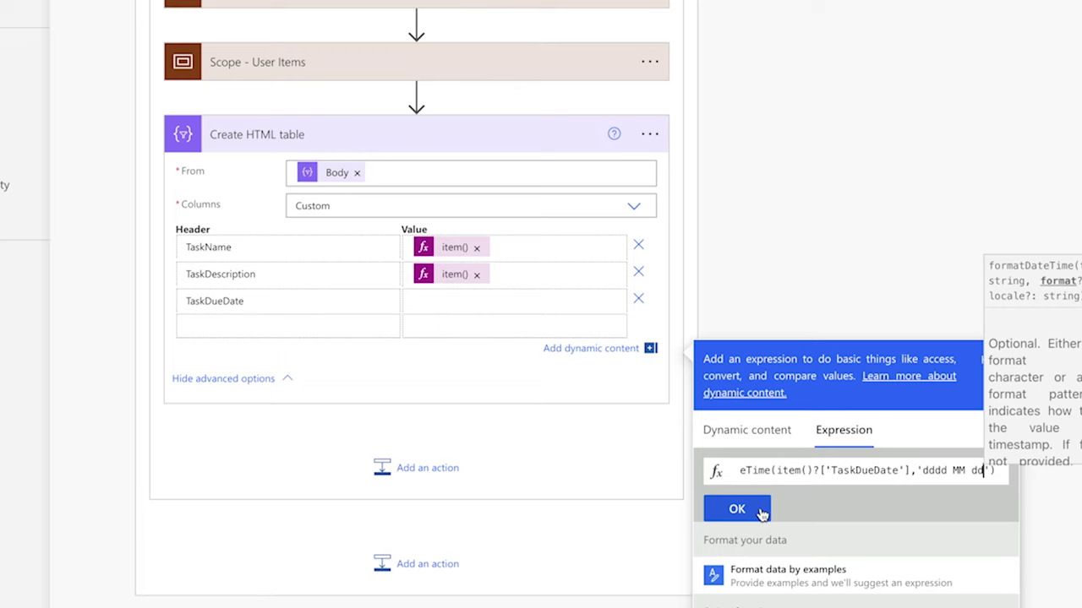
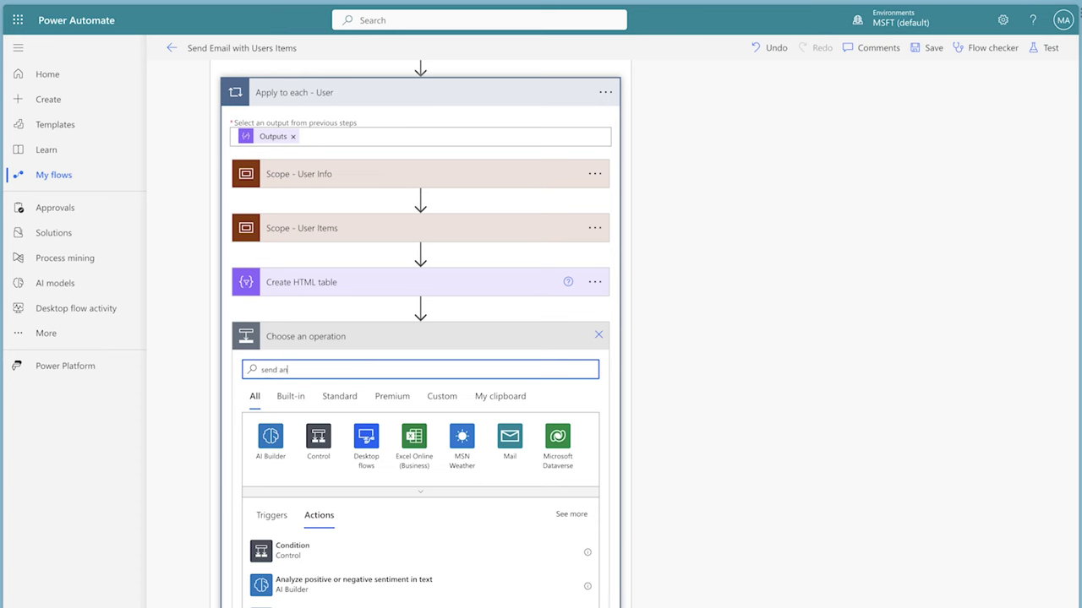
Add a Send an email (V2) action after Create HTML table and address it to the M365 Admin account.
left_click(355, 549)
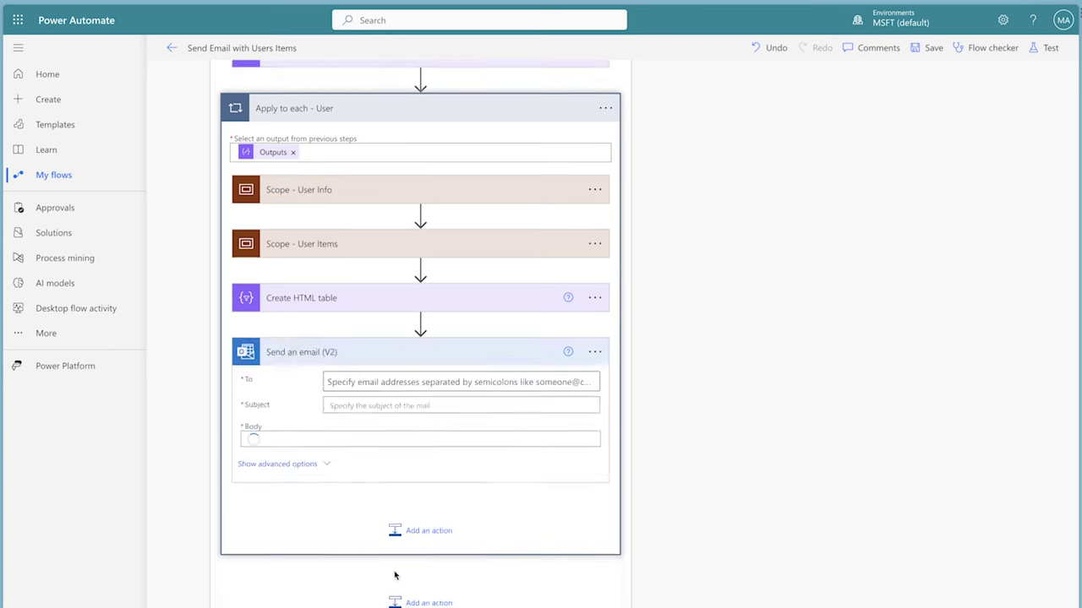
left_click(354, 362)
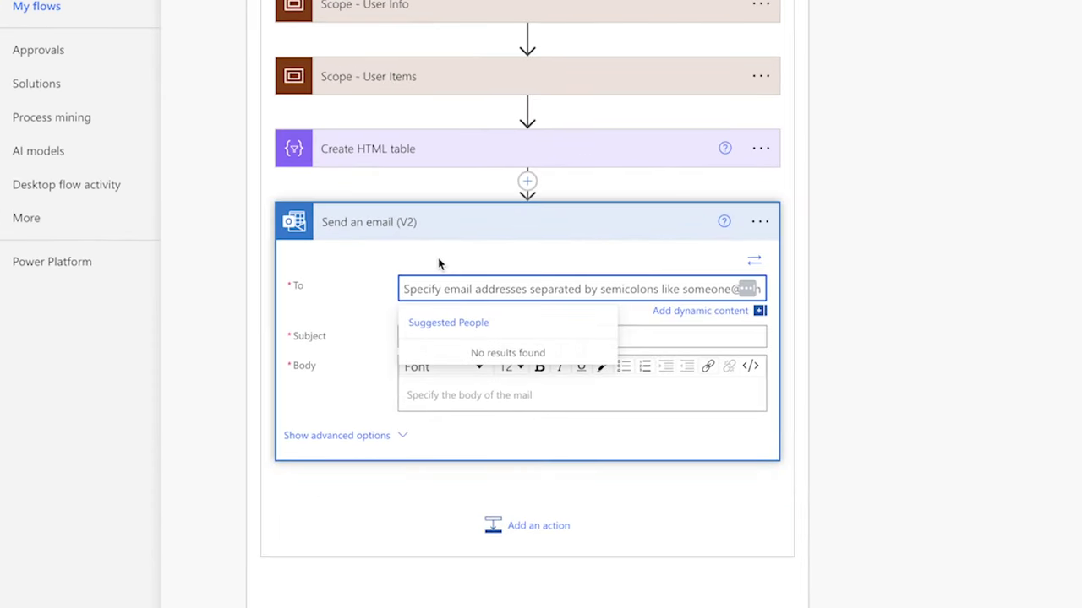
type("m365")
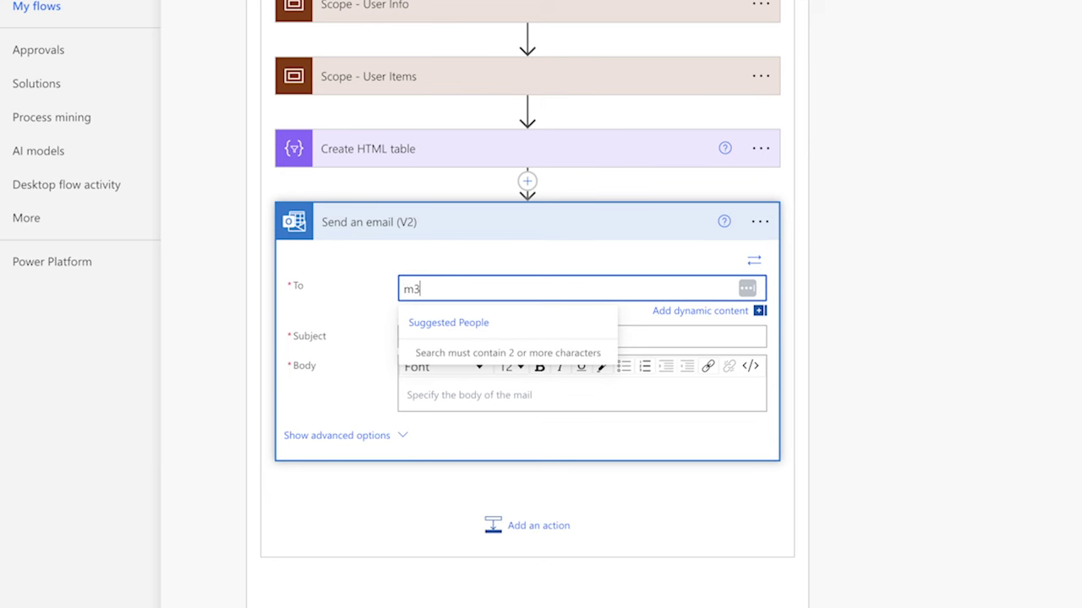
left_click(482, 360)
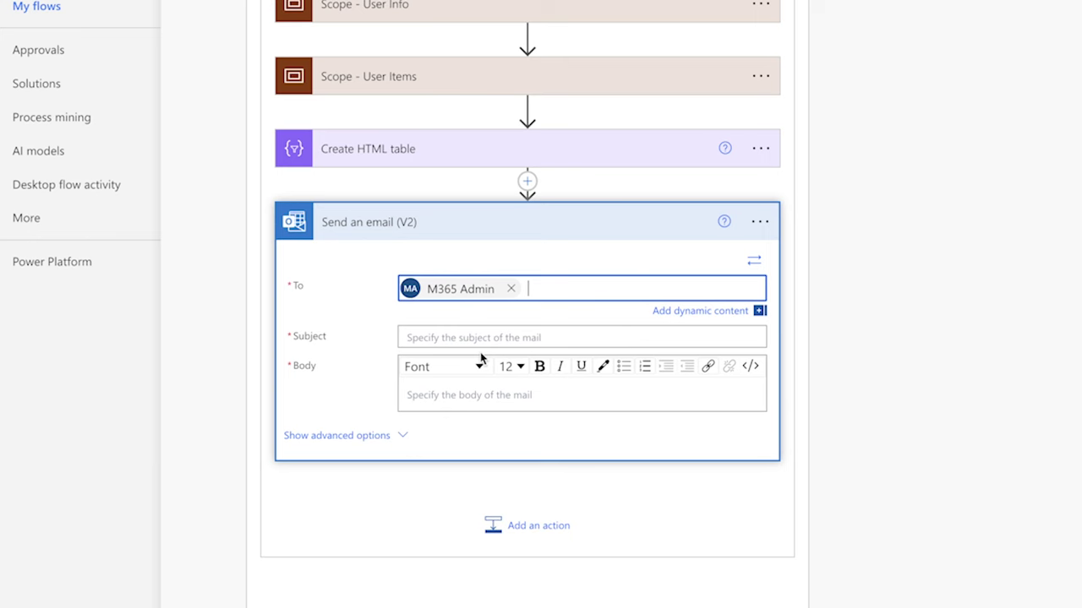
Compose the email subject from the Compose - User Item Count output, the text "Tasks Due for" and the Compose - Users Full Name output.
left_click(481, 338)
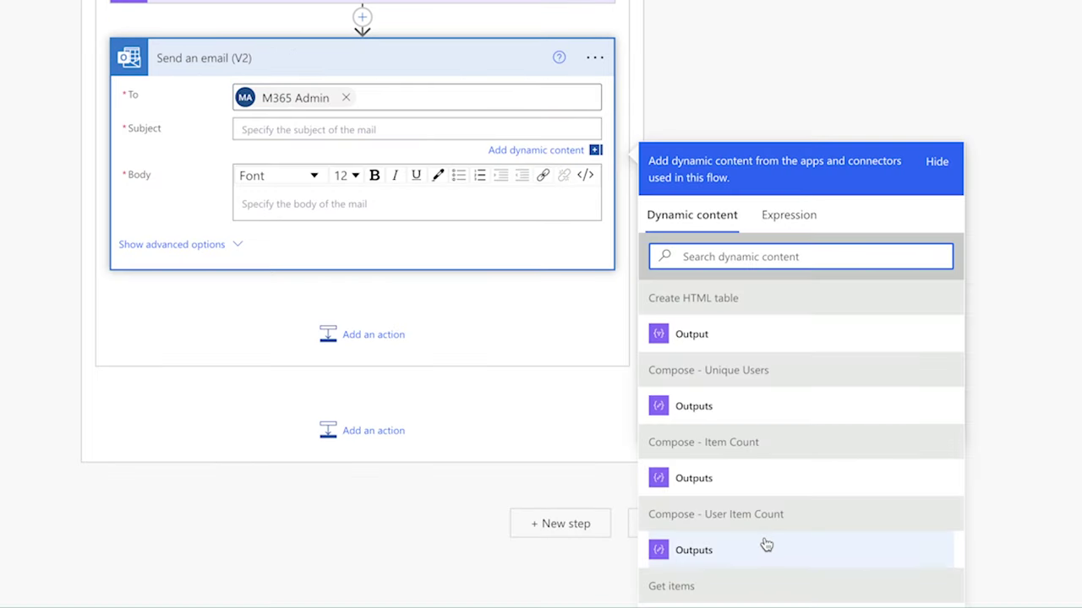
left_click(768, 543)
type("Tasks Due for")
left_click(700, 330)
type("output")
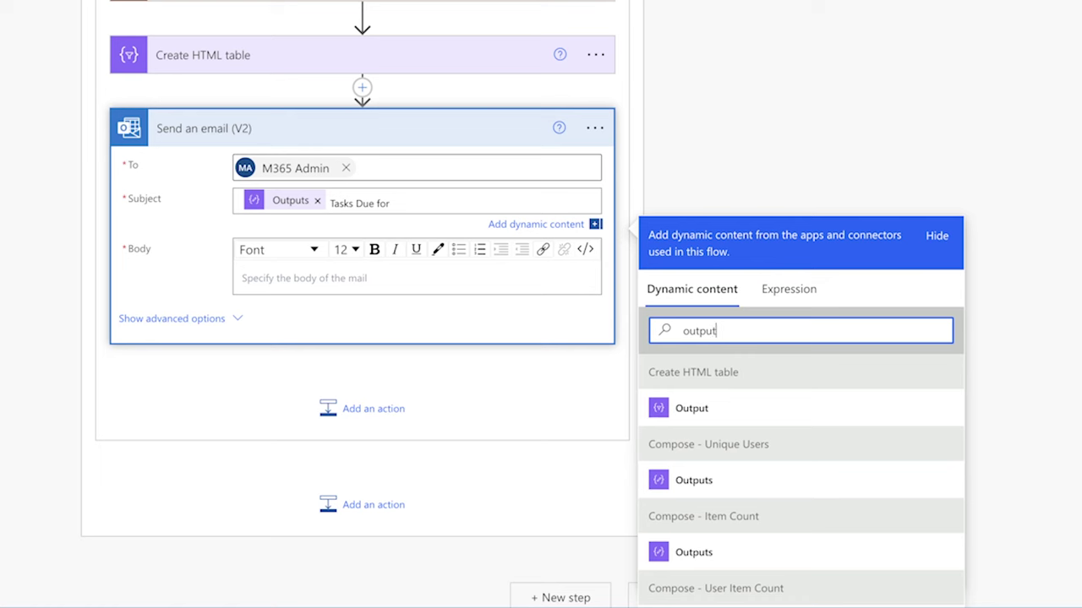
scroll(718, 428, "down", 1)
scroll(717, 428, "down", 3)
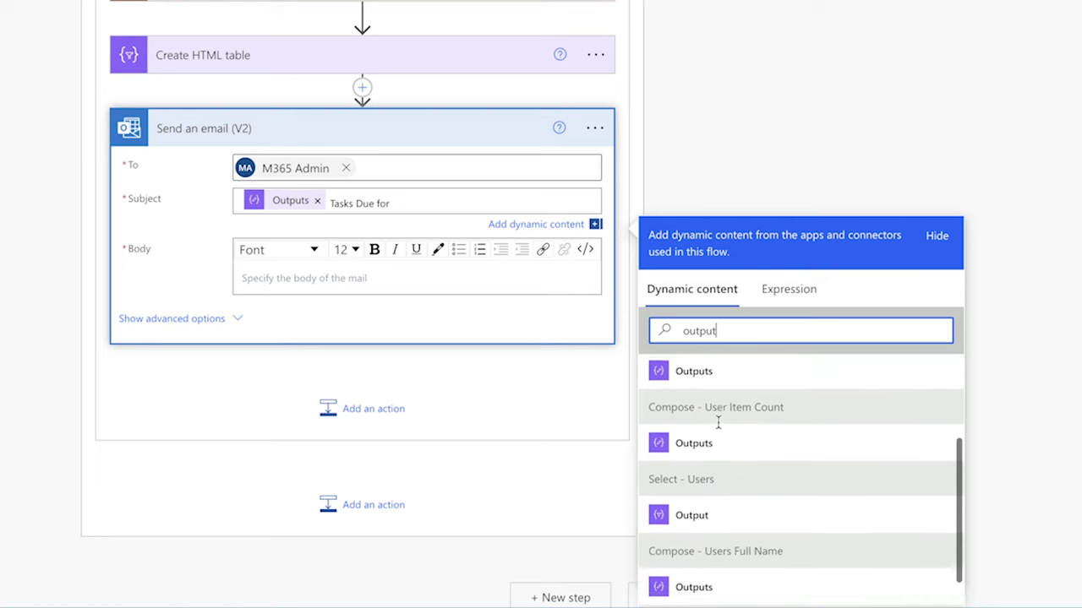
left_click(693, 436)
Start the email body with a bold line "Email will be sent to:" followed by the Compose - Users Email Address output.
left_click(271, 279)
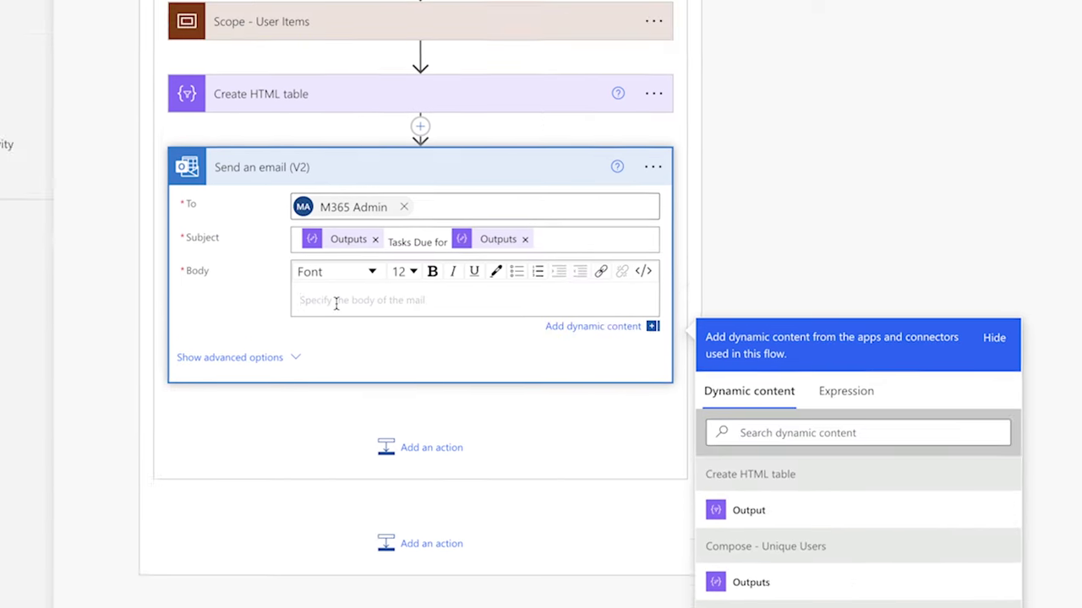
type("Email will be sent to:")
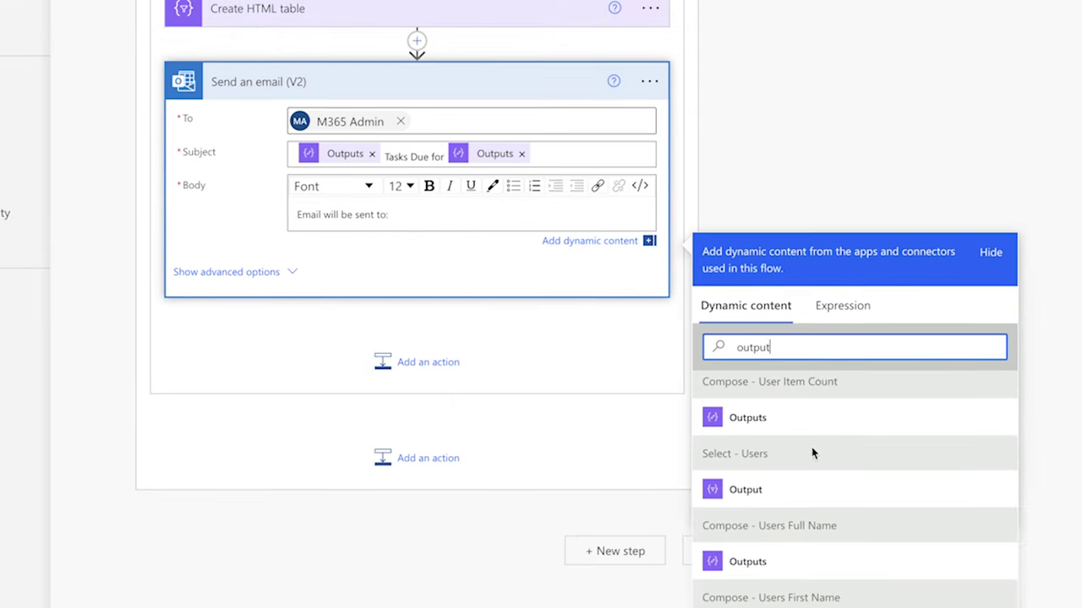
scroll(812, 447, "down", 3)
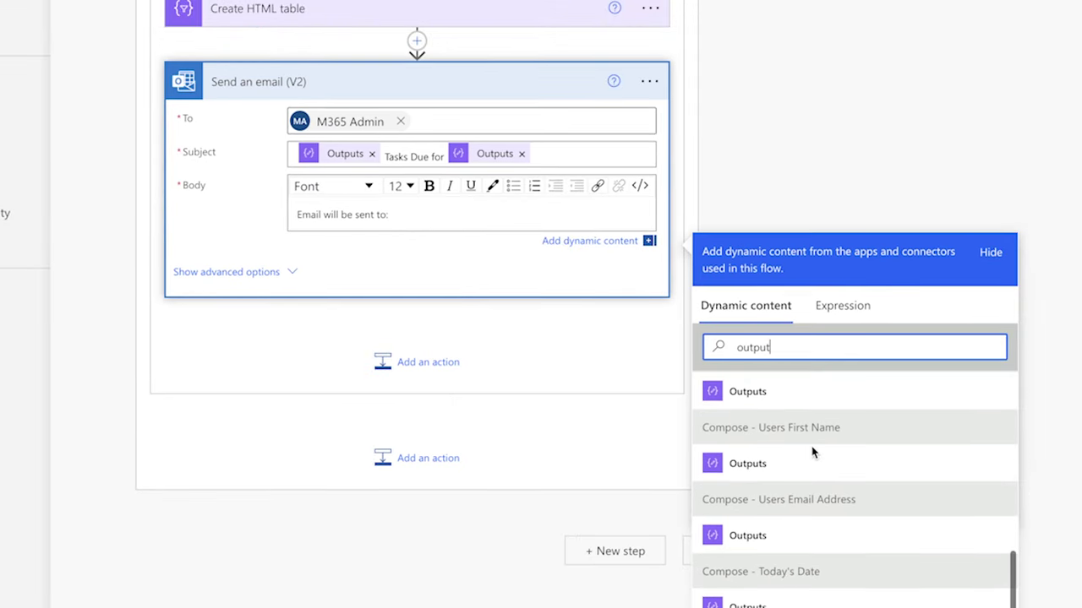
left_click(785, 536)
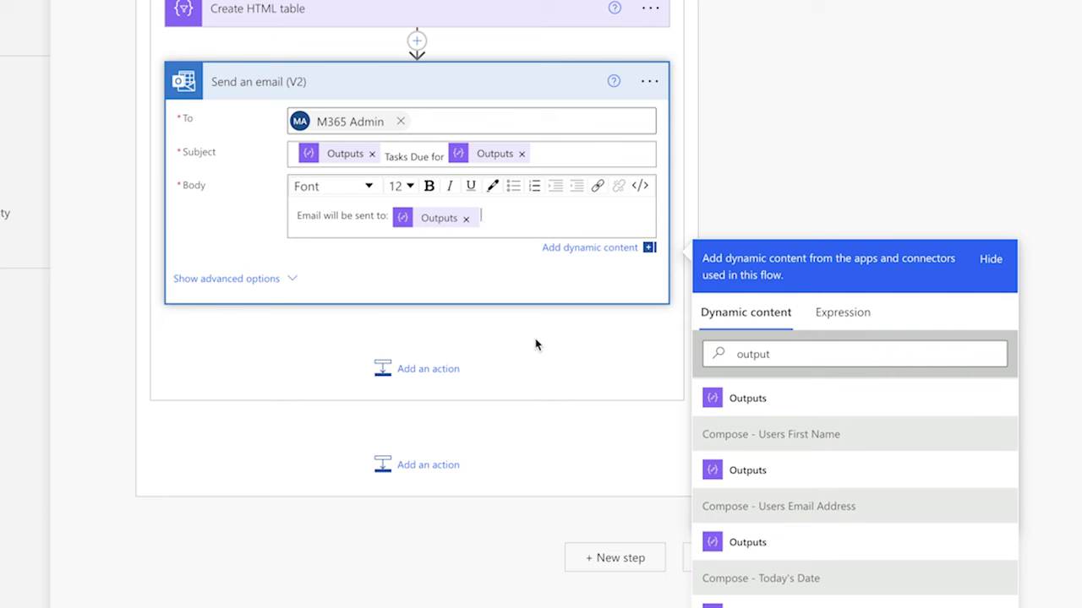
triple_click(485, 214)
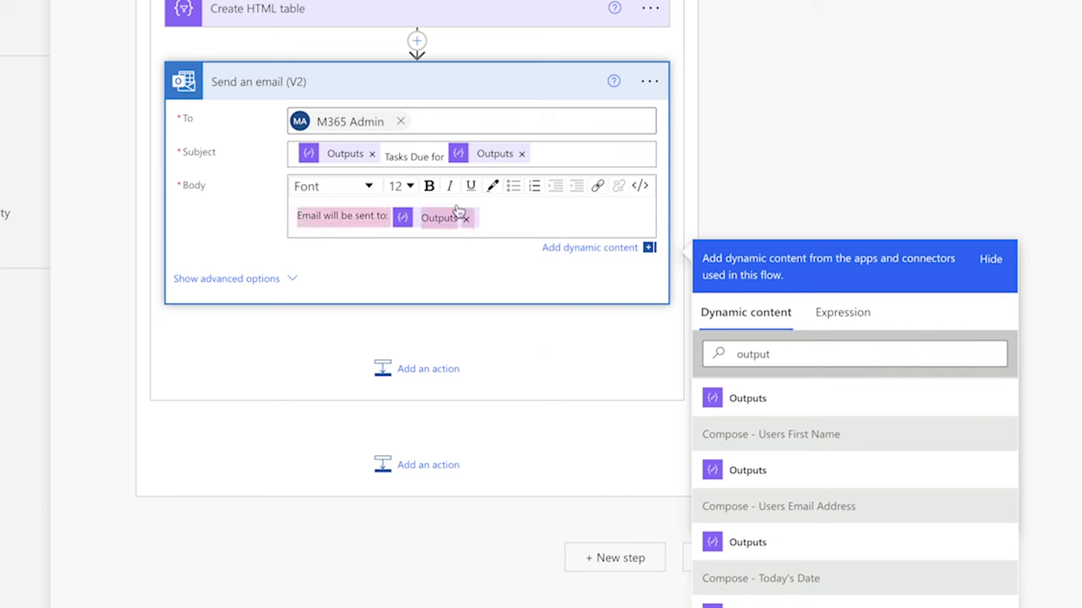
left_click(429, 185)
left_click(536, 218)
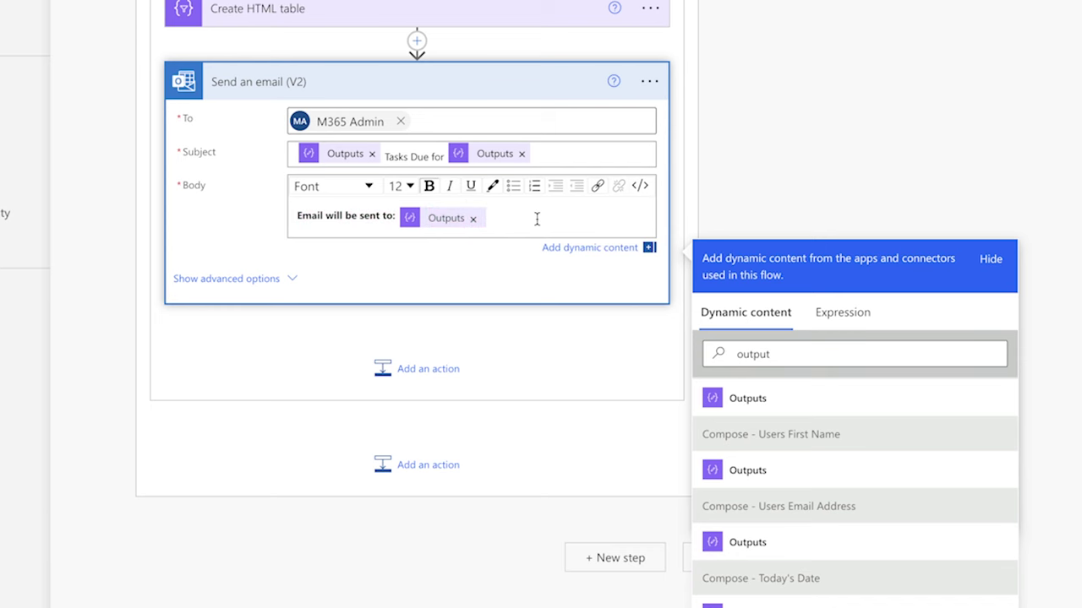
Add the line "****Automated Email****" below the recipient line in the email body.
key("Return")
type("****Automated Email****")
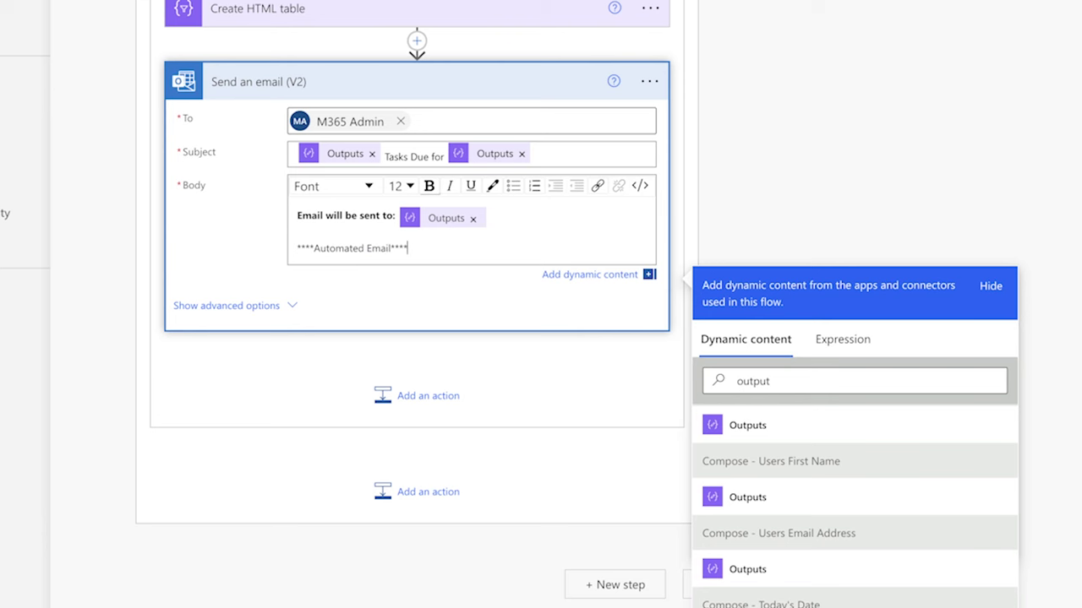
key("Return")
key("Return")
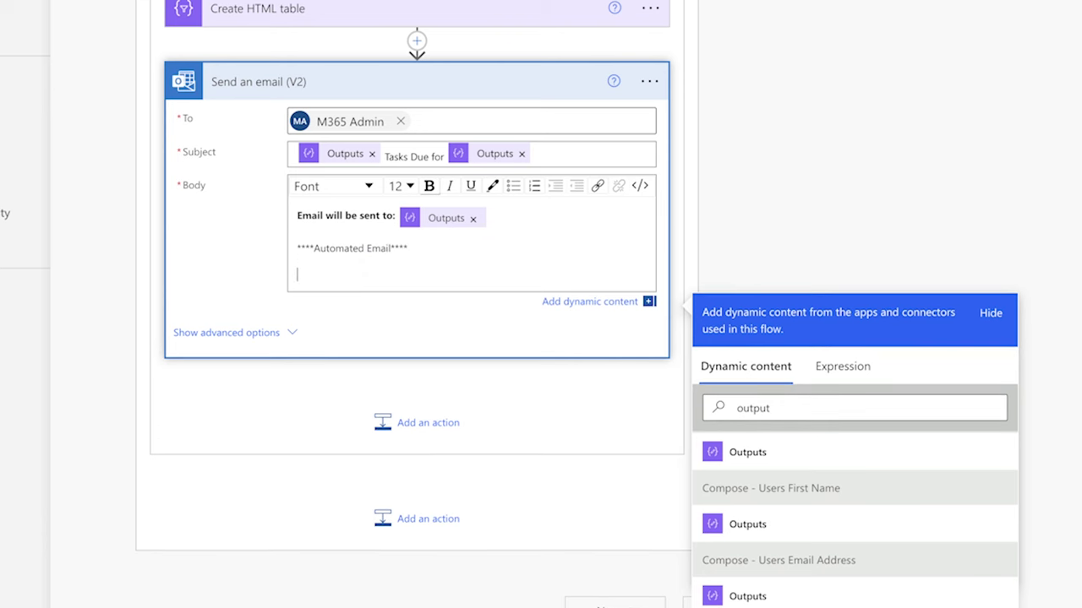
Add the greeting "Hi" with the Compose - Users First Name output and a comma, followed by the line "These tasks are due this week:".
type("Hi")
left_click(898, 520)
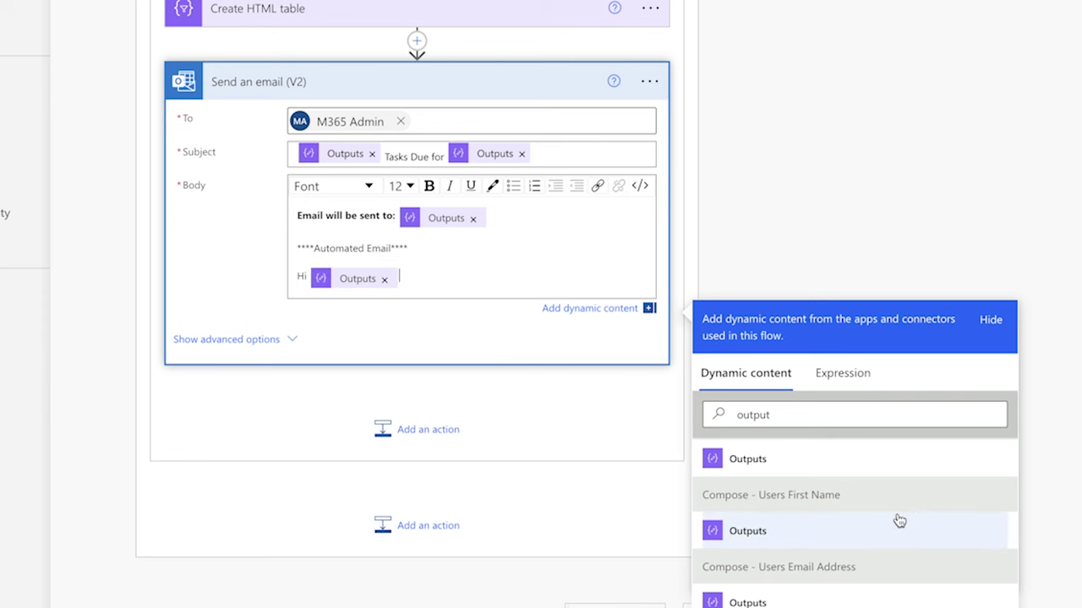
type(",")
key("Return")
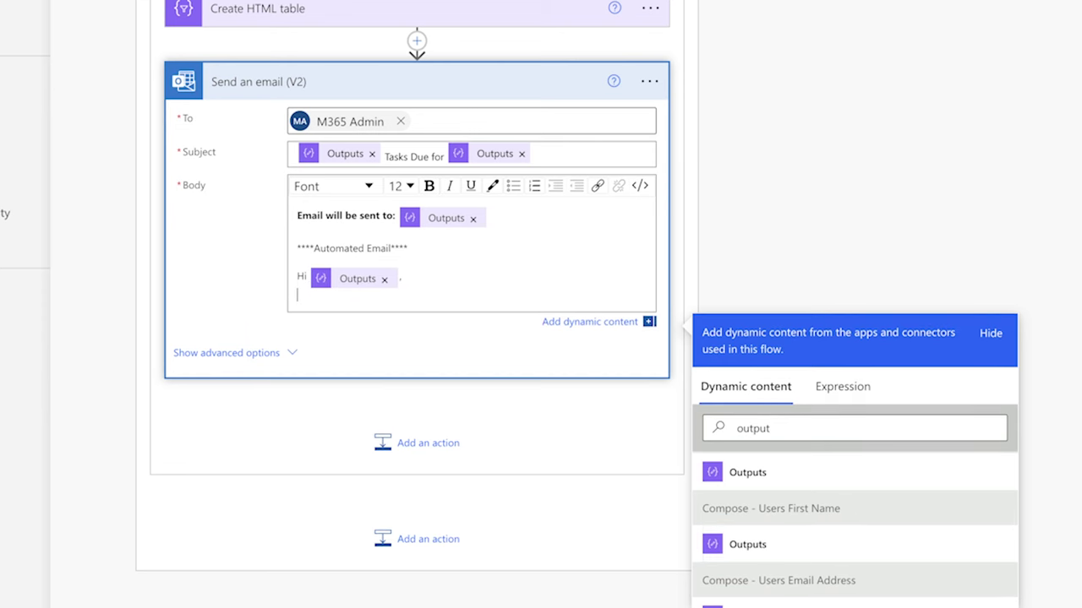
type("These tasks are due this week")
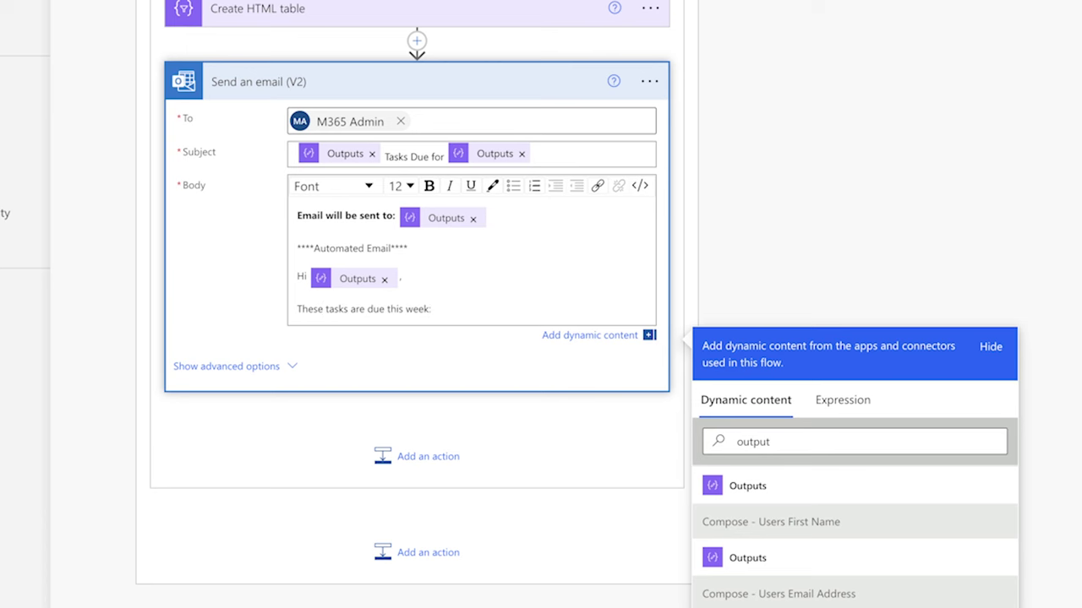
Insert the Create HTML table output below "These tasks are due this week:" and end the email body with "Thank you.".
type(":")
key("Return")
scroll(861, 429, "down", 2)
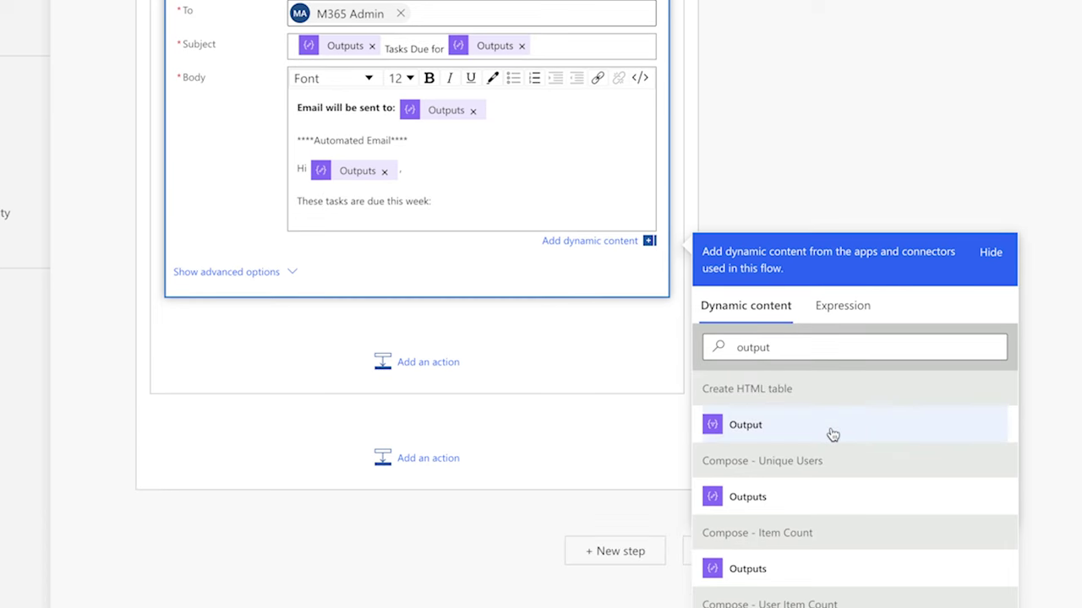
left_click(832, 434)
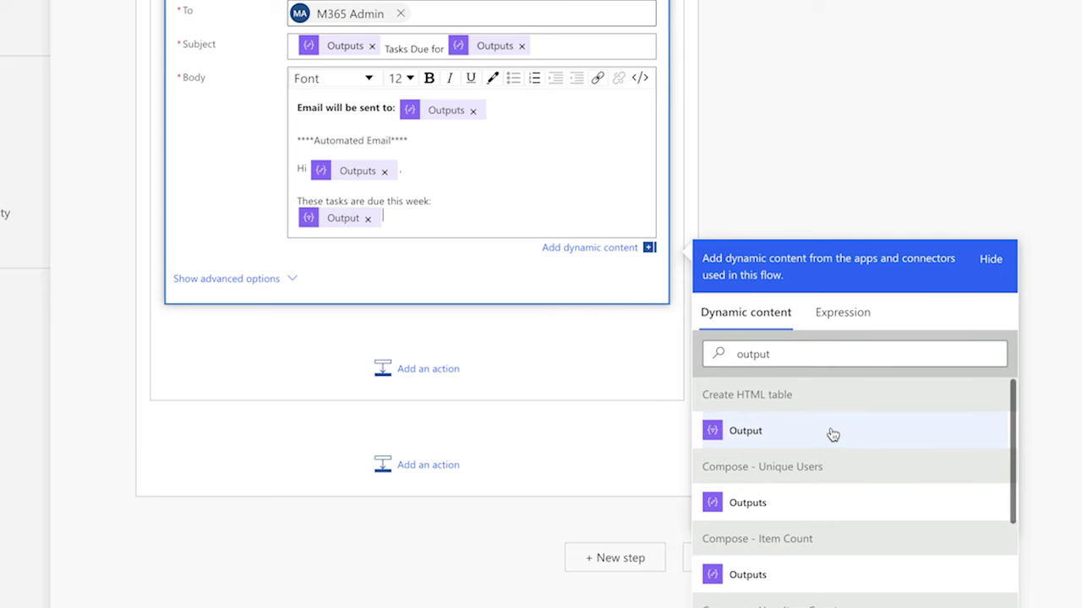
key("Return")
type("Thank you.")
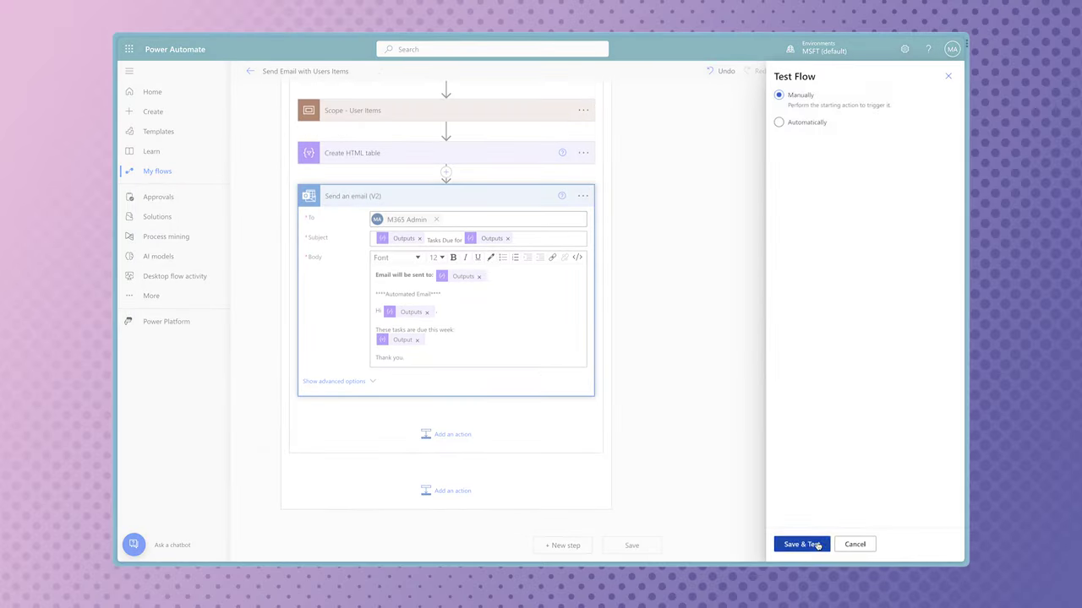
Save the flow, run it as a manual test, and review the received task emails in Outlook.
left_click(813, 544)
left_click(944, 140)
left_click(900, 161)
left_click(831, 192)
left_click(828, 544)
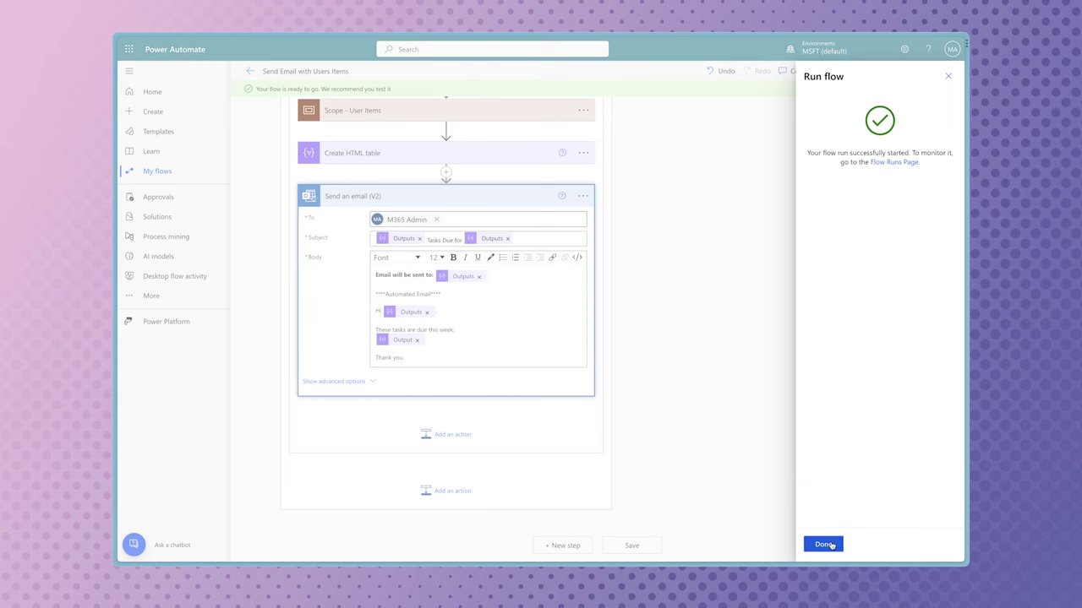
left_click(823, 544)
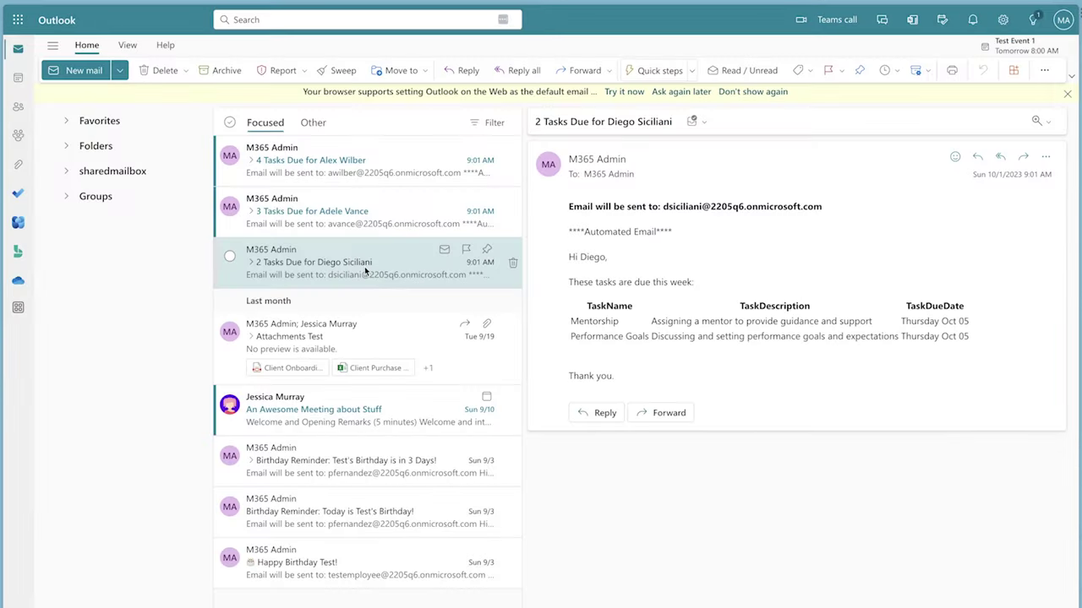
key("Up")
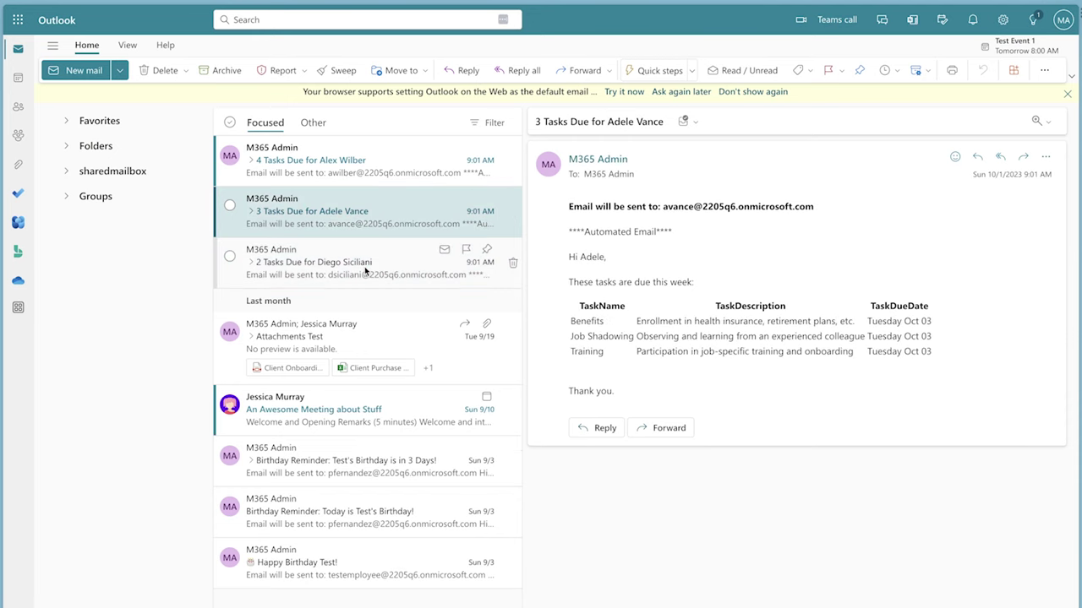
key("Up")
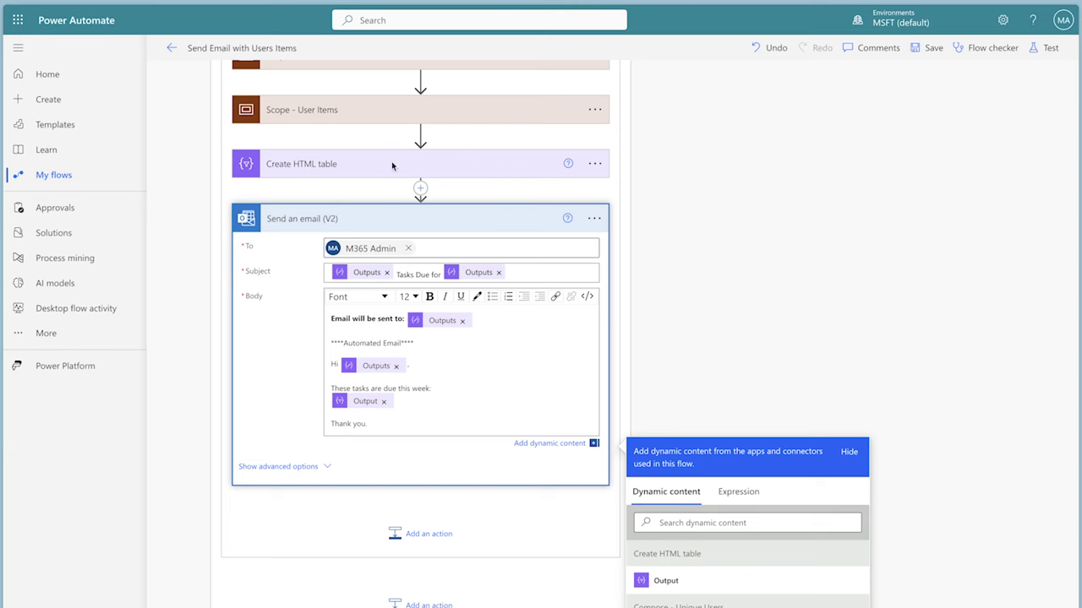
In Power Automate, add a Compose action named "Compose - HTML Table Styled" between Create HTML table and Send an email (V2).
left_click(420, 187)
left_click(411, 207)
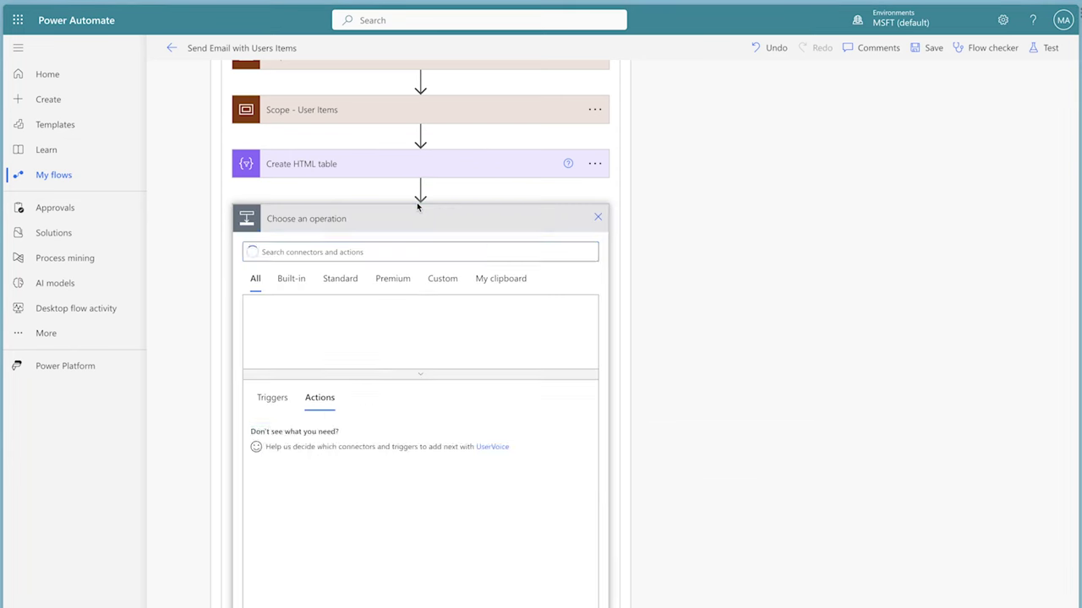
type("Compose")
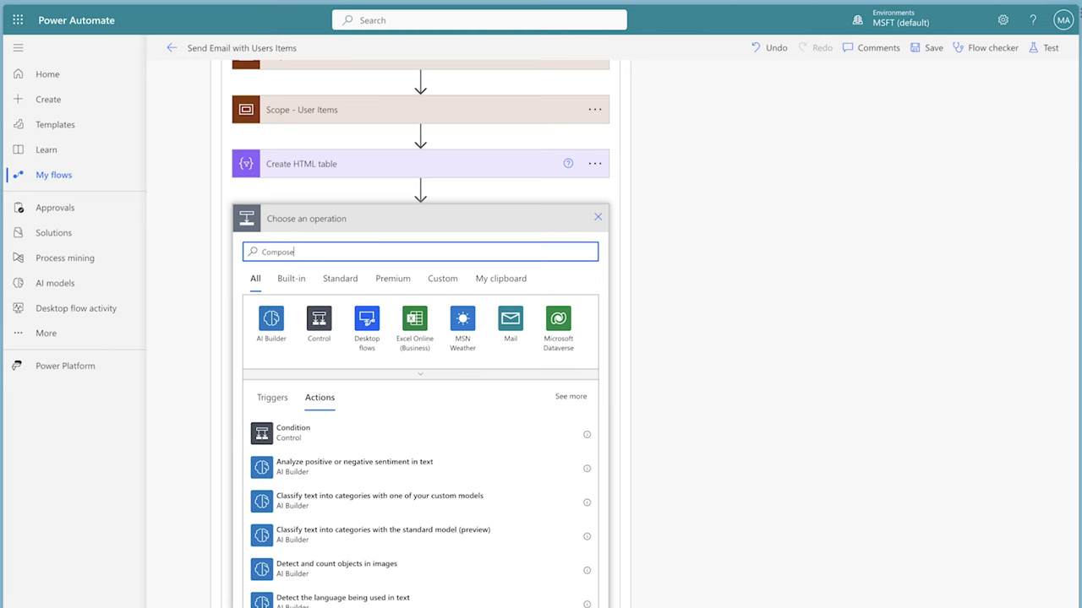
left_click(398, 430)
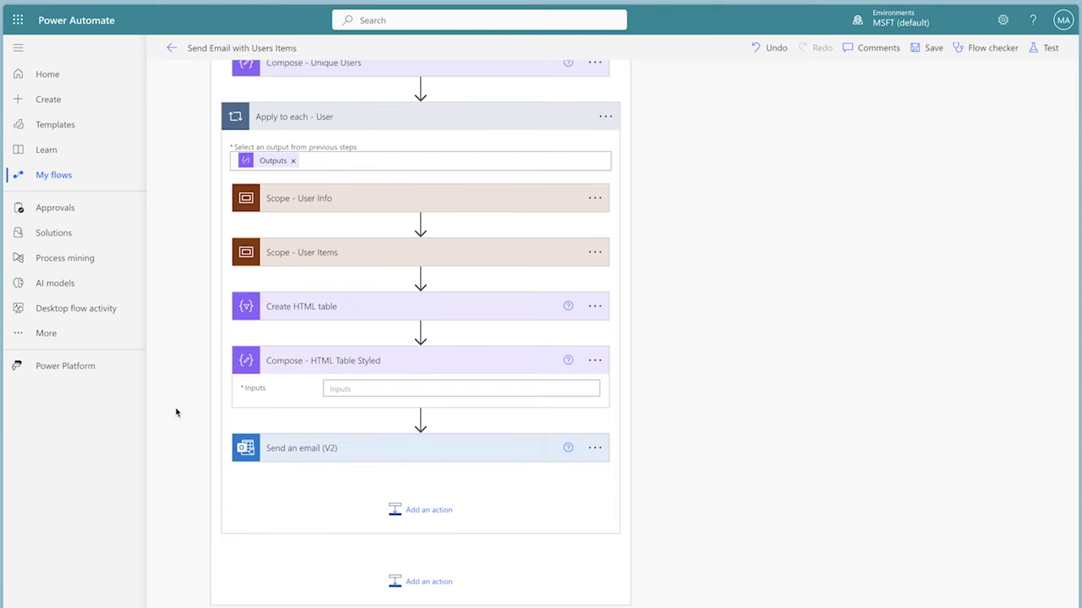
Fill Compose - HTML Table Styled with the CSS style block for table, th and td, followed by the Create HTML table output.
left_click(359, 389)
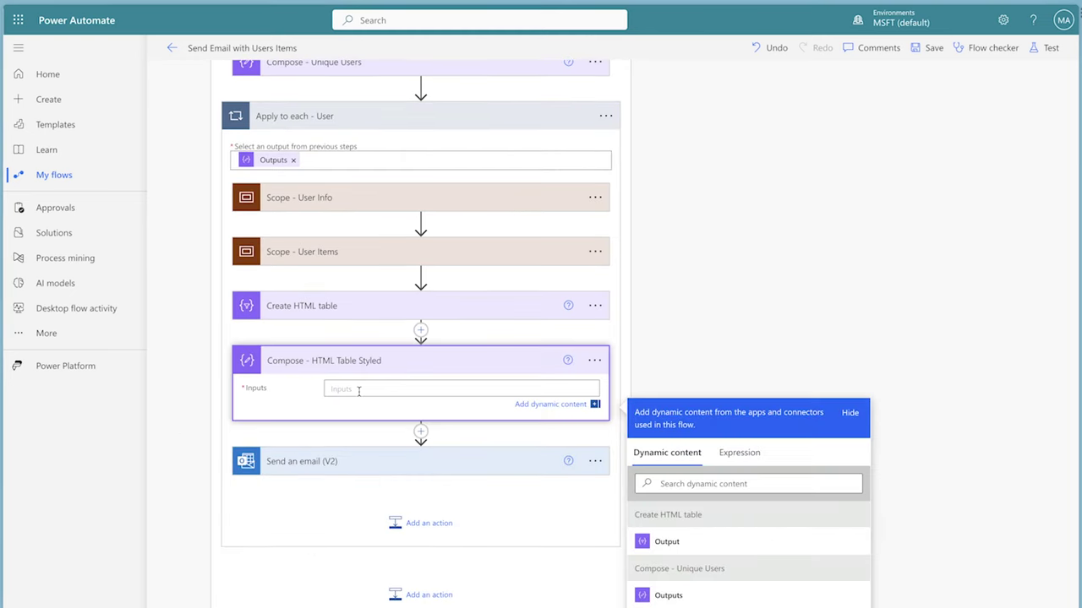
type("<style> table {   width: 100%;   border-collapse: collapse; } th, td {   padding: 8px;   text-align: left; } th {   background-color: #f2f2f2; /* Light grey background for headers */   font-weight: bold;   color: #333; /* Darker text for headers */ } </style>")
scroll(358, 390, "down", 3)
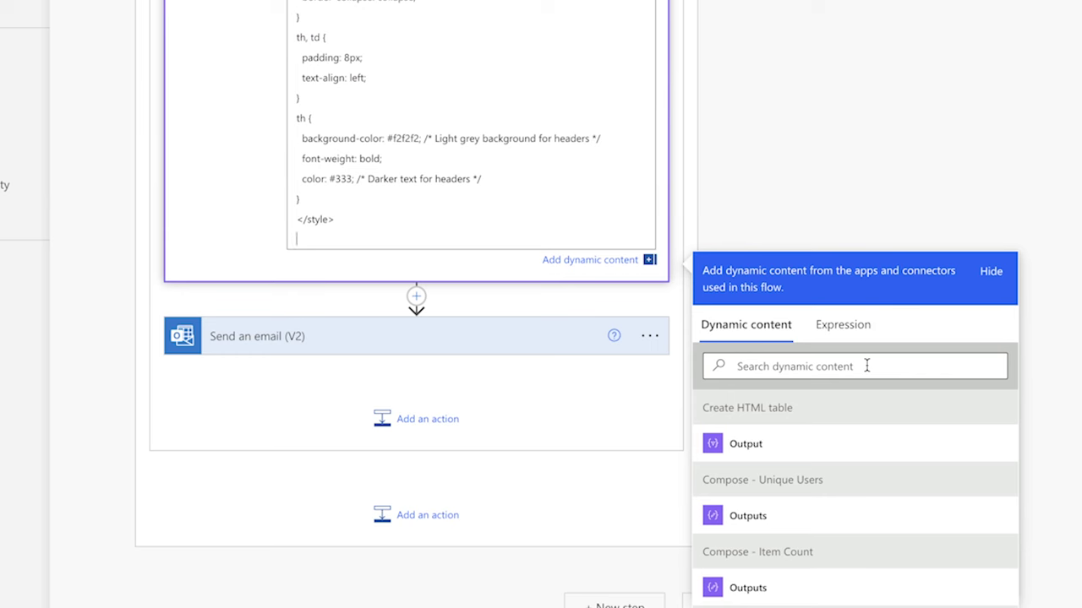
left_click(812, 438)
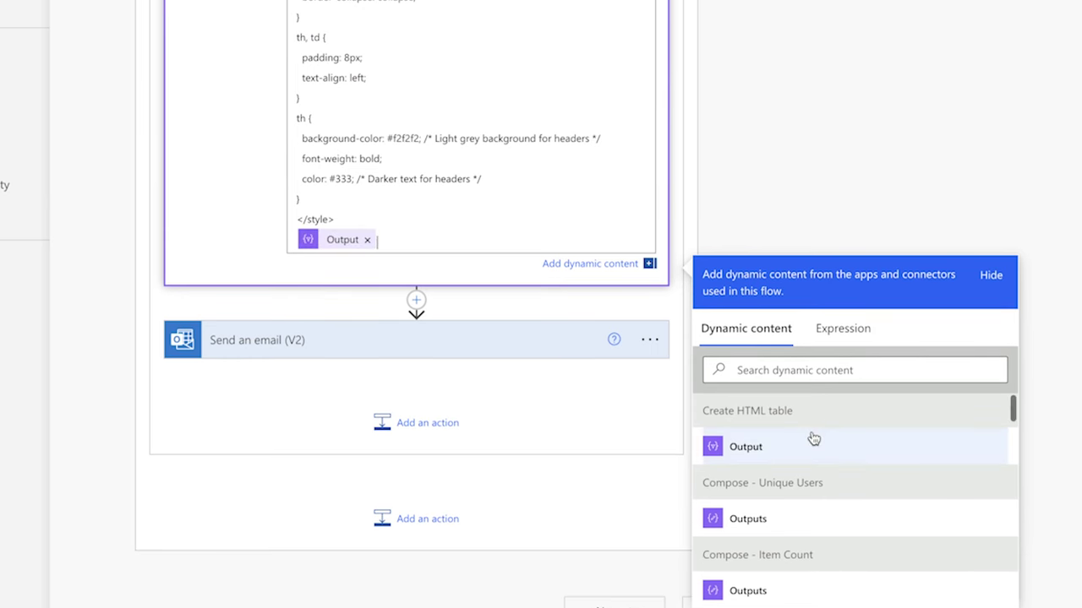
Replace the Create HTML table output in the email body with the Compose - HTML Table Styled output.
left_click(386, 342)
scroll(406, 348, "down", 3)
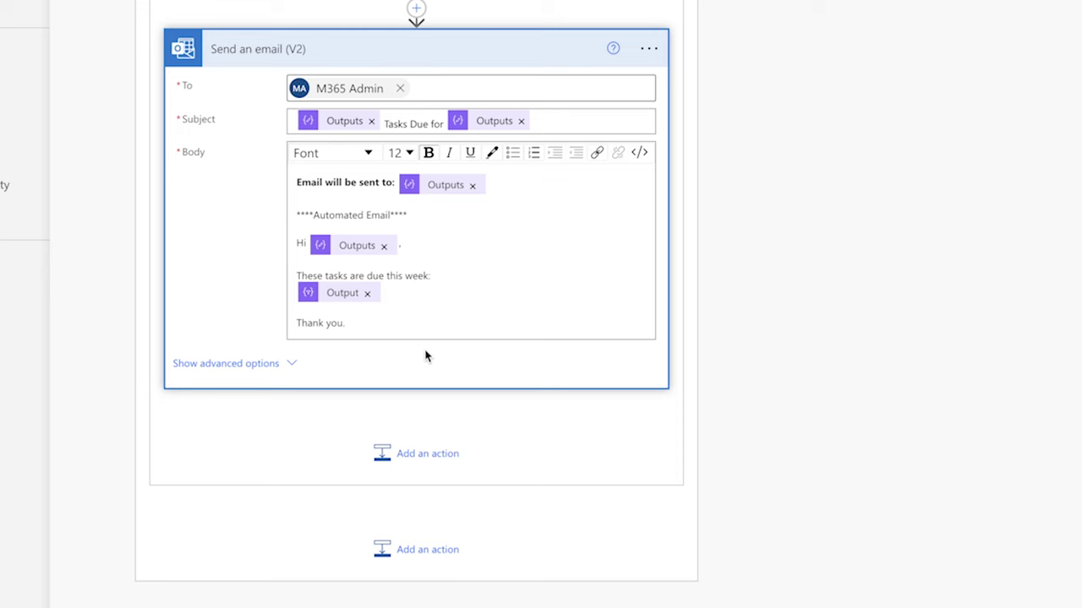
left_click(367, 294)
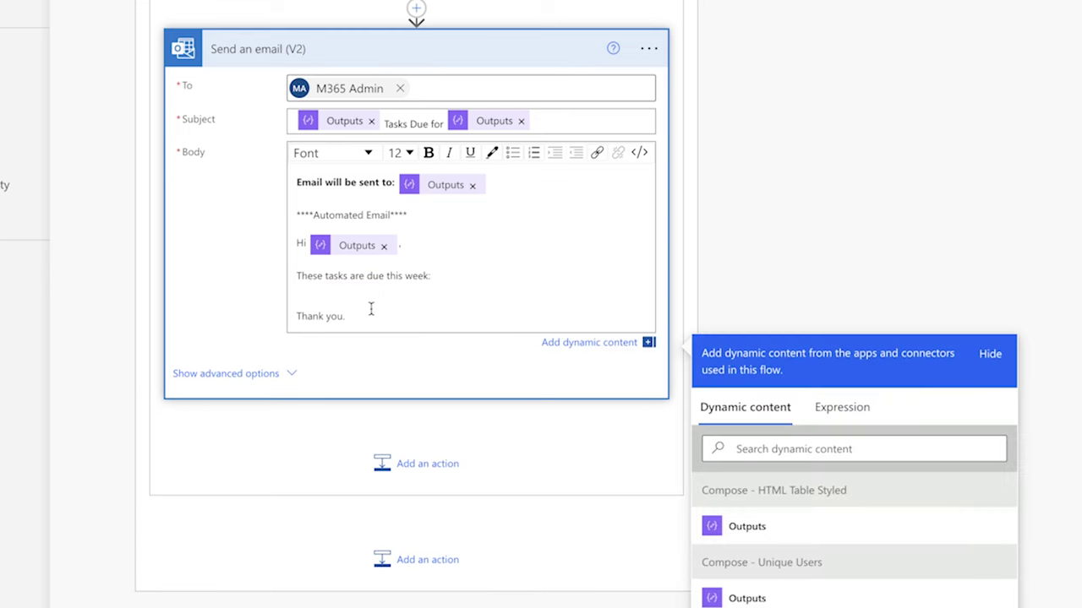
left_click(797, 529)
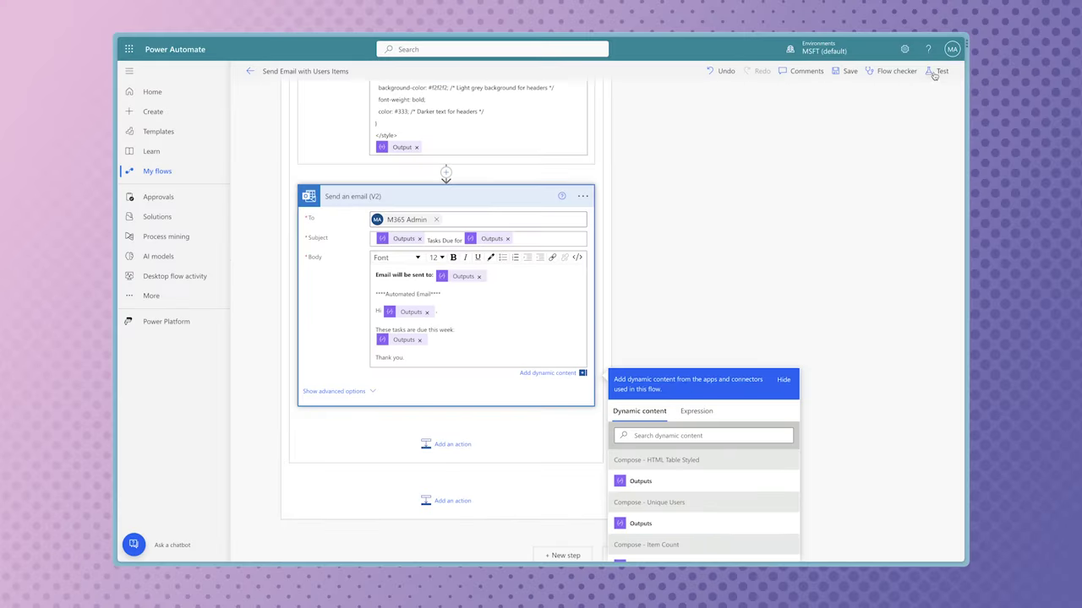
Save the flow with the styled table and run another manual test.
left_click(936, 71)
left_click(798, 546)
left_click(900, 169)
left_click(834, 191)
left_click(827, 544)
left_click(821, 543)
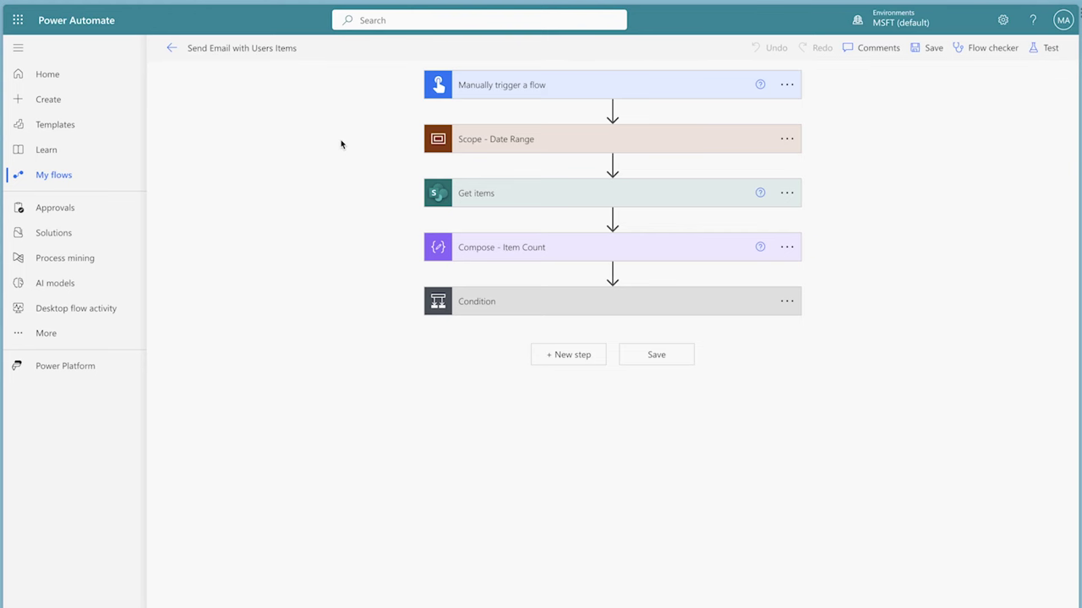
Add an Initialize variable action named "init varTaskList" above the Condition, with variable name varTaskList and type String.
left_click(612, 272)
left_click(625, 290)
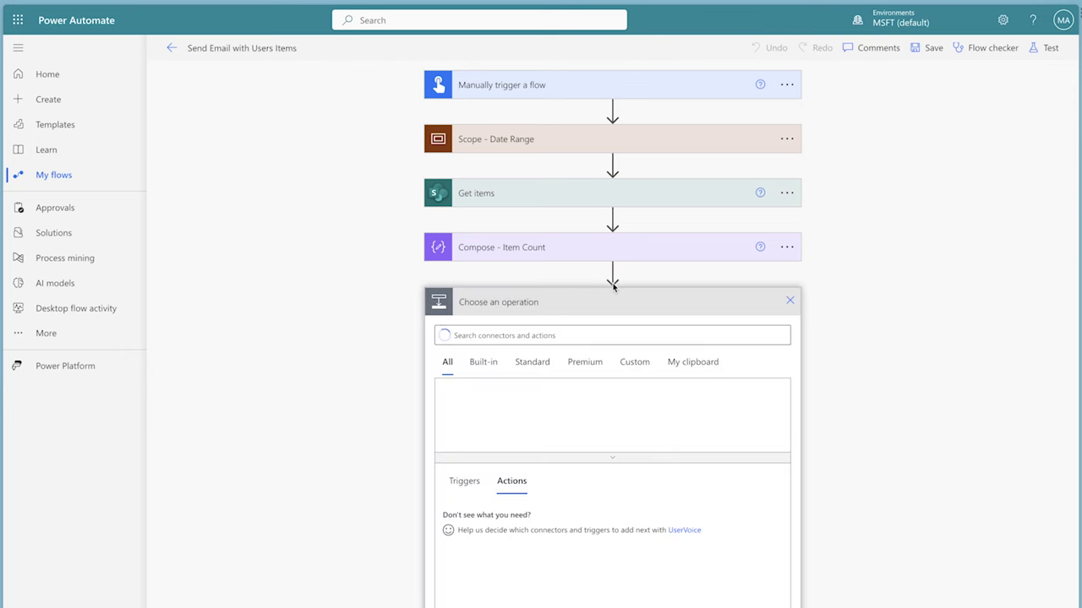
type("initialize variable")
left_click(671, 545)
type("v")
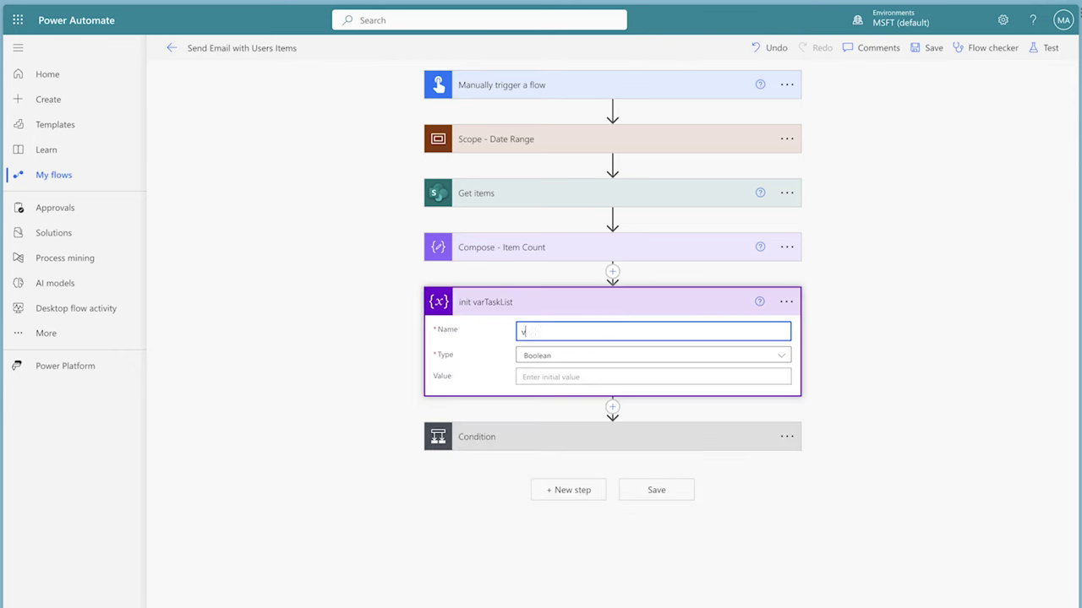
type("arTaskList")
left_click(703, 358)
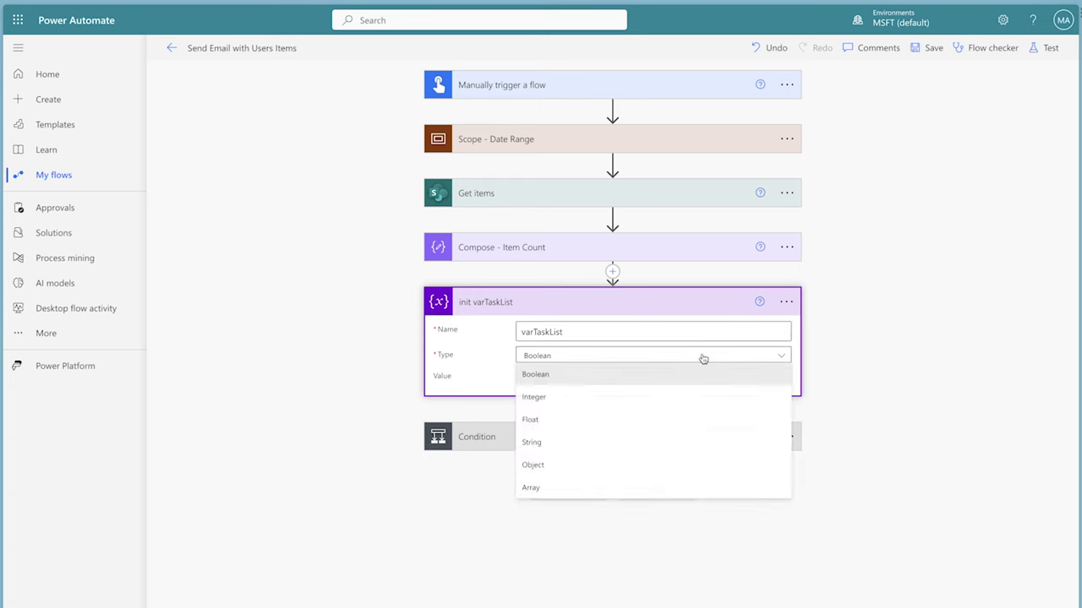
left_click(705, 443)
Delete the Create HTML table and Compose - HTML Table Styled actions from the Apply to each - User loop.
left_click(679, 436)
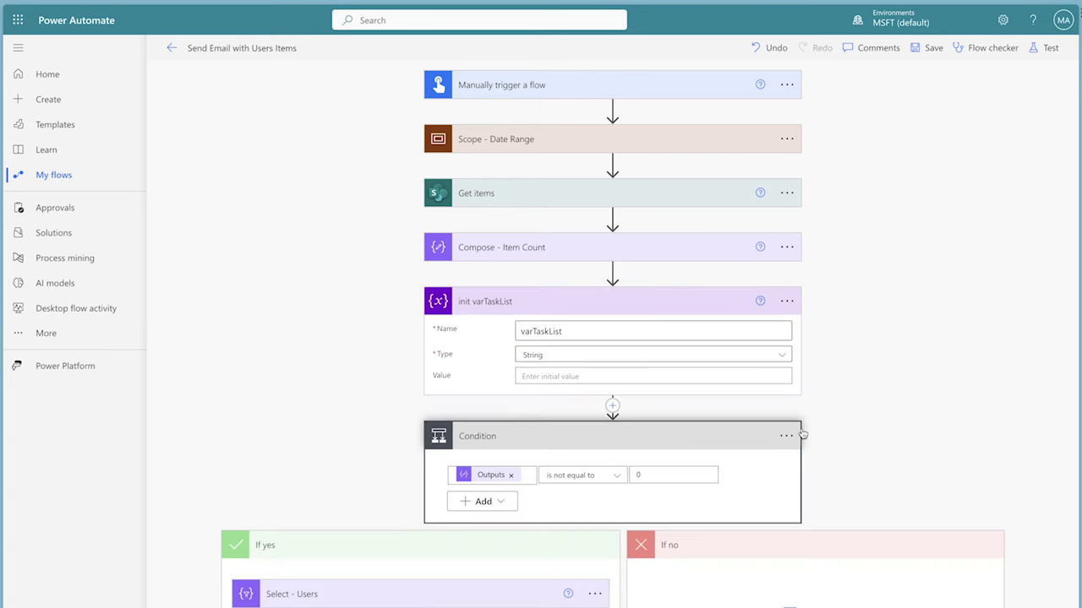
scroll(760, 448, "down", 2)
left_click(422, 519)
scroll(599, 345, "down", 4)
left_click(595, 338)
left_click(698, 517)
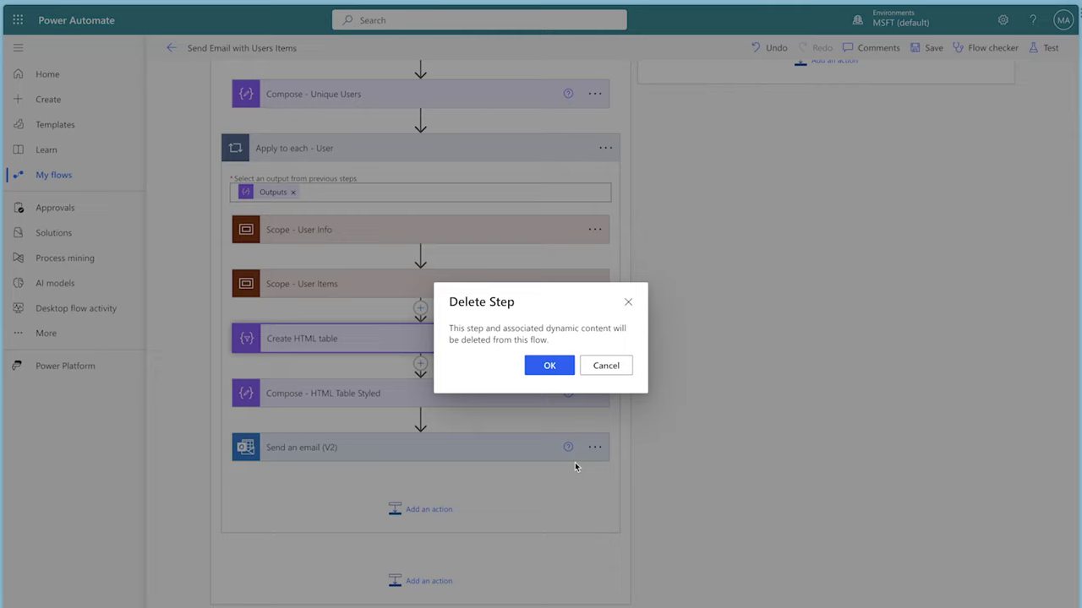
left_click(550, 370)
left_click(594, 393)
left_click(647, 573)
left_click(549, 372)
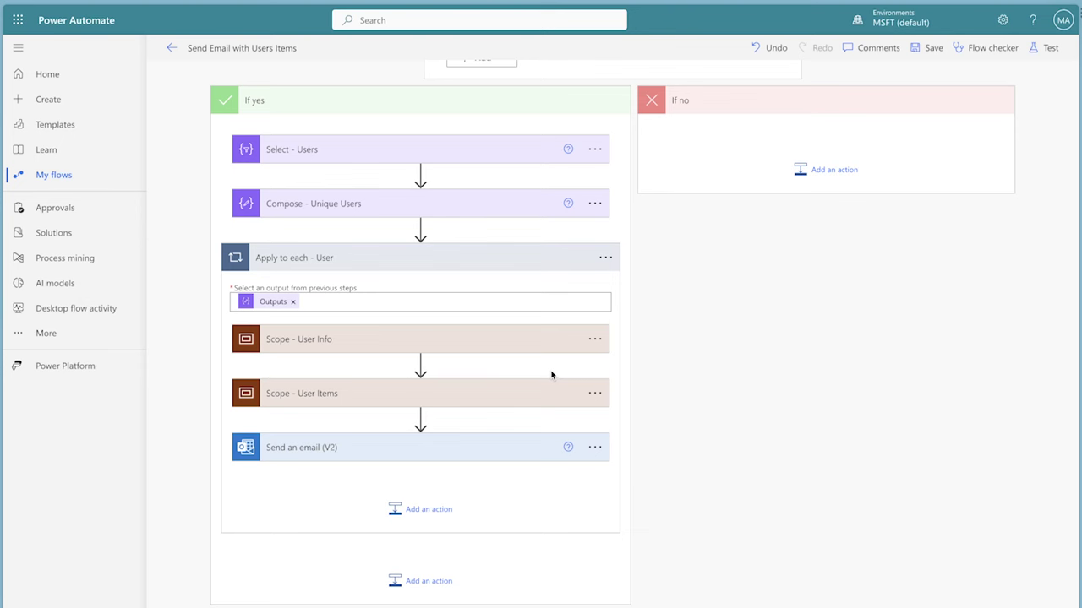
Delete the Send an email (V2) action from the Apply to each - User loop.
left_click(594, 447)
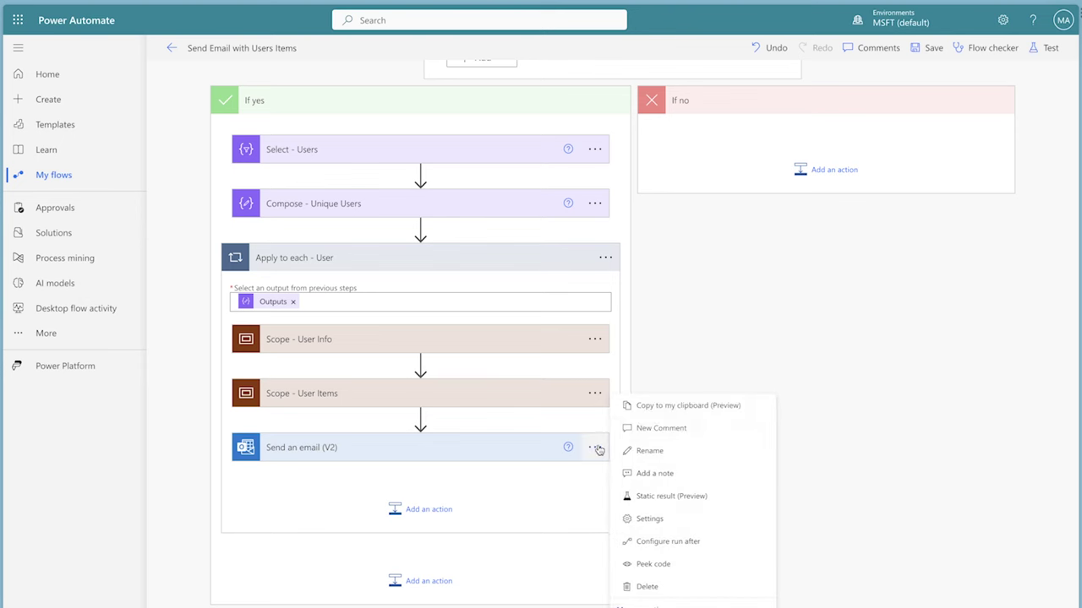
left_click(591, 450)
left_click(594, 449)
left_click(700, 589)
left_click(545, 366)
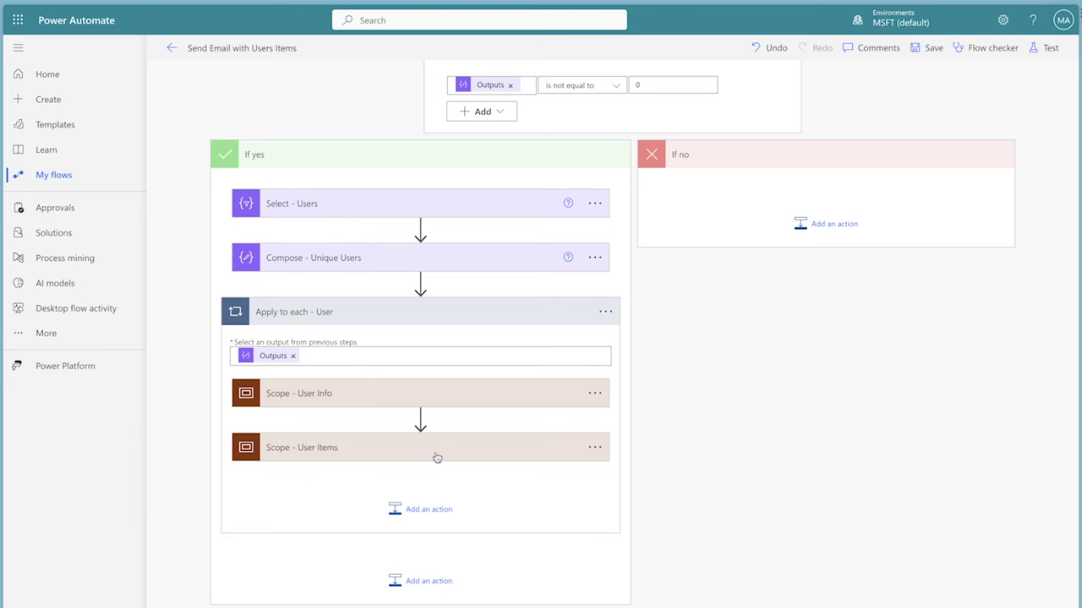
Add a loop named "Apply to each - User Item" at the end of Scope - User Items, iterating over the Filter array - User Items Body.
left_click(437, 456)
left_click(428, 440)
type("apply")
scroll(439, 456, "down", 3)
left_click(459, 471)
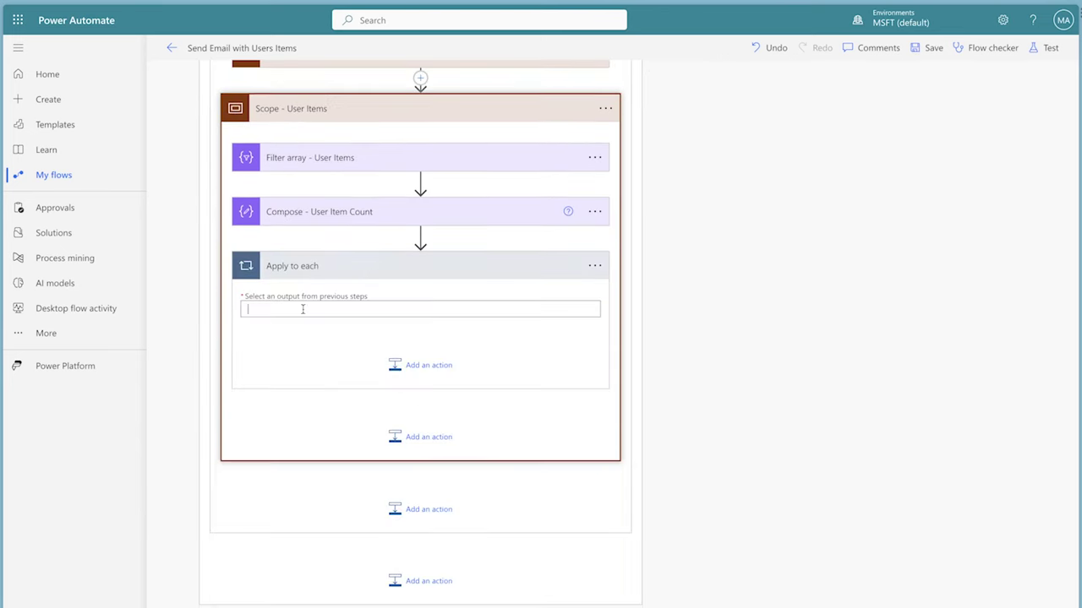
left_click(687, 406)
type("body")
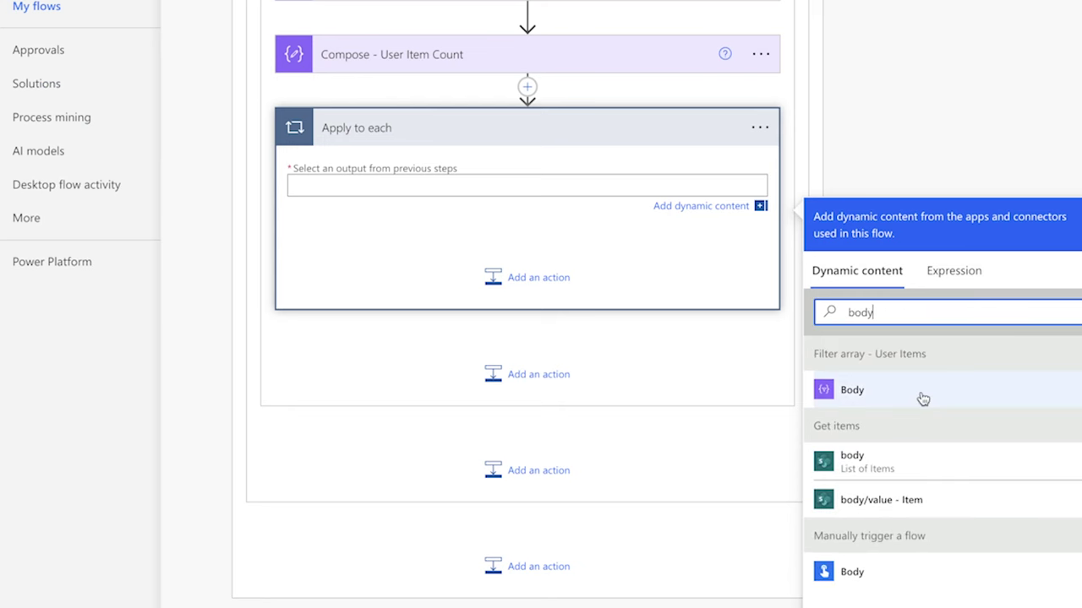
left_click(852, 389)
Add a Compose action named "Compose - User Item Details" inside the Apply to each - User Item loop.
left_click(523, 264)
type("compose")
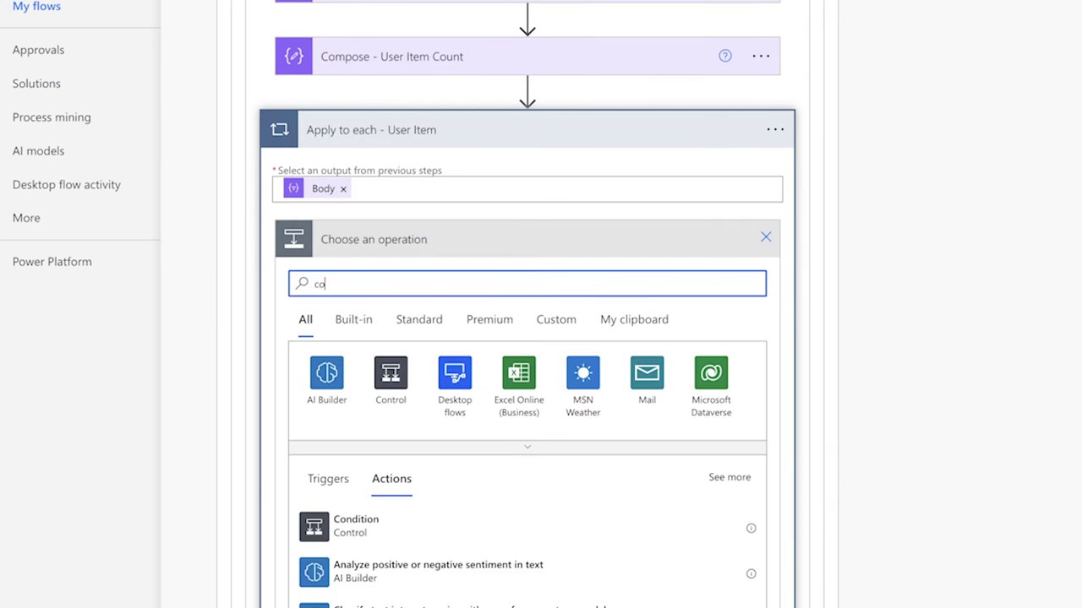
left_click(507, 525)
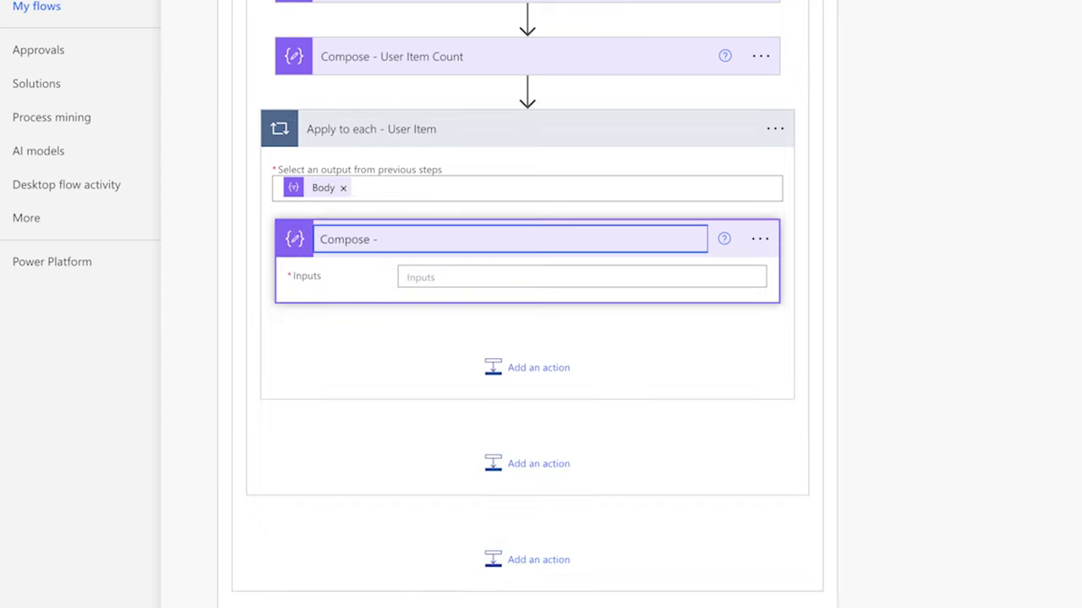
type("User Item Details")
Enter the labels "Task Name:", "Task Description:" and "Task Due Date" on separate lines in the Compose - User Item Details inputs.
left_click(560, 278)
type("Task Ti")
key("BackSpace")
key("BackSpace")
type("Name")
type(":")
key("shift+Return")
type("Task Description:")
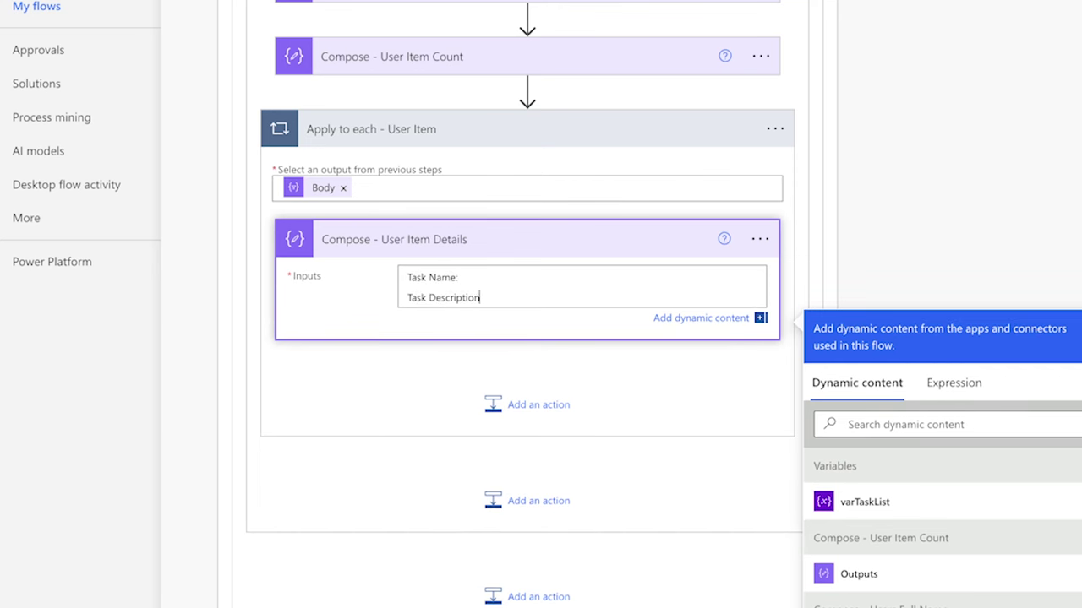
key("shift+Return")
type("Task Due Date")
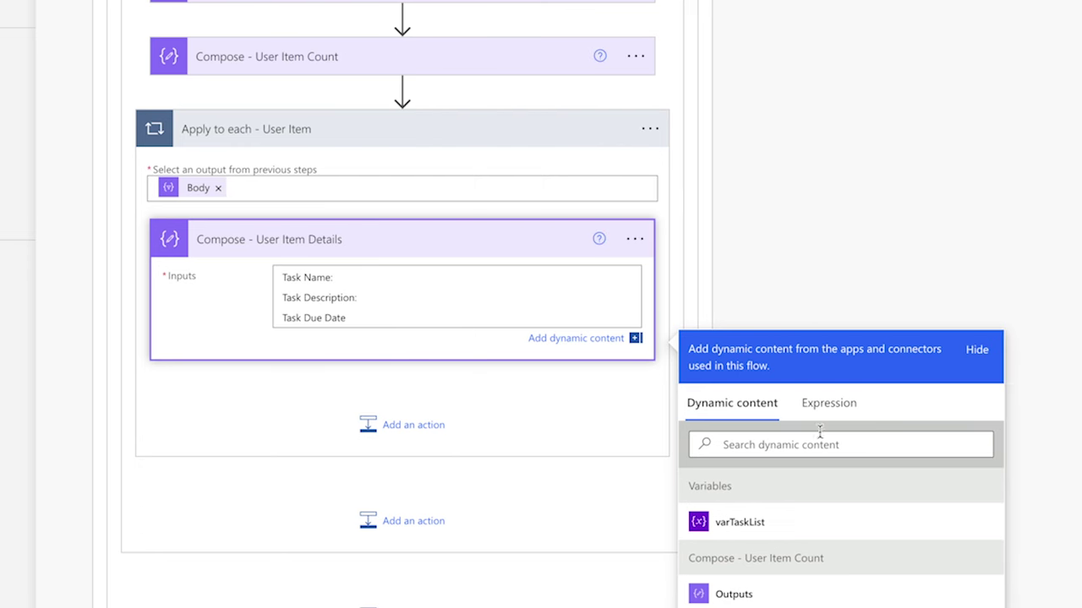
Insert the expression item()?['Title'] after the "Task Name:" label.
left_click(820, 414)
type("item()?['']")
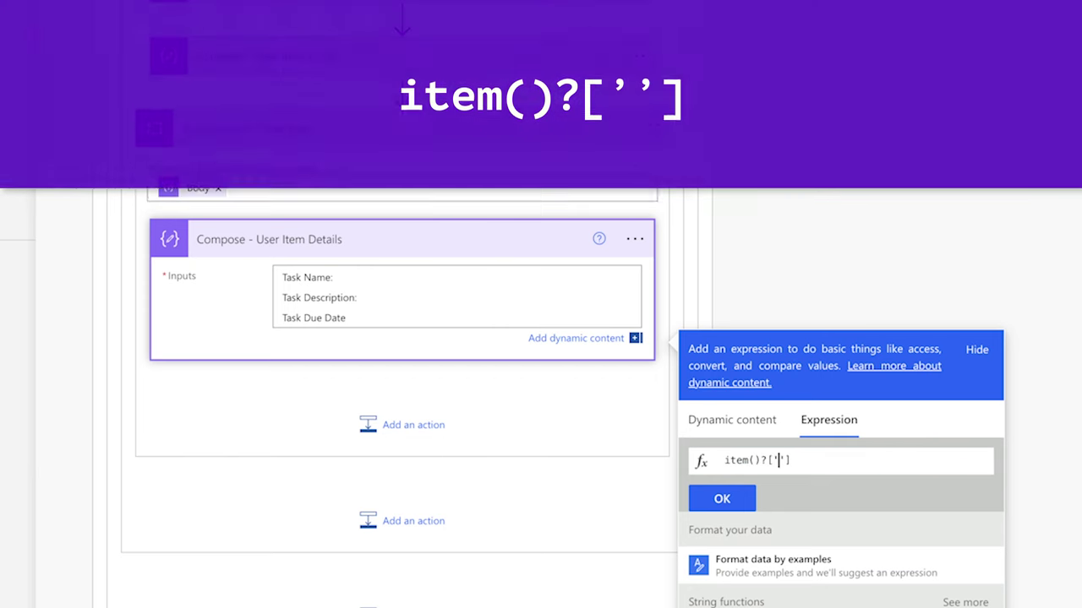
type("Title")
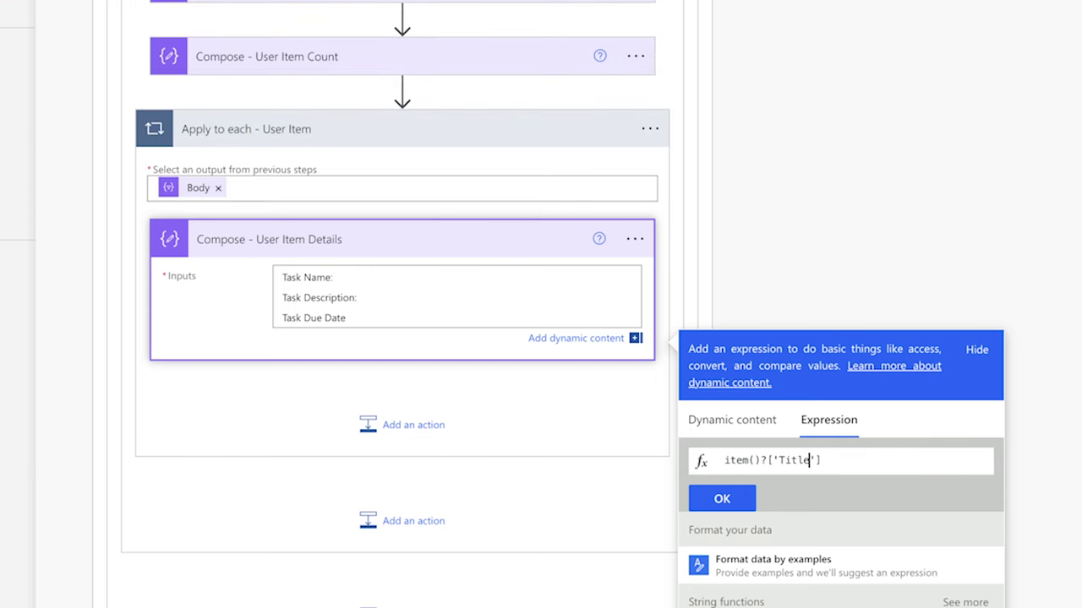
left_click(722, 499)
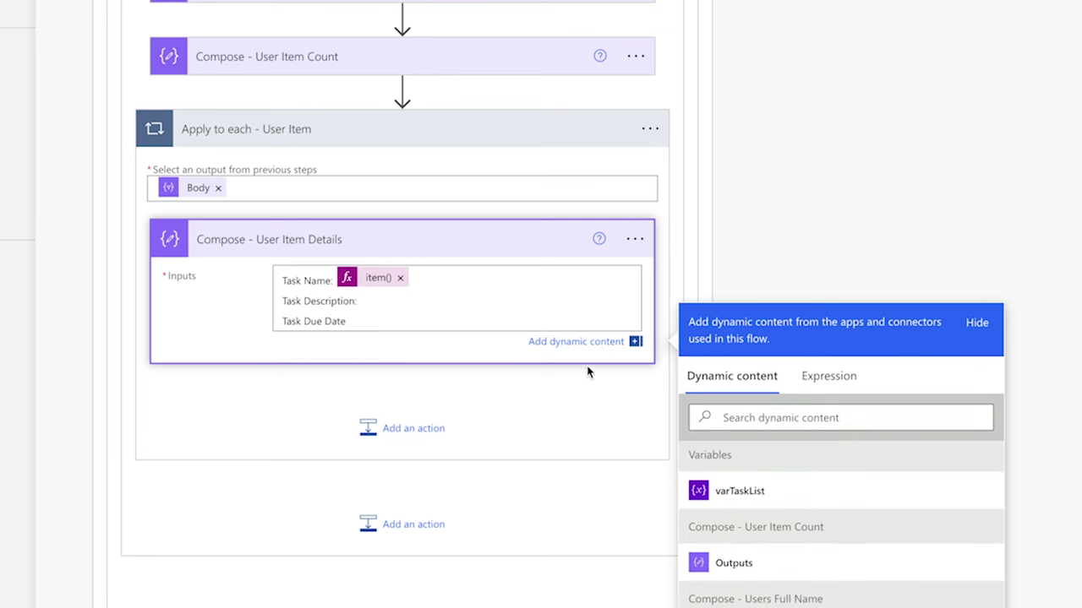
Insert the expression item()?['Description'] after the "Task Description:" label in Compose - User Item Details.
left_click(819, 391)
type("item()?['']")
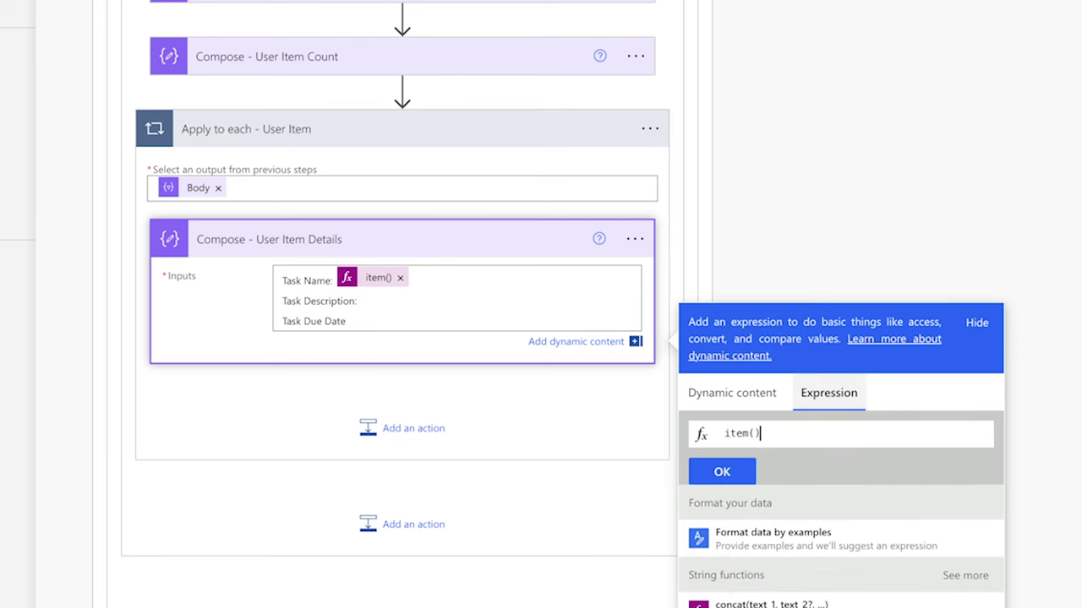
type("Description")
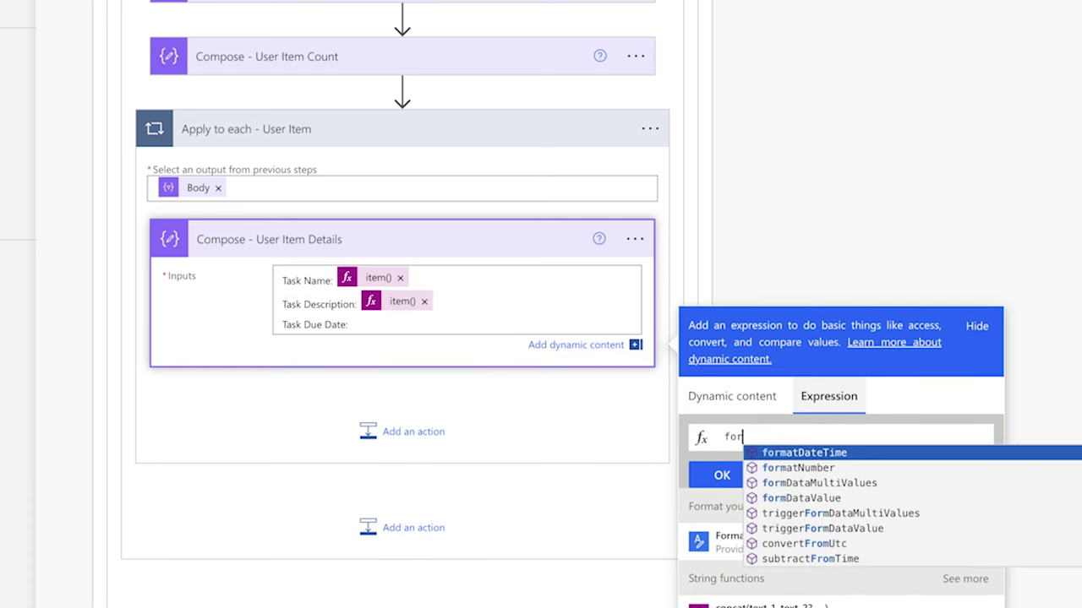
Insert an expression after "Task Due Date:" that uses formatDateTime on item()?['TaskDueDate'] with the format 'dddd MMM dd'.
key("Tab")
type("item()?")
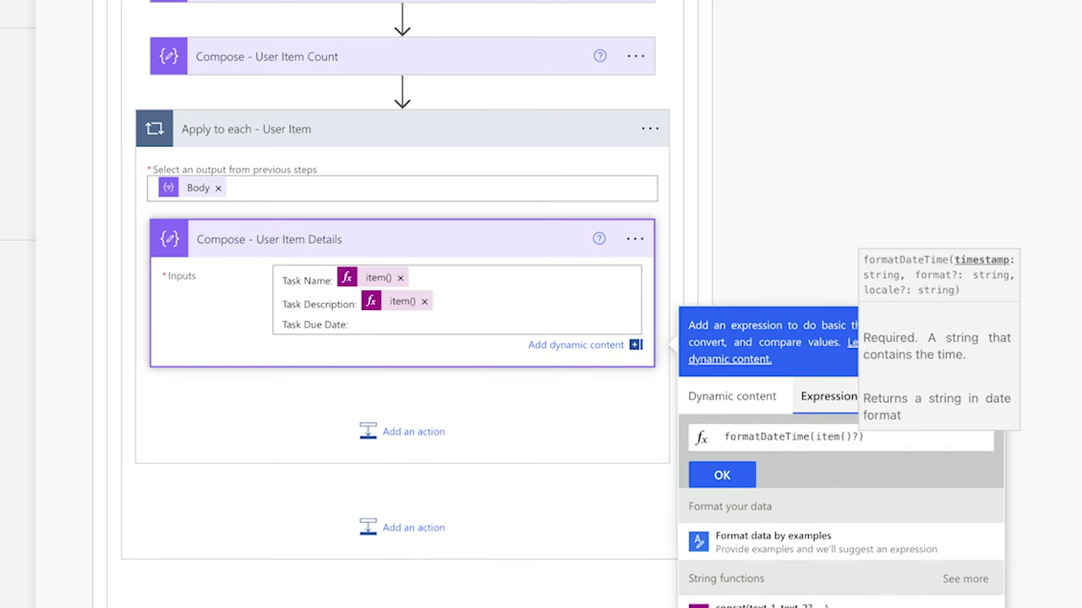
type("['TaskDueDate")
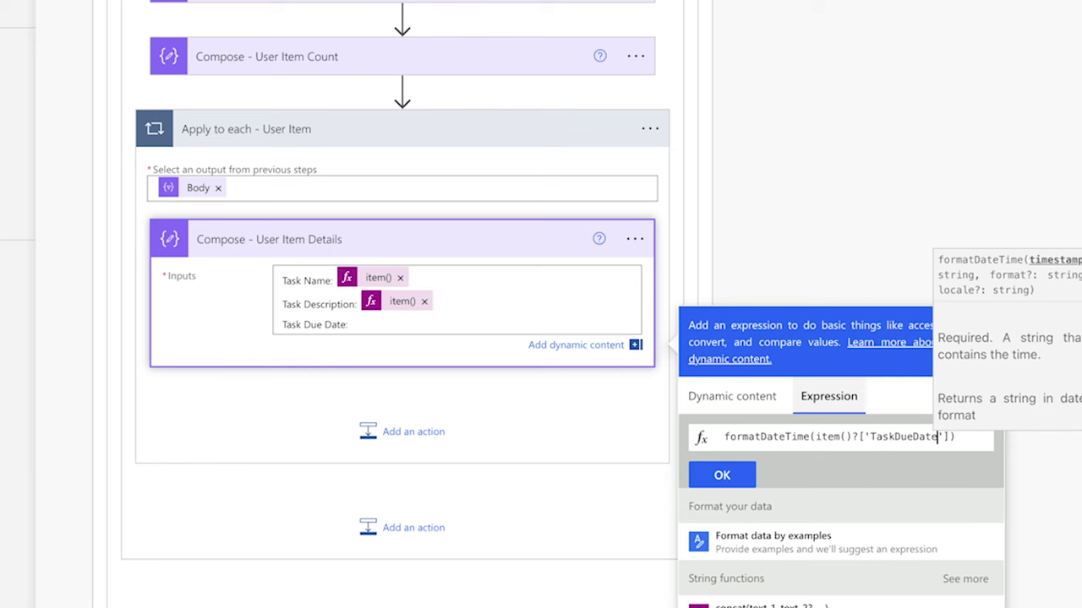
type("'],'dddd MMM dd")
left_click(722, 473)
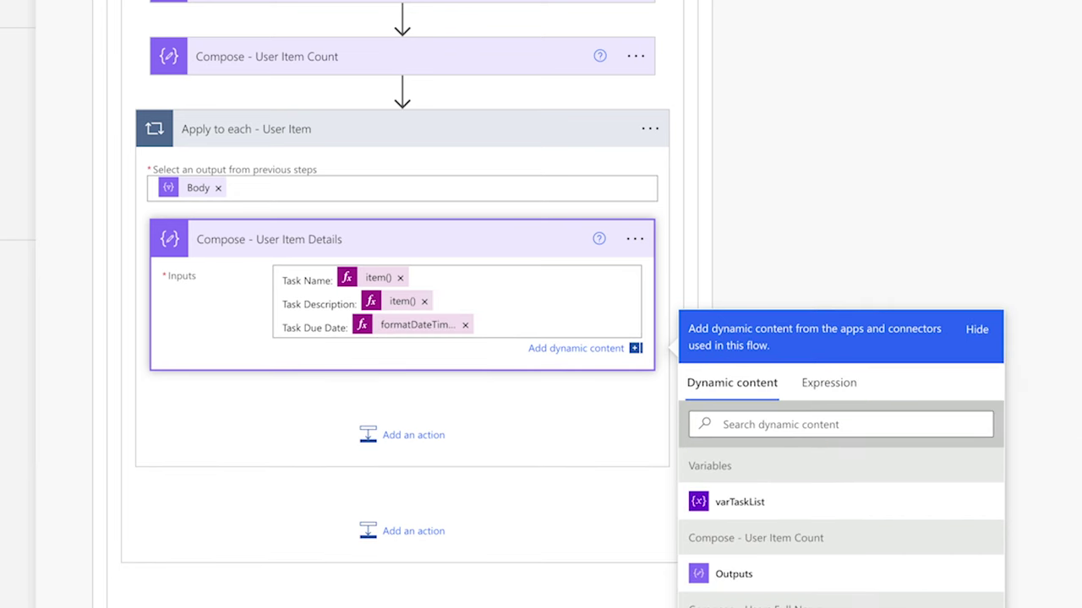
Add an Append to string variable action for varTaskList, with the Compose - User Item Details Outputs and a line break as its value.
left_click(413, 439)
type("append")
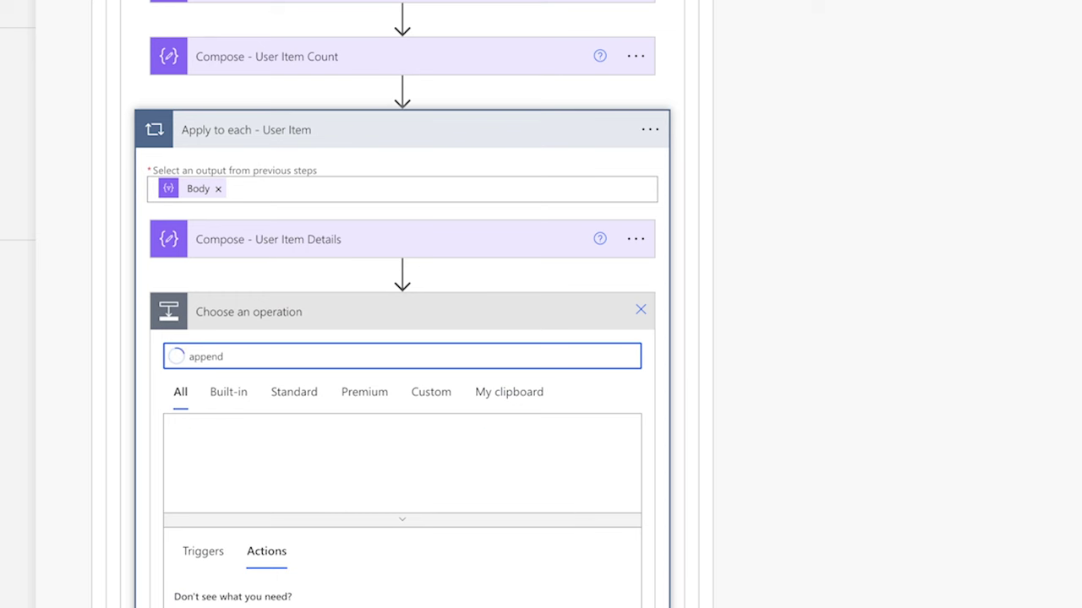
scroll(268, 365, "down", 3)
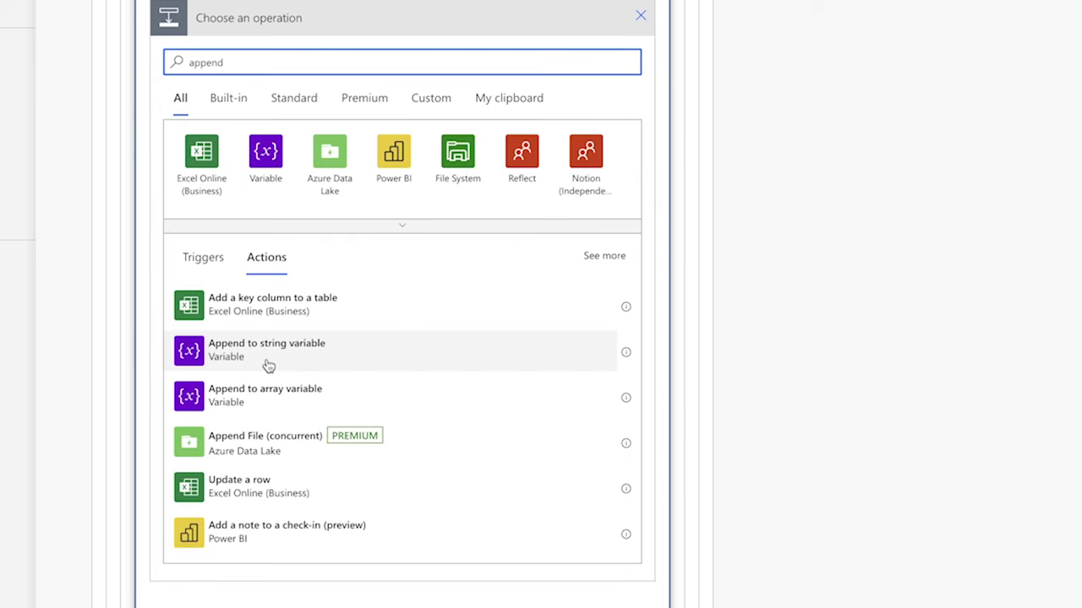
left_click(268, 365)
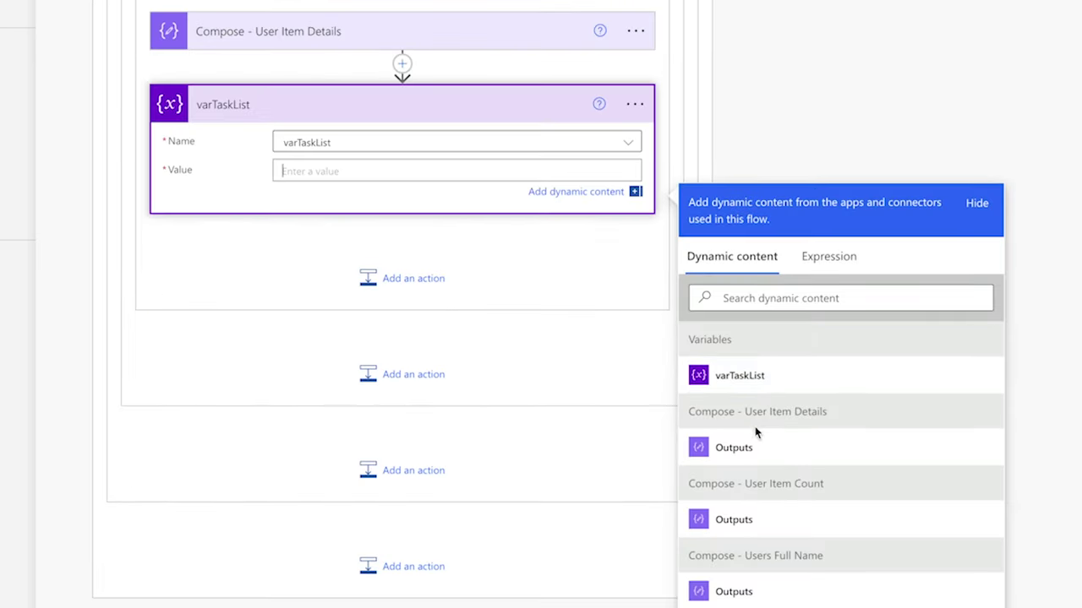
left_click(759, 446)
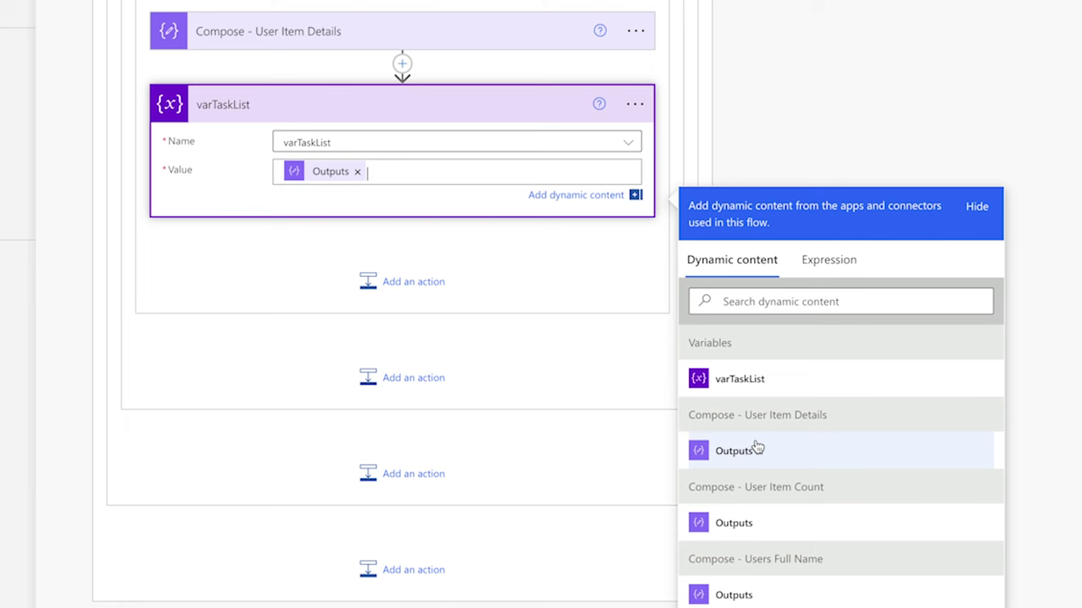
key("Return")
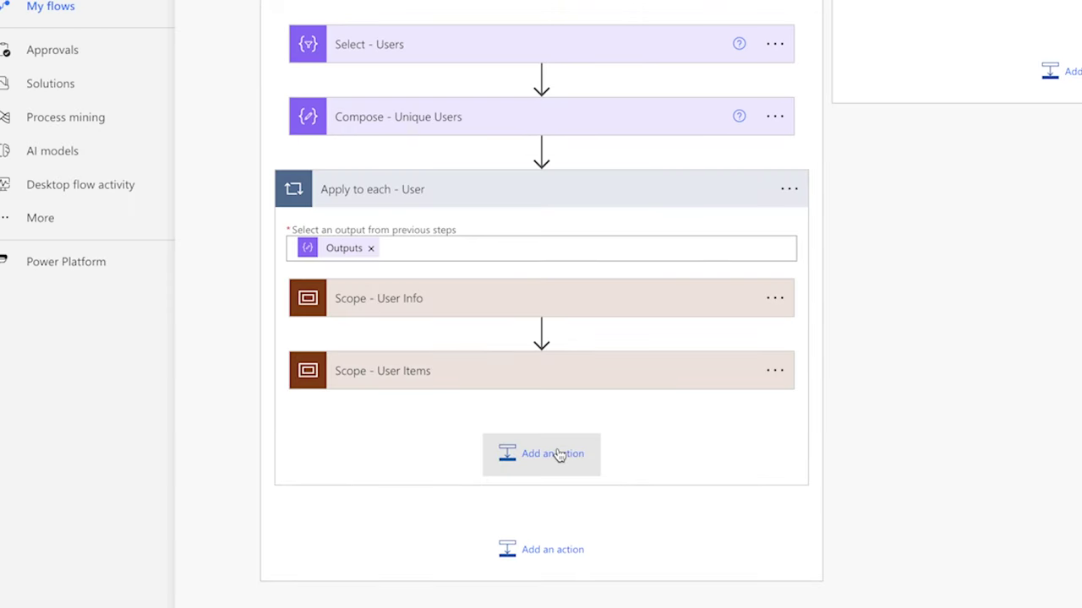
Add a Set variable action named "varTaskList - NULL" after Scope - User Items in the Apply to each - User loop.
left_click(557, 453)
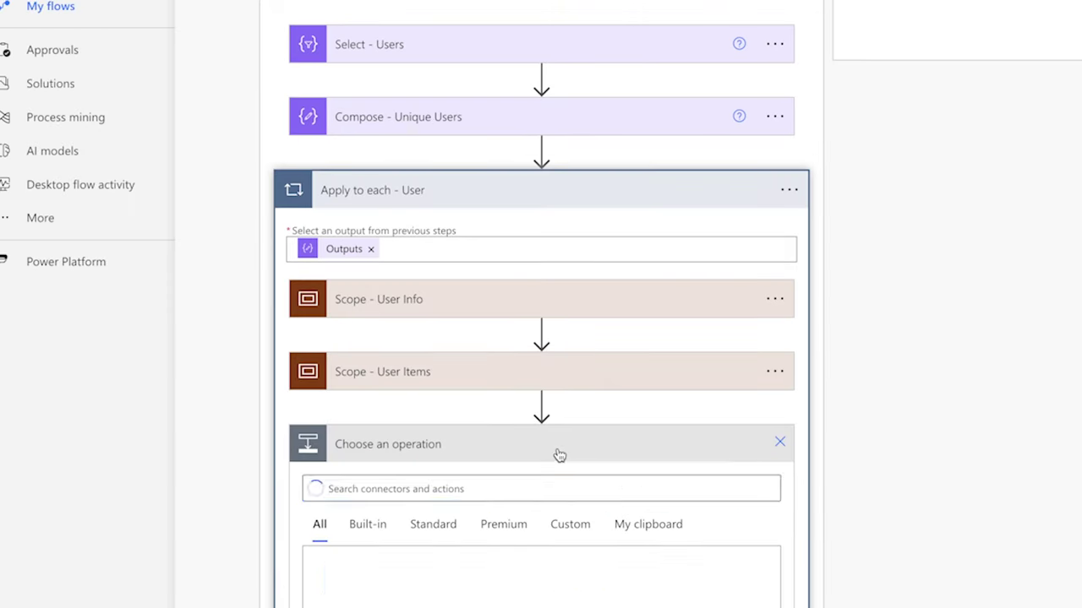
type("set vari")
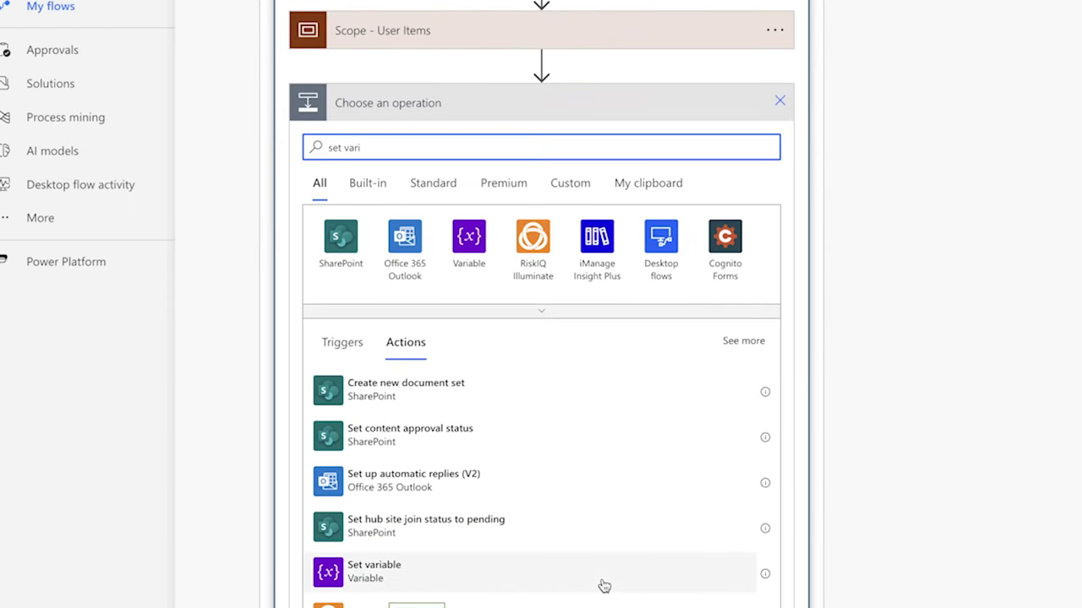
left_click(603, 581)
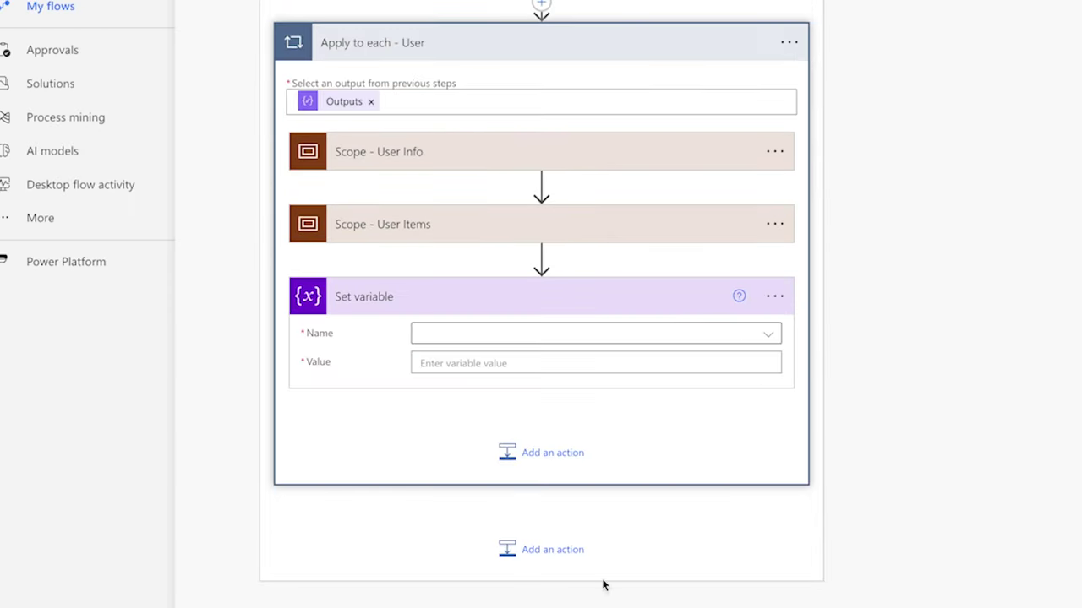
left_click(778, 297)
left_click(860, 357)
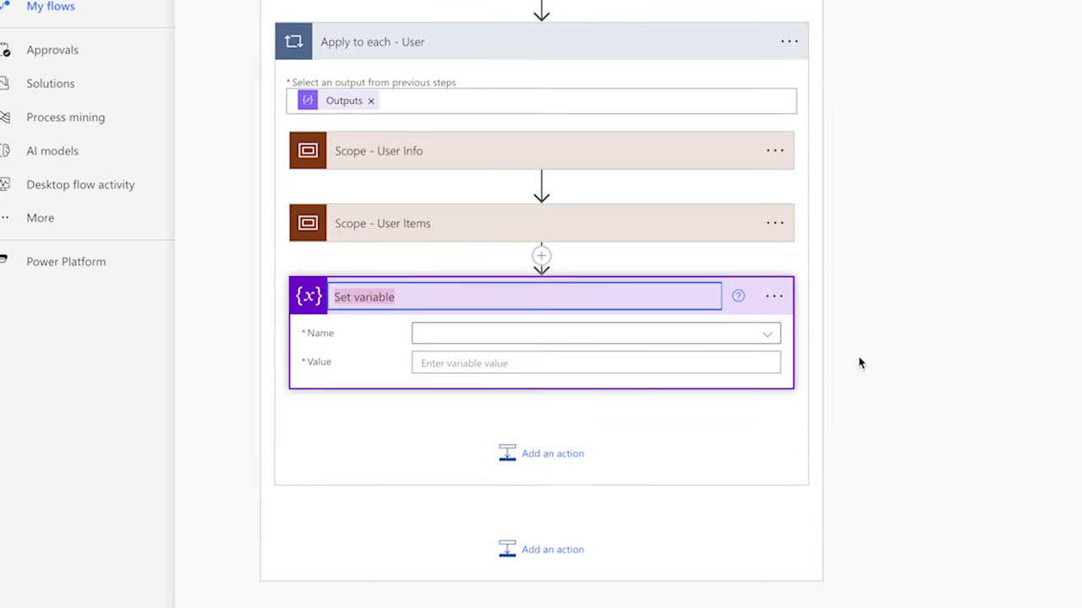
type("varTaskList - NULL")
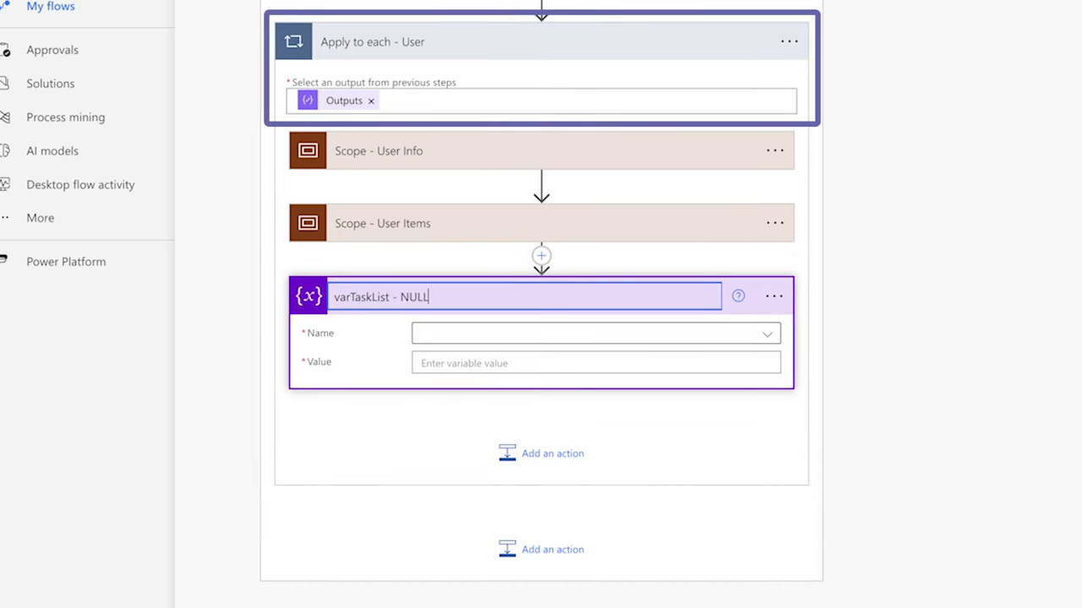
Set the varTaskList - NULL action to assign the expression null to the varTaskList variable.
left_click(610, 338)
left_click(587, 387)
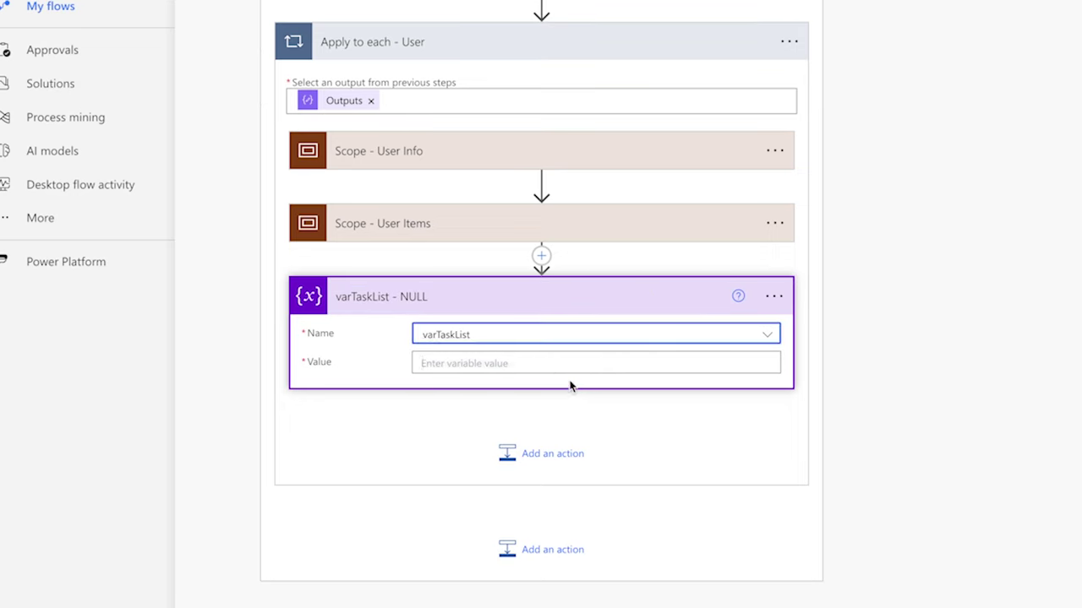
left_click(574, 365)
left_click(968, 449)
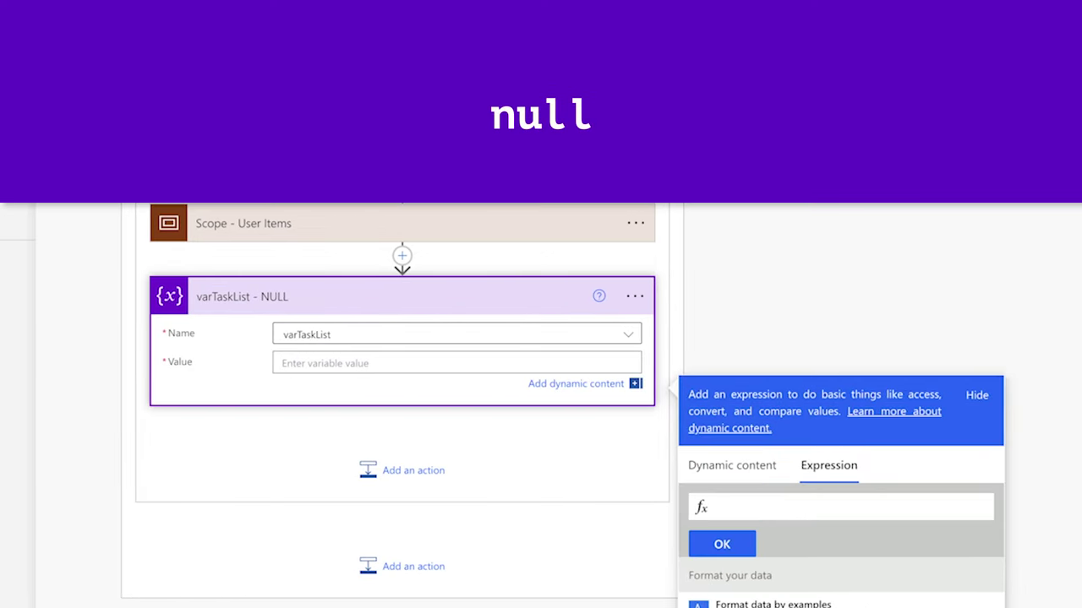
type("null")
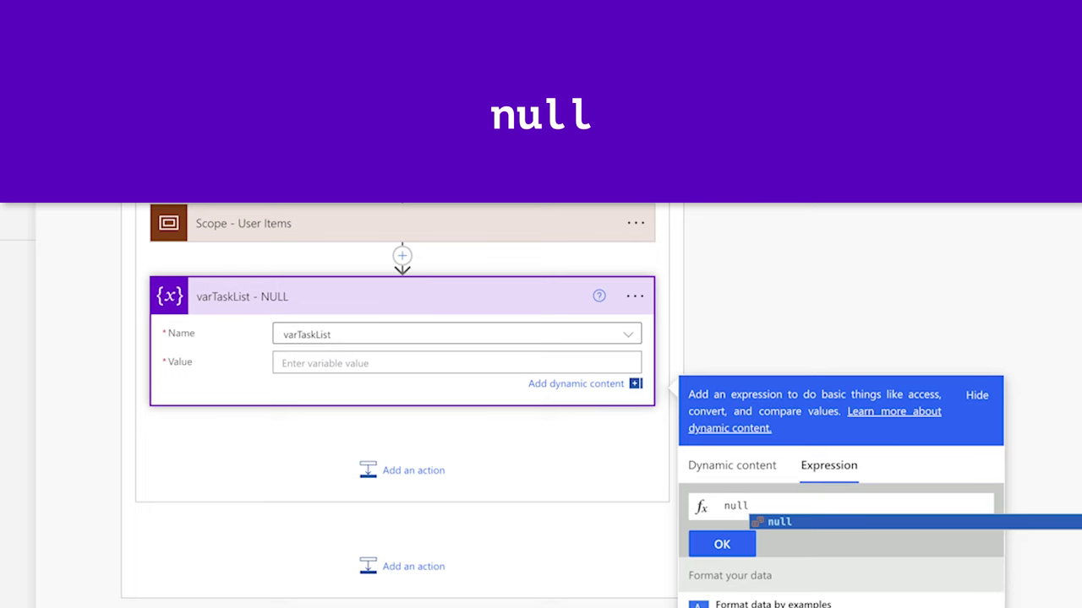
left_click(721, 545)
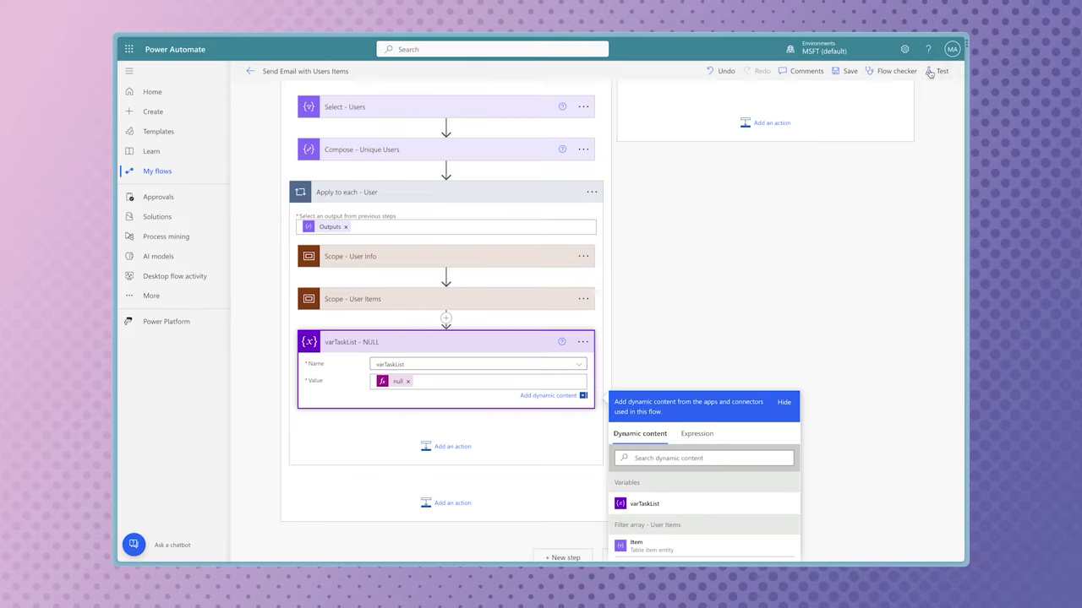
Run a manual test of the flow with a chosen trigger date.
left_click(936, 71)
left_click(779, 95)
left_click(809, 545)
left_click(953, 142)
left_click(900, 162)
left_click(833, 191)
left_click(833, 544)
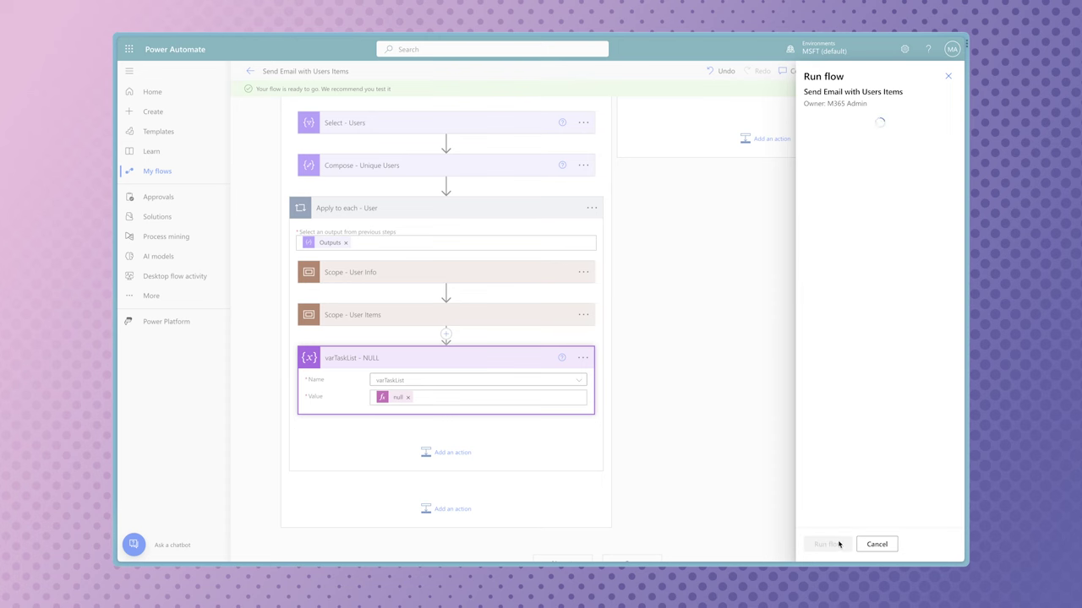
left_click(839, 545)
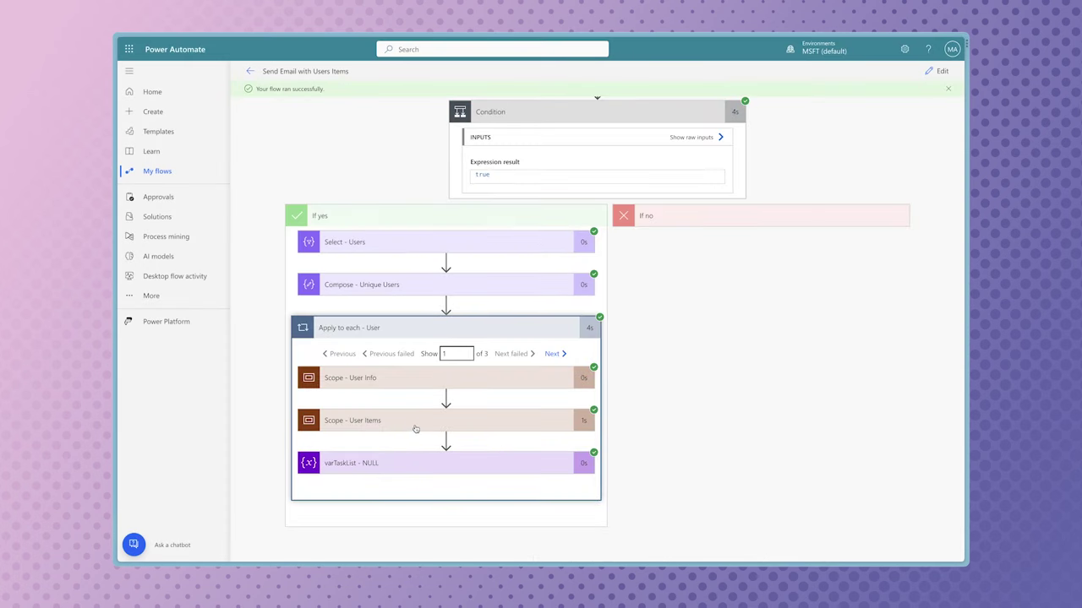
Examine the run's Compose - varTaskList inputs and outputs inside Scope - User Items for the first user.
left_click(415, 427)
scroll(484, 397, "down", 2)
left_click(485, 397)
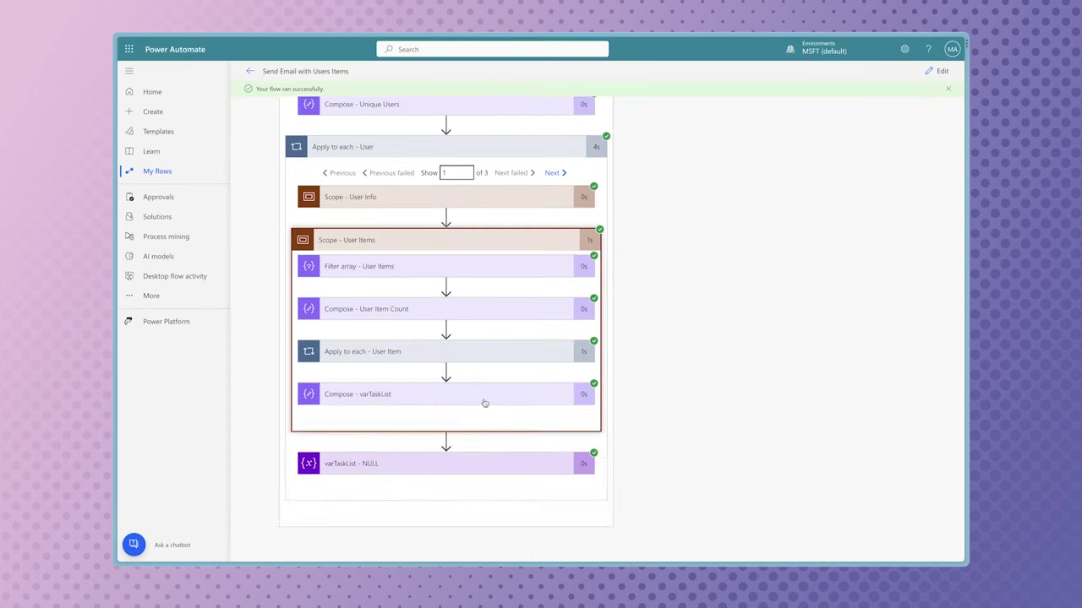
scroll(484, 403, "down", 3)
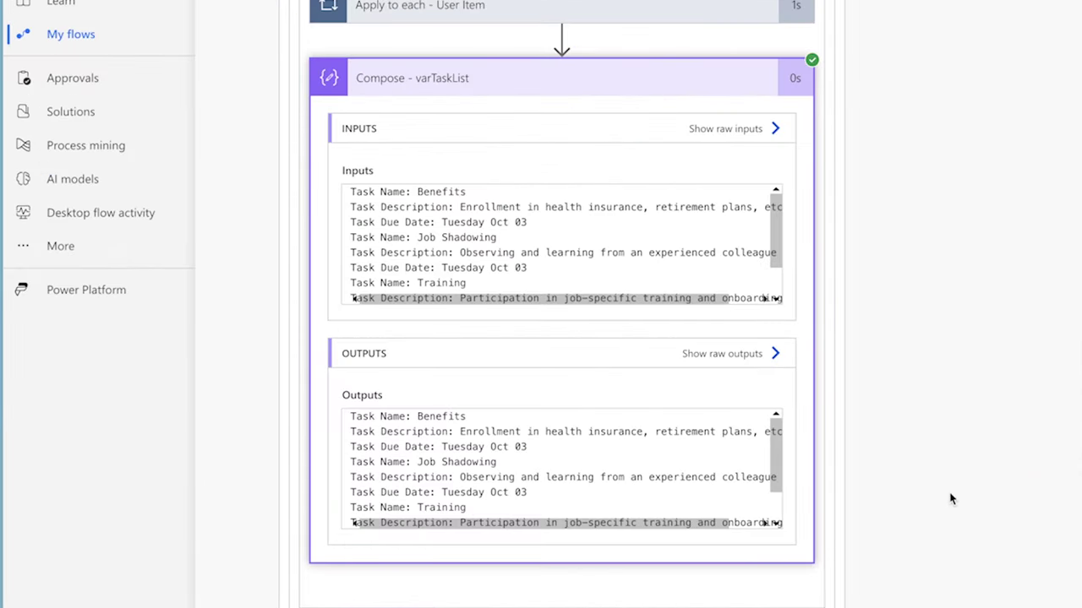
scroll(686, 460, "down", 1)
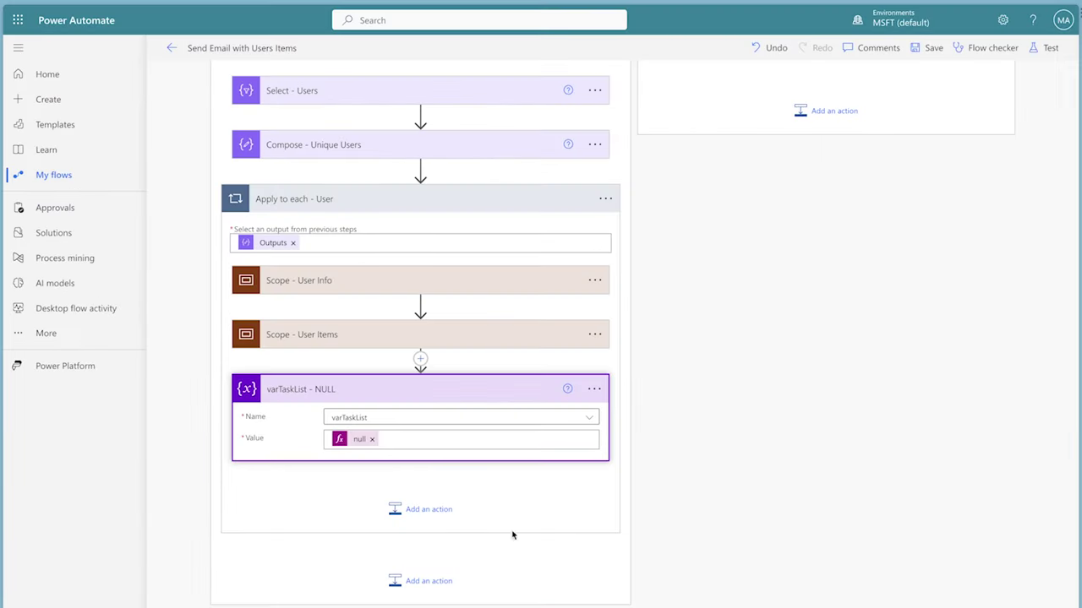
Add the copied Send an email (V2) action from the clipboard below varTaskList - NULL in the Apply to each - User loop.
left_click(431, 513)
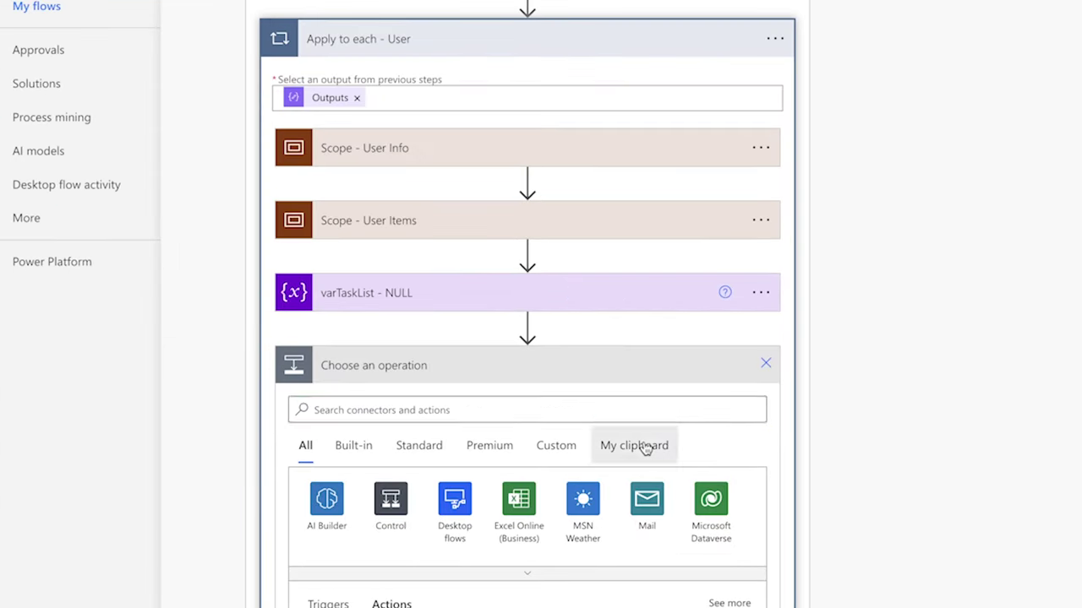
left_click(510, 504)
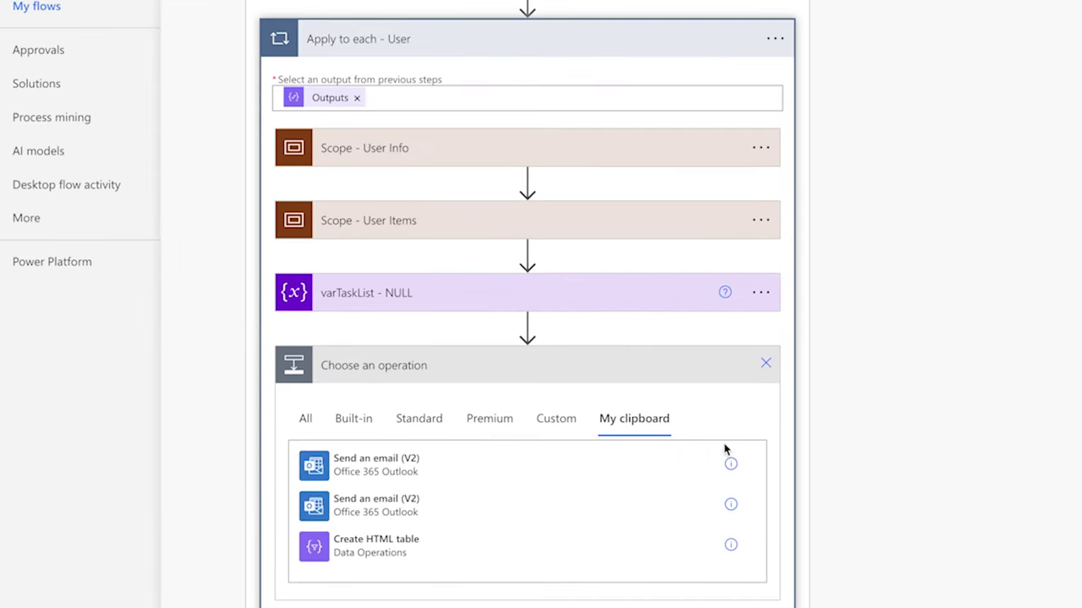
left_click(436, 463)
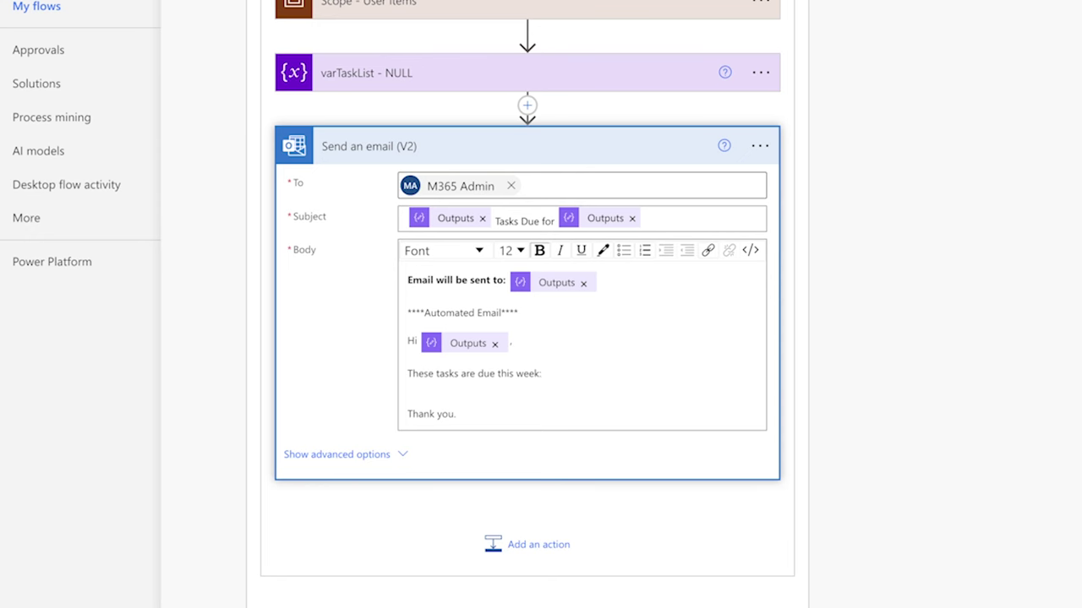
Insert the Compose - varTaskList Outputs into the email body below "These tasks are due this week:".
left_click(410, 394)
scroll(795, 526, "down", 2)
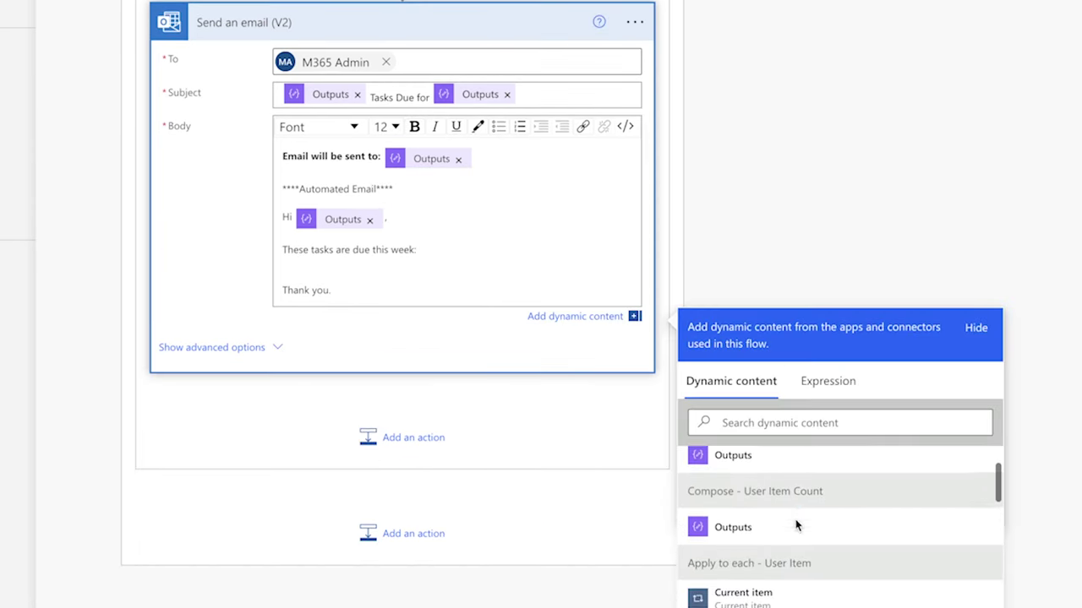
scroll(795, 524, "down", 2)
left_click(743, 553)
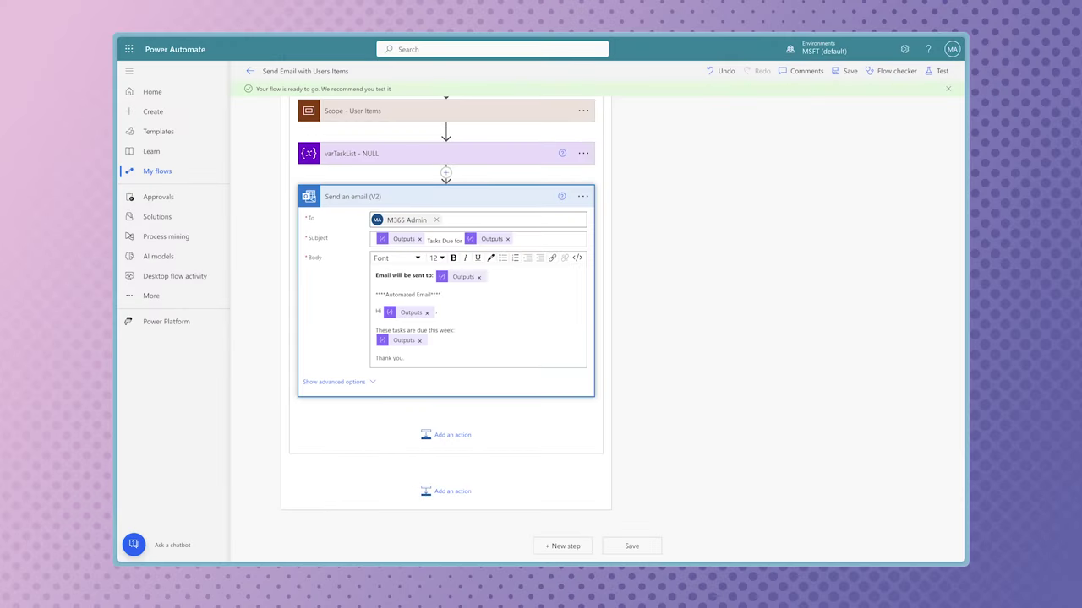
Test the flow manually again with a selected trigger date to send the task list emails.
left_click(938, 73)
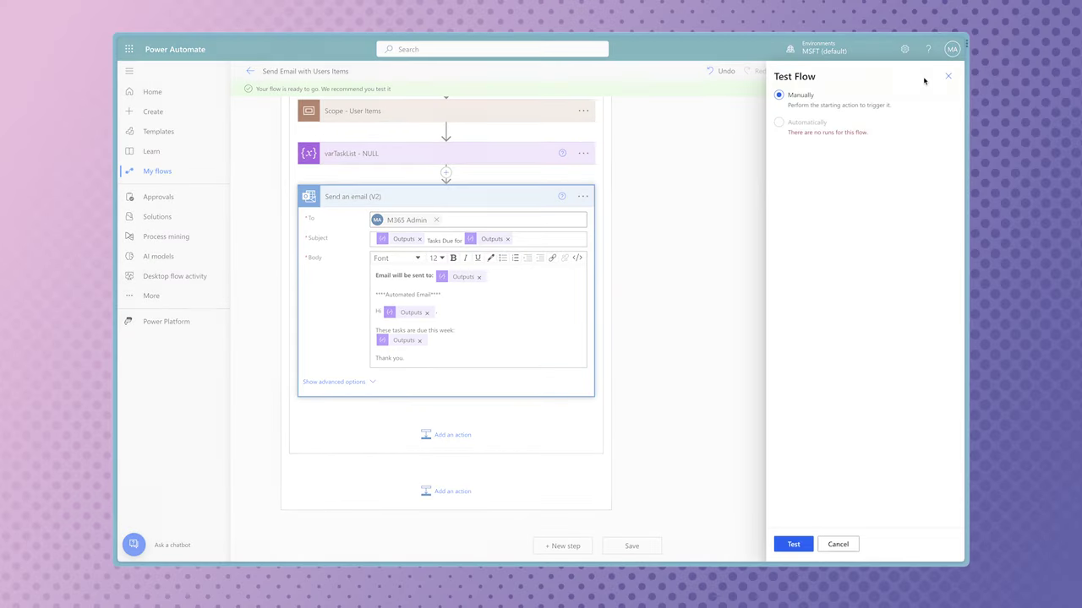
left_click(801, 544)
left_click(845, 140)
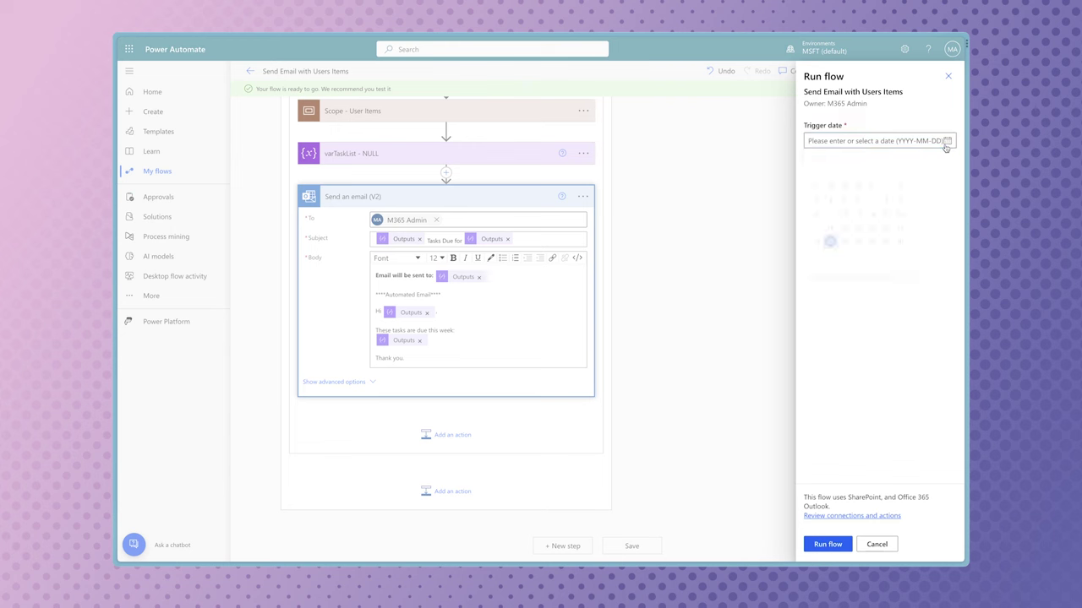
left_click(833, 189)
left_click(828, 544)
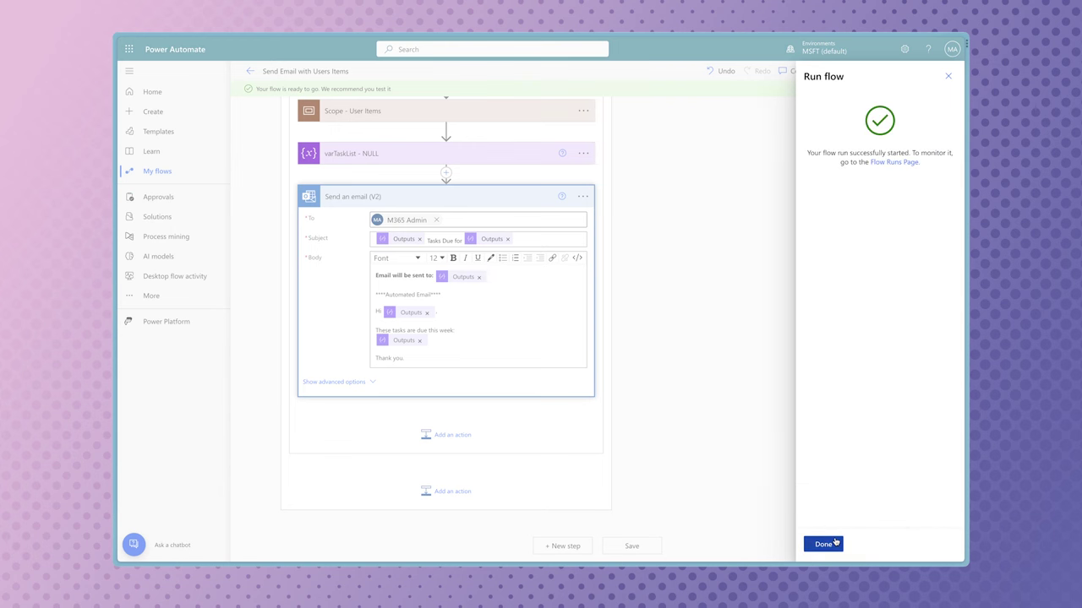
left_click(824, 543)
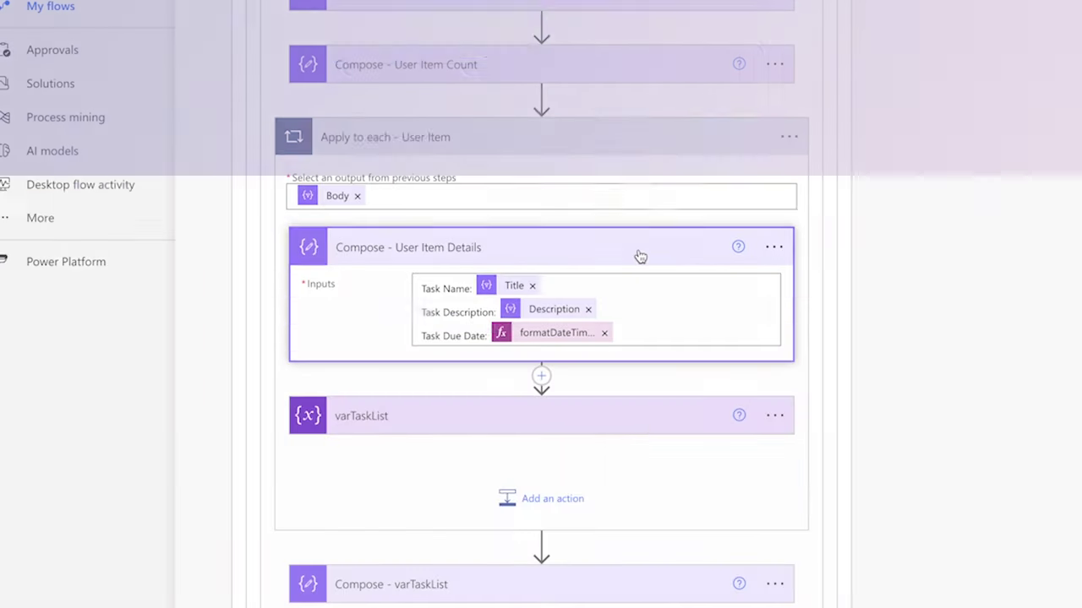
Wrap the Compose - User Item Details text in <p> and </p> tags, each on its own line.
left_click(420, 288)
key("Return")
key("Up")
type("<p>")
left_click(669, 354)
key("Return")
type("<")
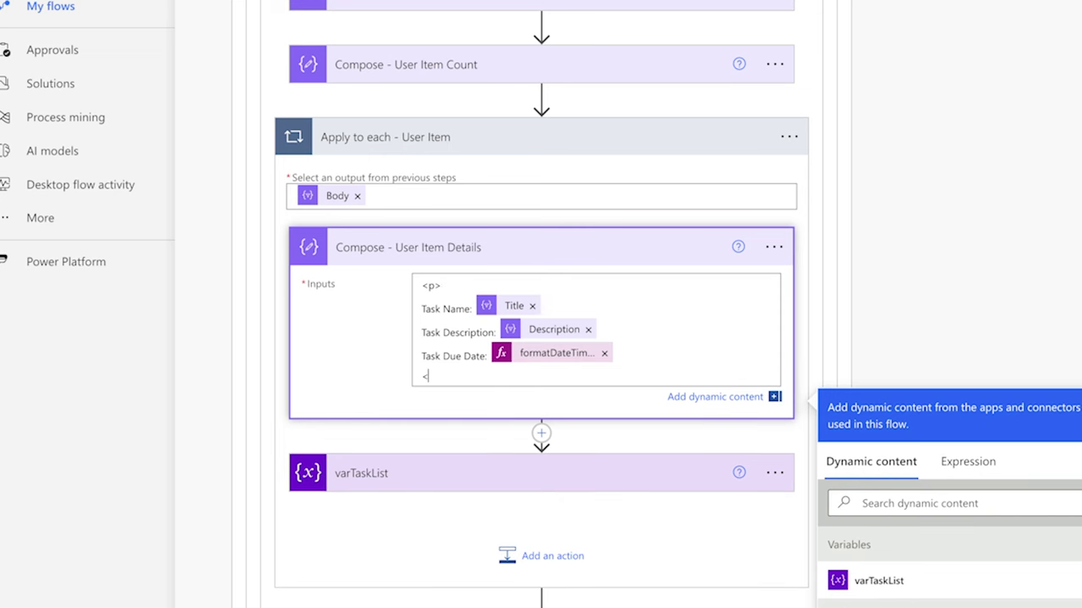
type("/p>")
Add a <br> tag at the end of the Task Name, Task Description and Task Due Date lines.
left_click(654, 300)
type("<br>")
left_click_drag(573, 307, 540, 308)
left_click(629, 332)
key("ctrl+v")
left_click(637, 357)
key("ctrl+v")
Wrap the "Task Name:" label in Compose - User Item Details in <strong> and </strong> tags.
type("<strong>")
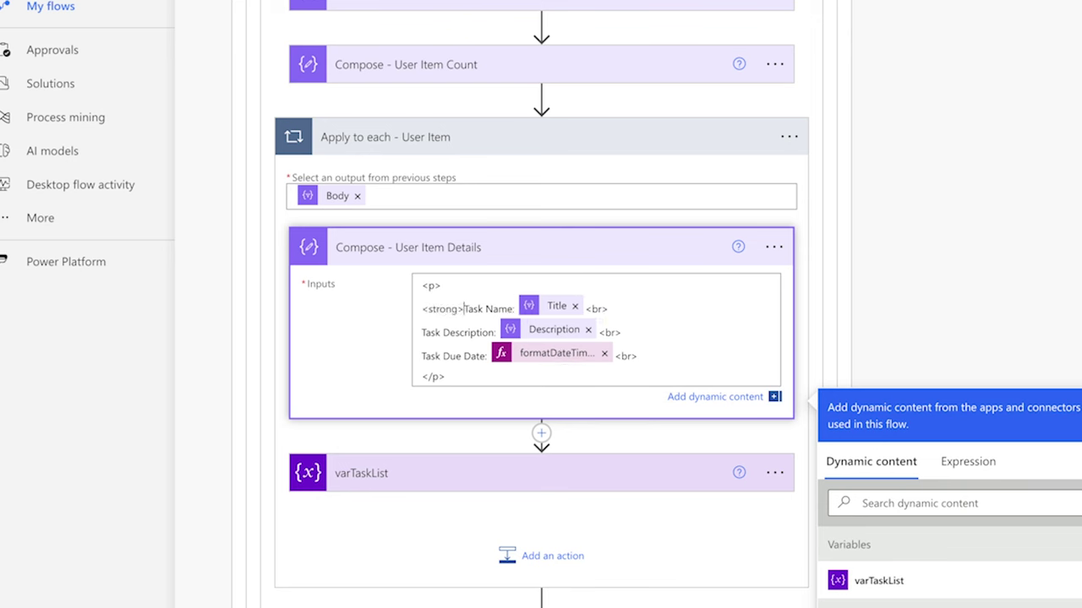
left_click(515, 309)
type("</strong")
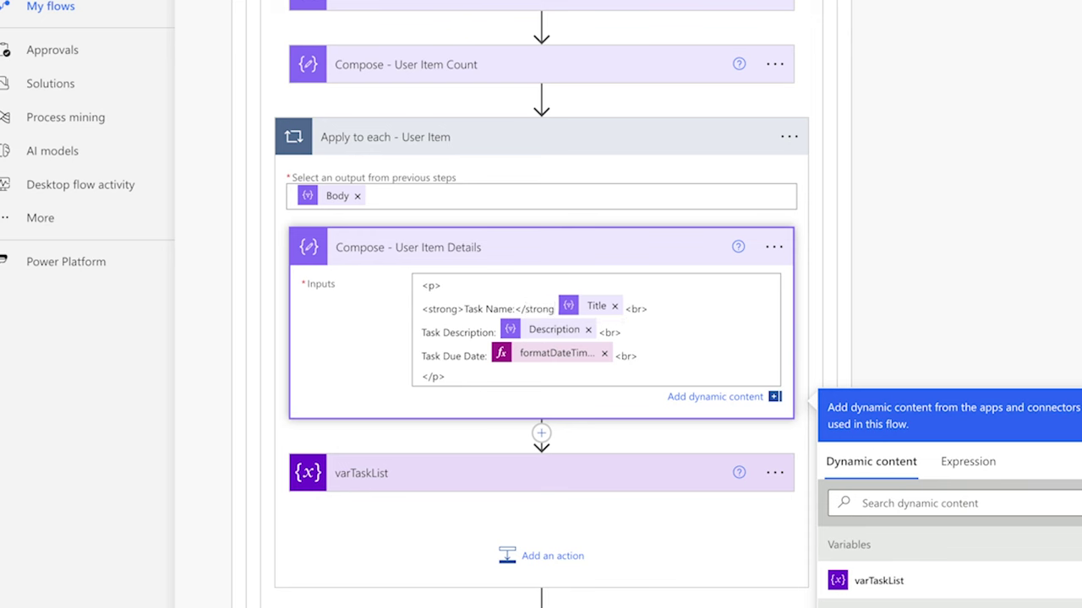
type(">")
Copy the <strong> and </strong> tags around the "Task Description:" and "Task Due Date:" labels.
double_click(537, 309)
key("ctrl+c")
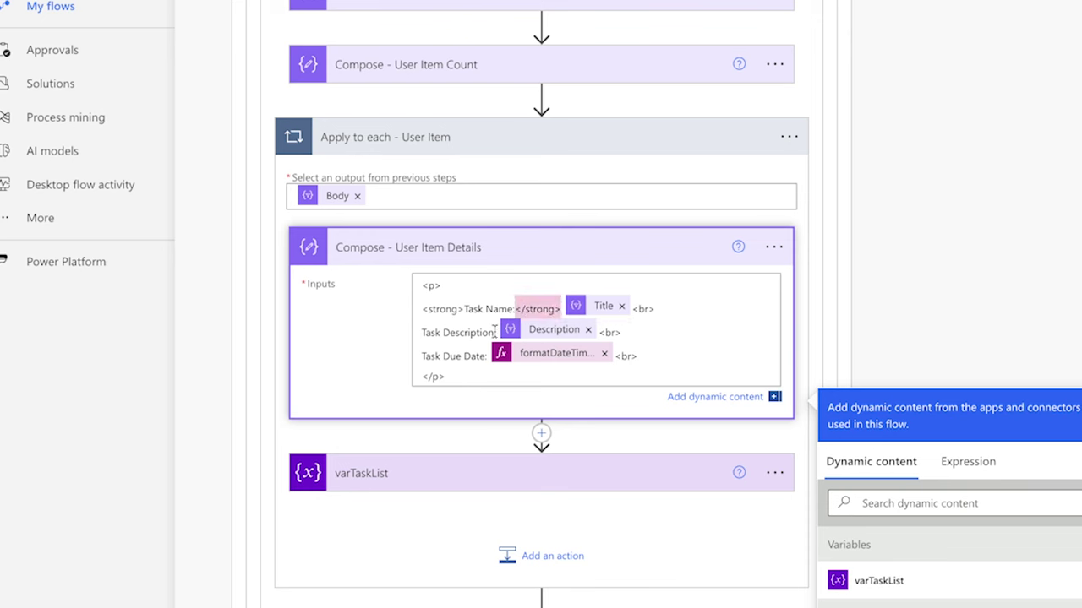
left_click(511, 332)
key("ctrl+v")
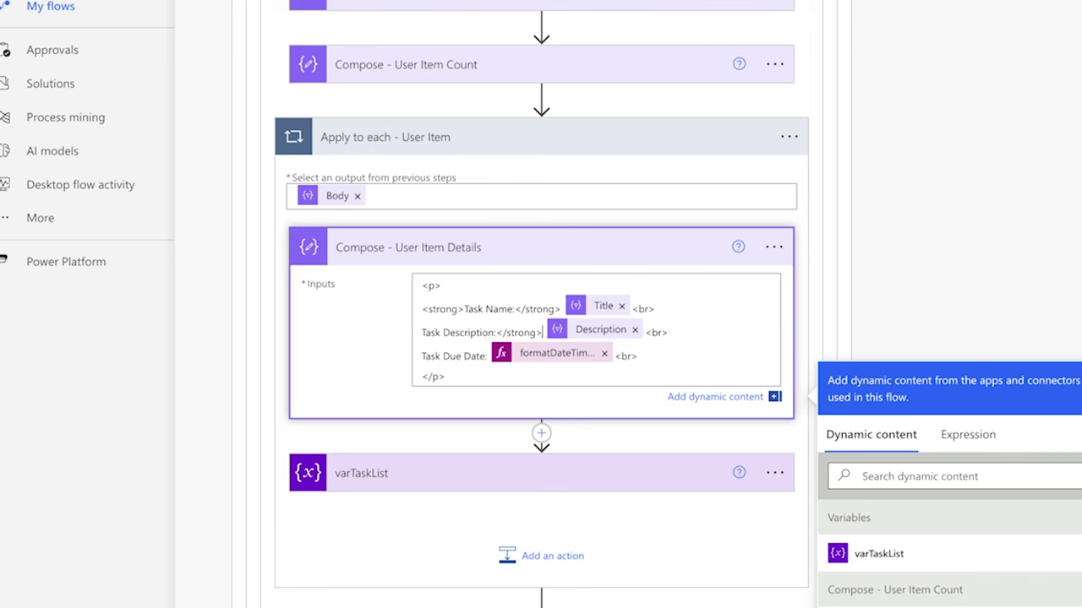
key("ctrl+v")
left_click_drag(465, 308, 421, 309)
key("ctrl+c")
left_click(423, 332)
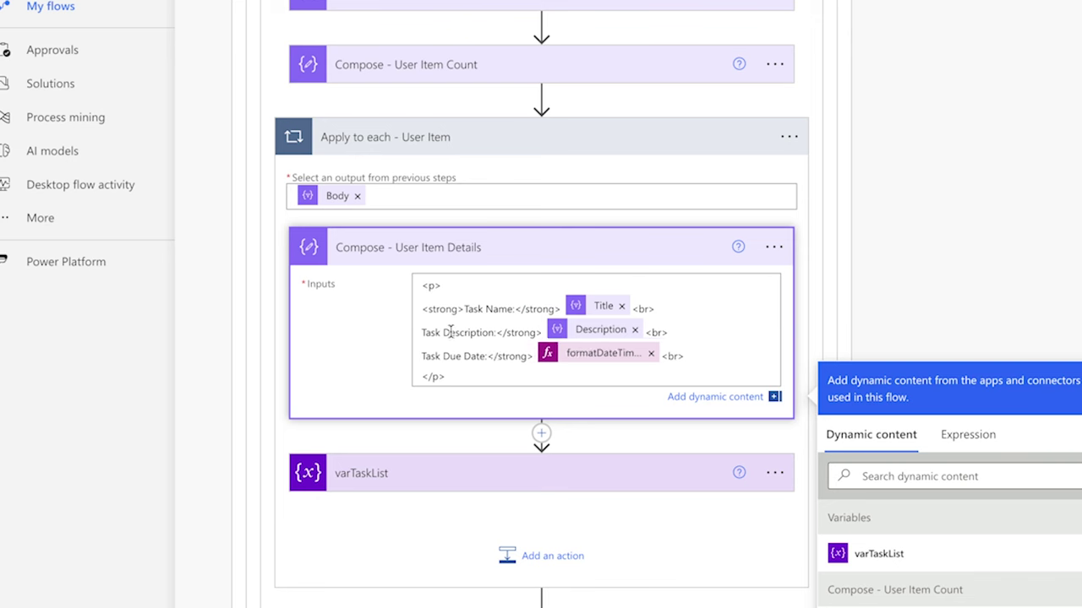
key("ctrl+v")
left_click(423, 356)
key("ctrl+v")
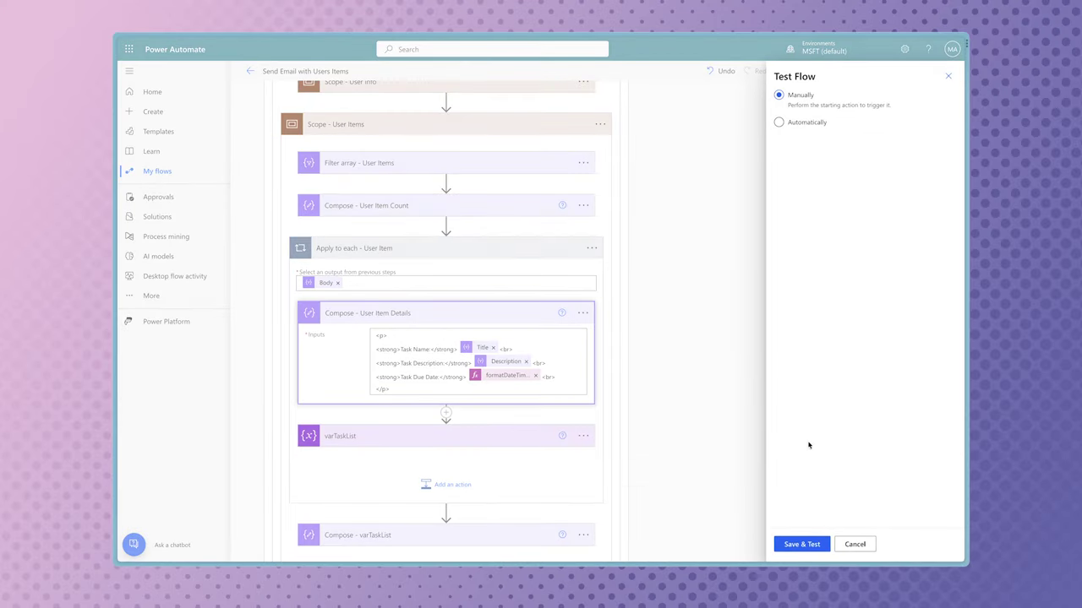
Save and test the flow manually with a selected trigger date to send the bold-label emails.
left_click(811, 544)
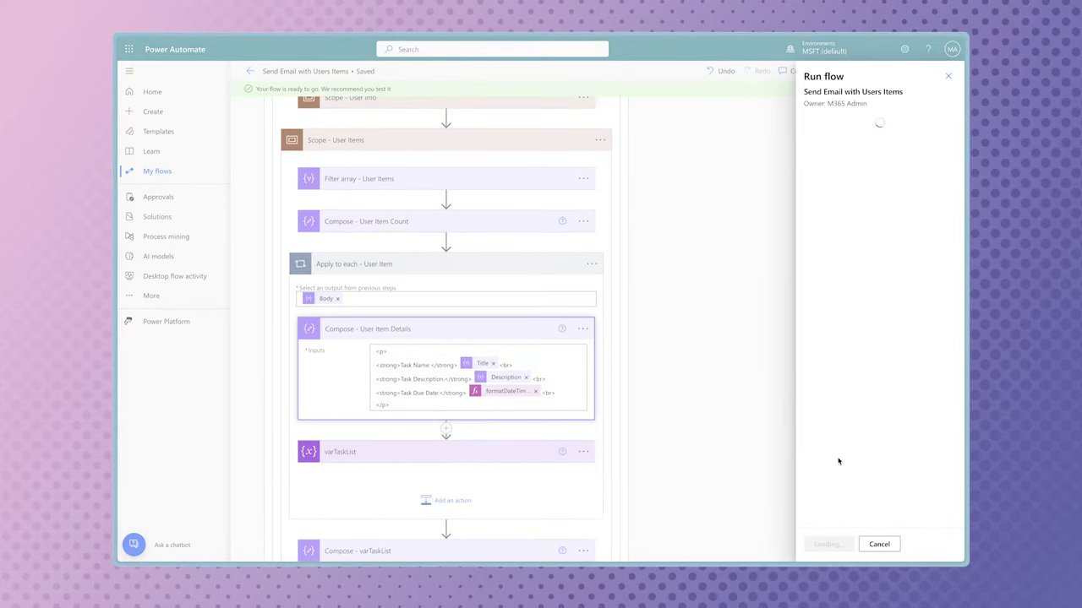
left_click(947, 141)
left_click(831, 192)
left_click(828, 544)
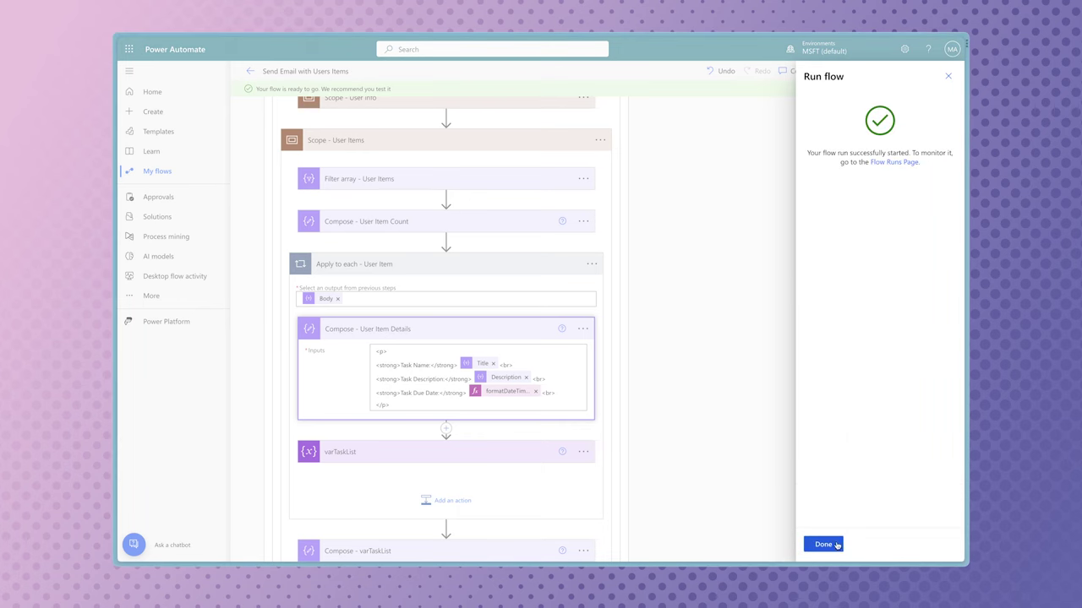
left_click(834, 545)
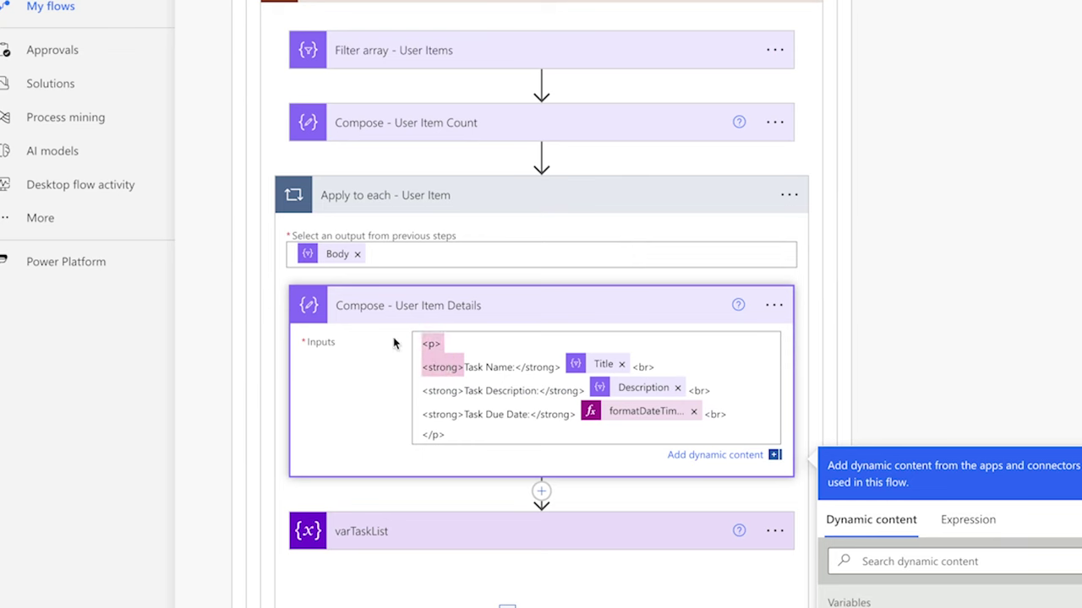
Replace the opening <p> and the Task Name label with <h2>, and close the Title line with </h2> instead of <br>.
type("<h2")
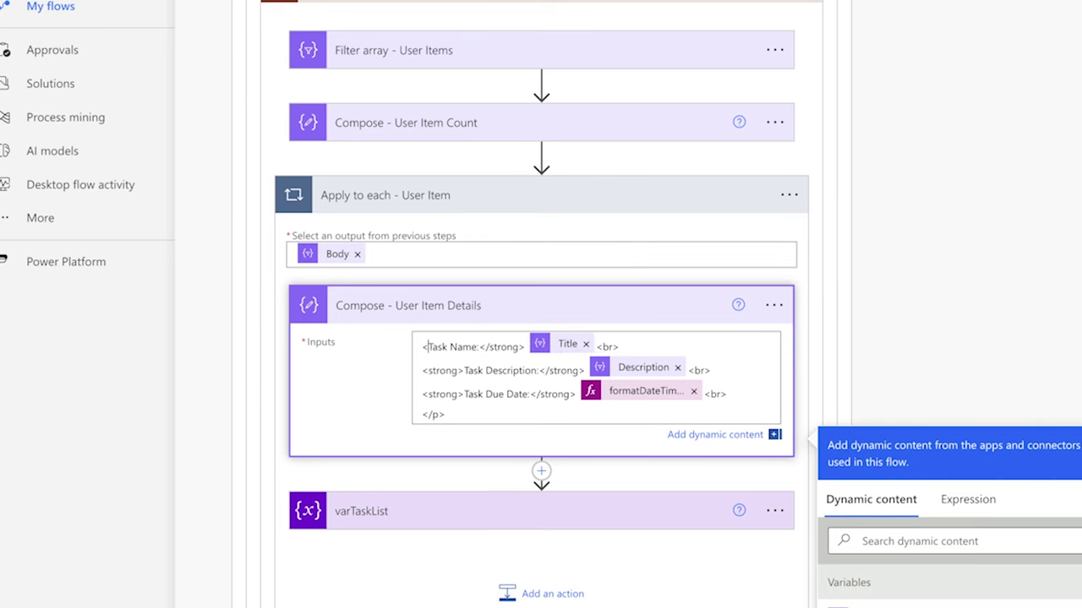
type(">")
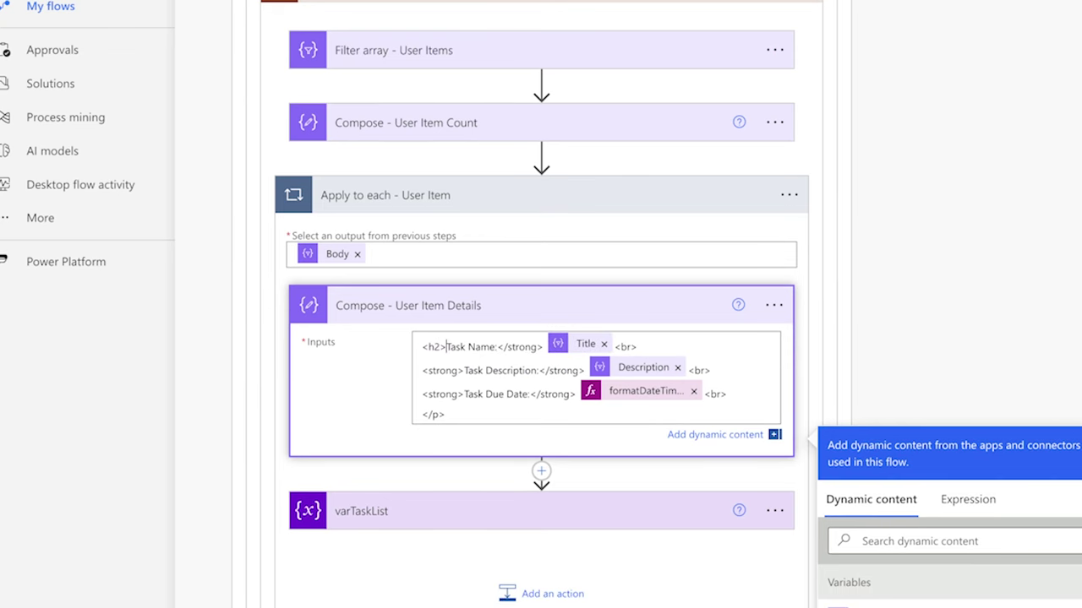
left_click_drag(543, 346, 446, 346)
key("BackSpace")
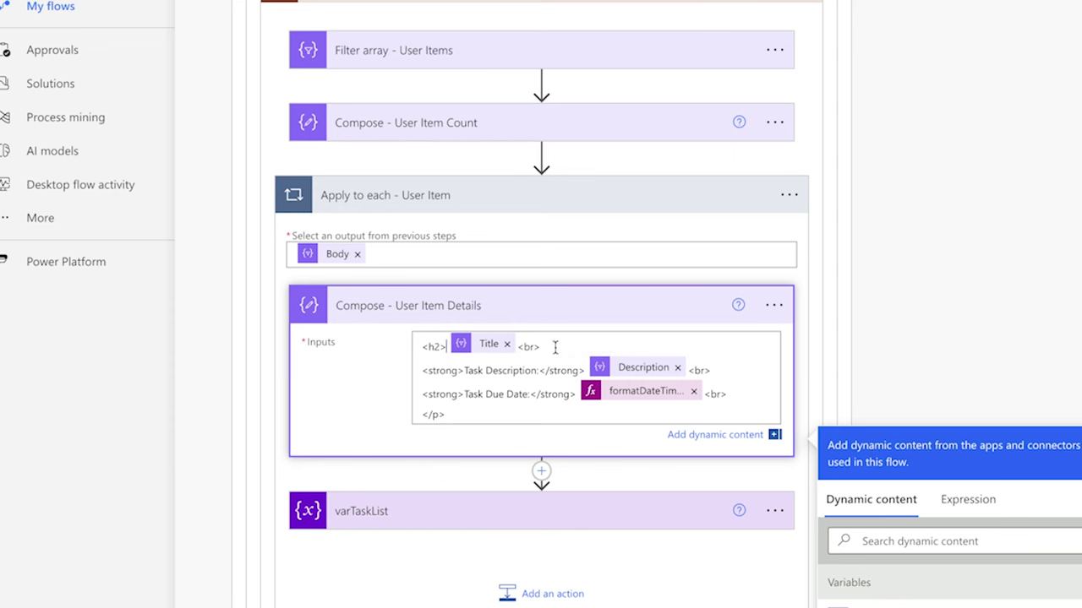
left_click_drag(514, 346, 556, 350)
type("</h2")
Wrap the Title in <strong> tags and add style="background-color: yellow; padding: 10px" to its <h2> tag.
left_click(447, 347)
key("BackSpace")
type("<strong> Title ")
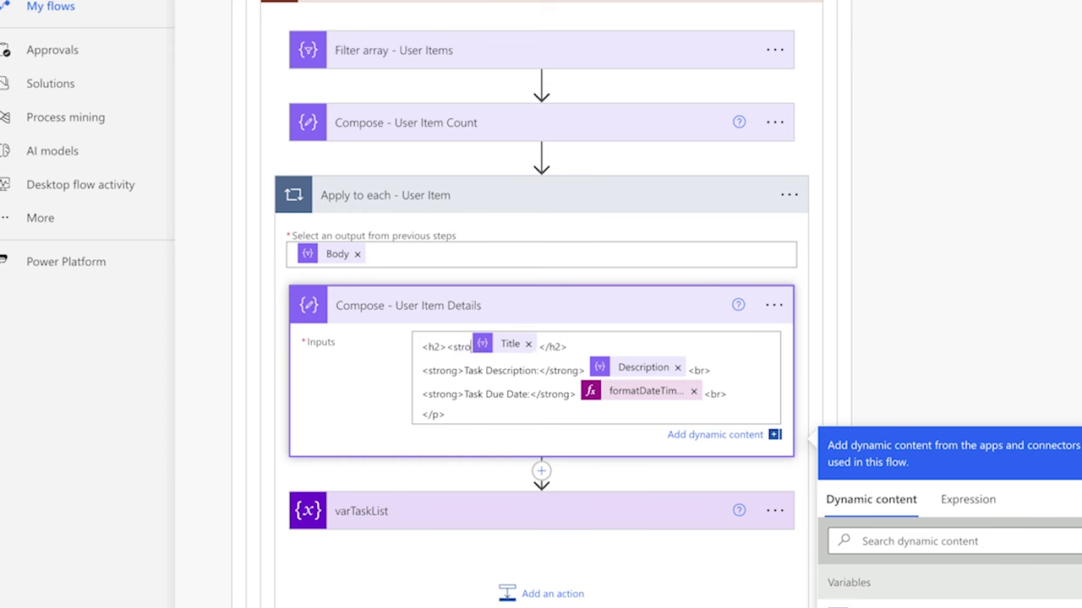
type("</strong></")
left_click(440, 347)
type("style=\"background-color: yellow; padding: 10px\"")
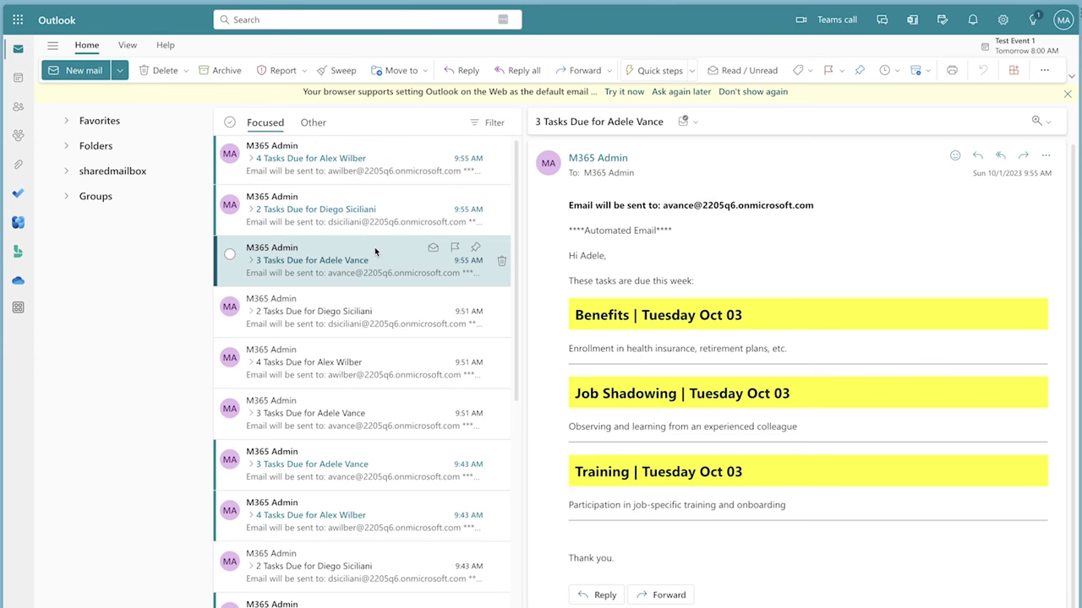
Look through the newest task emails in Outlook to check the formatting of the highlighted task headings.
key("Up")
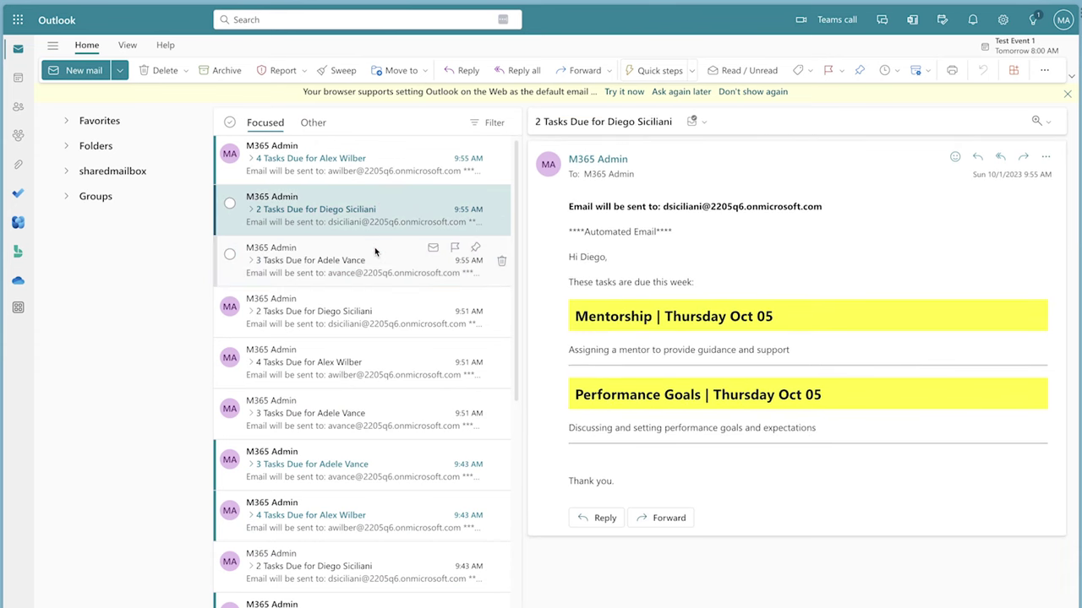
key("Up")
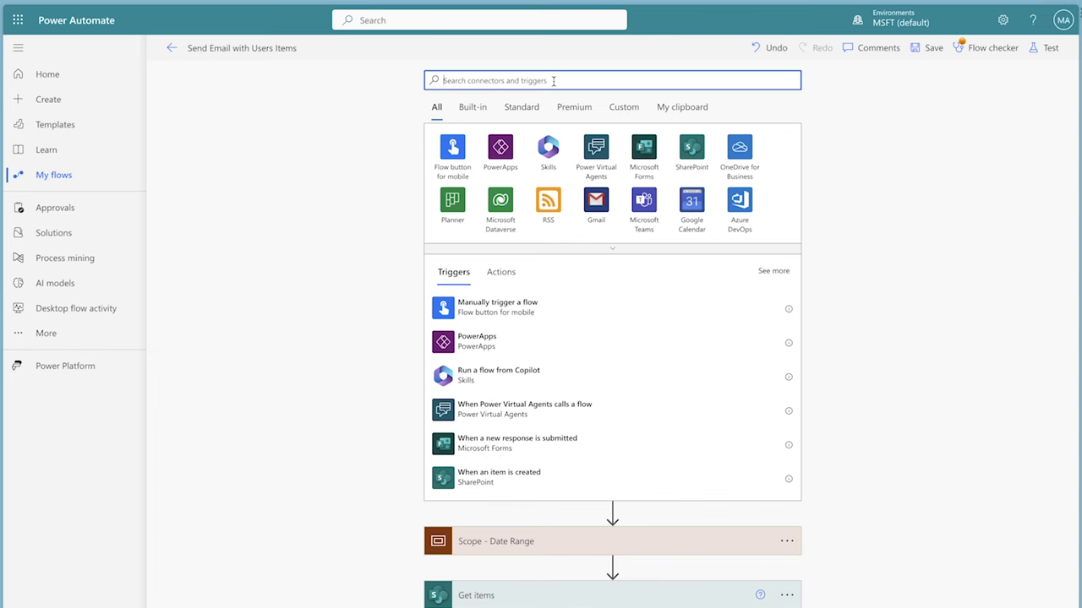
Add a Recurrence schedule trigger to the flow with its frequency set to Week.
type("recurr")
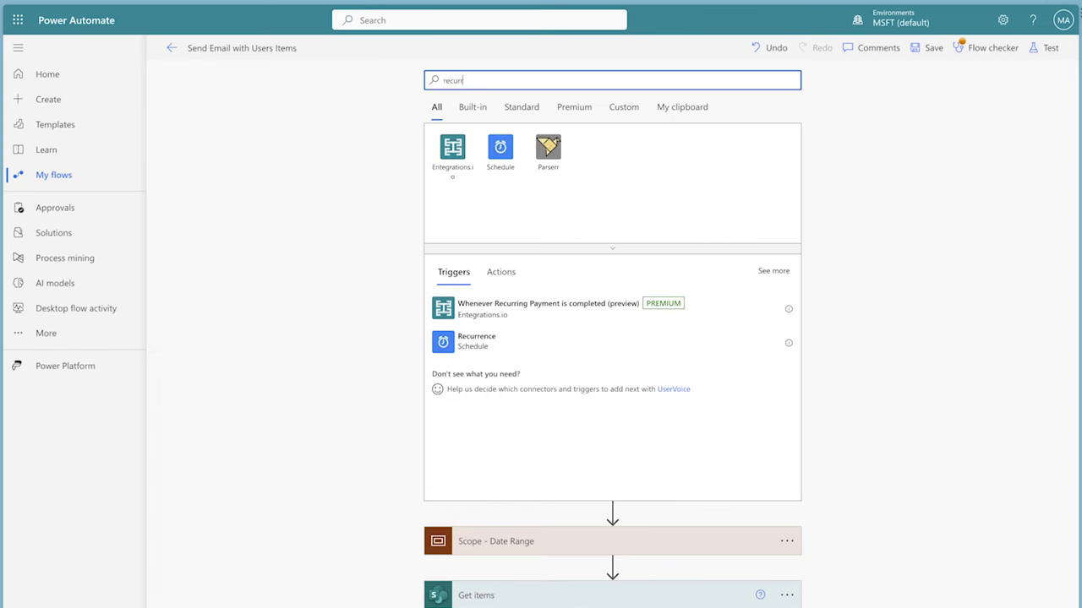
left_click(561, 338)
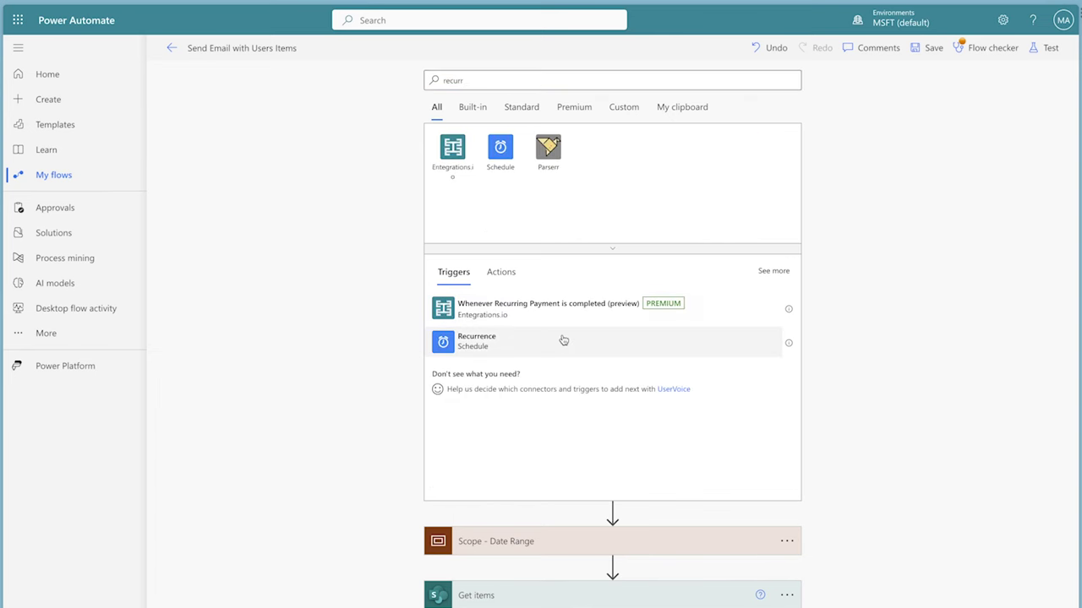
left_click(774, 127)
left_click(667, 163)
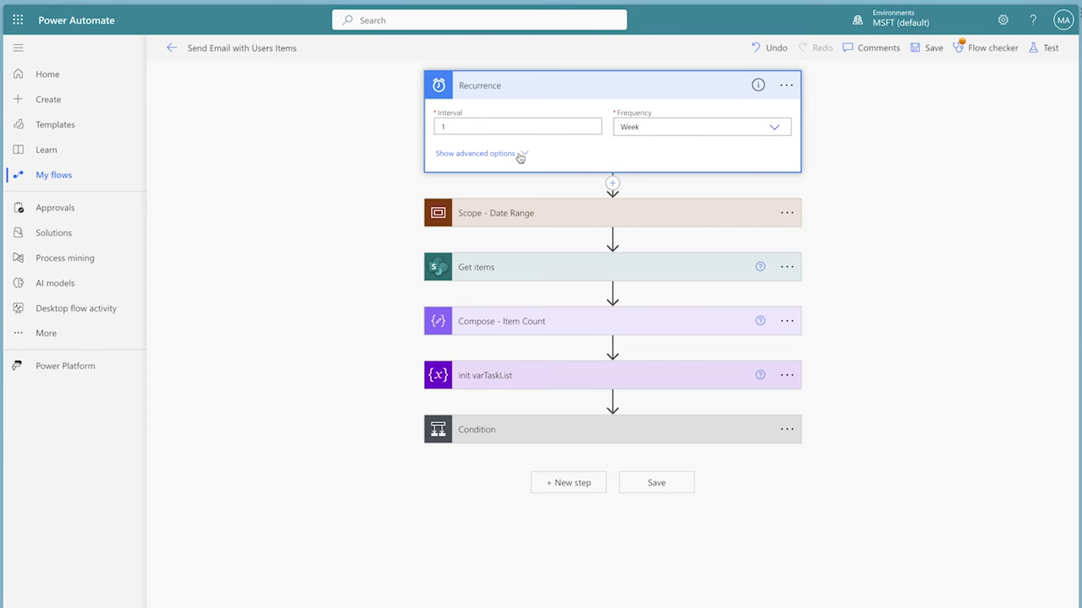
Set the recurrence's time zone to (UTC-07:00) Mountain Time (US & Canada), its day to Monday and its hour to 8.
left_click(517, 153)
left_click(774, 150)
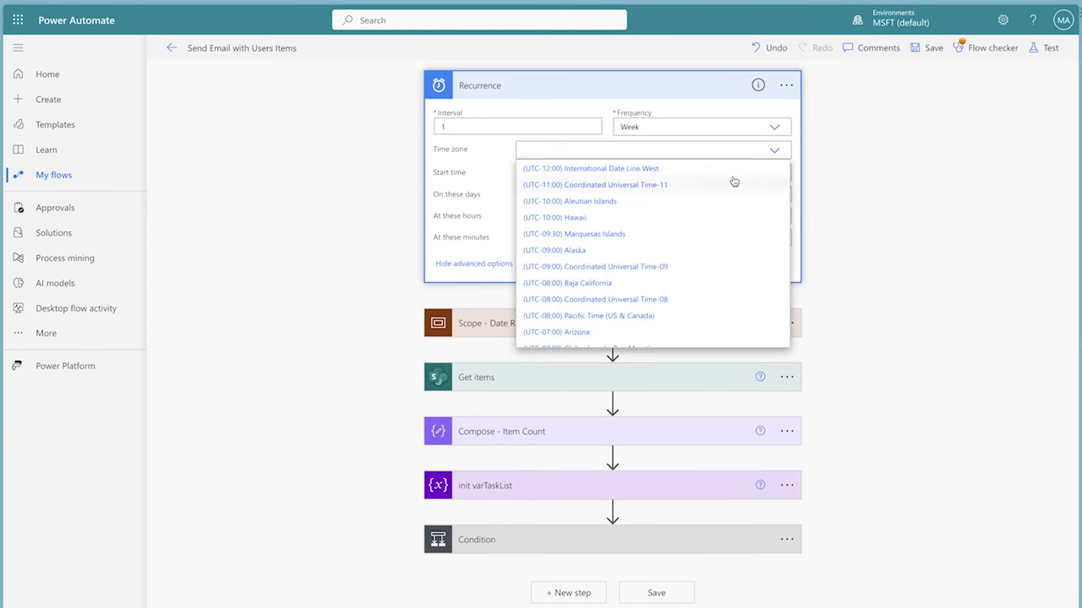
scroll(713, 218, "down", 3)
left_click(656, 216)
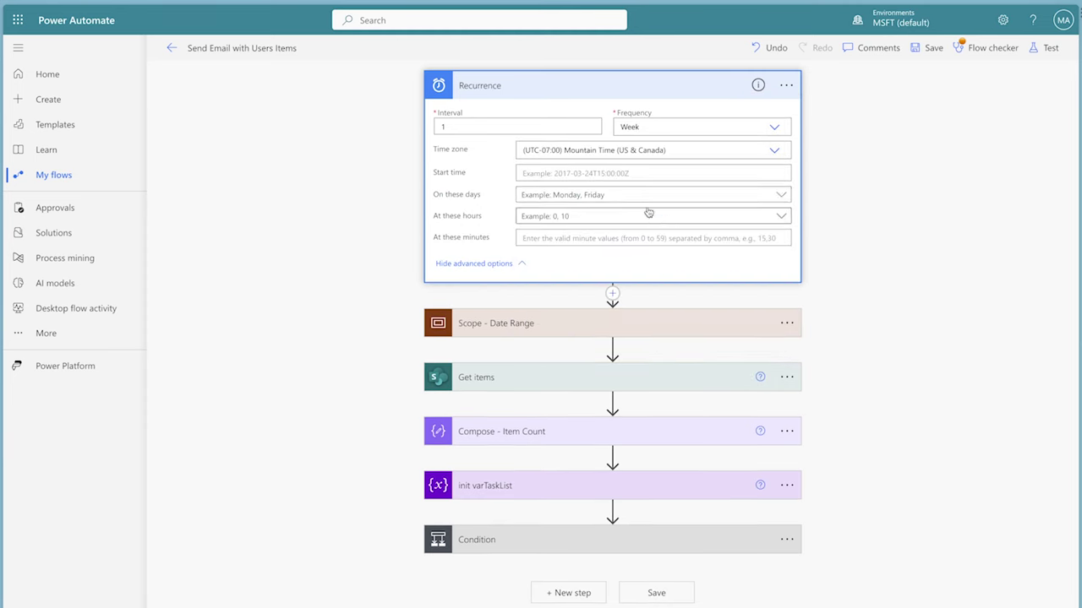
left_click(781, 195)
left_click(531, 245)
left_click(783, 217)
left_click(528, 445)
left_click(652, 261)
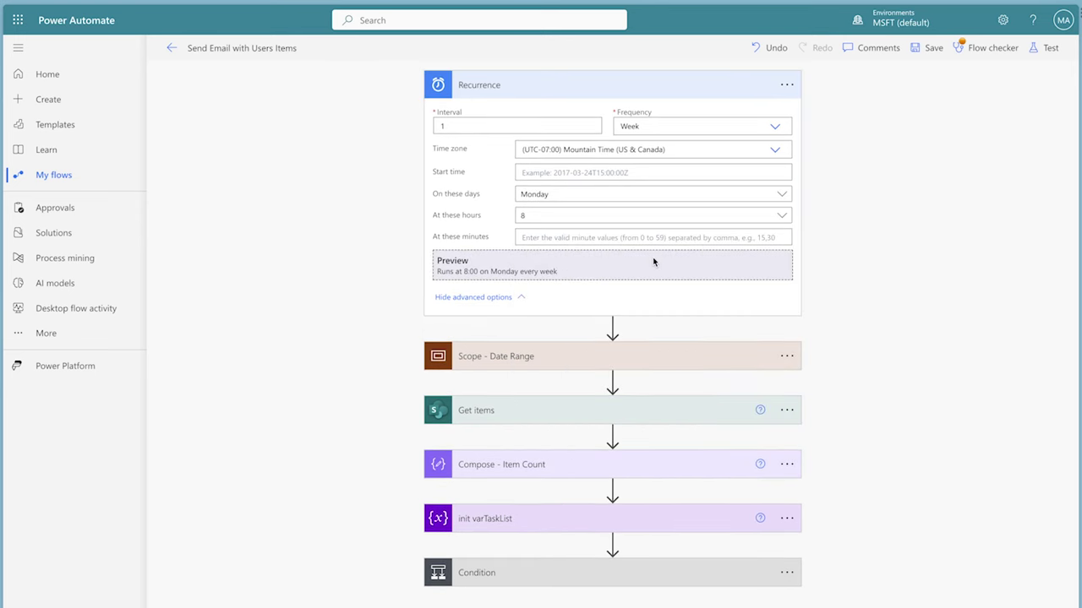
Set the base time of Convert time zone in Scope - Date Range to the expression utcNow().
left_click(571, 355)
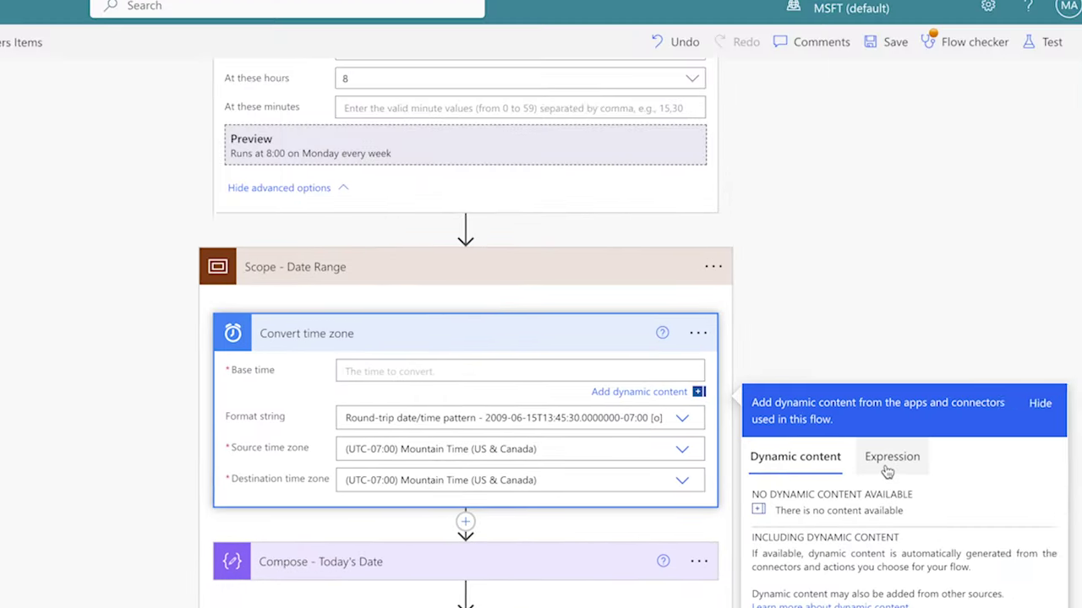
left_click(972, 251)
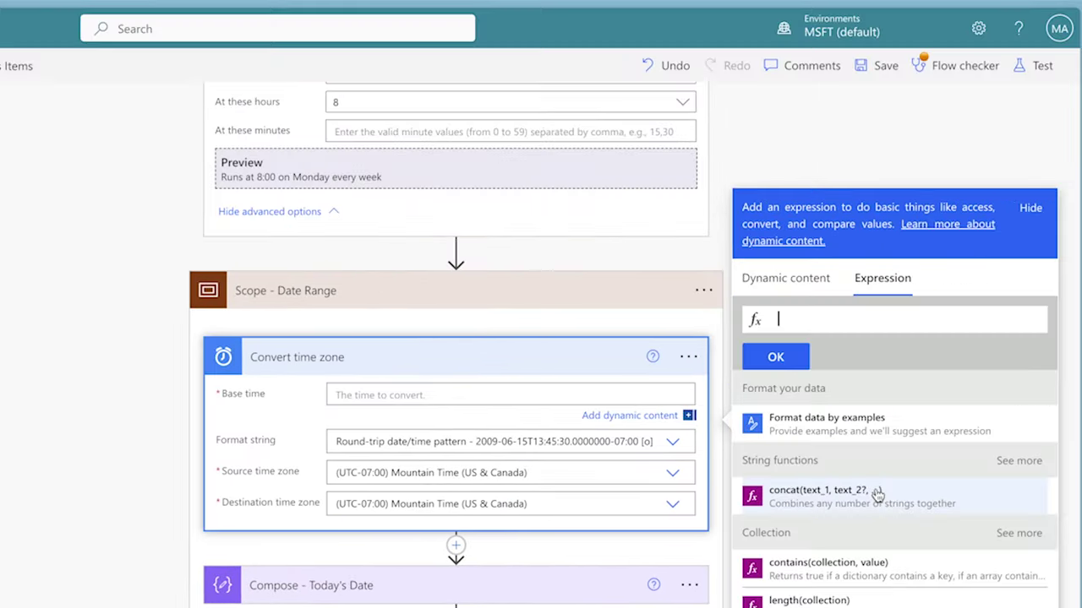
type("utcNow()")
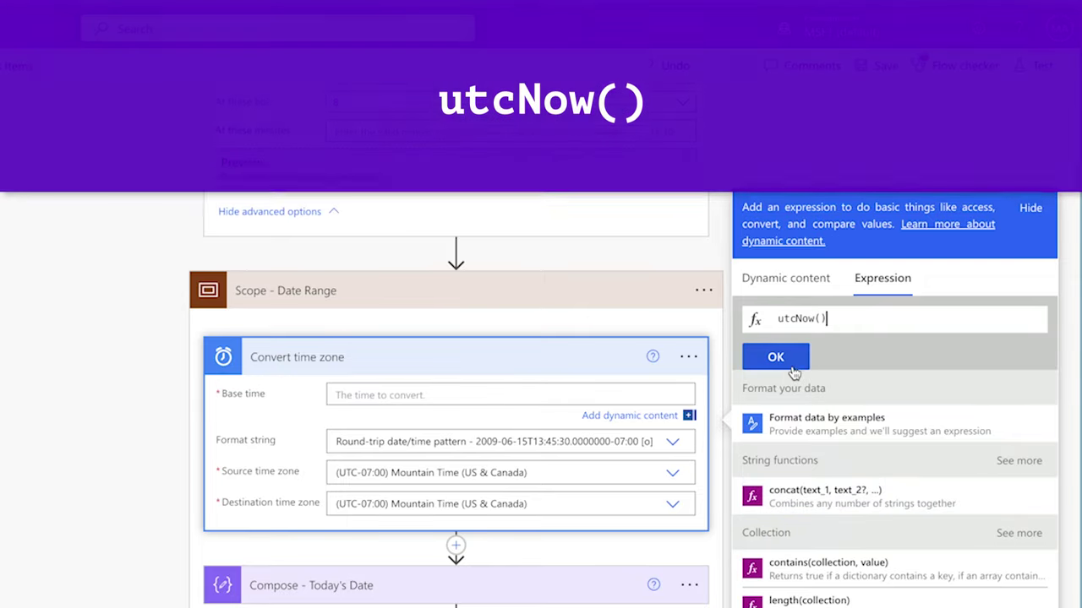
left_click(775, 357)
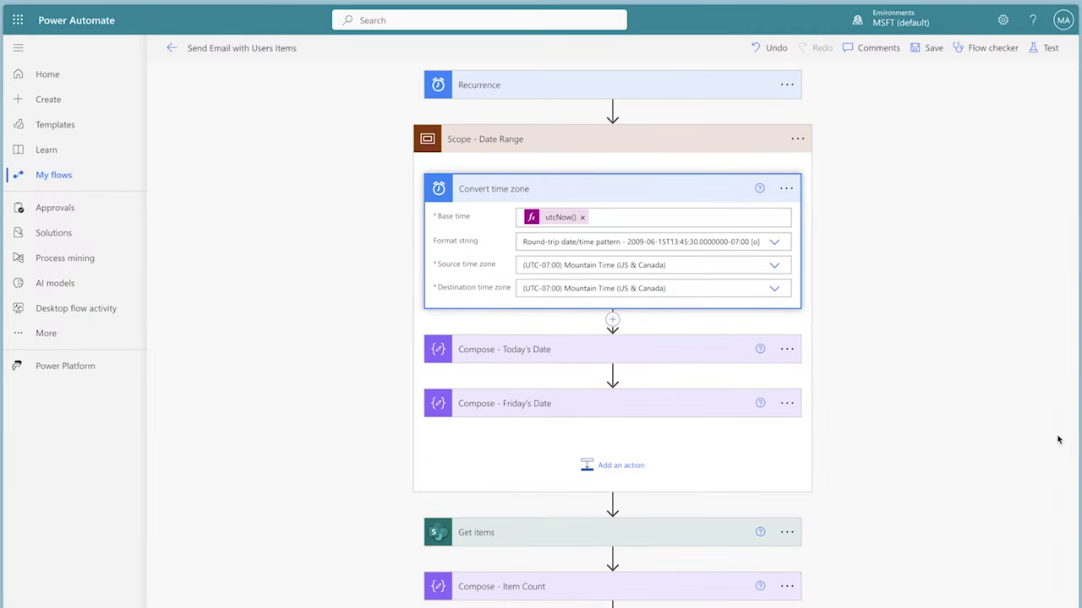
Address the Send an email (V2) action to the Compose - Users Email Address Outputs and delete the body's "Email will be sent to:" line.
scroll(878, 402, "down", 2)
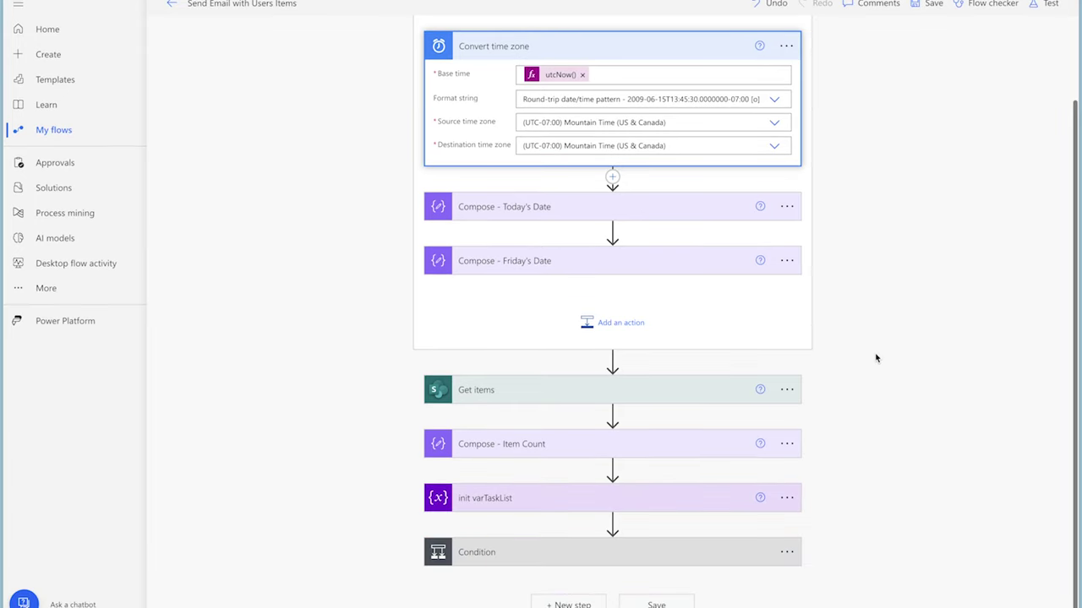
left_click(707, 550)
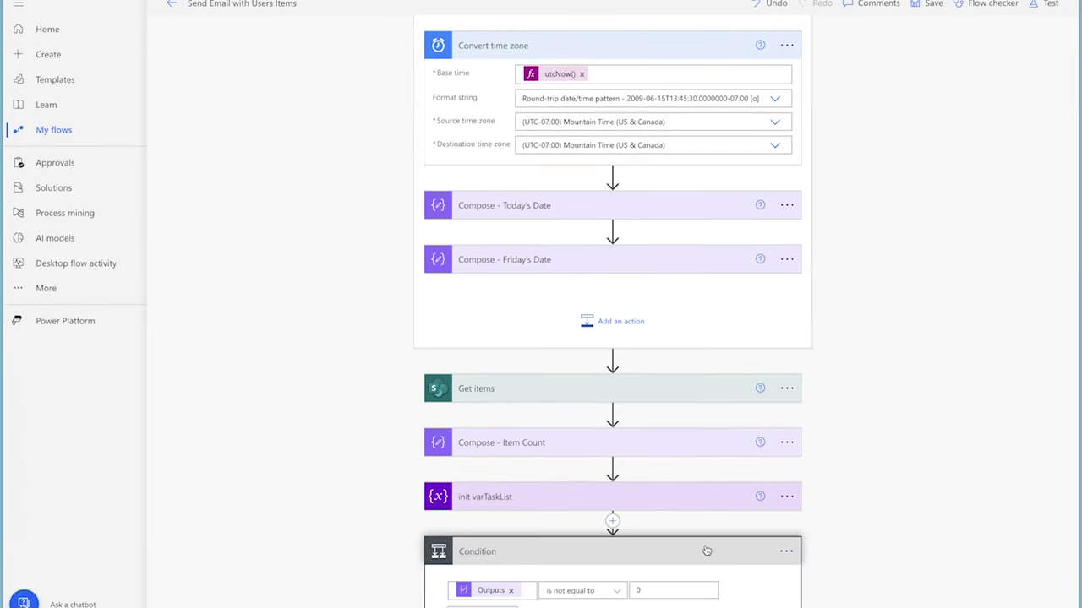
scroll(702, 543, "down", 10)
left_click(479, 409)
left_click(406, 432)
left_click(780, 187)
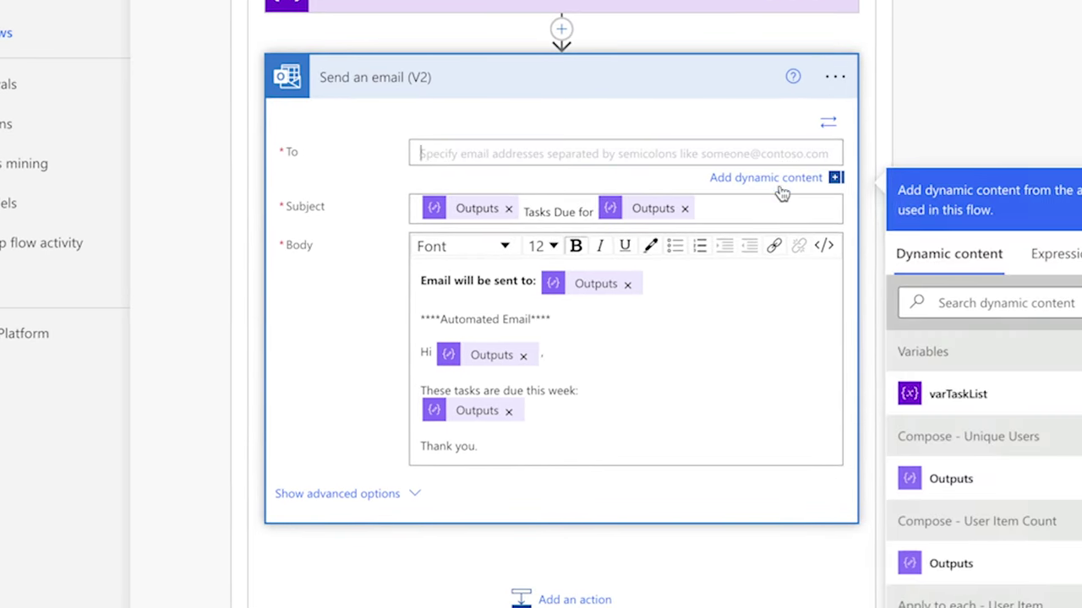
left_click(959, 304)
type("output")
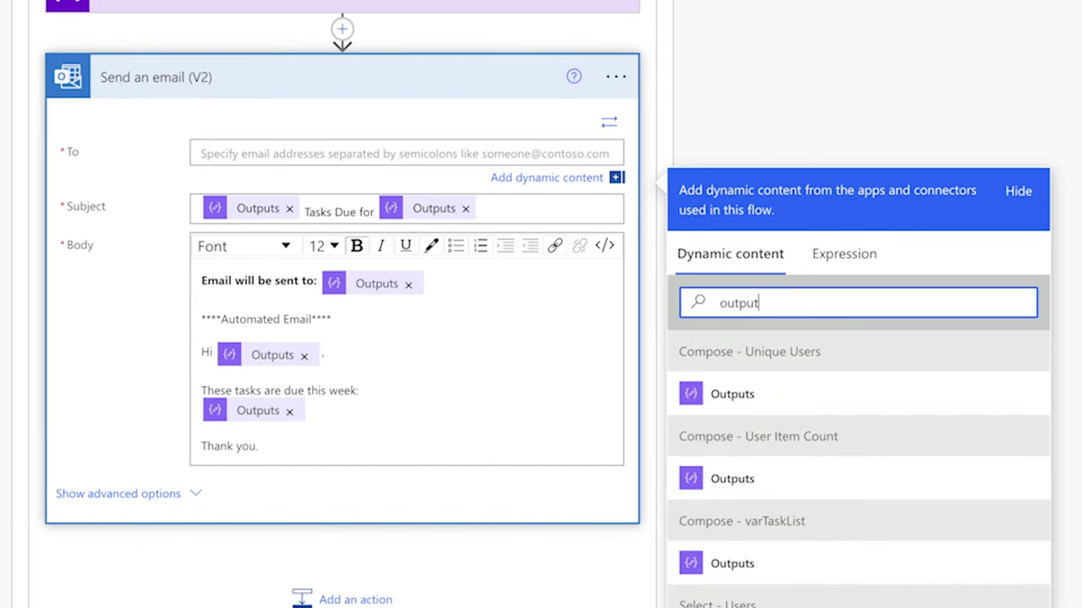
scroll(781, 468, "down", 1)
scroll(781, 467, "down", 4)
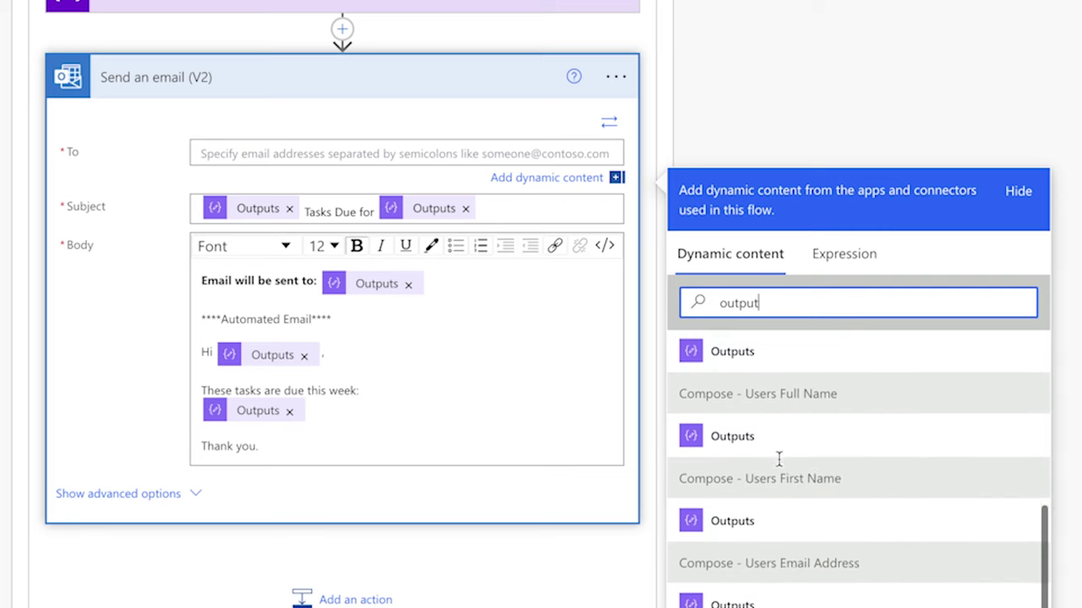
left_click(774, 548)
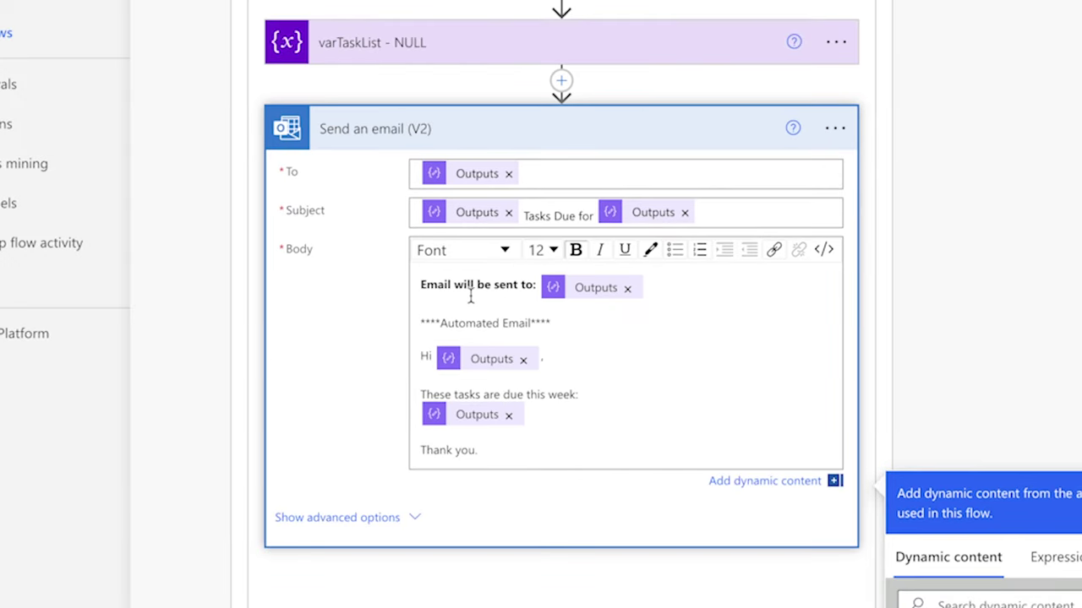
triple_click(206, 286)
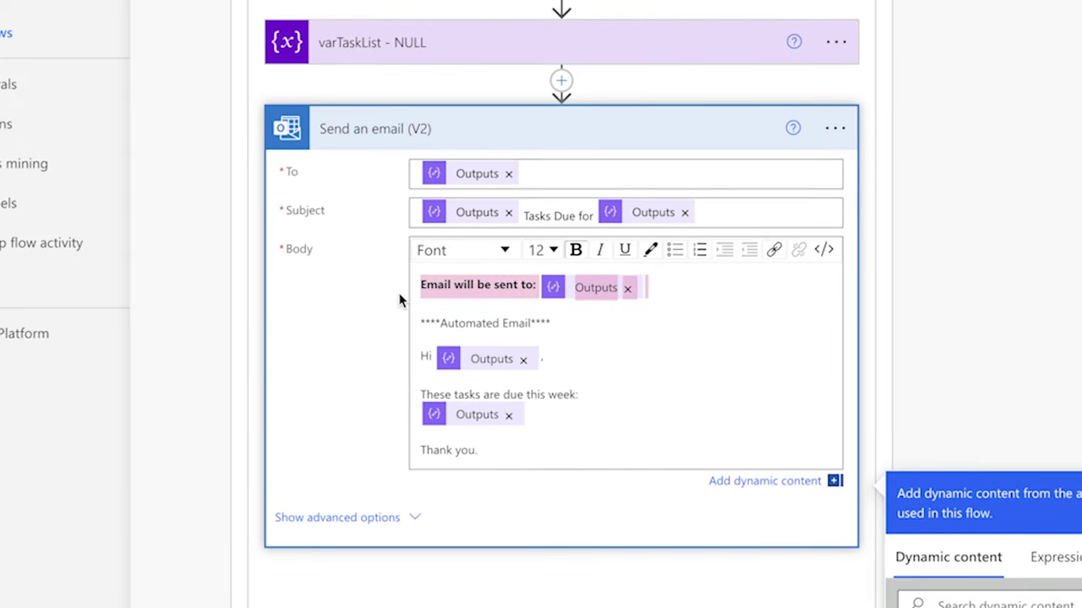
key("BackSpace")
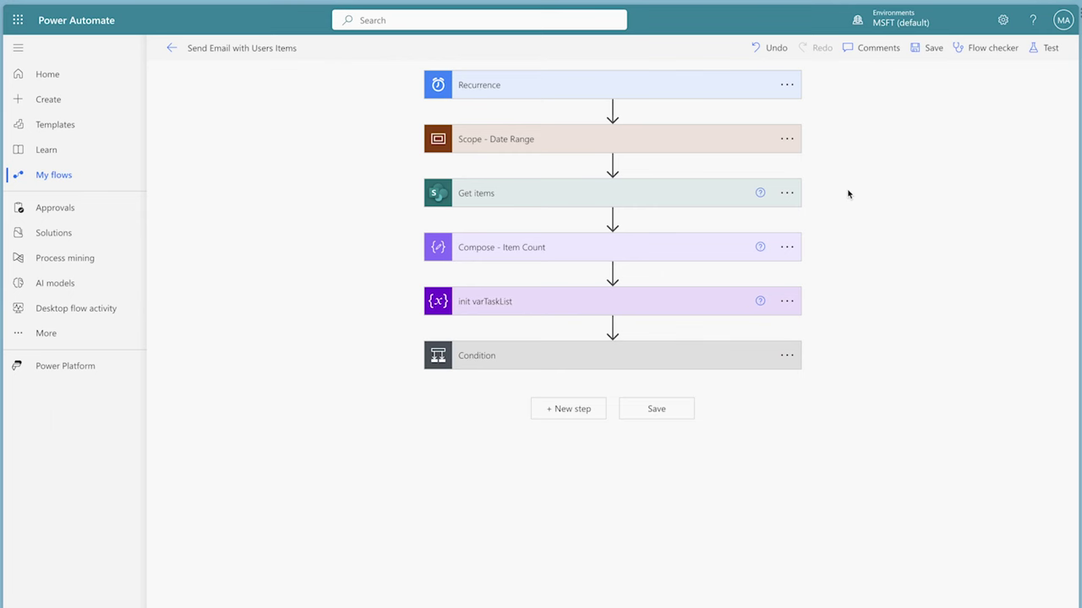
Turn on pagination for the Get items action with a threshold of 250.
left_click(783, 204)
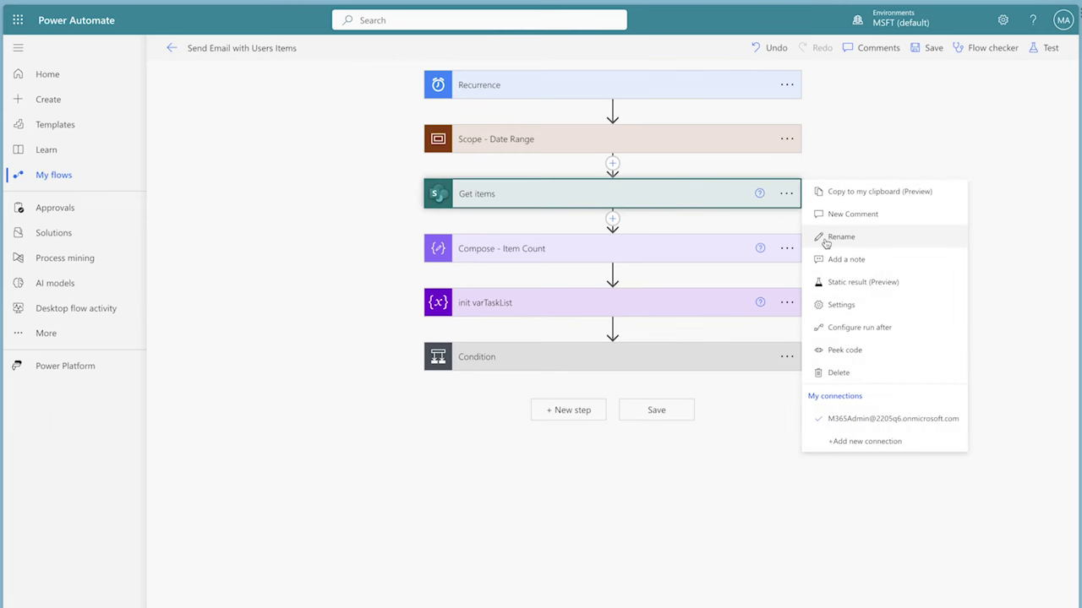
left_click(849, 305)
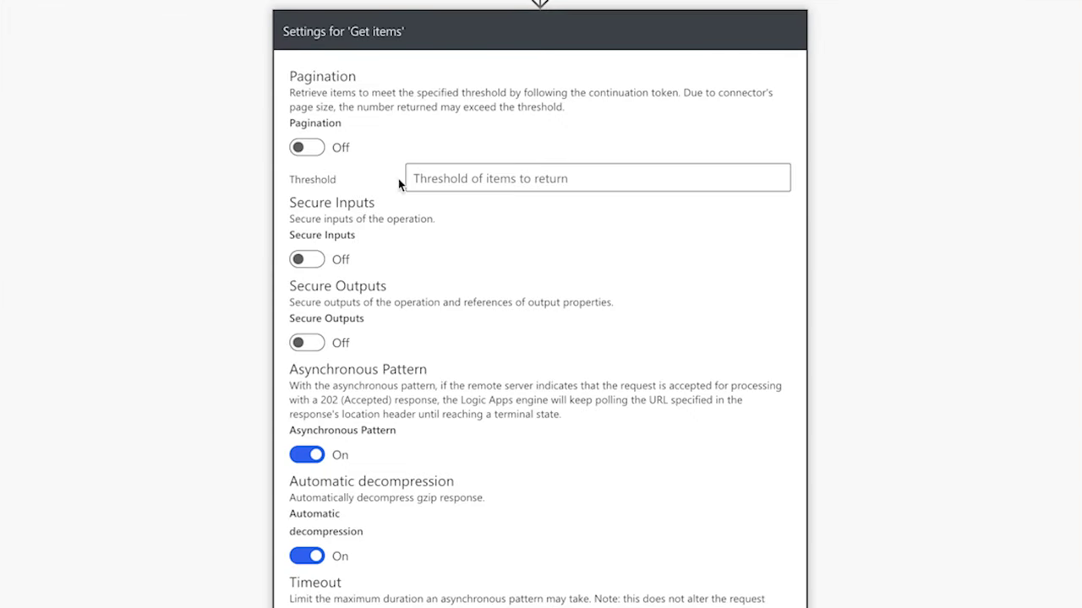
left_click(309, 150)
left_click(502, 182)
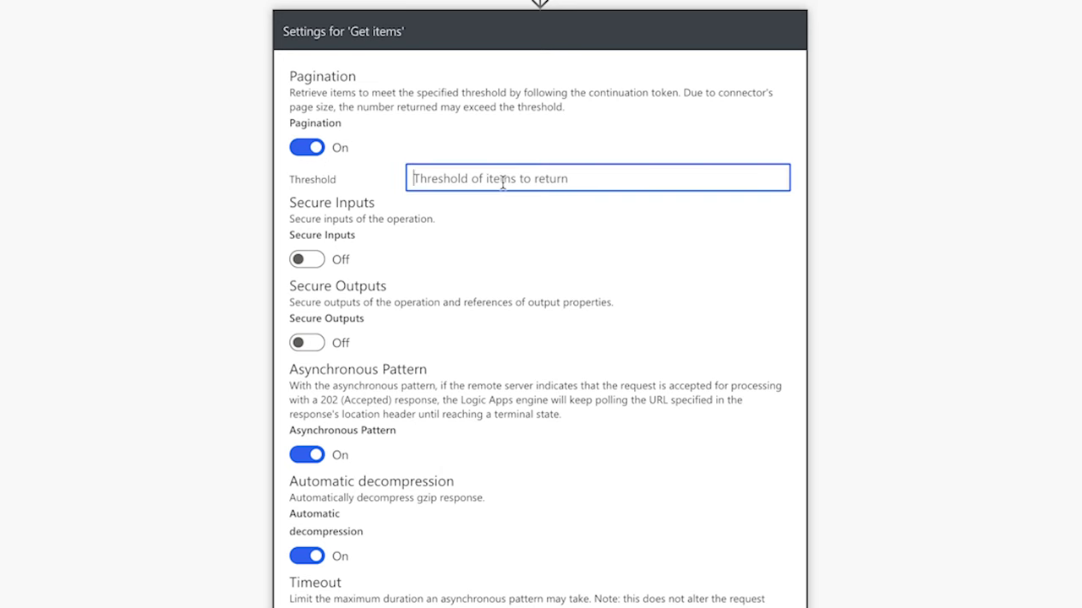
type("250")
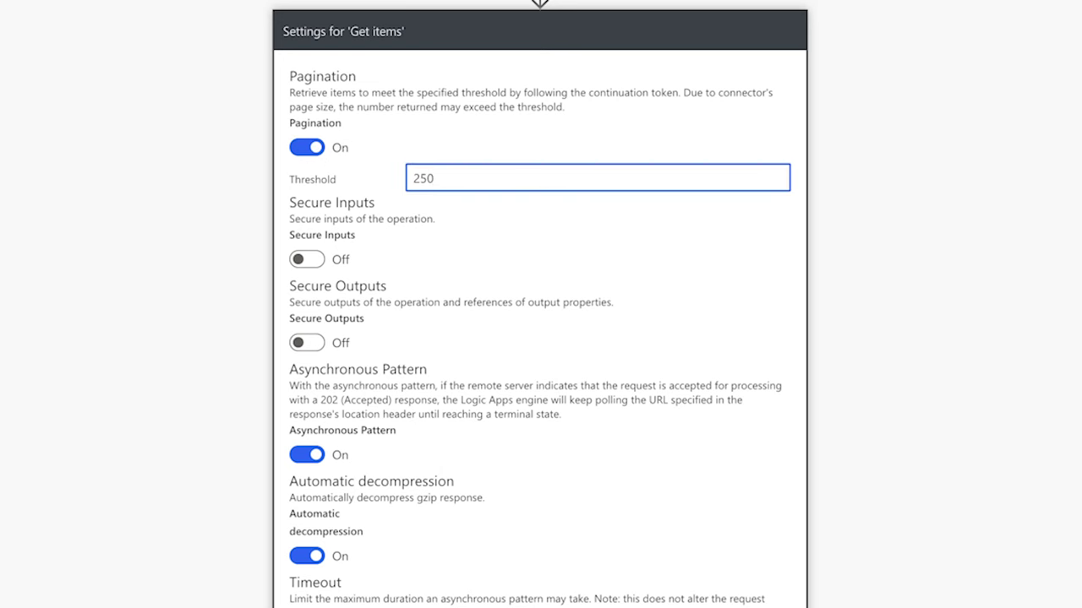
scroll(802, 203, "down", 6)
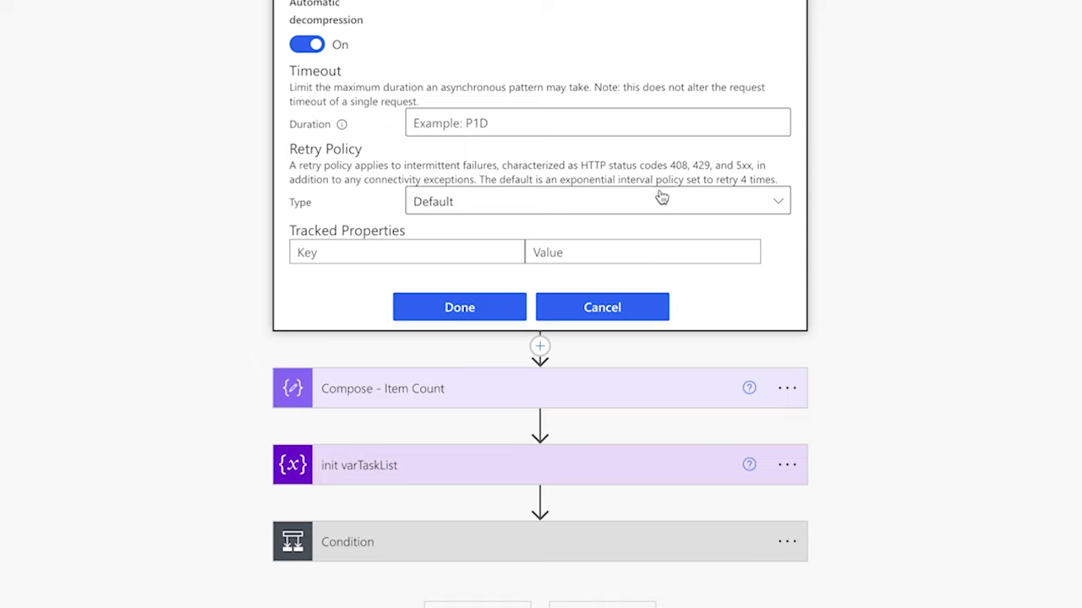
left_click(466, 306)
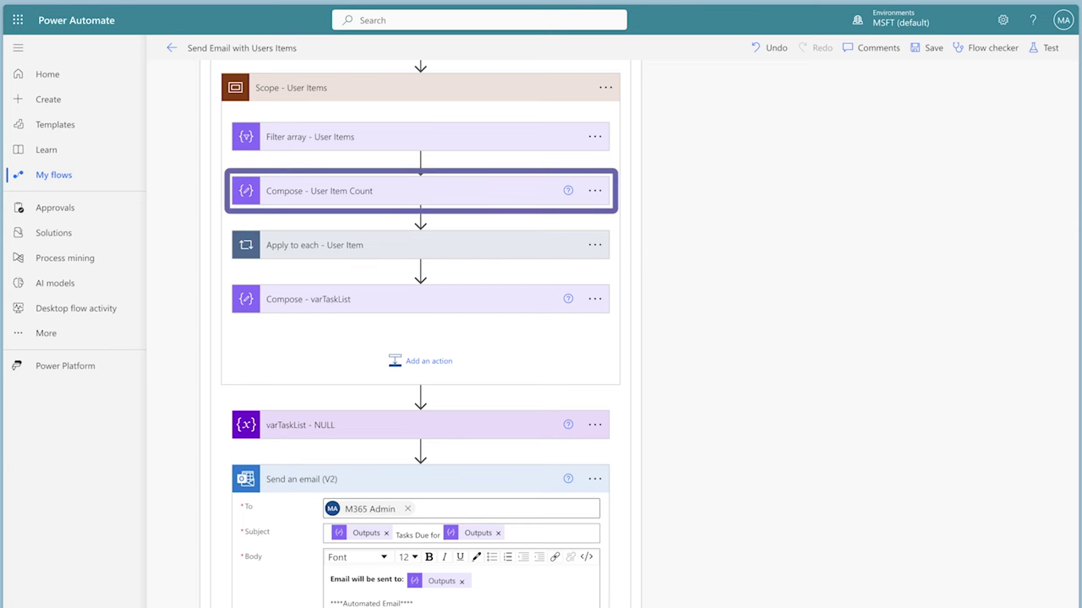
Start an expression for the word "Tasks" in the Send an email (V2) subject: equals(outputs('Compose_-_User_Item_Count'),1).
scroll(420, 338, "down", 5)
left_click(408, 270)
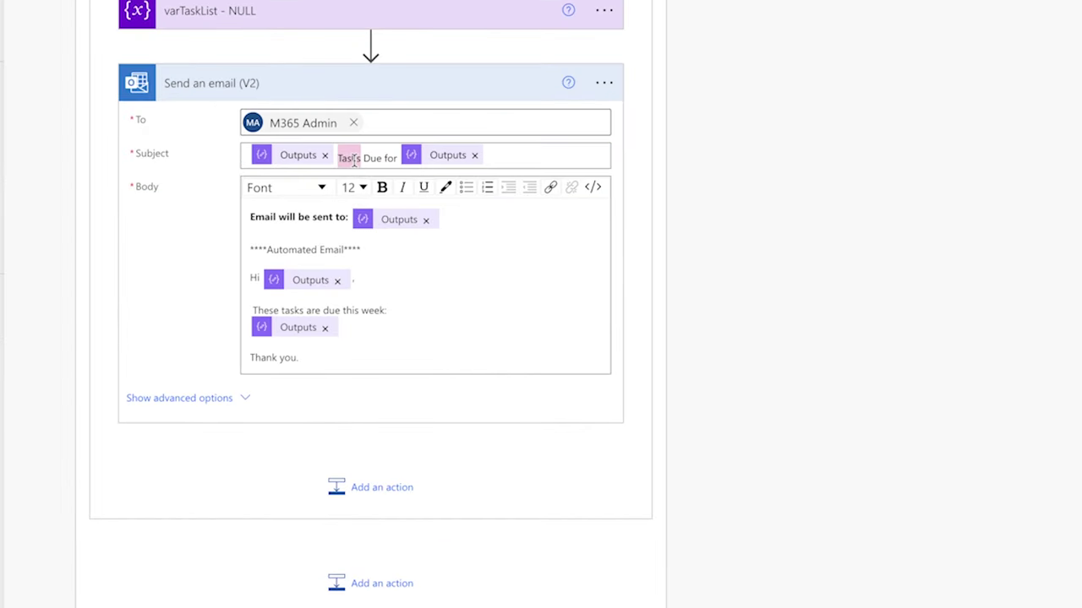
left_click(782, 245)
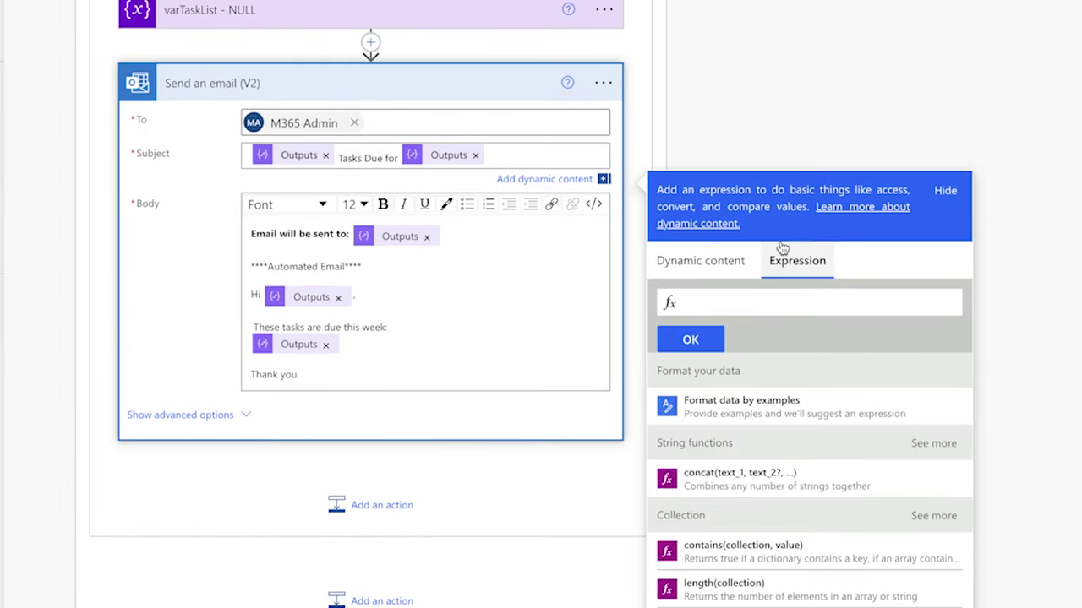
type("equals(")
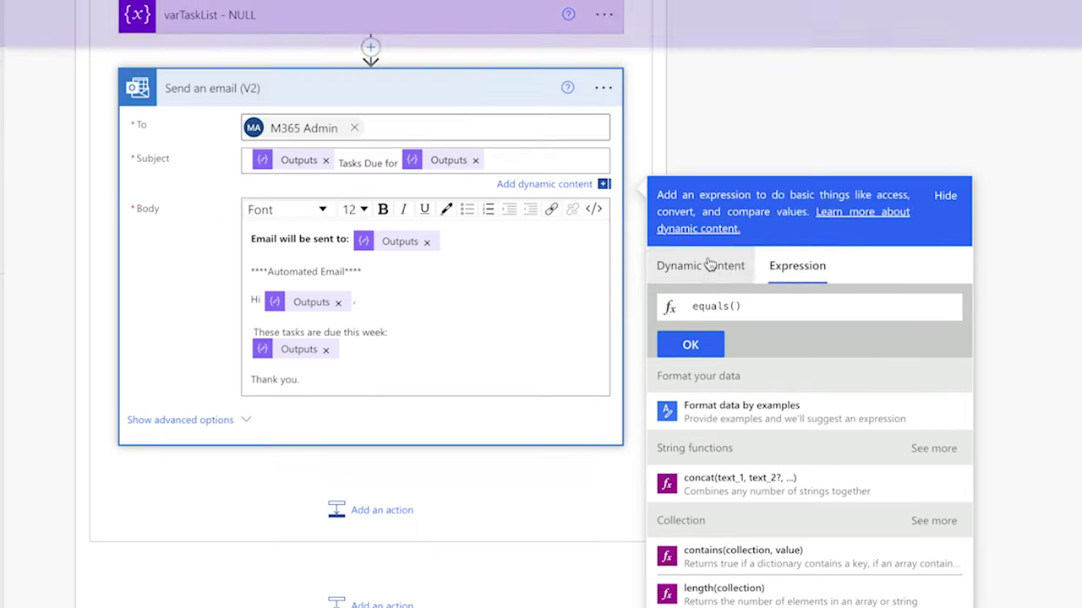
left_click(700, 260)
scroll(796, 482, "down", 3)
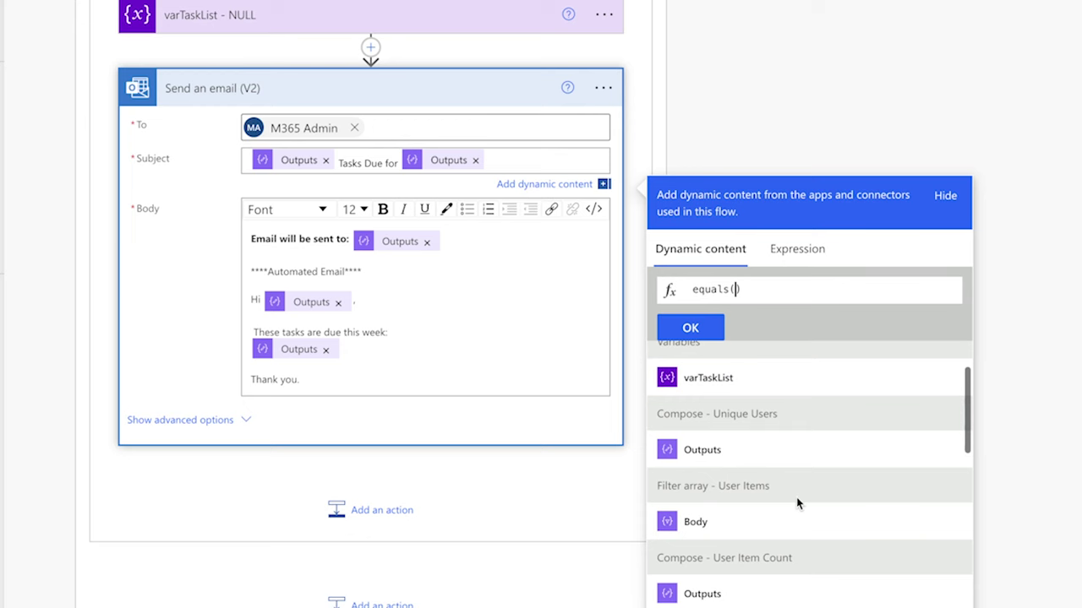
left_click(701, 493)
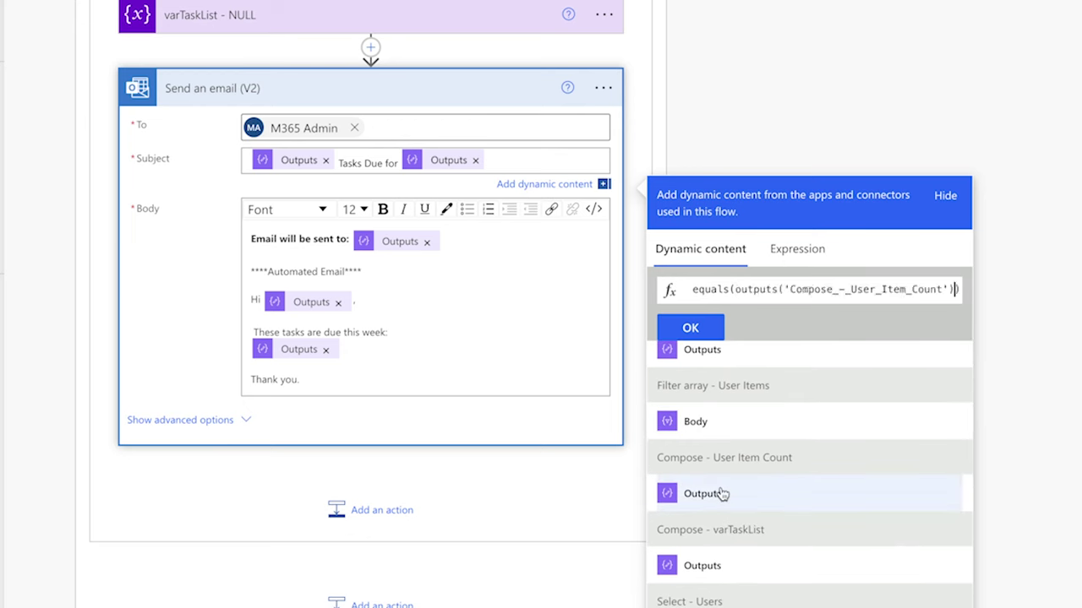
type(",1")
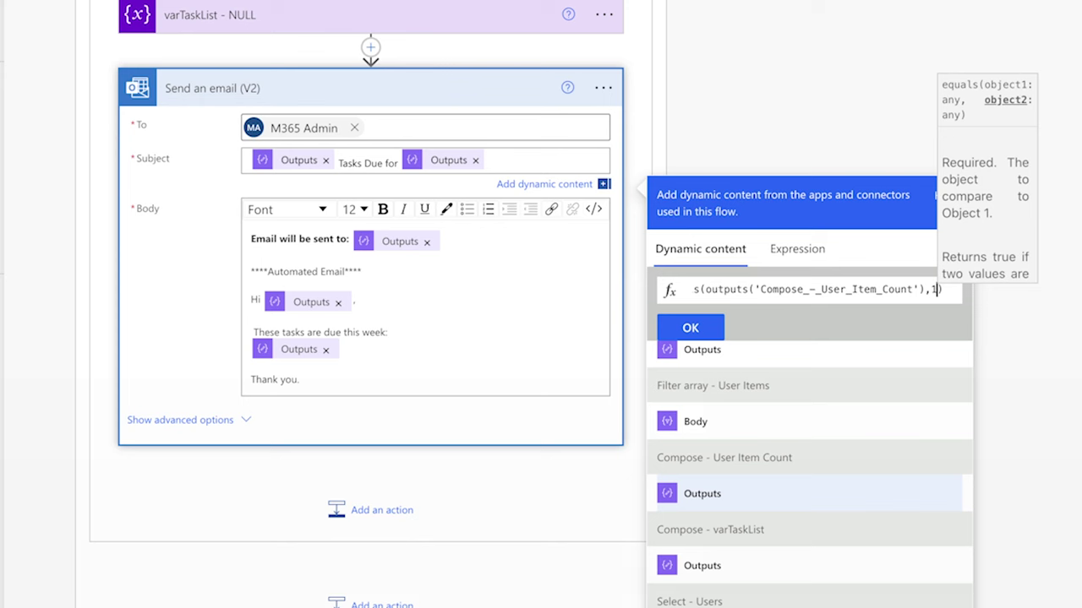
Wrap the equals comparison in an if function returning 'Task' or 'Tasks' and insert it into the email subject.
key("Home")
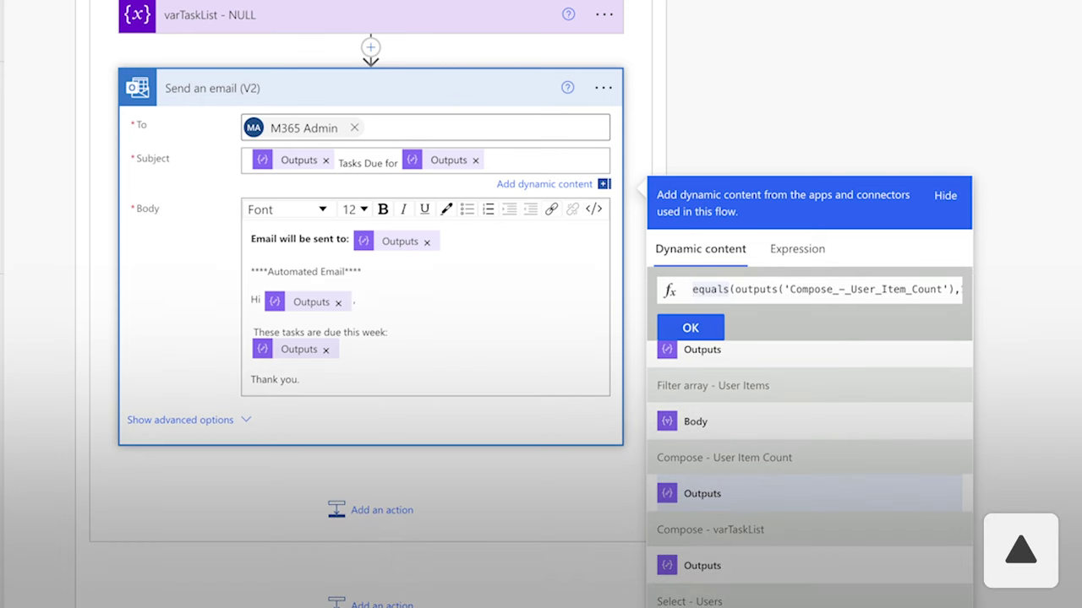
type("if(")
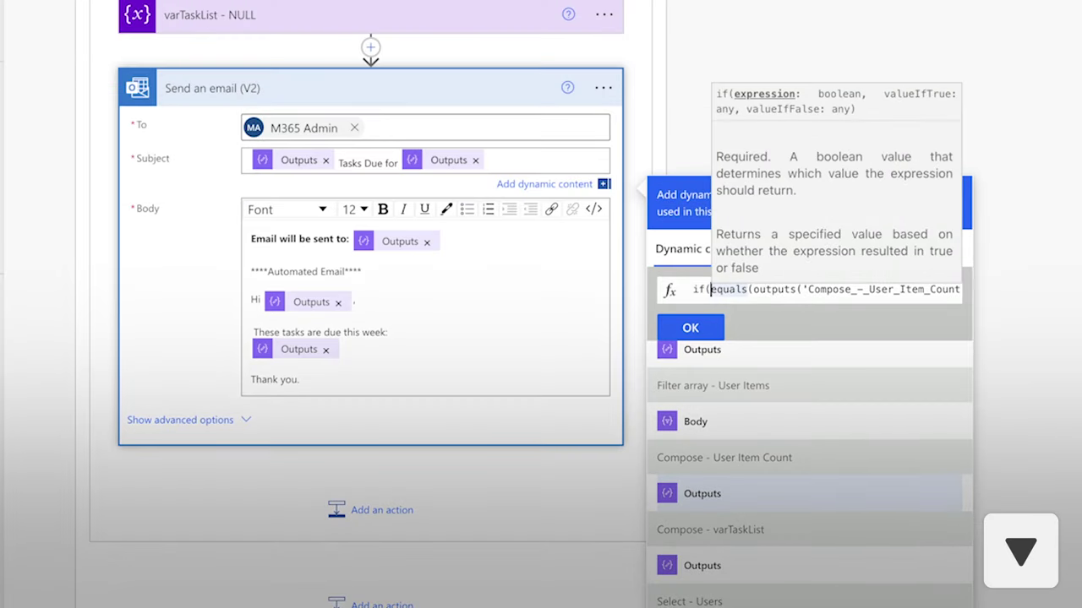
key("End")
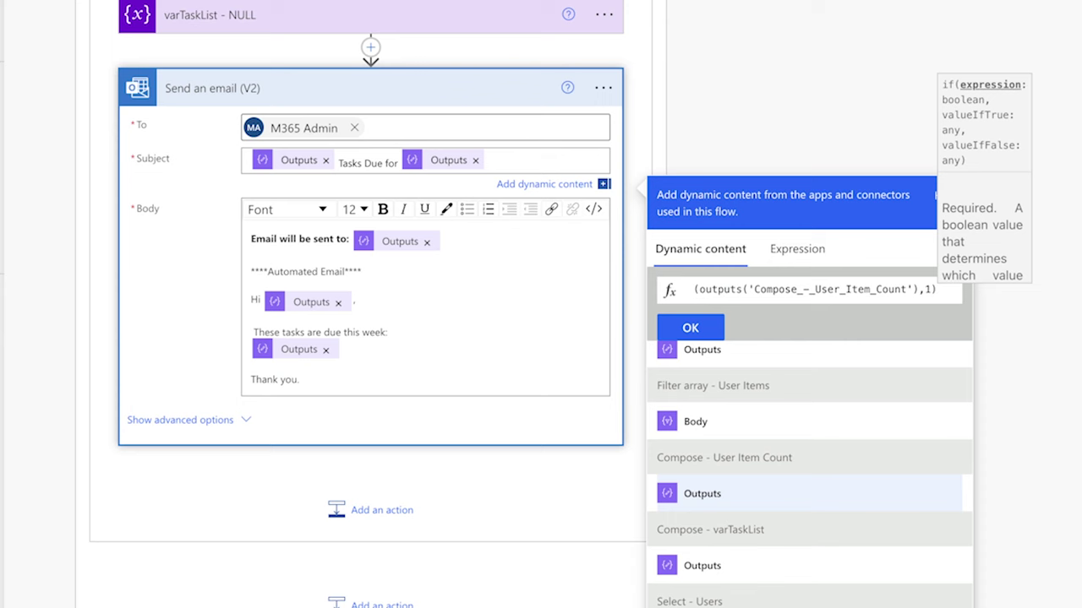
type(",'Task'")
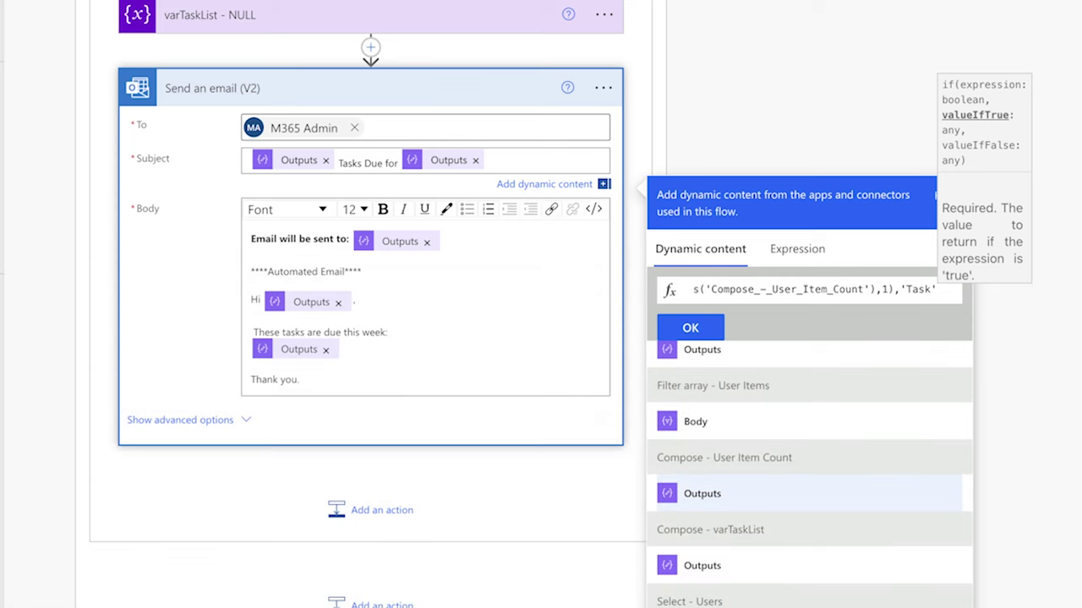
type(",'Tasks'")
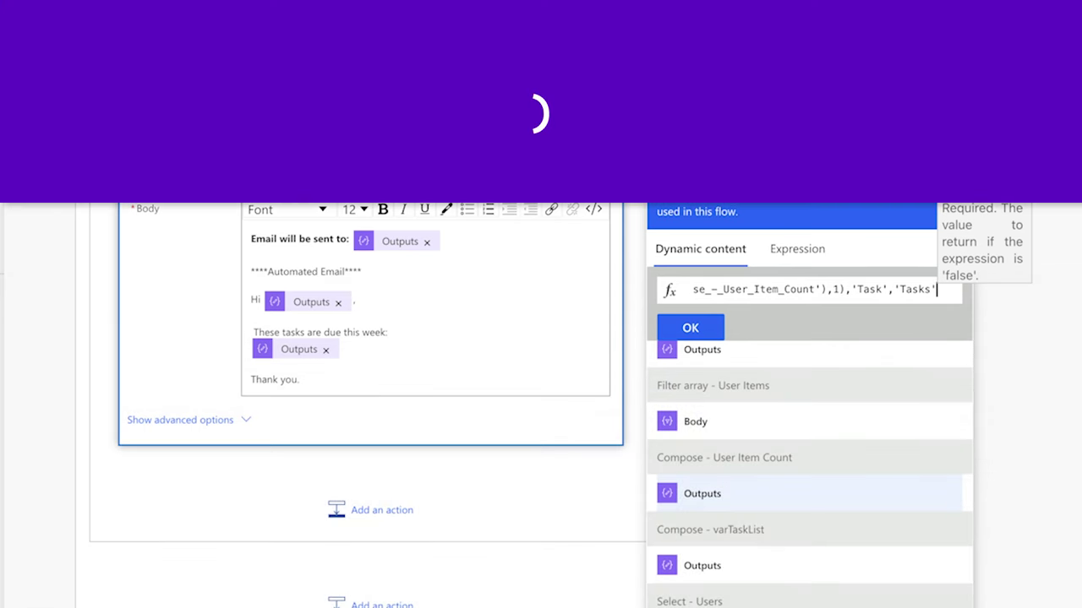
type(")")
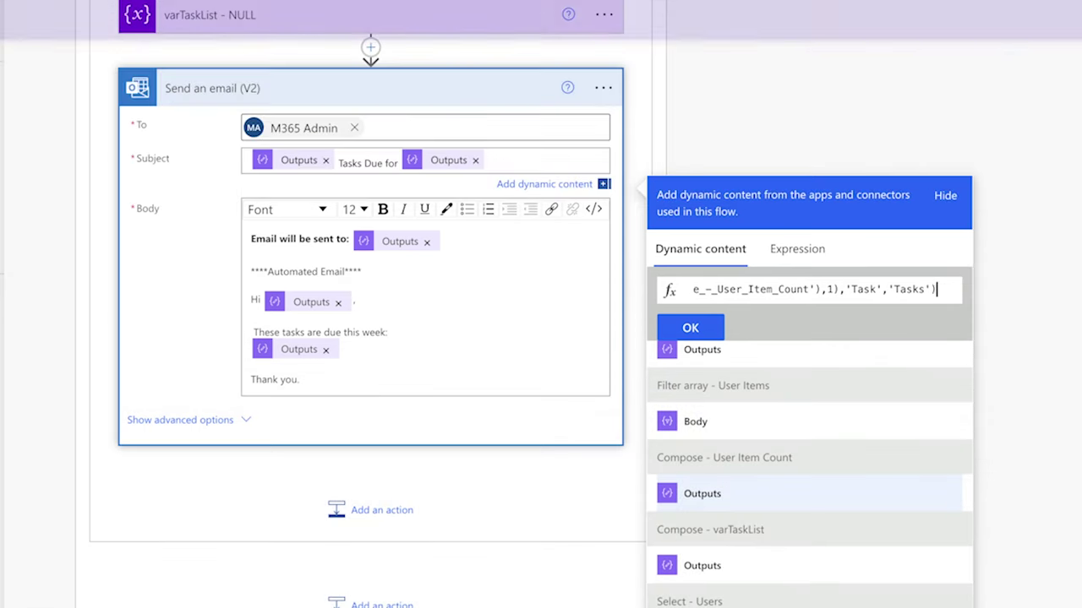
left_click(691, 328)
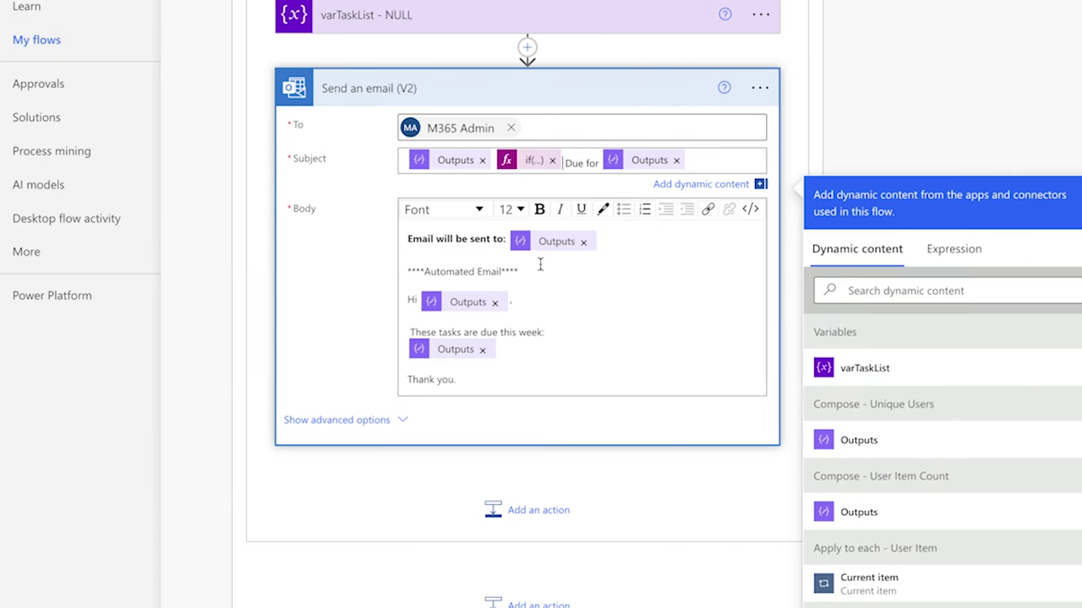
Copy the subject's if expression and paste it as a new expression in place of "These tasks" in the email body.
left_click(533, 162)
key("ctrl+a")
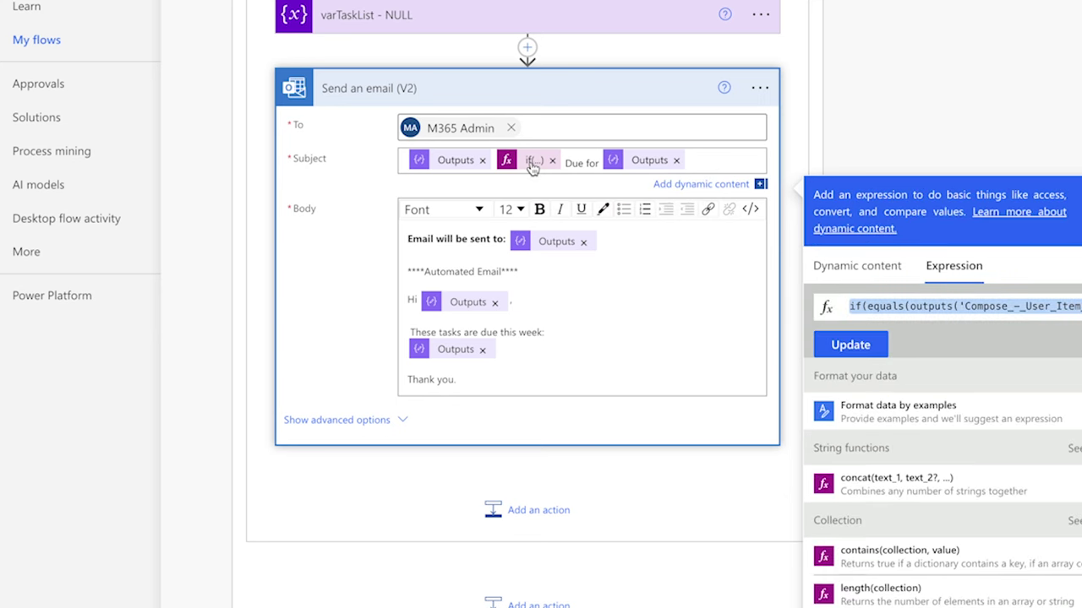
left_click_drag(464, 330, 411, 329)
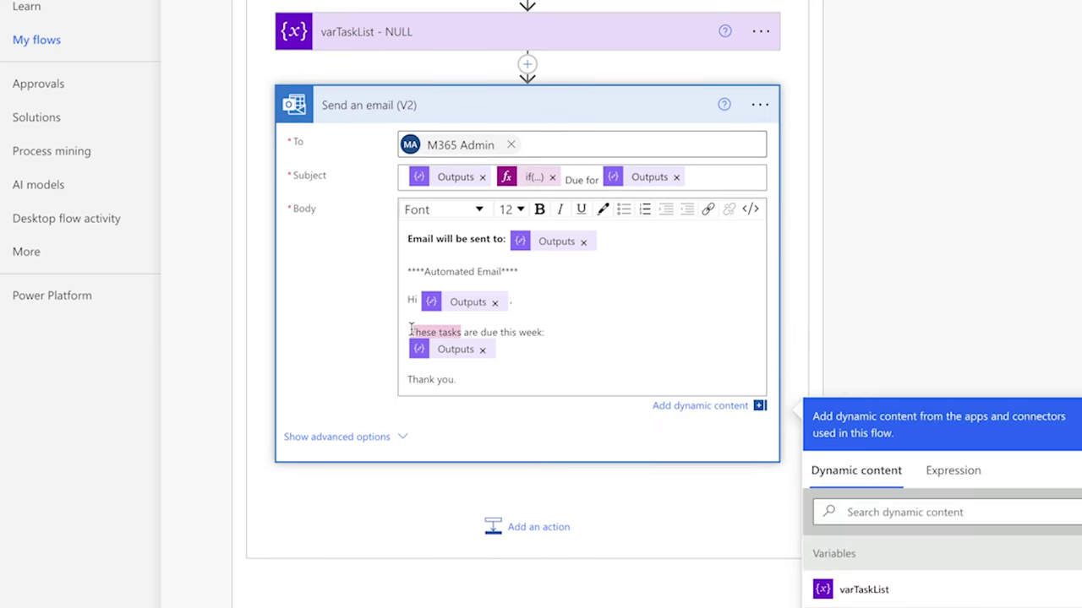
key("BackSpace")
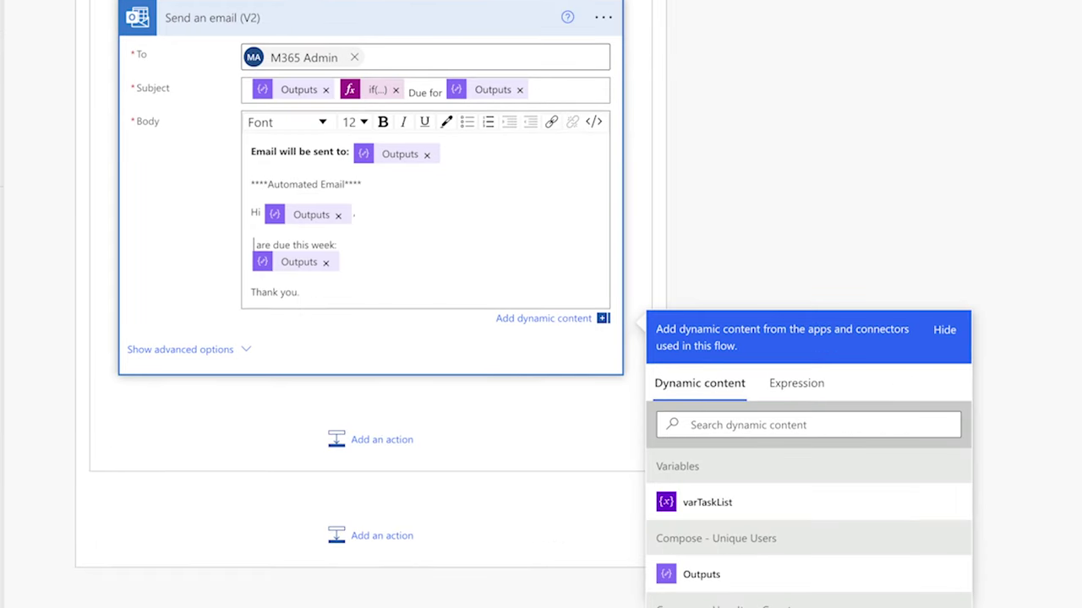
left_click(783, 384)
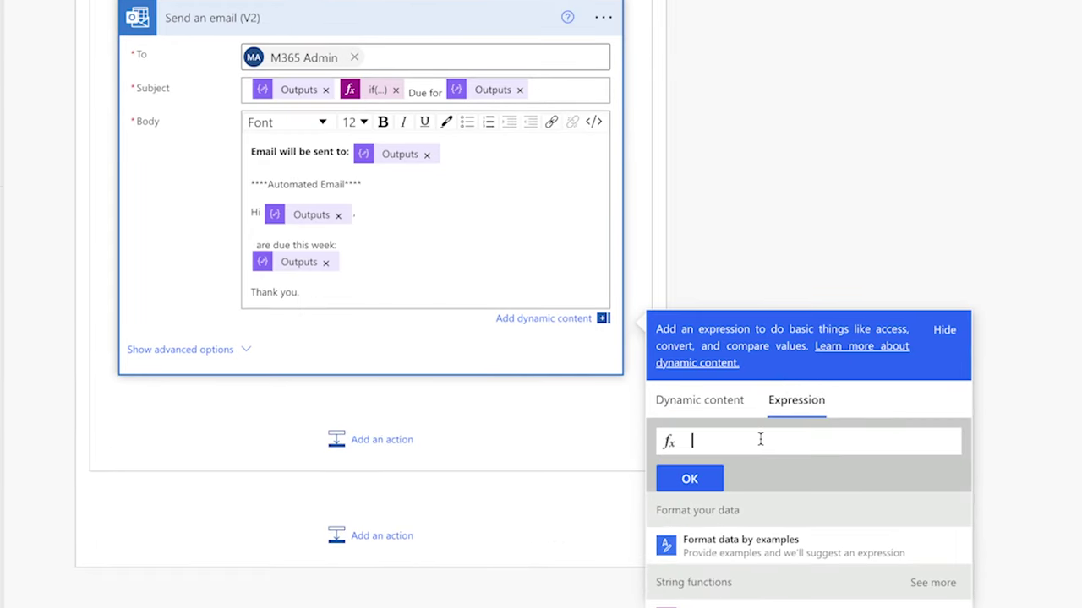
key("ctrl+v")
Change the pasted expression's results to 'This task' and 'These tasks' and insert it into the email body.
left_click(852, 440)
type("This")
key("Delete")
type("t")
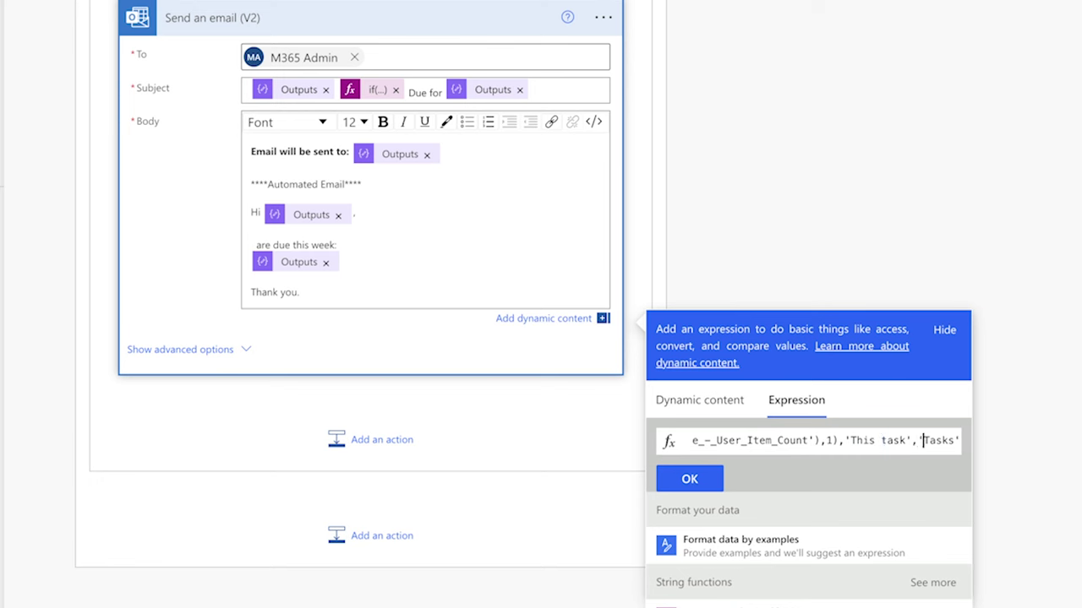
left_click(928, 441)
type("These T")
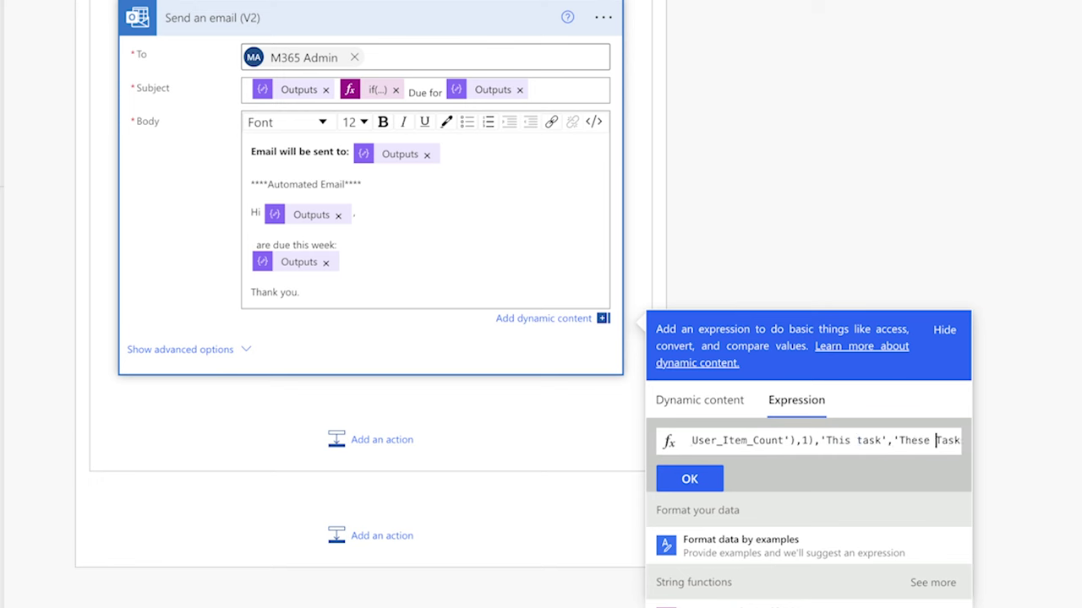
key("Delete")
type("t")
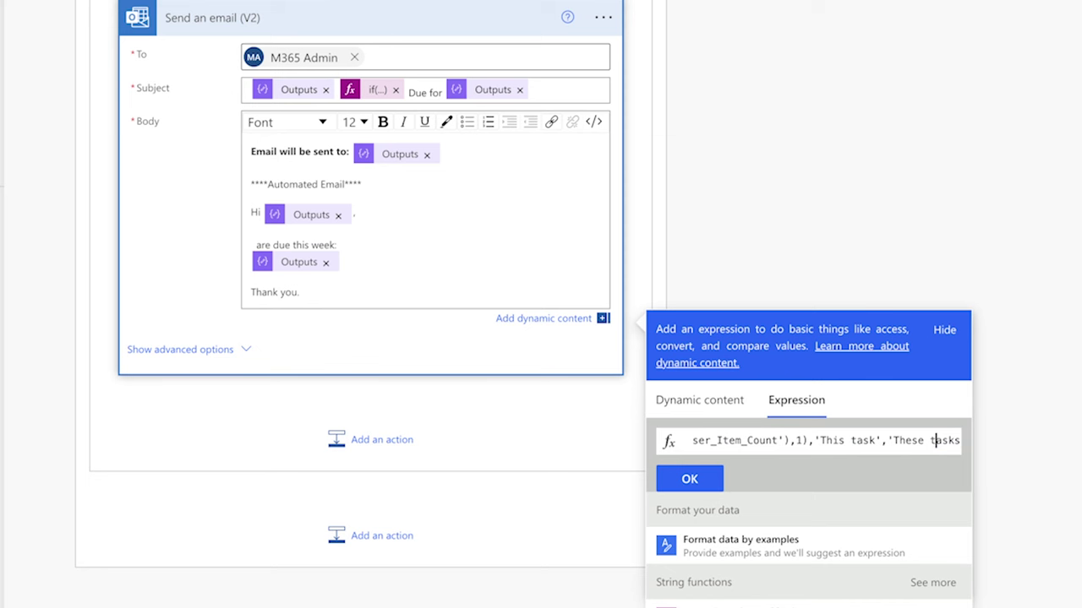
left_click(709, 479)
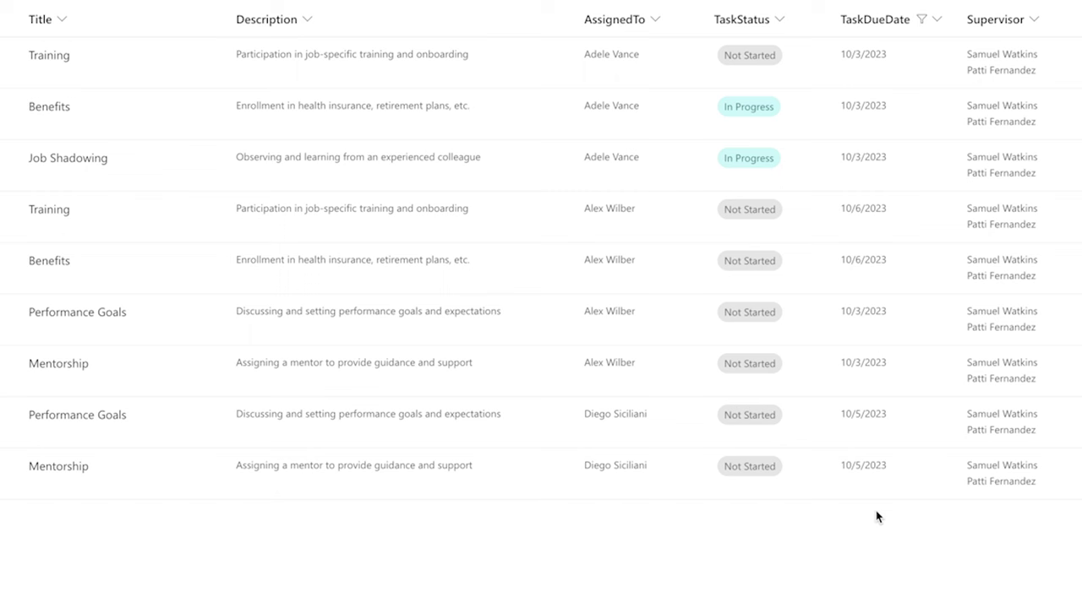
In SharePoint's Employee Onboarding Task Log, set the TaskStatus of the Performance Goals item due 10/5/2023 to Complete.
left_click(811, 430)
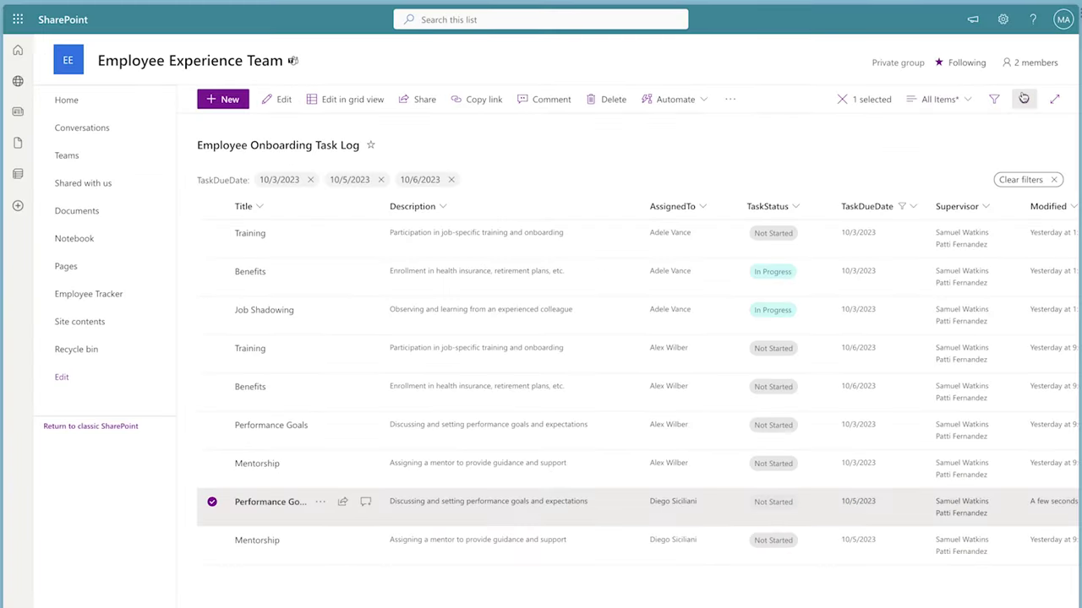
left_click(1023, 99)
left_click(972, 424)
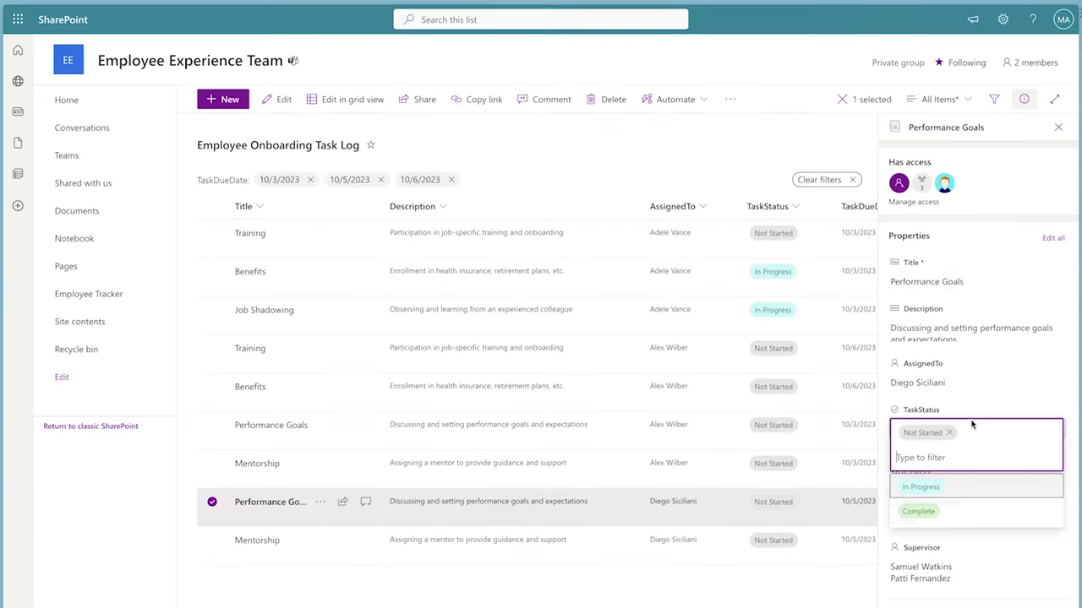
left_click(983, 513)
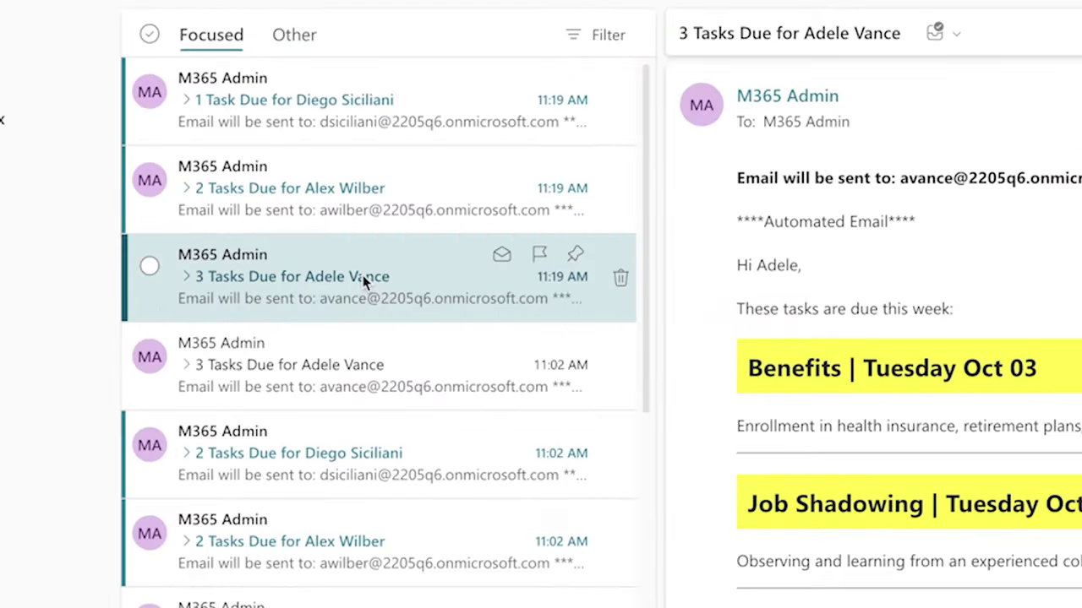
Review the remaining newest automated task emails in the inbox, checking the task wording in their subjects and bodies.
key("Up")
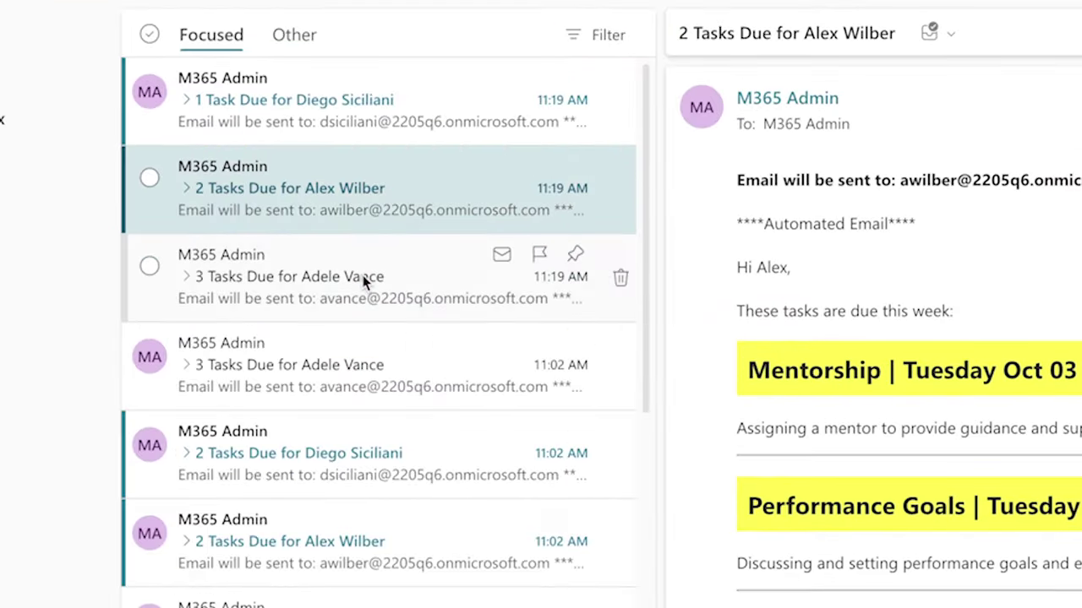
key("Up")
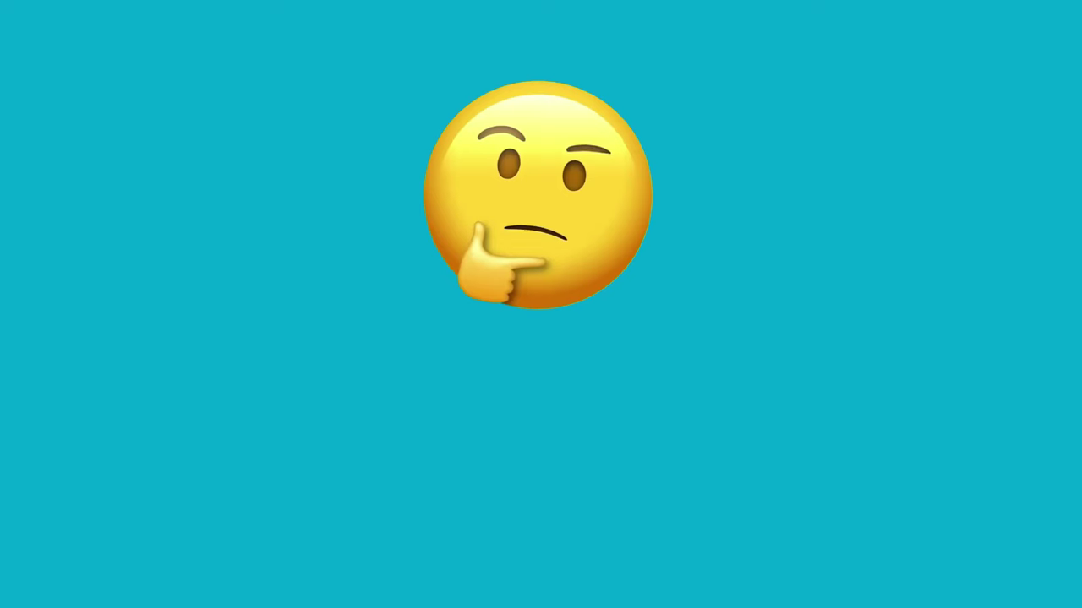